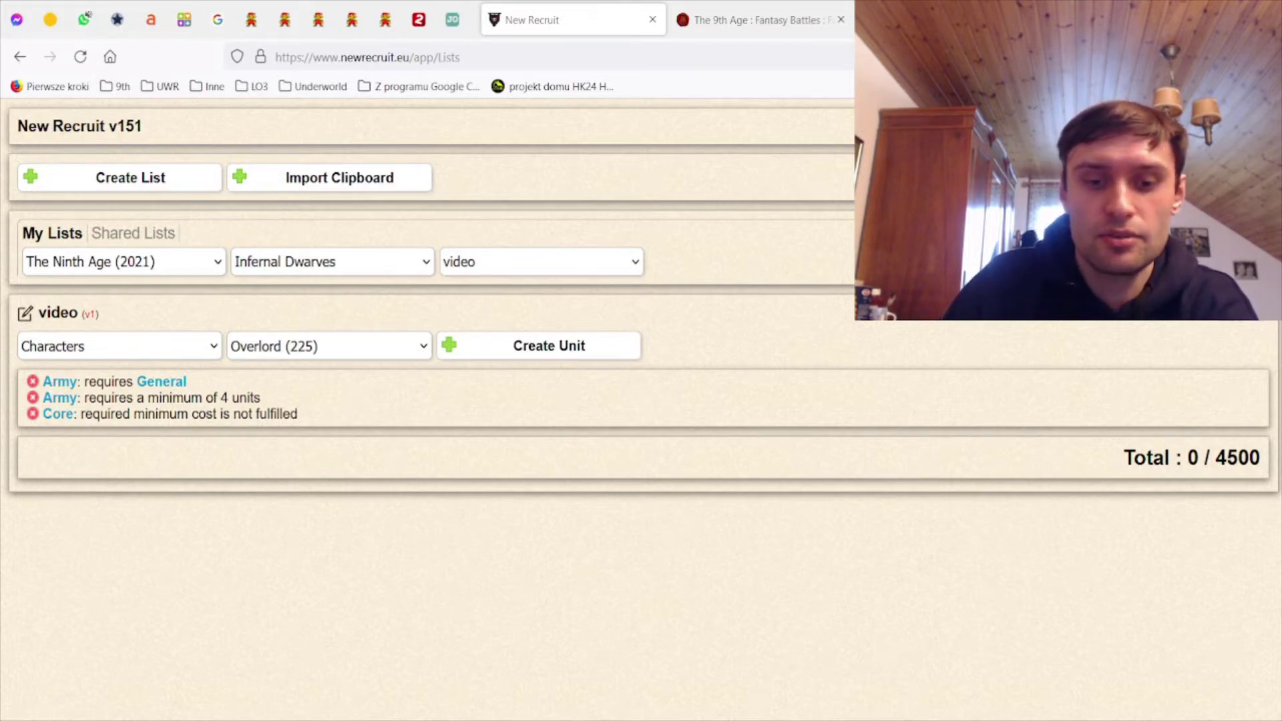
# Load the Infernal Dwarves army book PDF in another tab, then return to the empty 'video' list
pyautogui.click(826, 6)
pyautogui.click(502, 578)
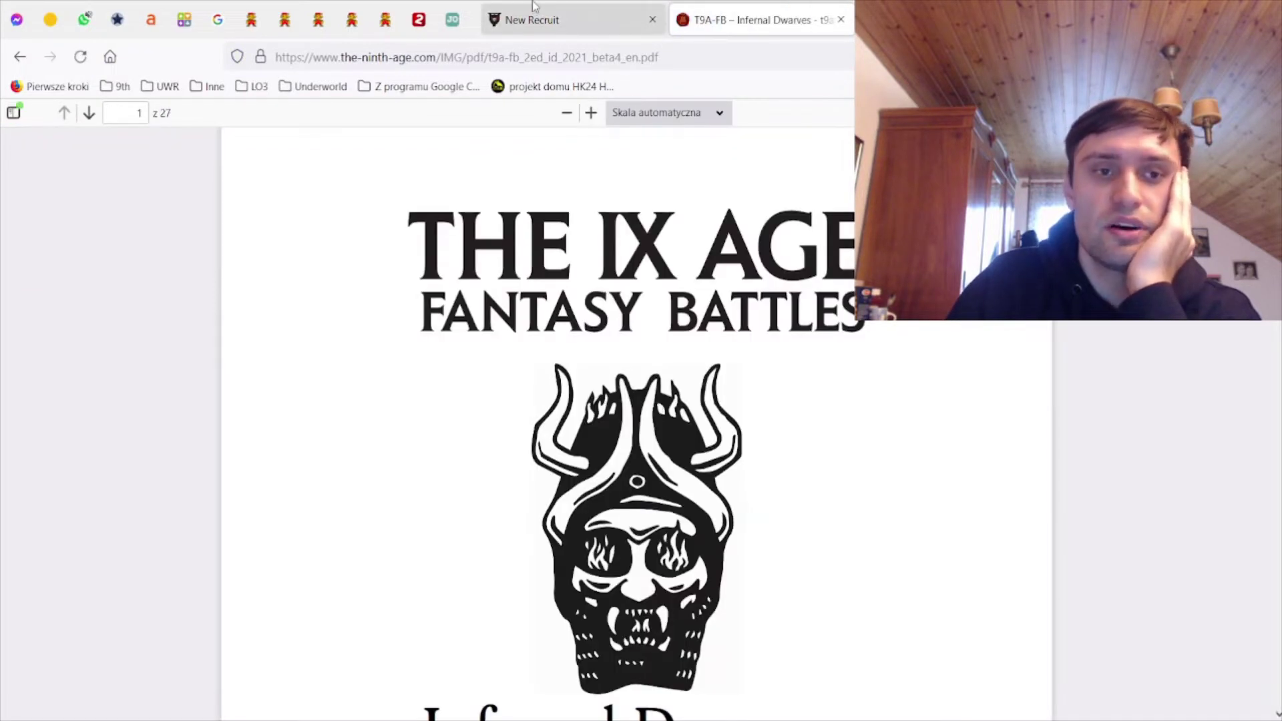
pyautogui.click(533, 7)
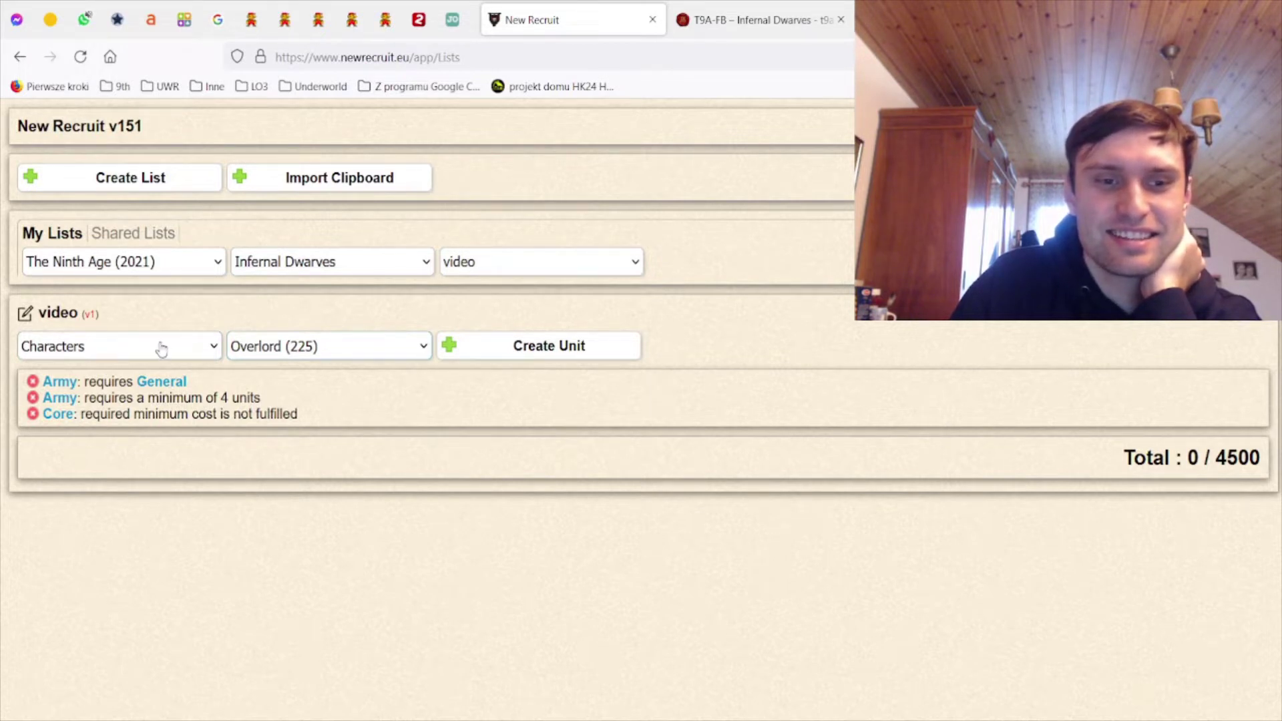
# Add a Kadim Titan with the Walking Earthquake option to Instruments of Destruction
pyautogui.press('s')
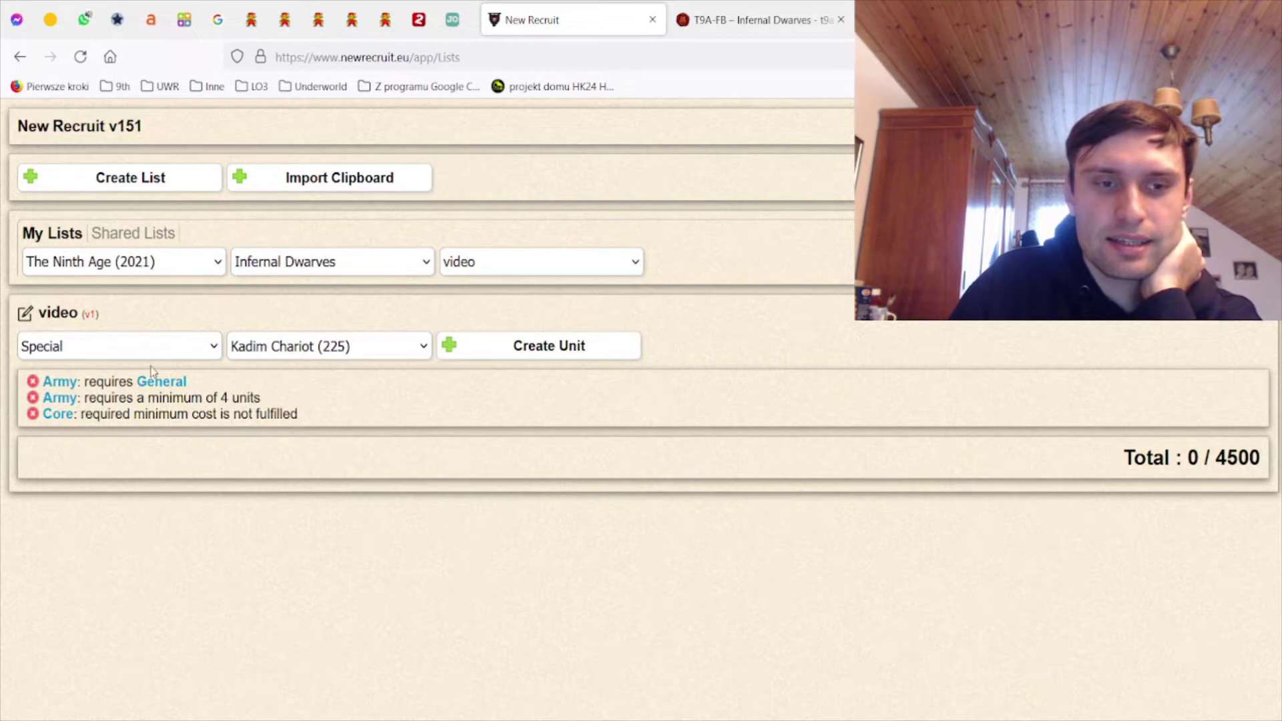
pyautogui.press('i')
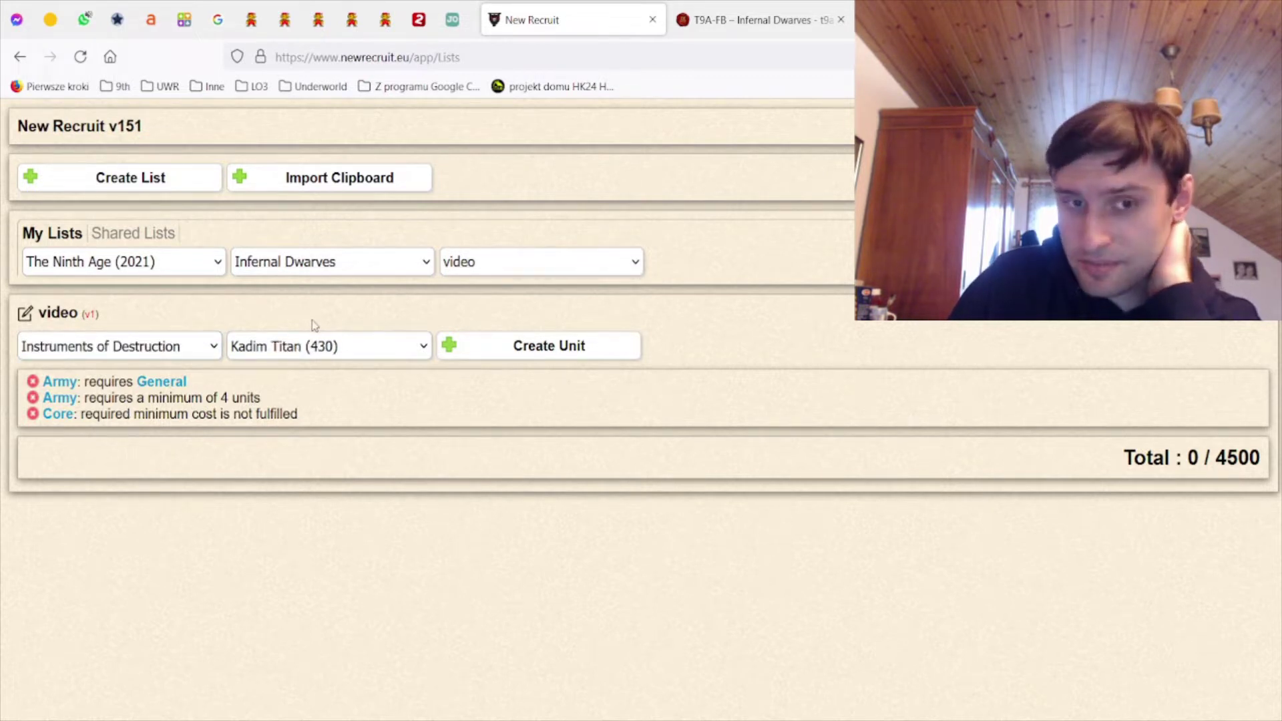
pyautogui.click(540, 339)
pyautogui.click(102, 235)
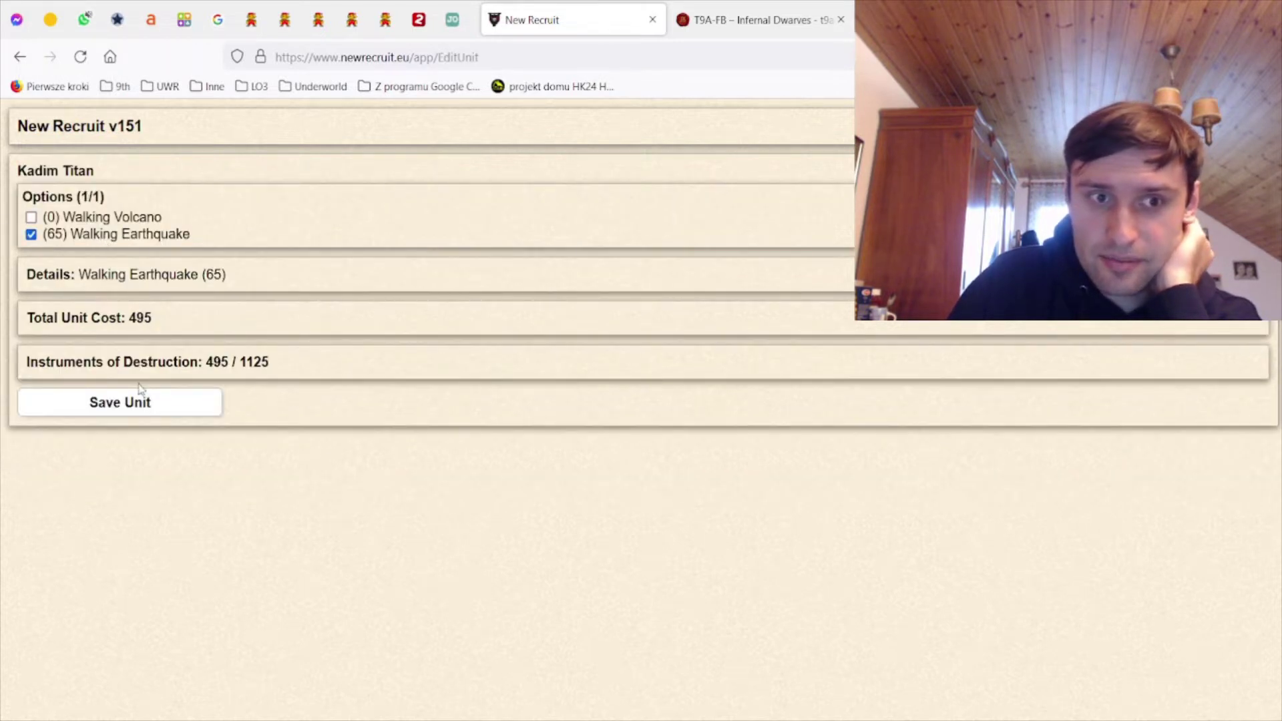
pyautogui.click(137, 403)
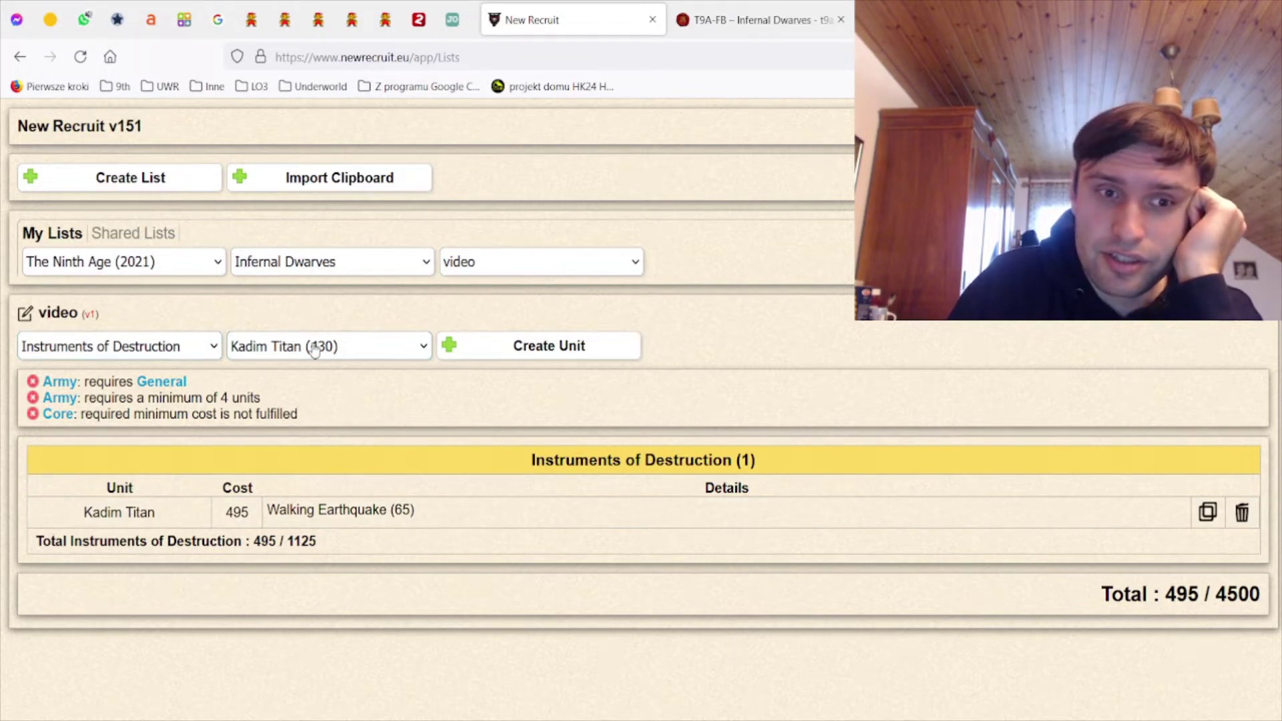
# Add a Special Infernal Artillery armed with a Titan Mortar
pyautogui.click(194, 339)
pyautogui.click(146, 442)
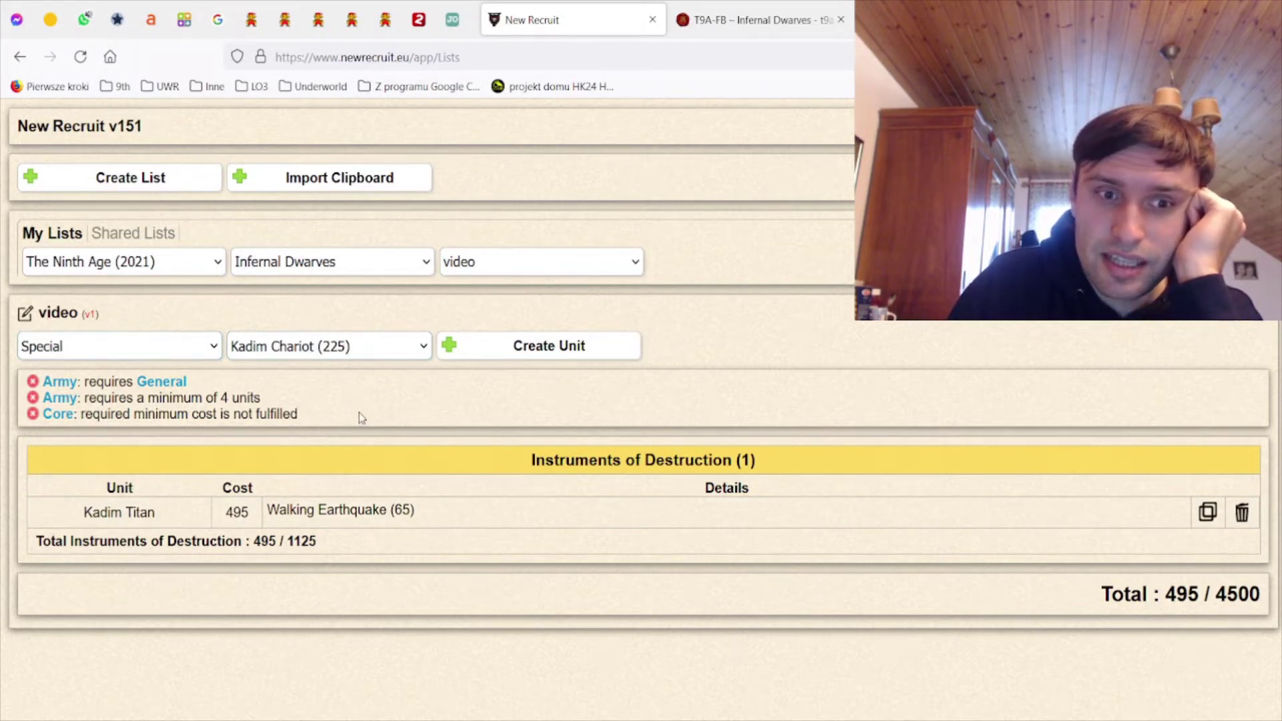
pyautogui.click(314, 635)
pyautogui.click(542, 346)
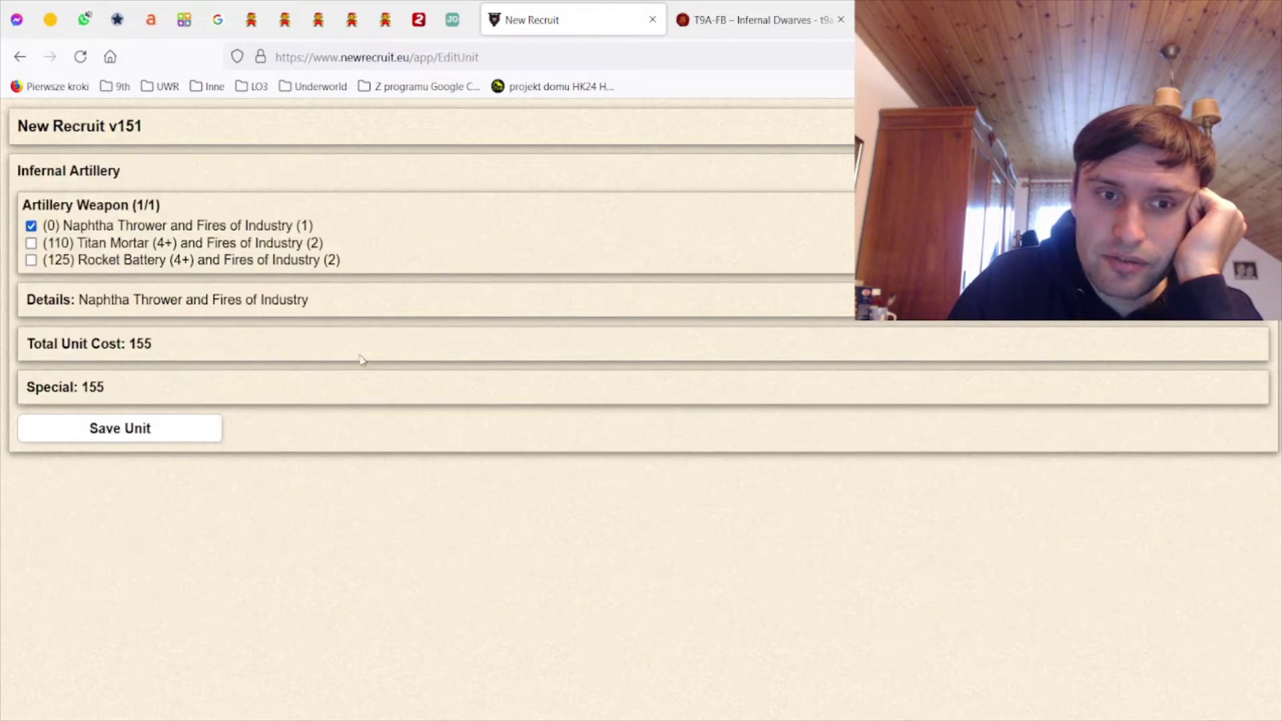
pyautogui.click(234, 251)
pyautogui.click(175, 434)
# Add a second Infernal Artillery armed with a Naphtha Thrower
pyautogui.scroll(-3, 424, 478)
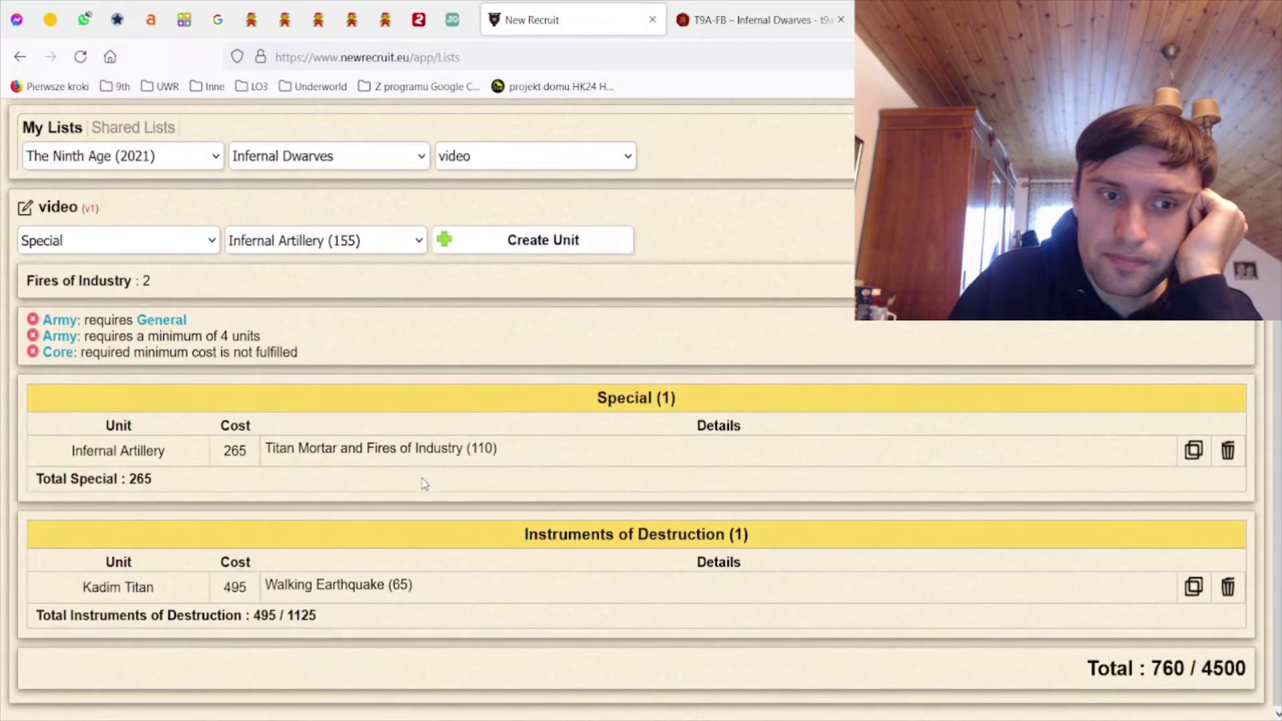
pyautogui.click(457, 463)
pyautogui.click(178, 434)
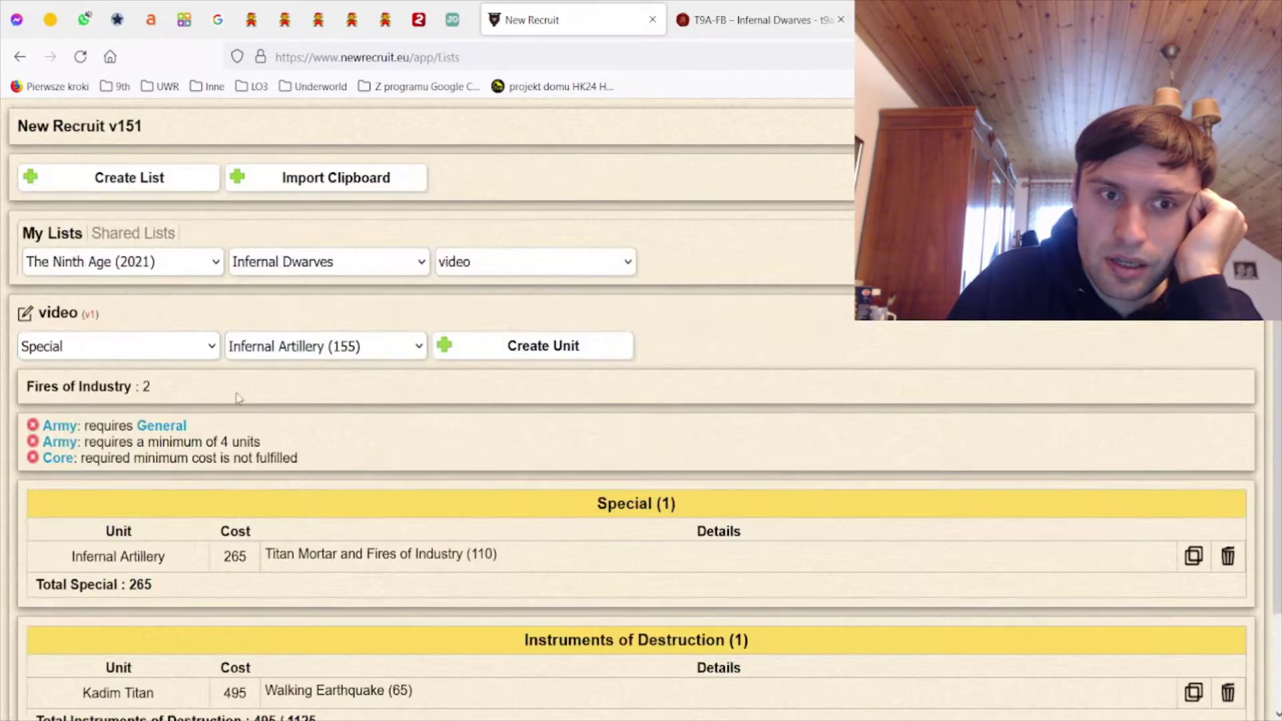
pyautogui.click(527, 346)
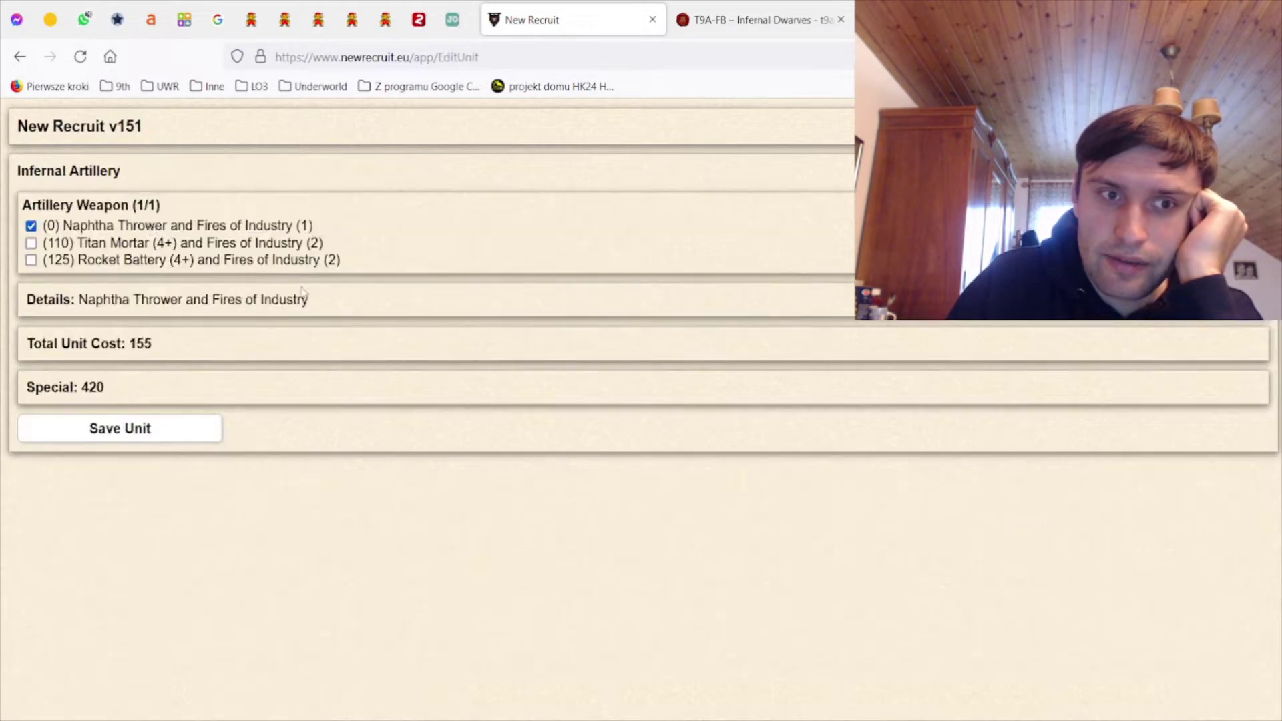
pyautogui.click(169, 429)
# Scroll the army book PDF to the artillery weapon rules on page 3
pyautogui.click(754, 20)
pyautogui.scroll(-5, 557, 411)
pyautogui.scroll(-15, 557, 411)
pyautogui.scroll(-2, 608, 410)
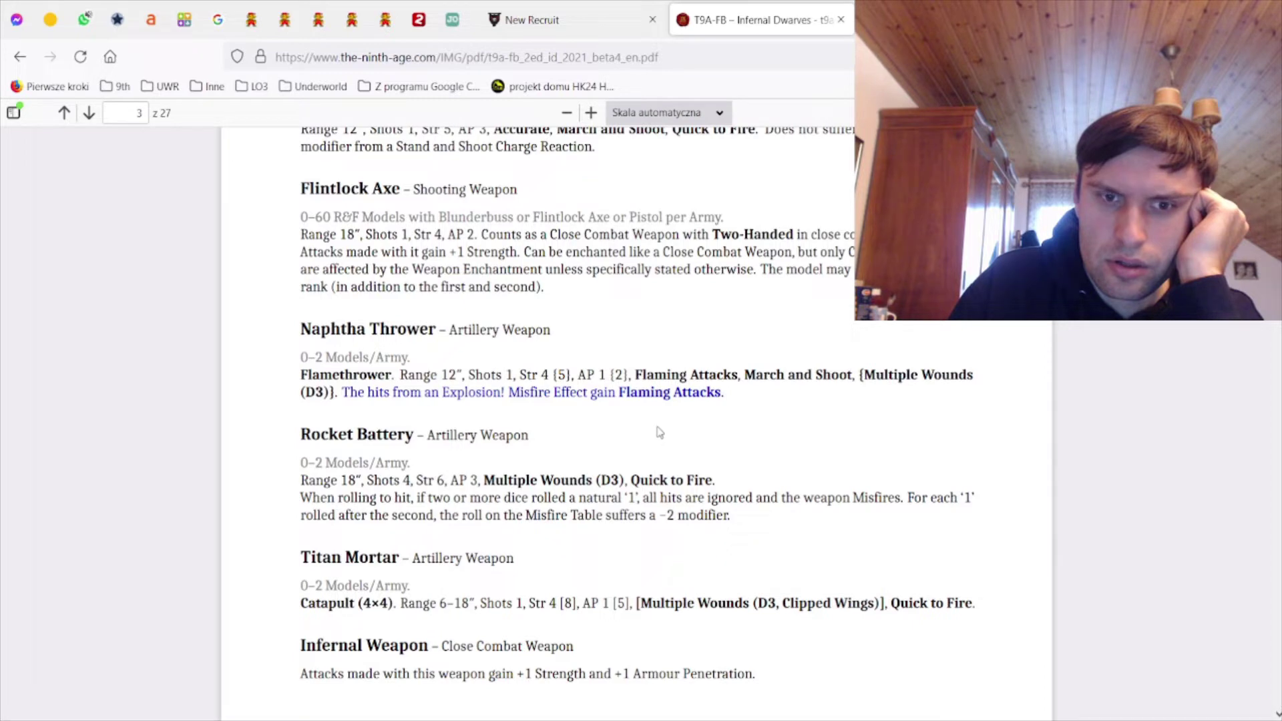
# Delete the Naphtha Thrower Infernal Artillery from the army list
pyautogui.click(540, 22)
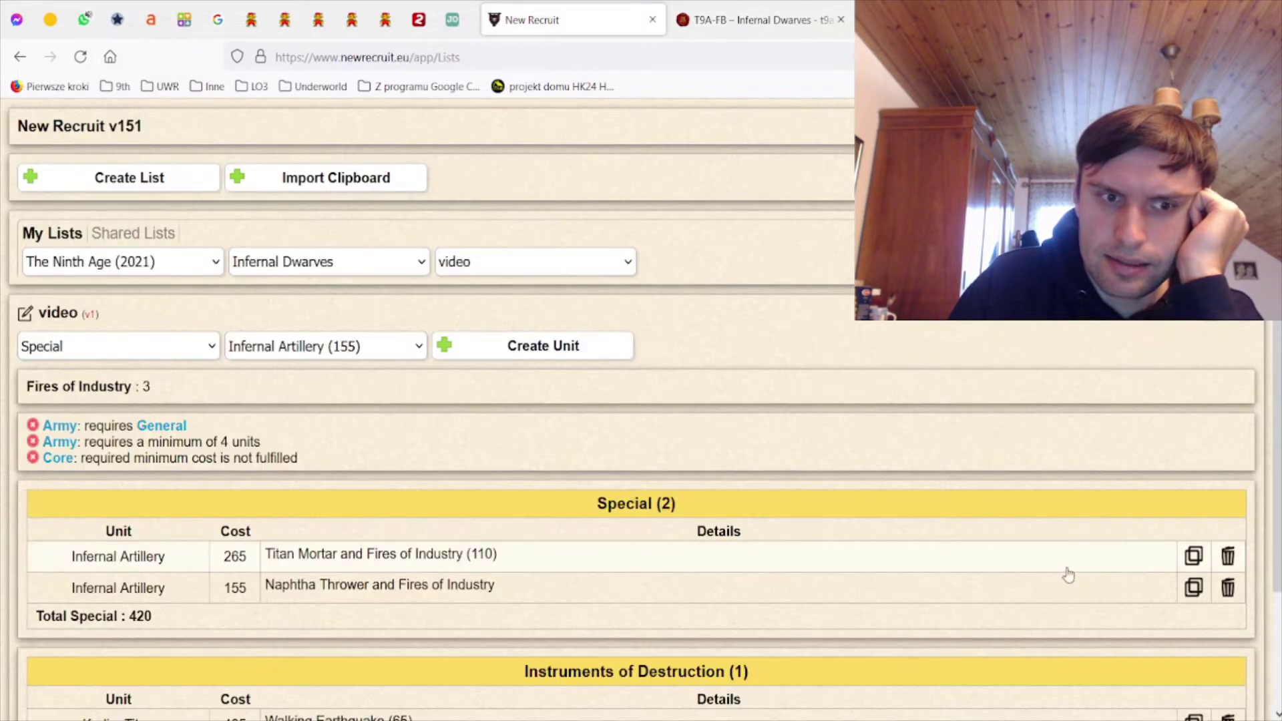
pyautogui.scroll(-3, 1065, 574)
pyautogui.click(1227, 451)
pyautogui.click(764, 310)
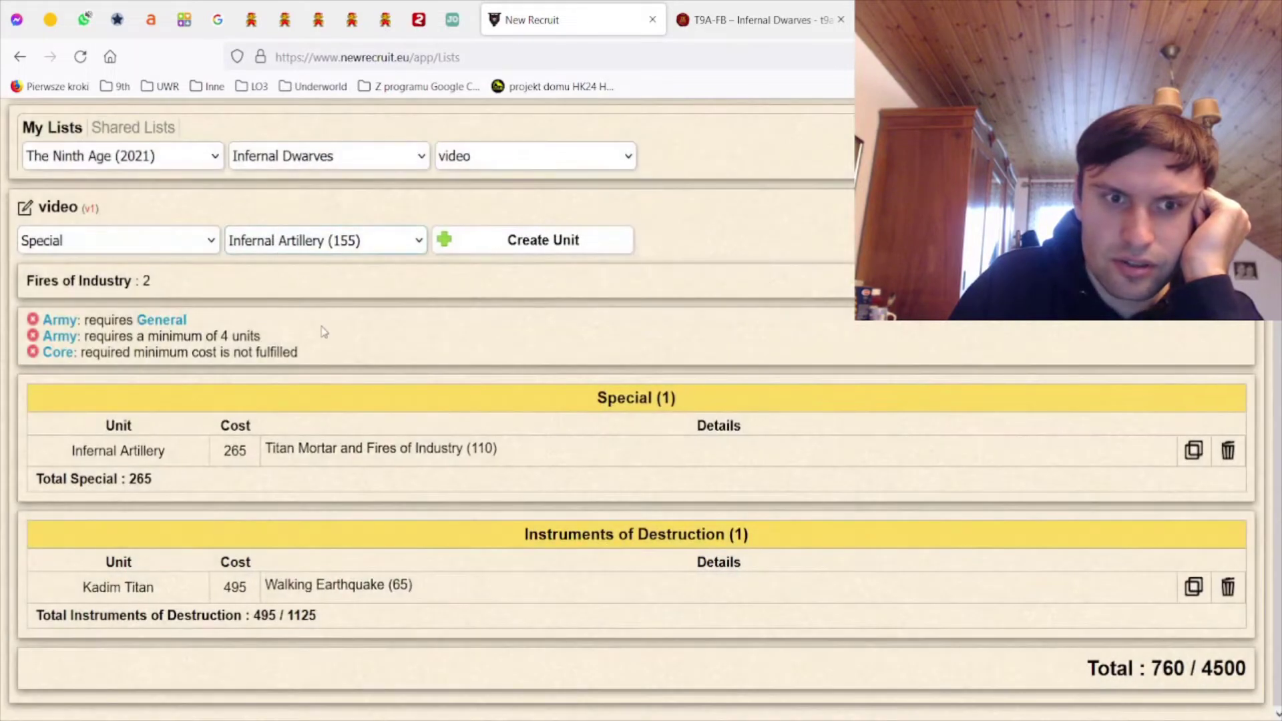
# Add a 165-point Gunnery Team, bringing Special to 430, and go back to the army book
pyautogui.press('Down')
pyautogui.click(524, 240)
pyautogui.click(189, 437)
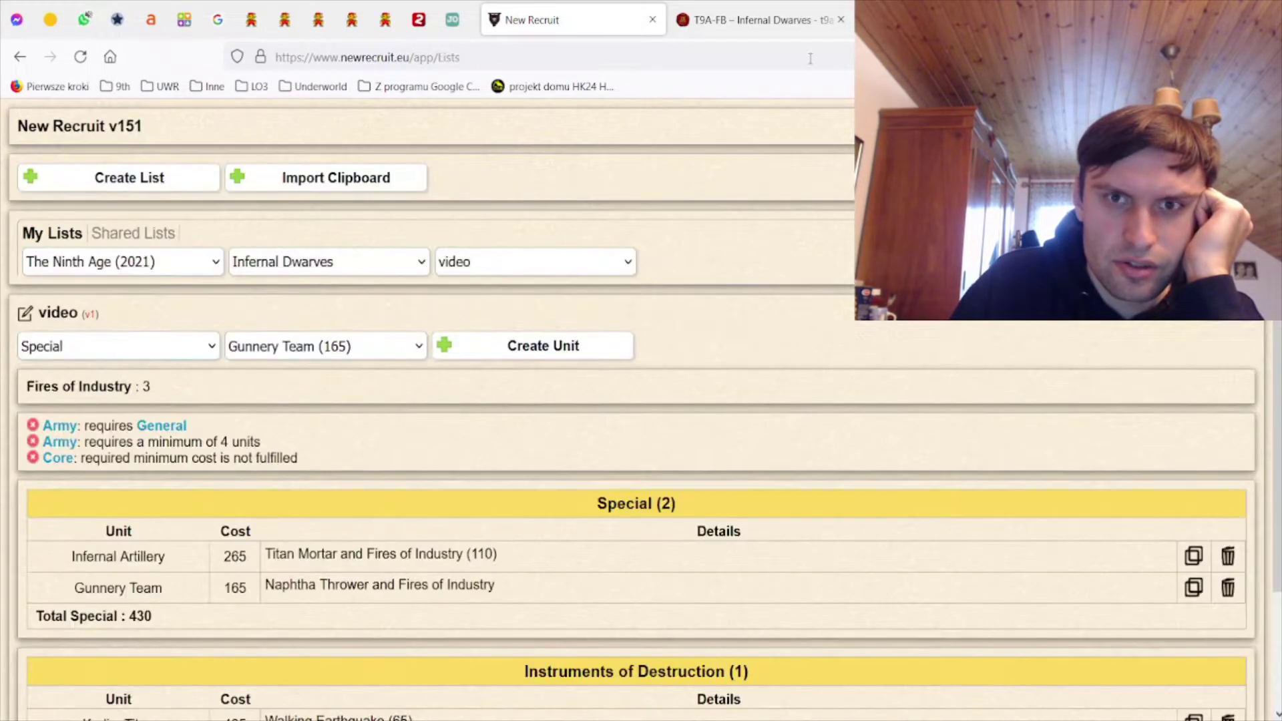
pyautogui.click(755, 20)
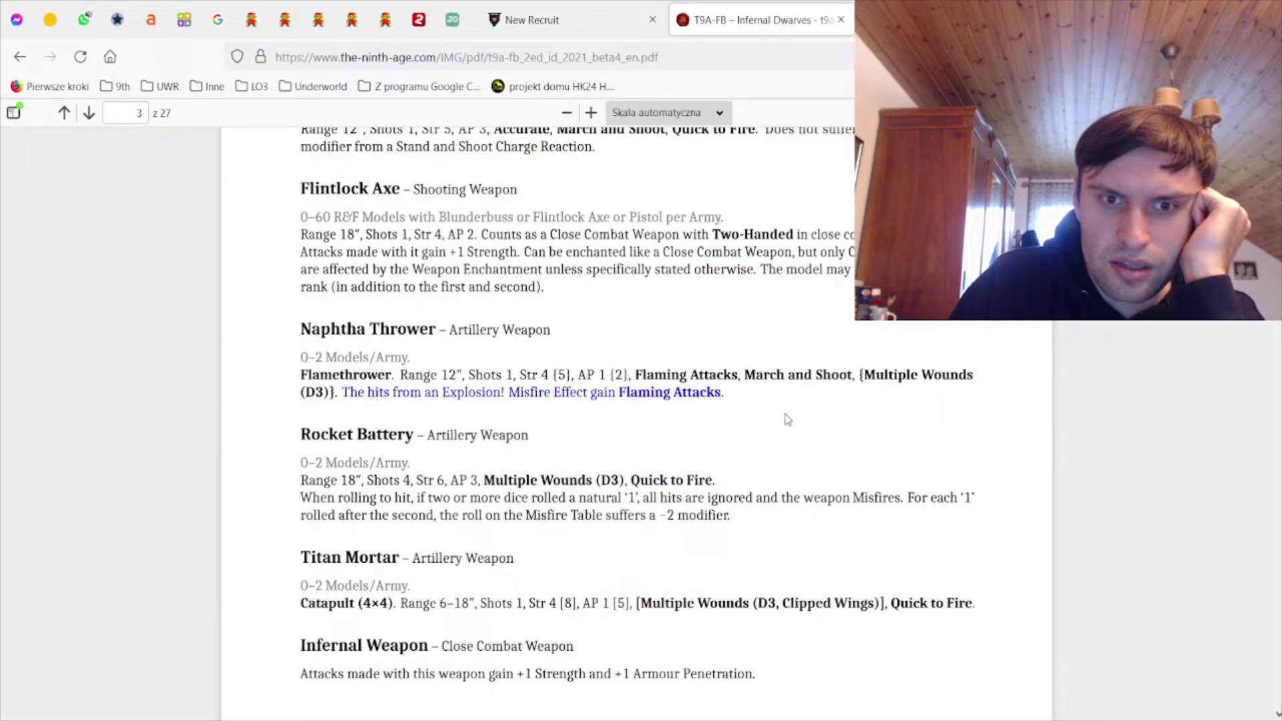
# Jump to the book's Special section and read the Gunnery Team entry on page 19
pyautogui.scroll(20, 795, 422)
pyautogui.scroll(-5, 721, 450)
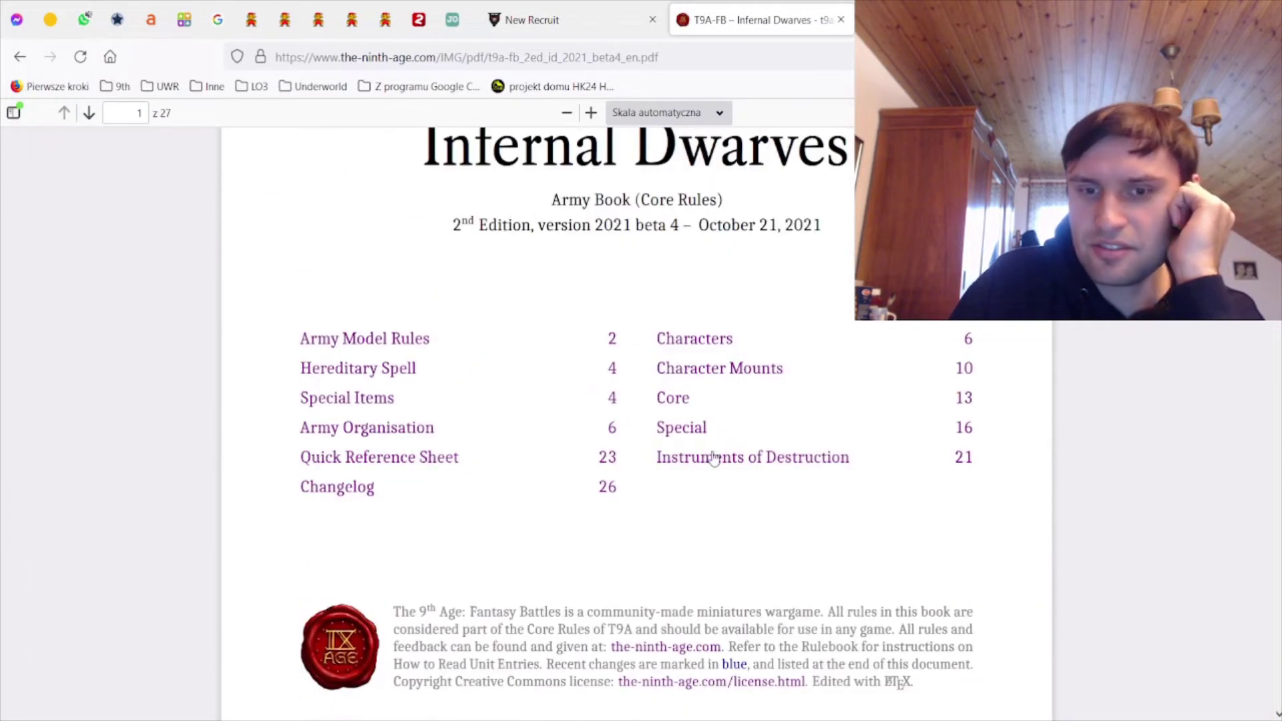
pyautogui.click(681, 426)
pyautogui.scroll(-10, 672, 486)
pyautogui.scroll(-15, 673, 486)
pyautogui.scroll(-10, 675, 474)
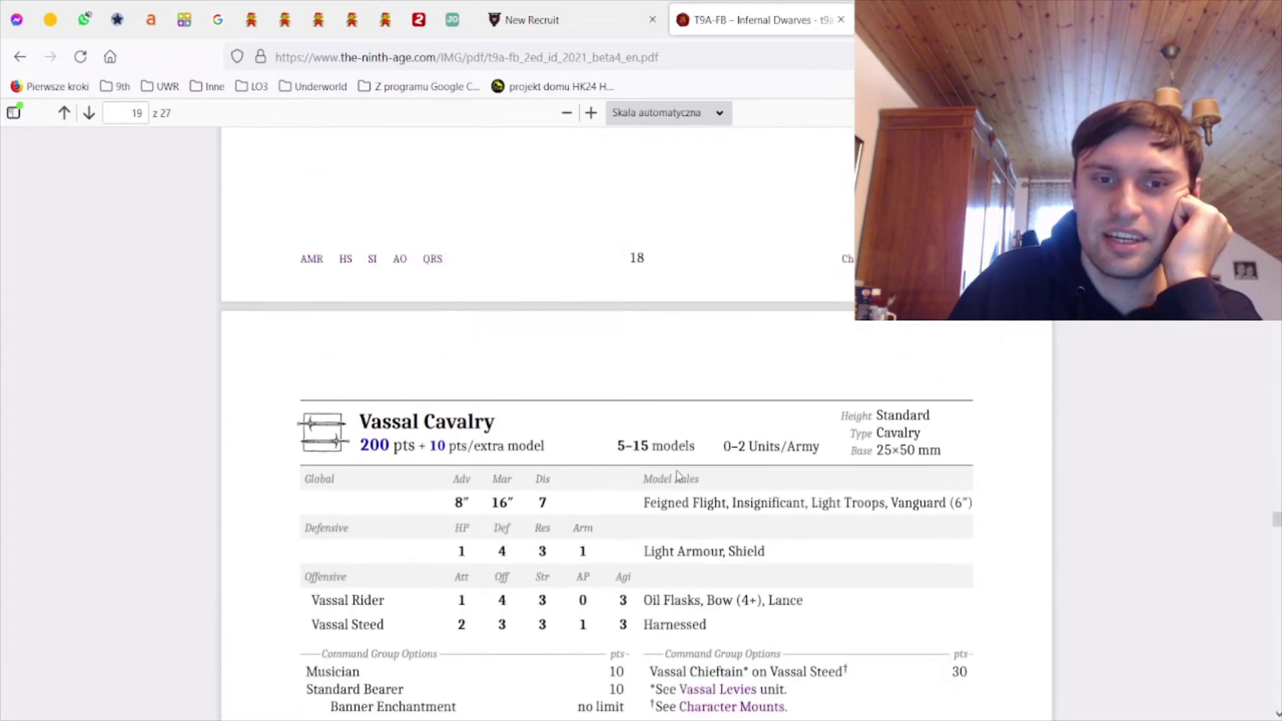
pyautogui.scroll(-2, 678, 469)
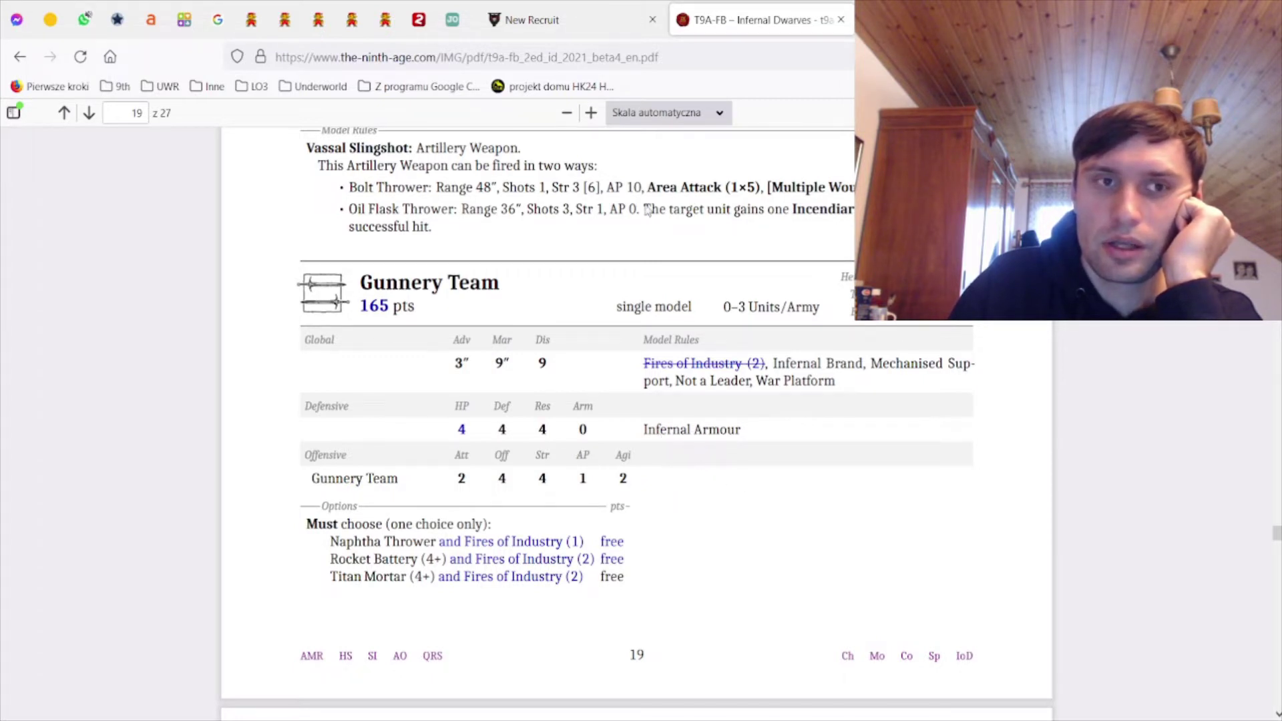
# Check the army list's points total, then flip back to the Gunnery Team page
pyautogui.click(594, 22)
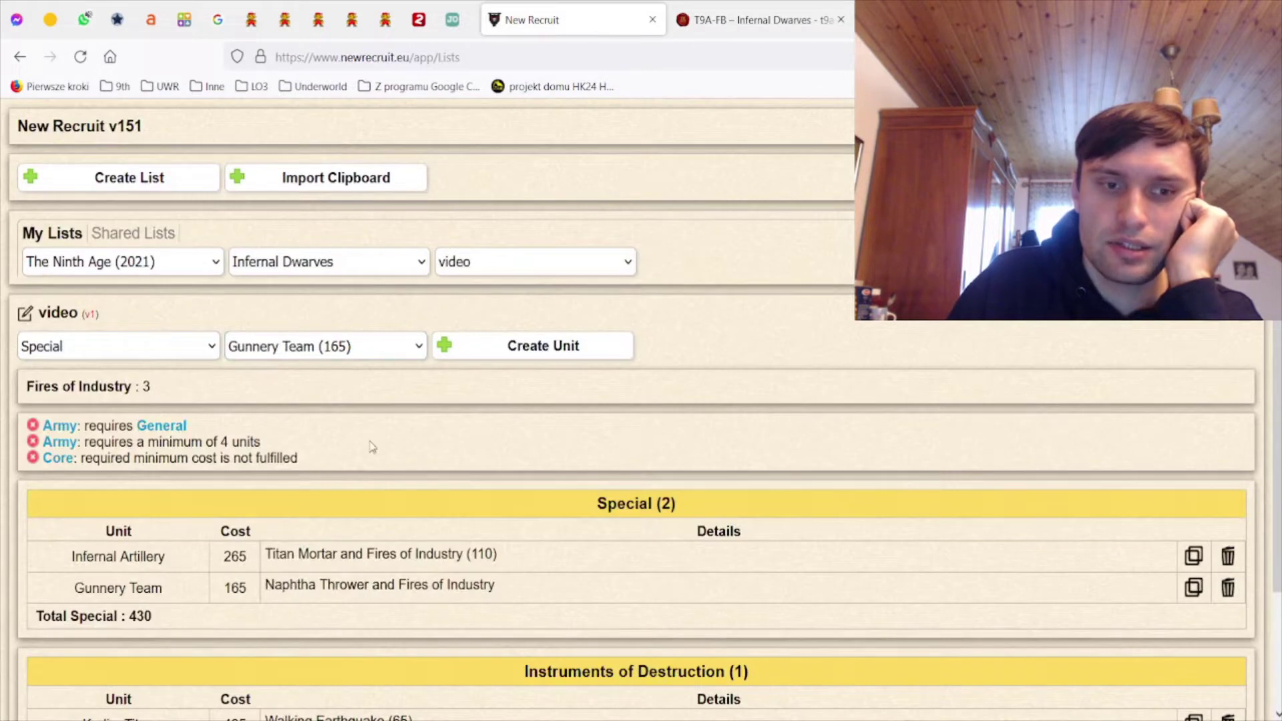
pyautogui.scroll(-3, 372, 449)
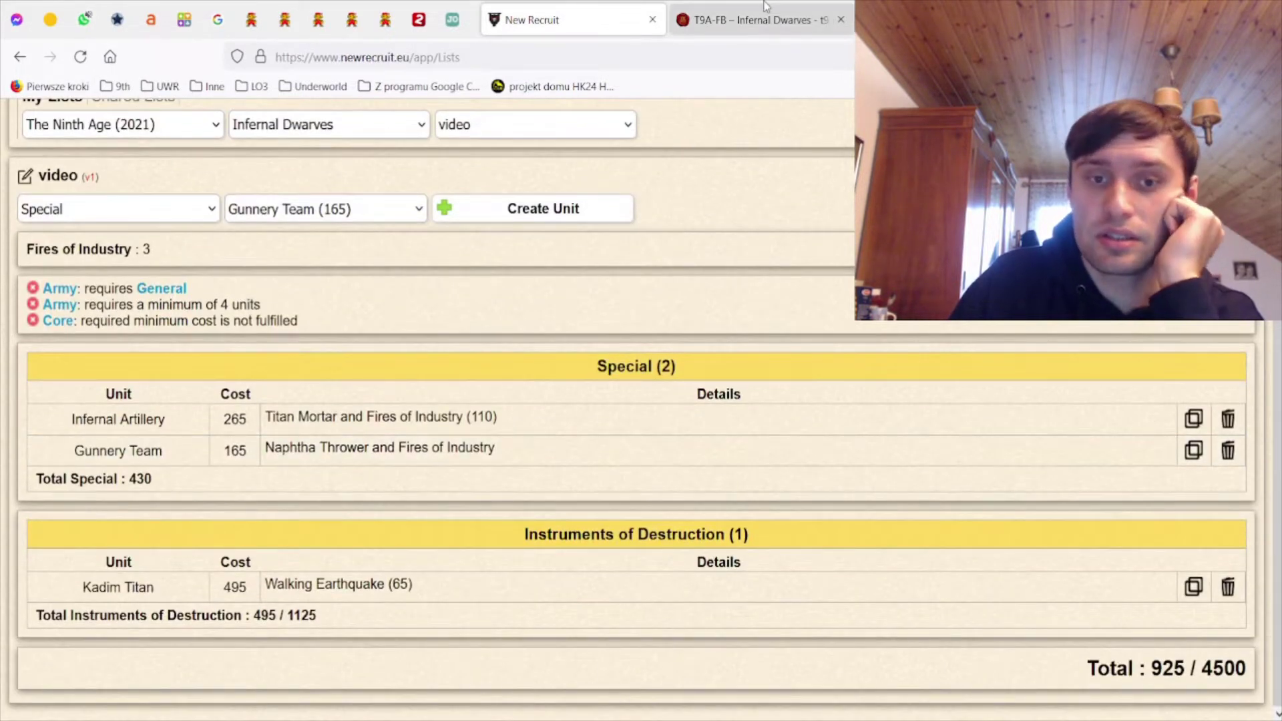
pyautogui.hotkey('ctrl', 'Tab')
pyautogui.hotkey('ctrl', 'shift', 'Tab')
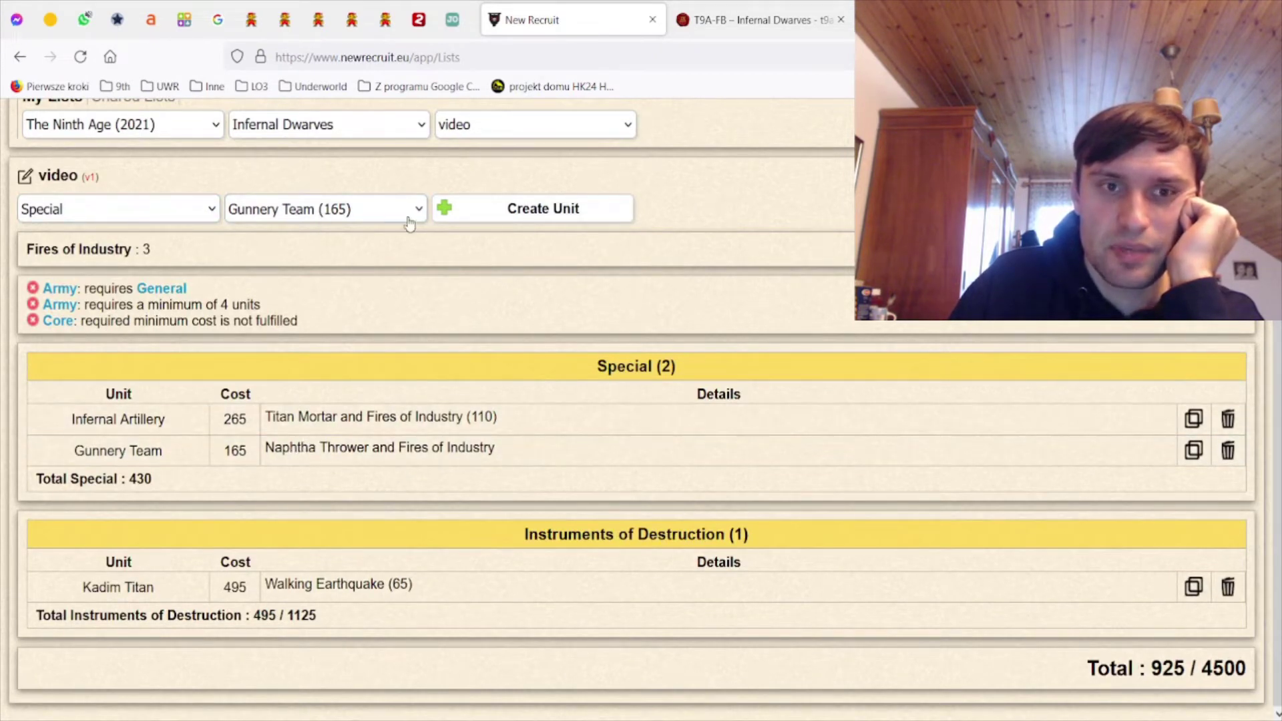
pyautogui.hotkey('ctrl', 'Tab')
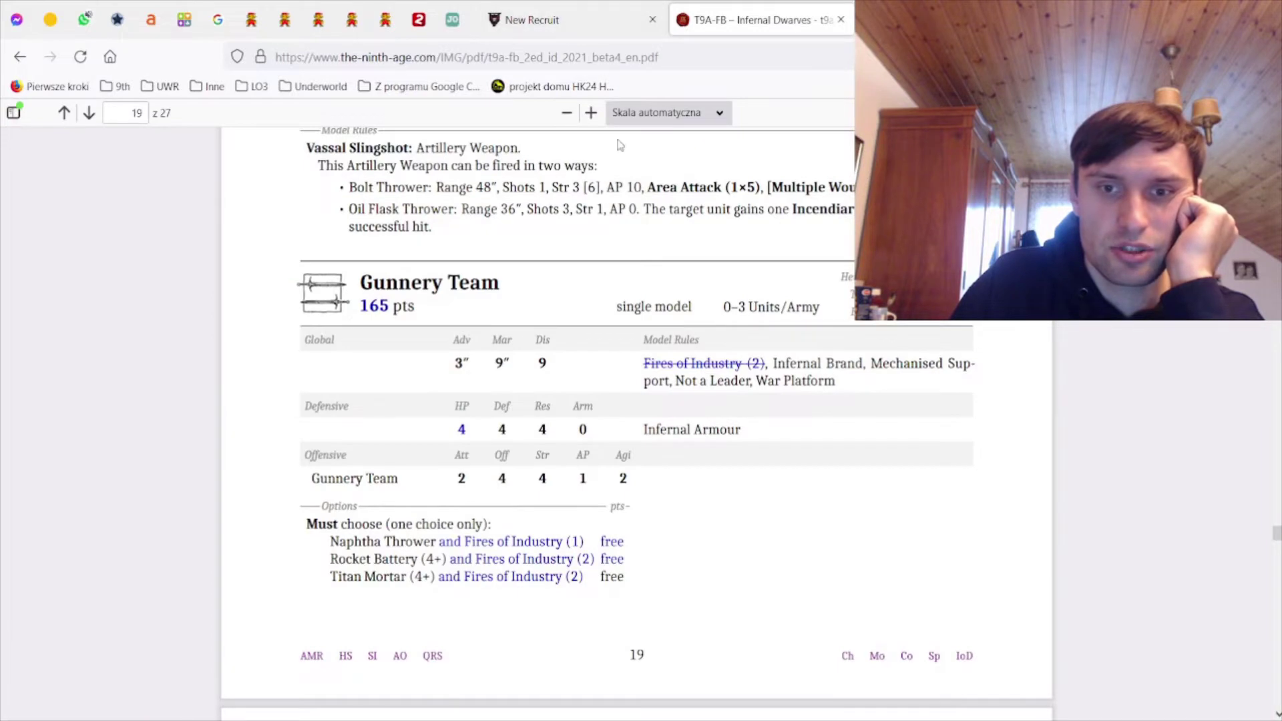
# Scroll up to the book's Core units, then return to the 925-point army list
pyautogui.scroll(15, 664, 289)
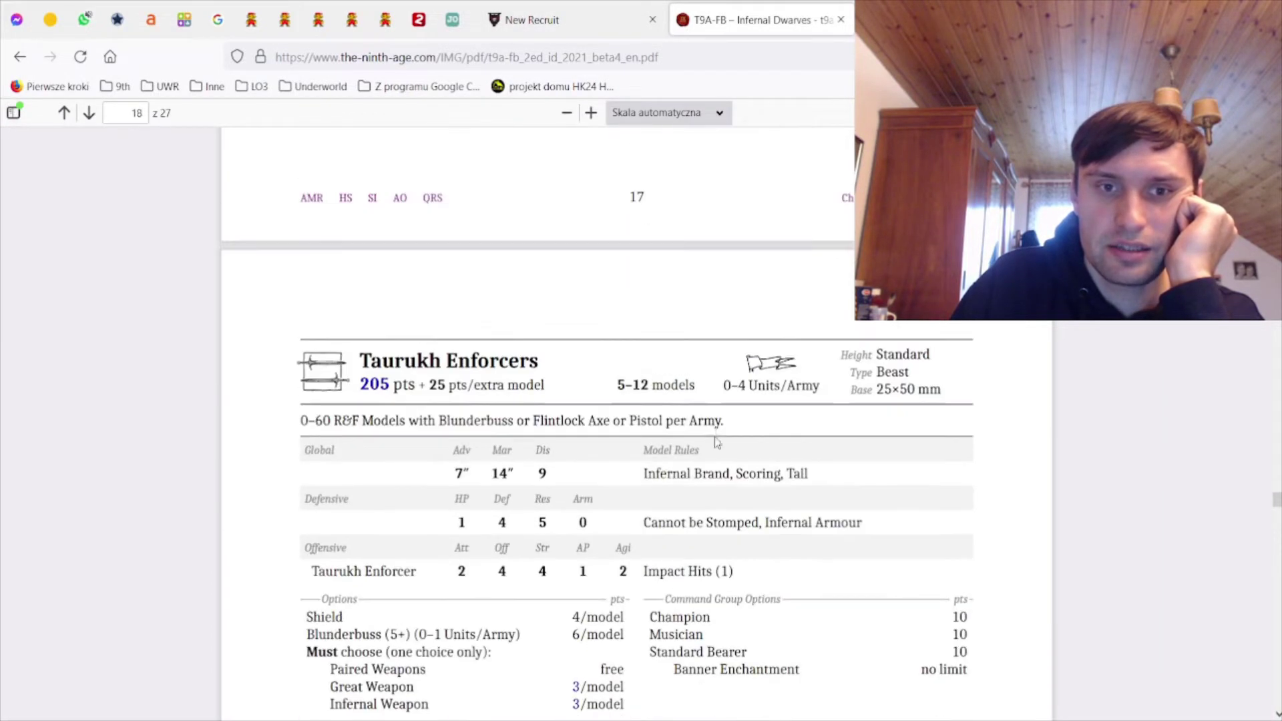
pyautogui.scroll(15, 716, 442)
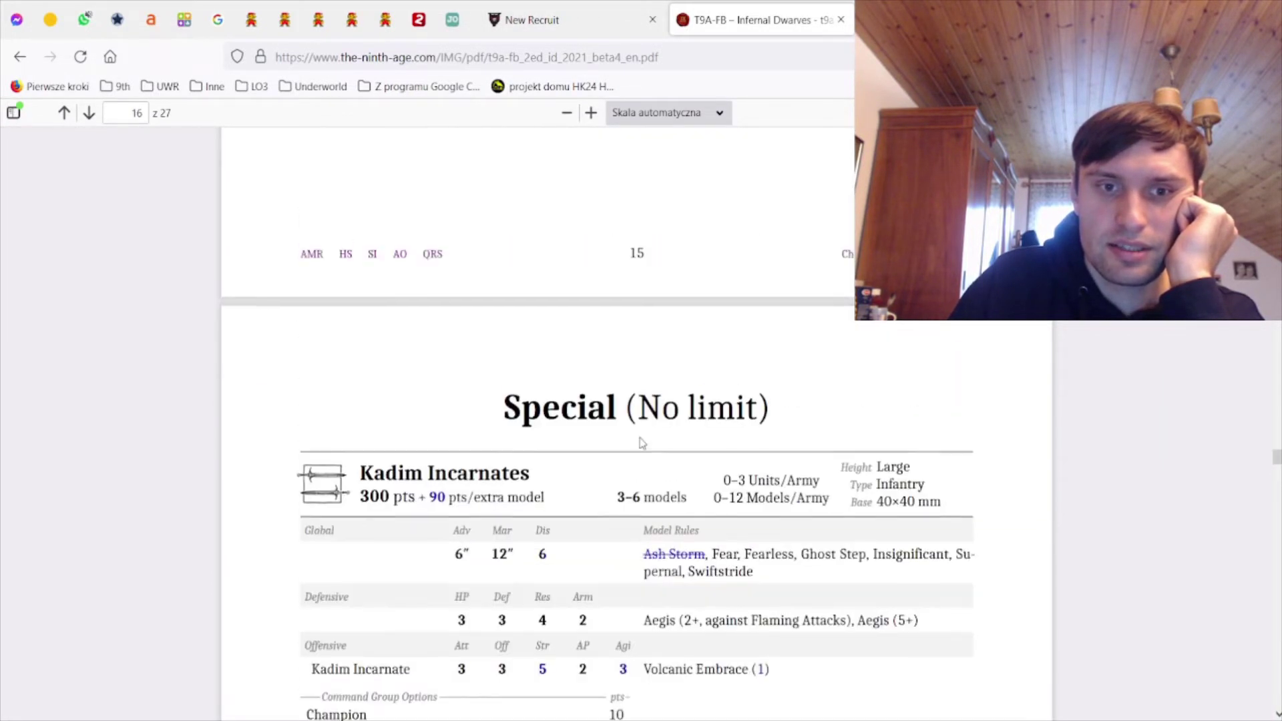
pyautogui.scroll(15, 642, 443)
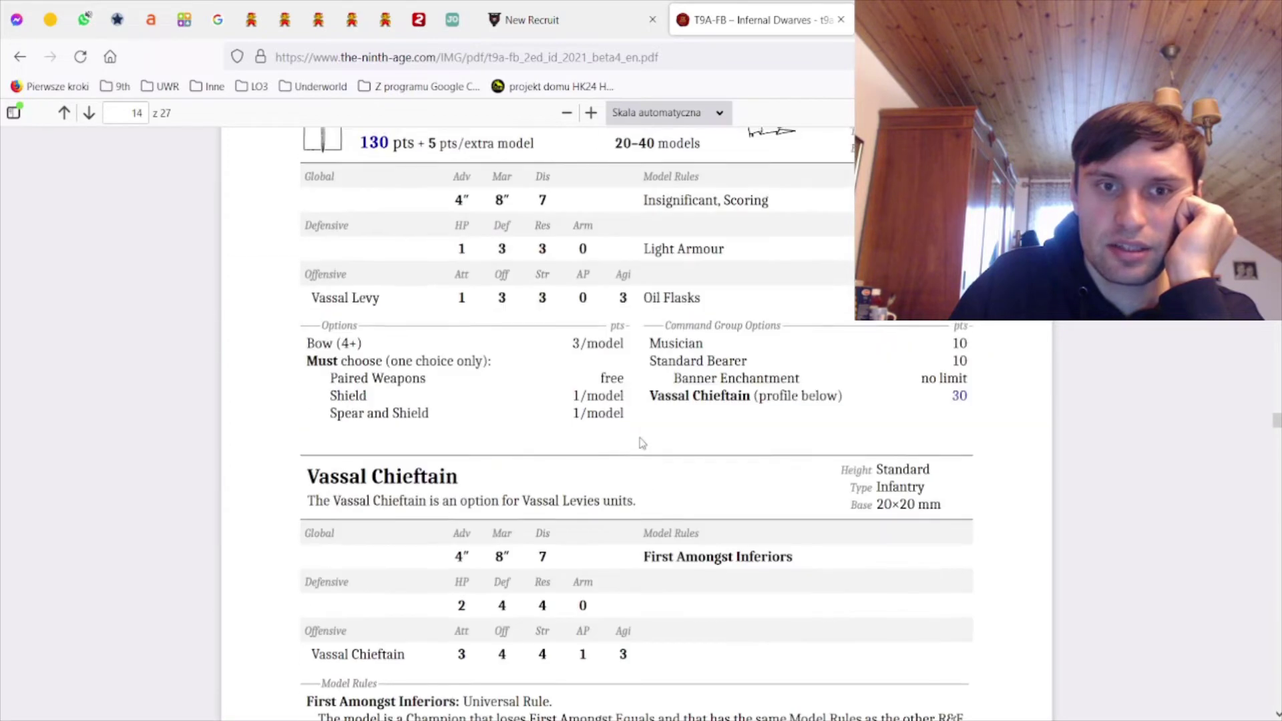
pyautogui.scroll(12, 642, 443)
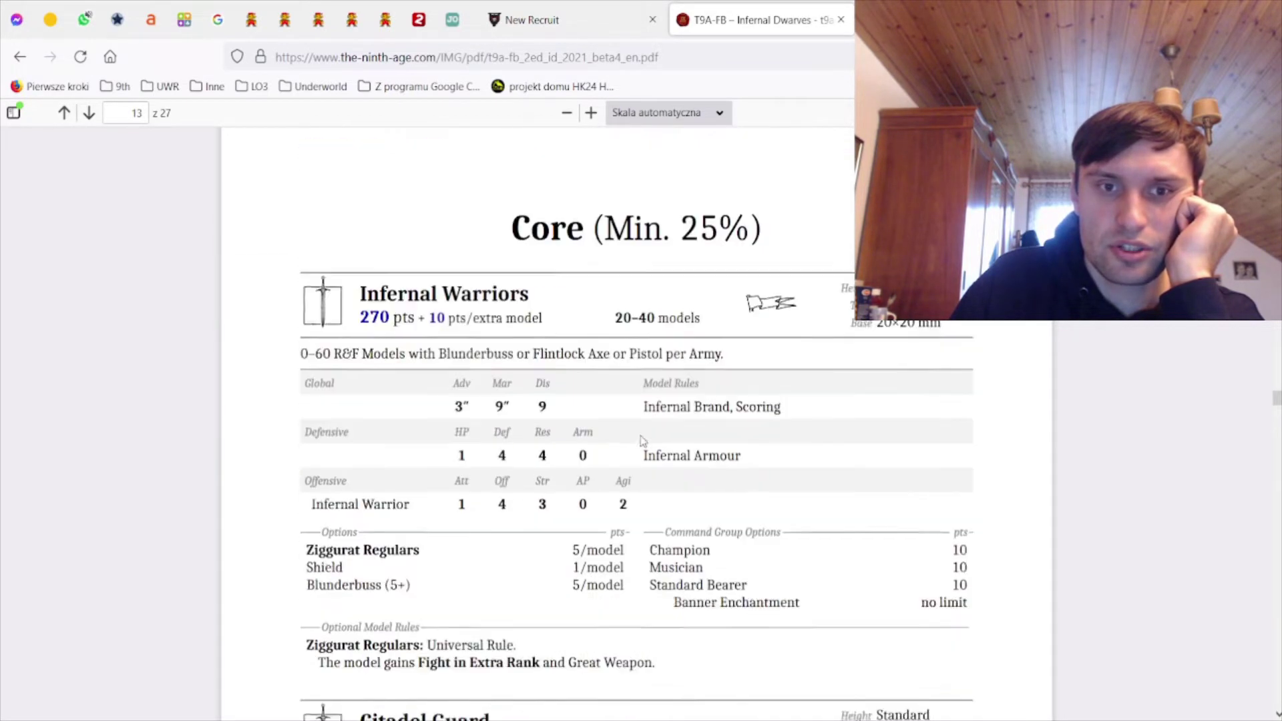
pyautogui.scroll(-2, 641, 440)
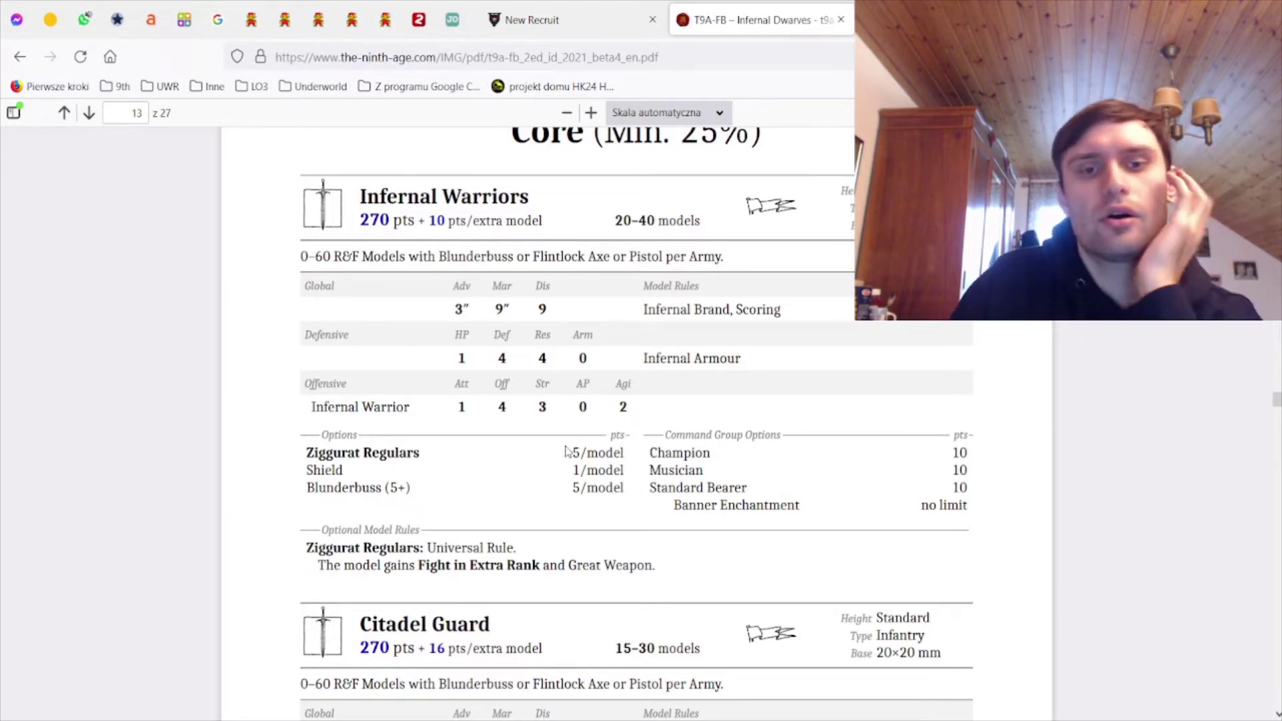
pyautogui.click(600, 8)
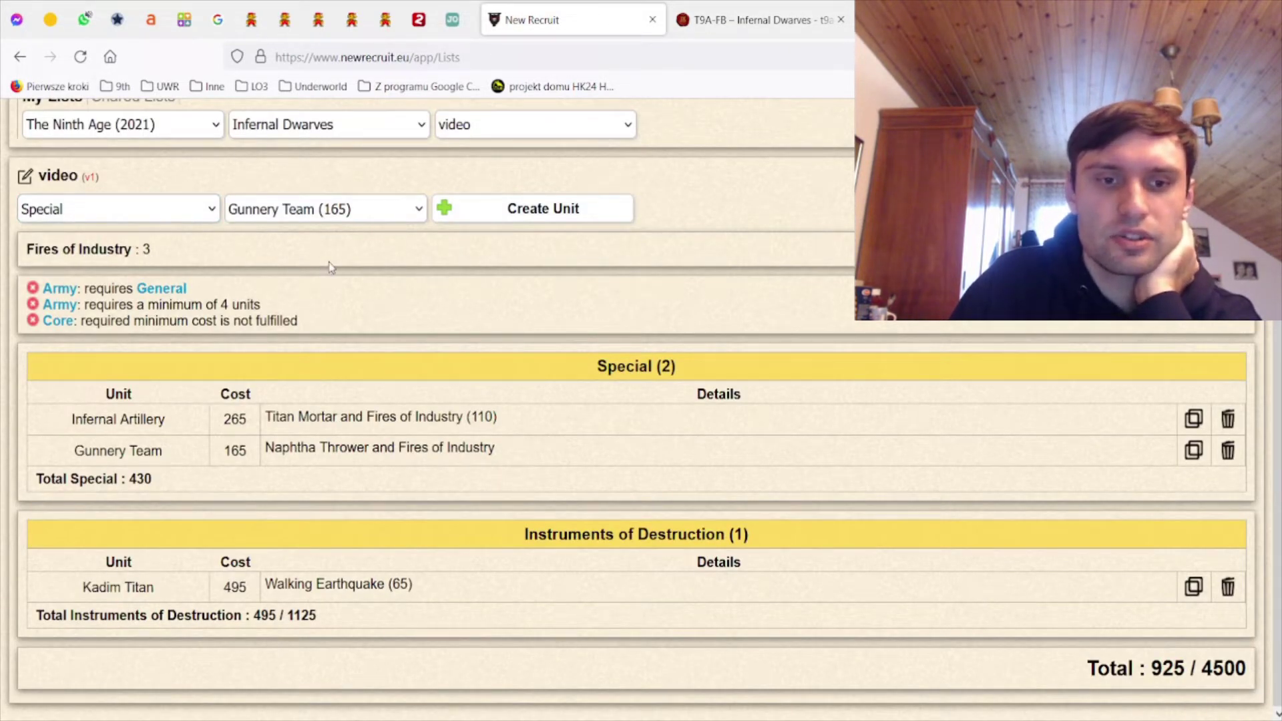
# Add 20 Infernal Warriors with Ziggurat Regulars, musician, standard bearer and champion for 400 points
pyautogui.press('Up')
pyautogui.click(564, 211)
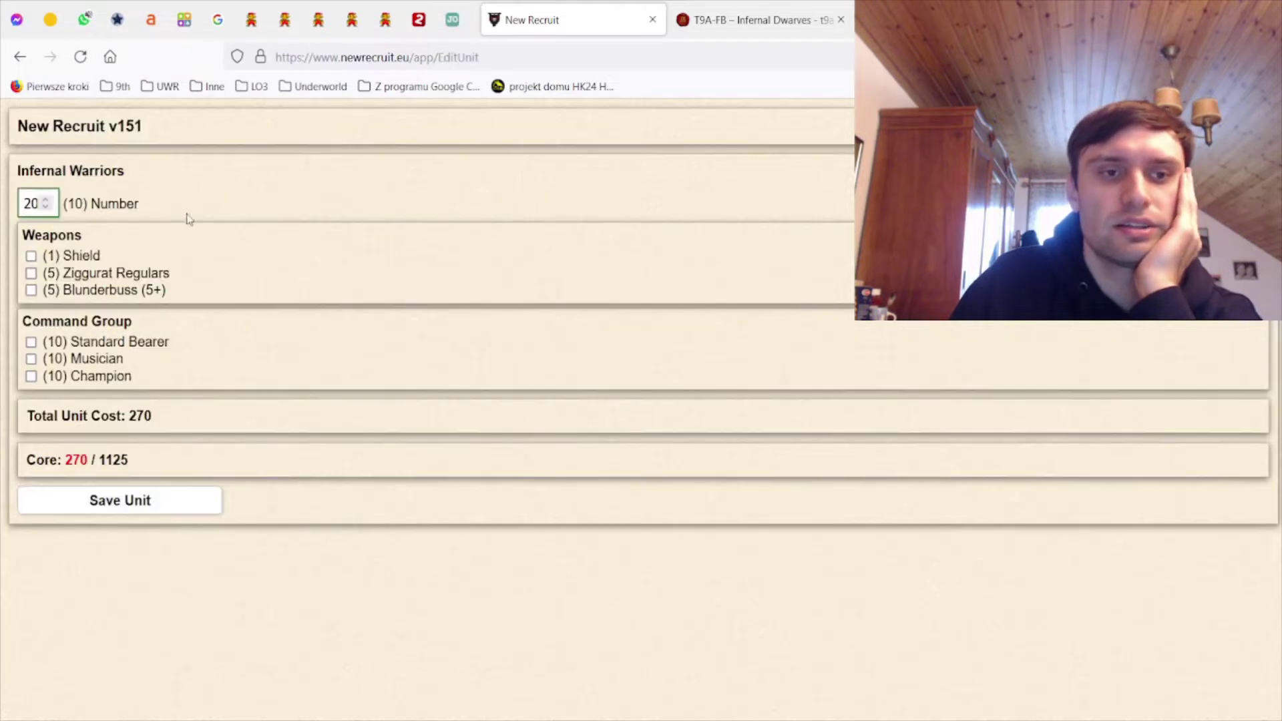
pyautogui.click(91, 275)
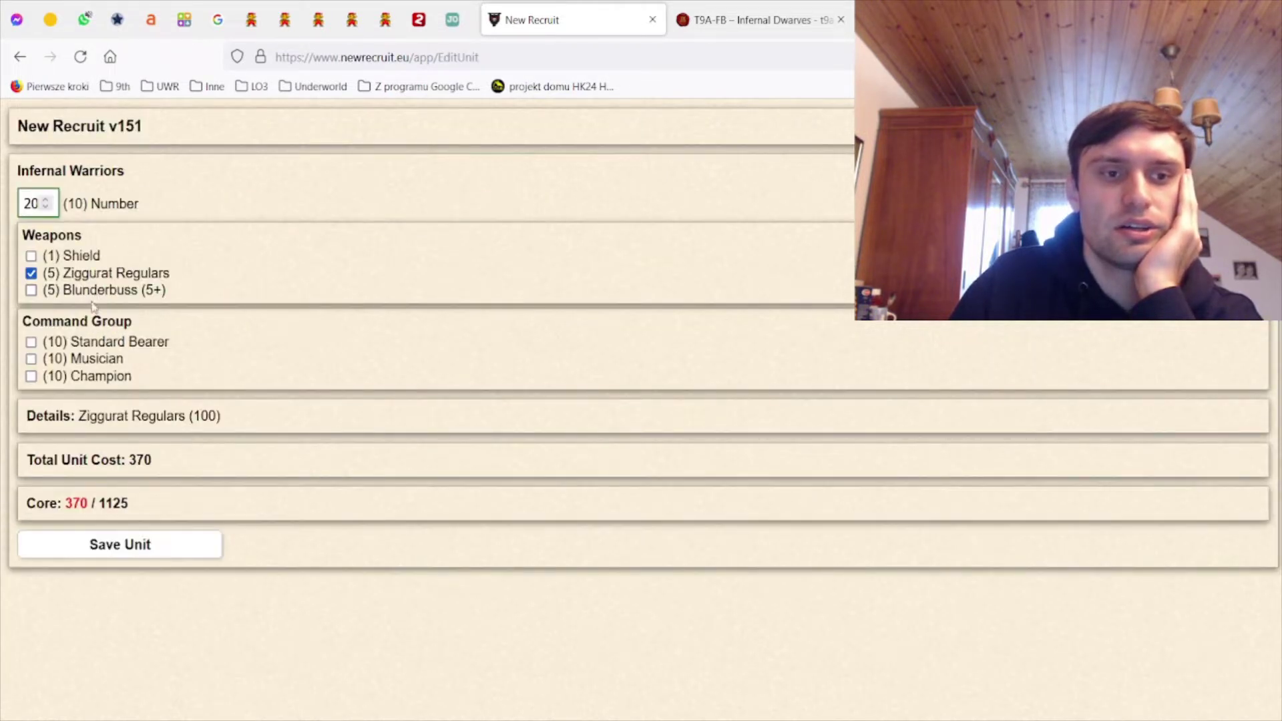
pyautogui.click(91, 358)
pyautogui.click(91, 344)
pyautogui.click(91, 414)
pyautogui.click(136, 596)
pyautogui.scroll(-3, 343, 524)
pyautogui.scroll(3, 344, 524)
pyautogui.scroll(-2, 381, 480)
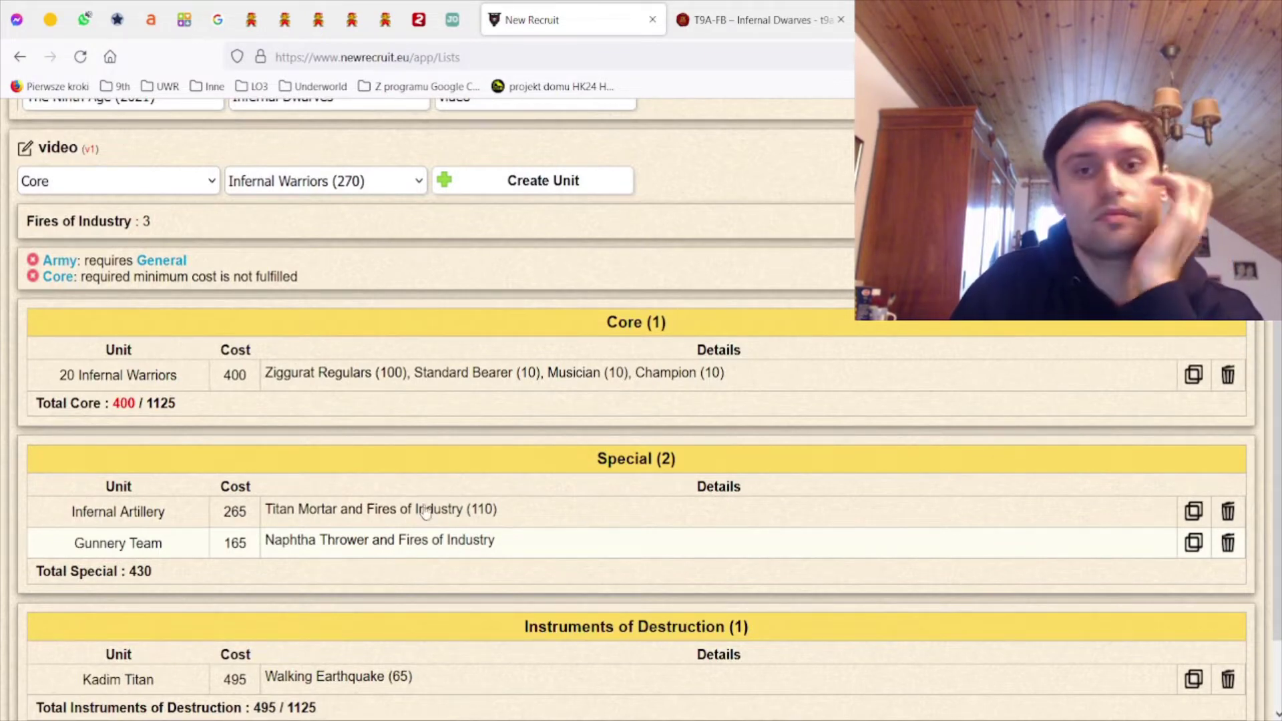
pyautogui.click(754, 20)
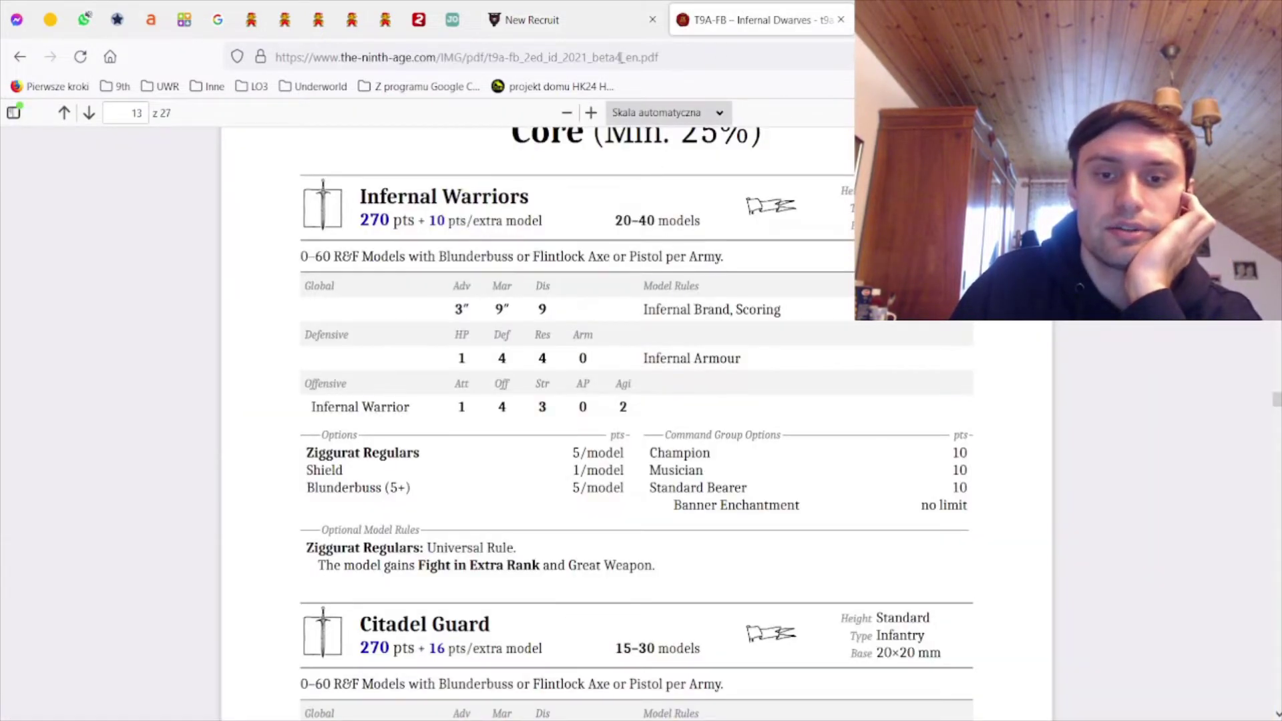
pyautogui.click(620, 8)
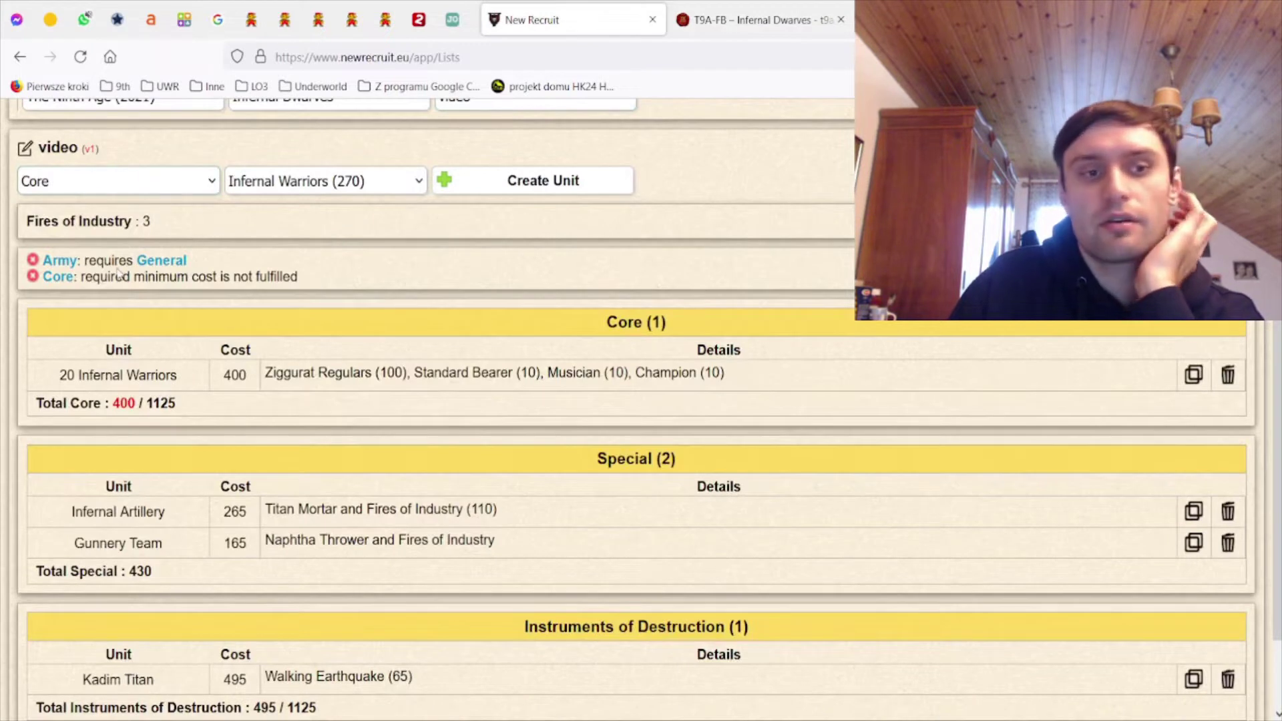
# Review the Special Infernal Artillery without changes, then scroll through the army book PDF
pyautogui.click(161, 238)
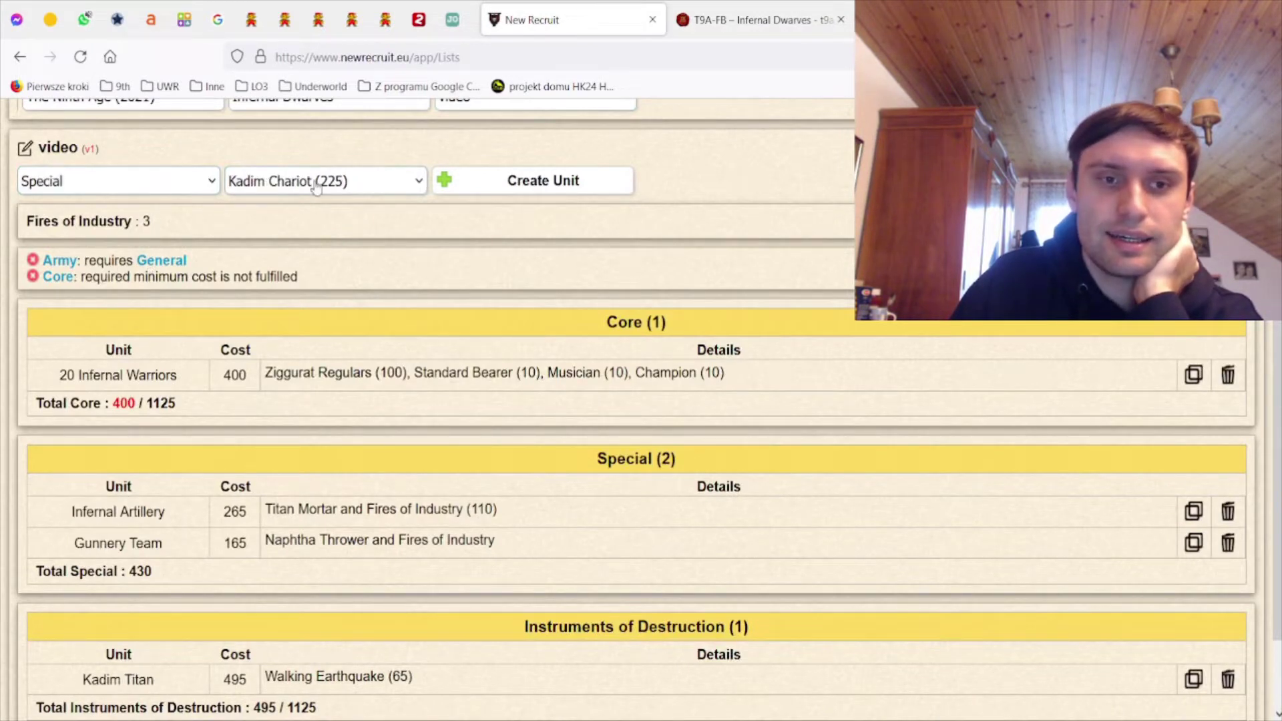
pyautogui.click(357, 517)
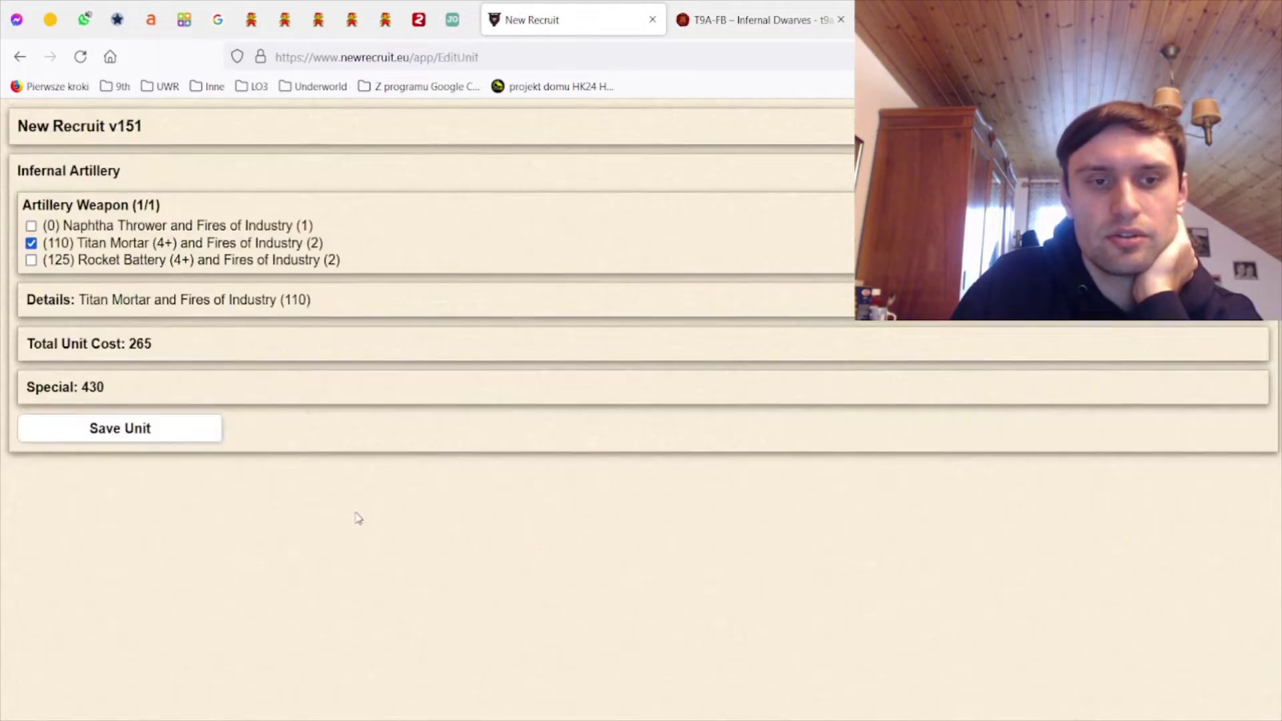
pyautogui.click(150, 428)
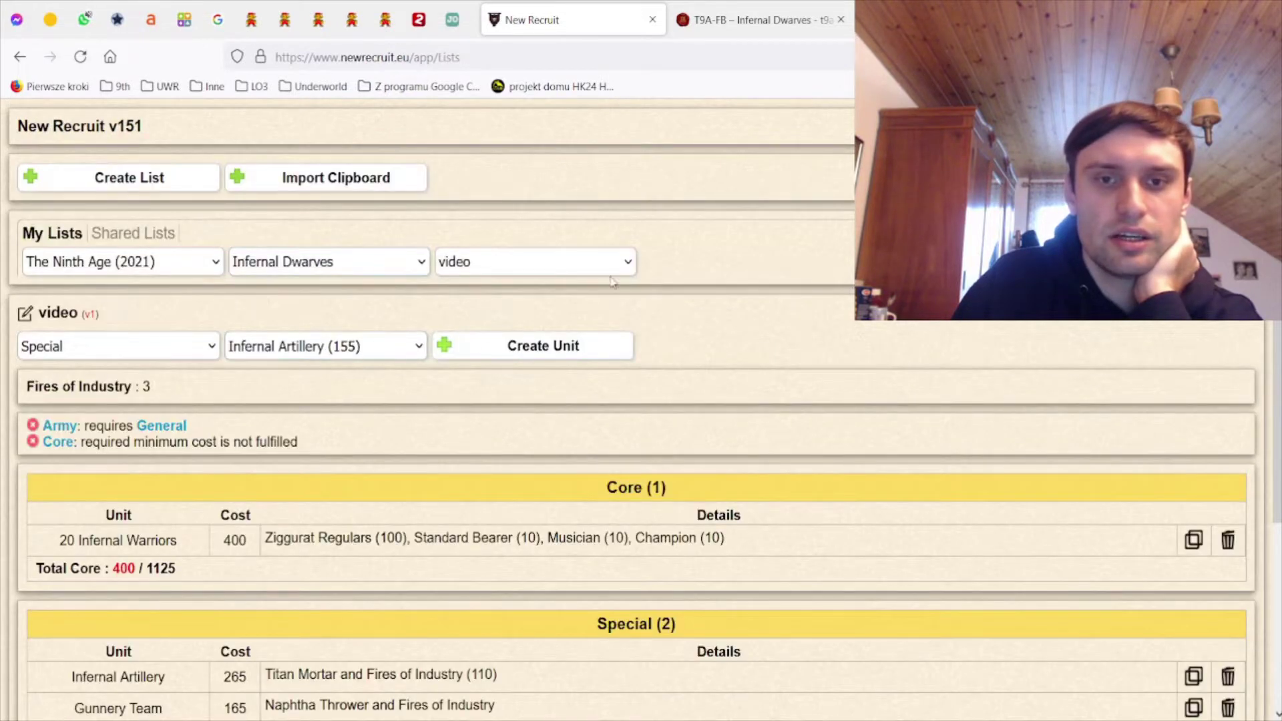
pyautogui.click(754, 19)
pyautogui.moveTo(1276, 399); pyautogui.dragTo(1276, 527)
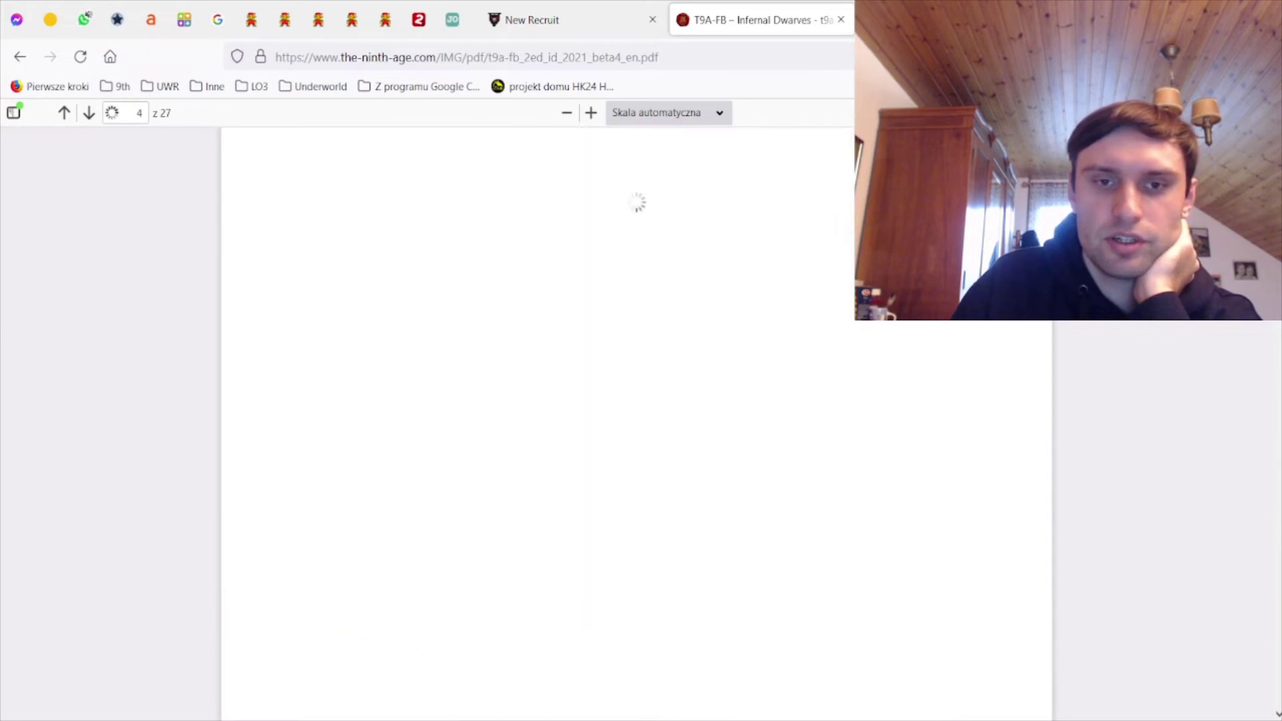
# Scroll back to page 3 and check the Rocket Battery's 18-inch range
pyautogui.scroll(8, 492, 371)
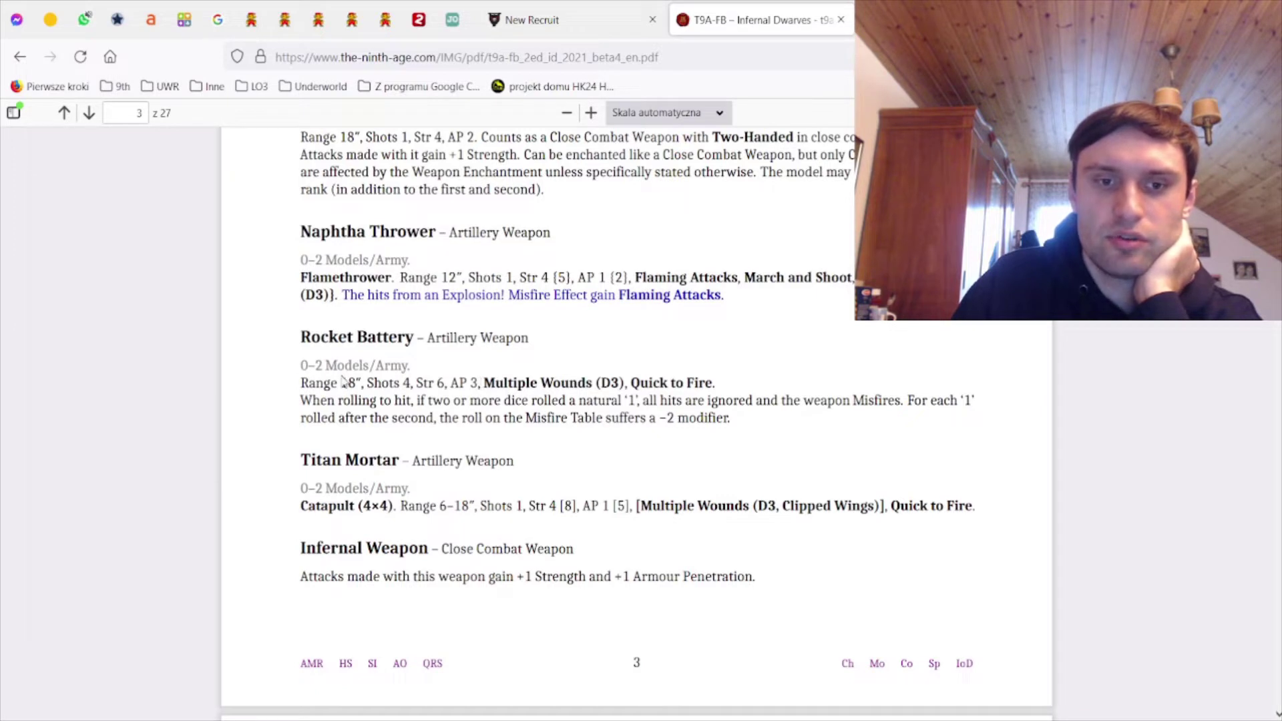
pyautogui.moveTo(358, 382); pyautogui.dragTo(338, 383)
pyautogui.click(351, 395)
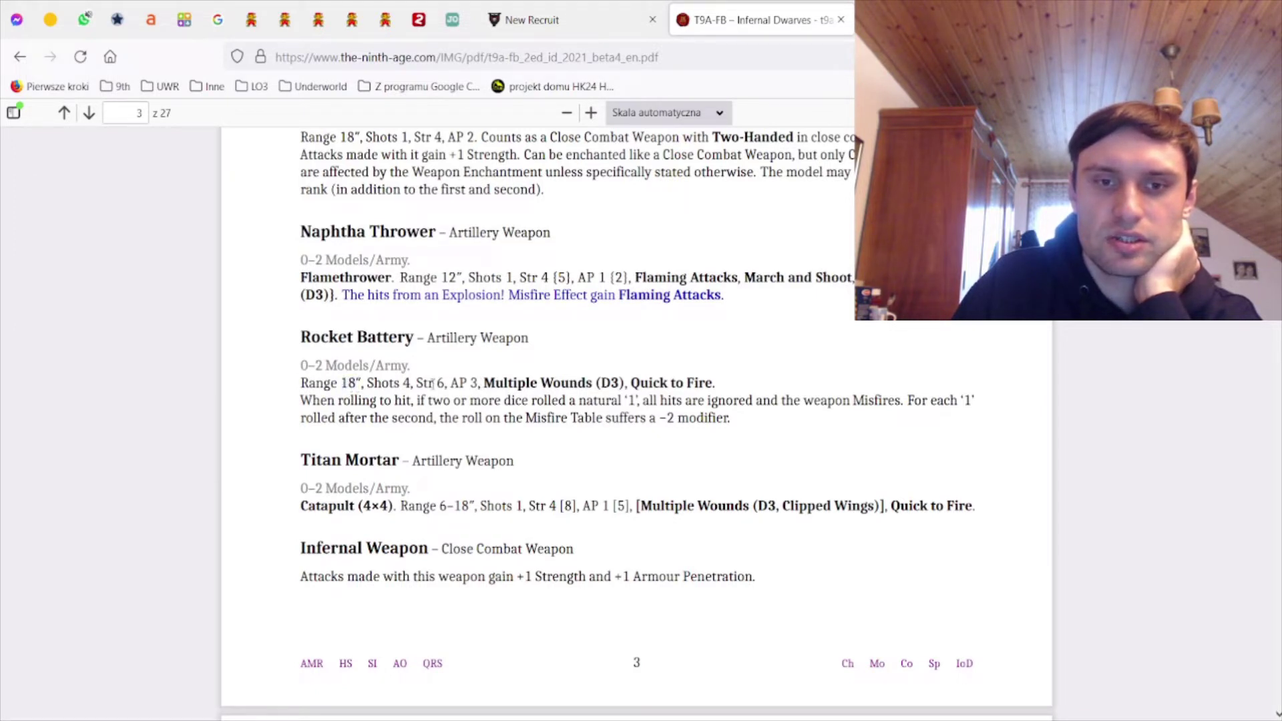
# Add a 280-point Infernal Artillery with a Rocket Battery, raising Special to 710
pyautogui.click(574, 6)
pyautogui.click(511, 345)
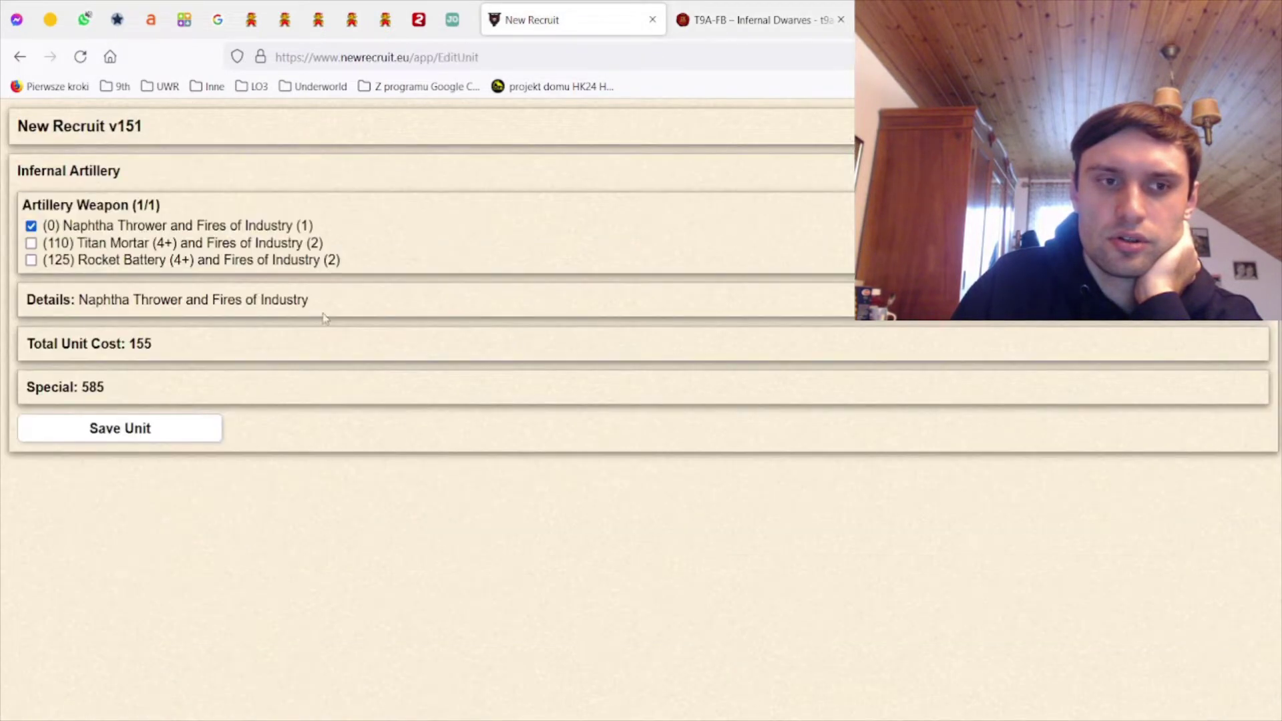
pyautogui.click(130, 260)
pyautogui.click(129, 428)
pyautogui.scroll(-4, 293, 467)
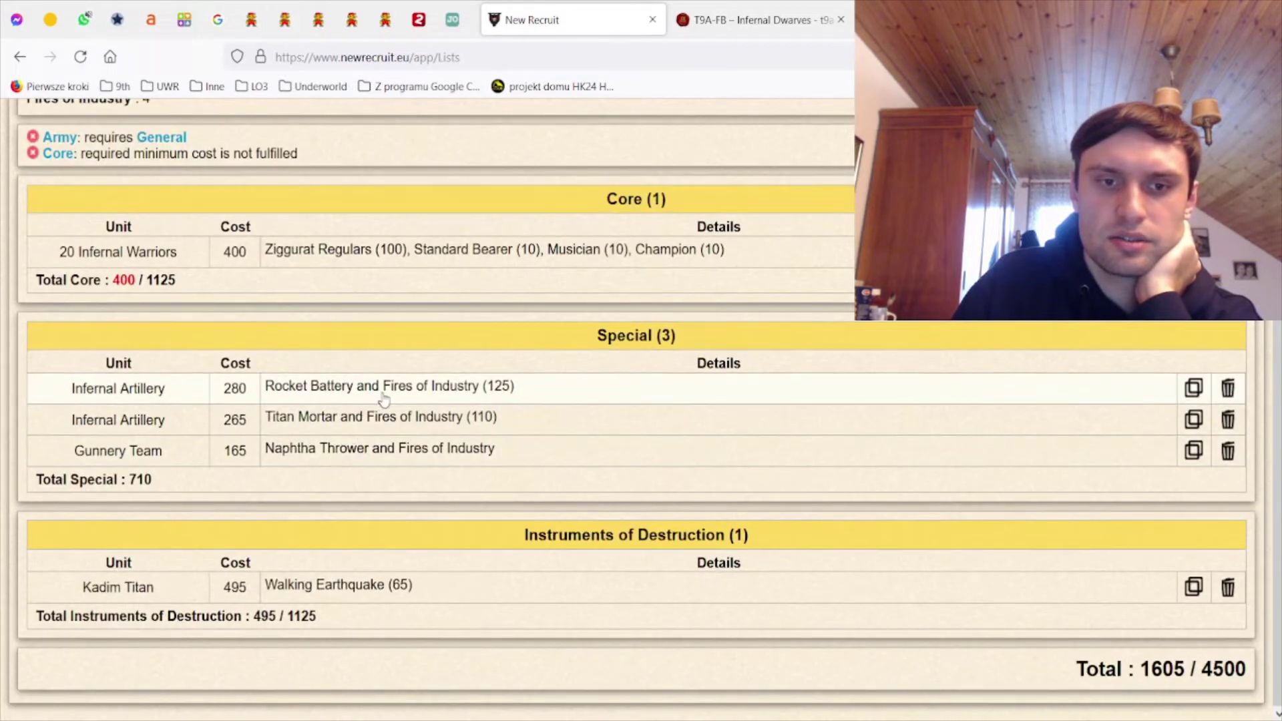
pyautogui.scroll(2, 391, 424)
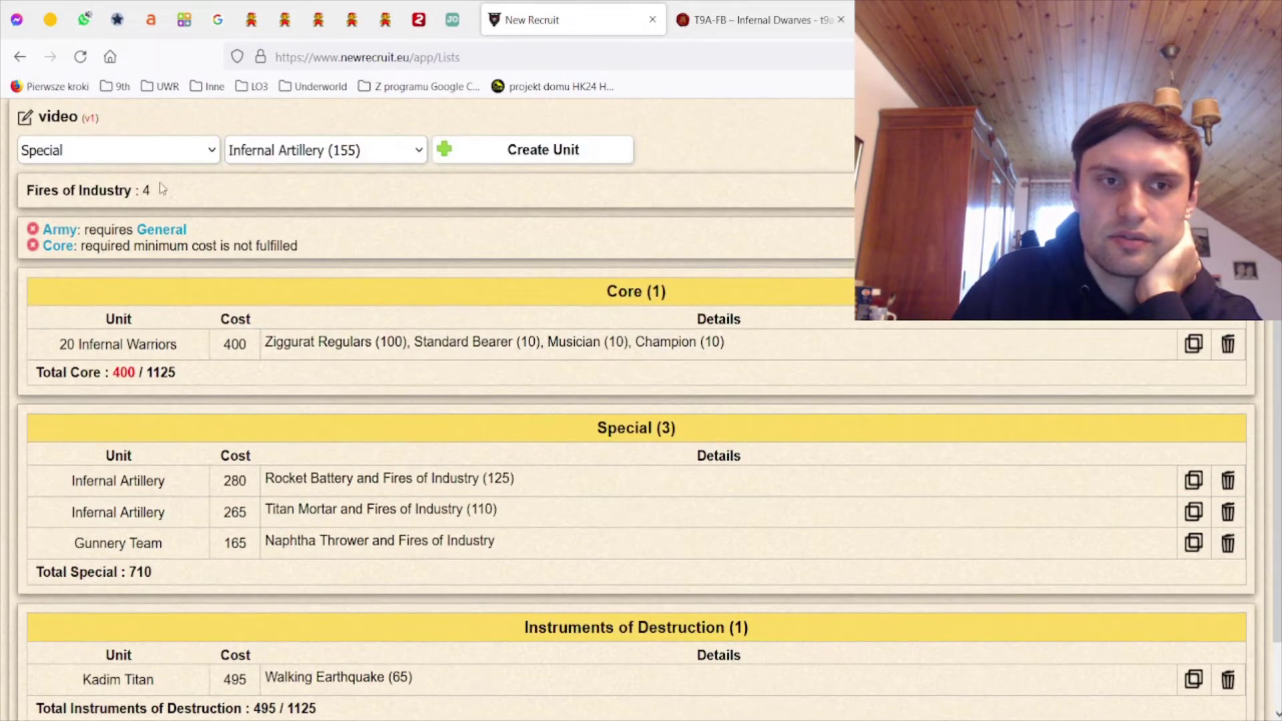
# Review the Rocket Battery artillery and Gunnery Team entries, leaving both unchanged
pyautogui.click(332, 491)
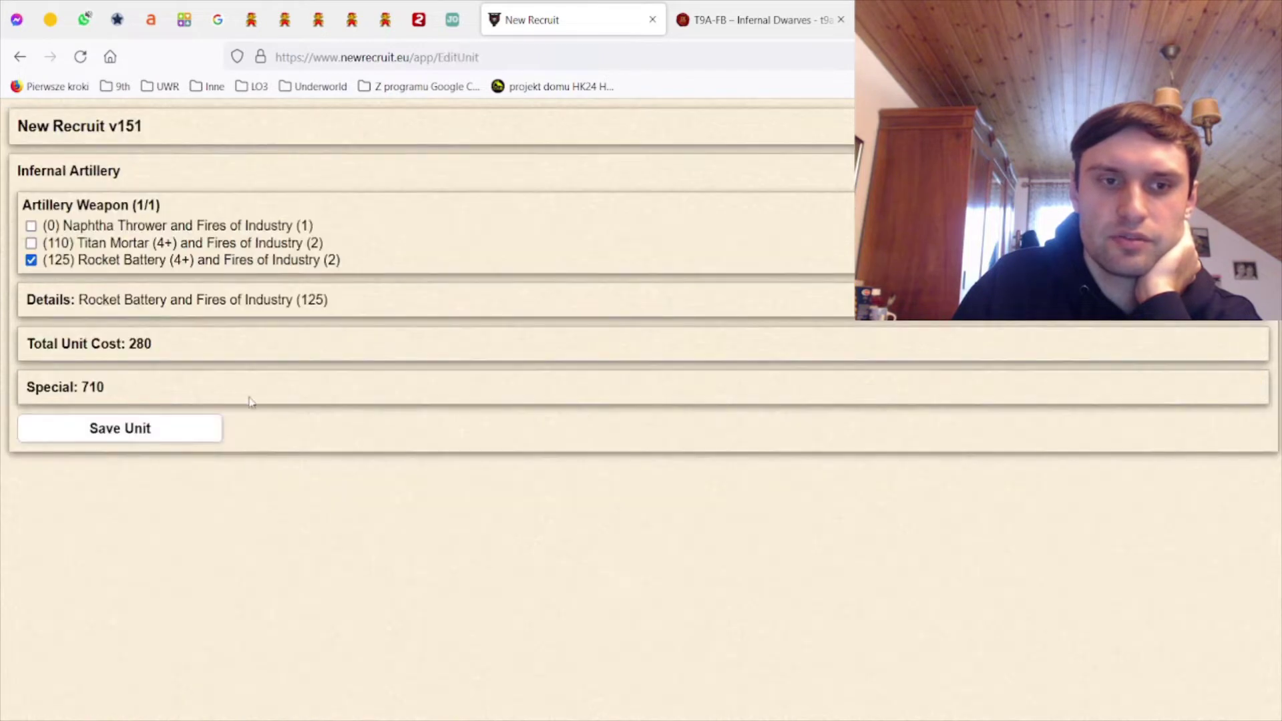
pyautogui.click(187, 433)
pyautogui.scroll(-3, 330, 554)
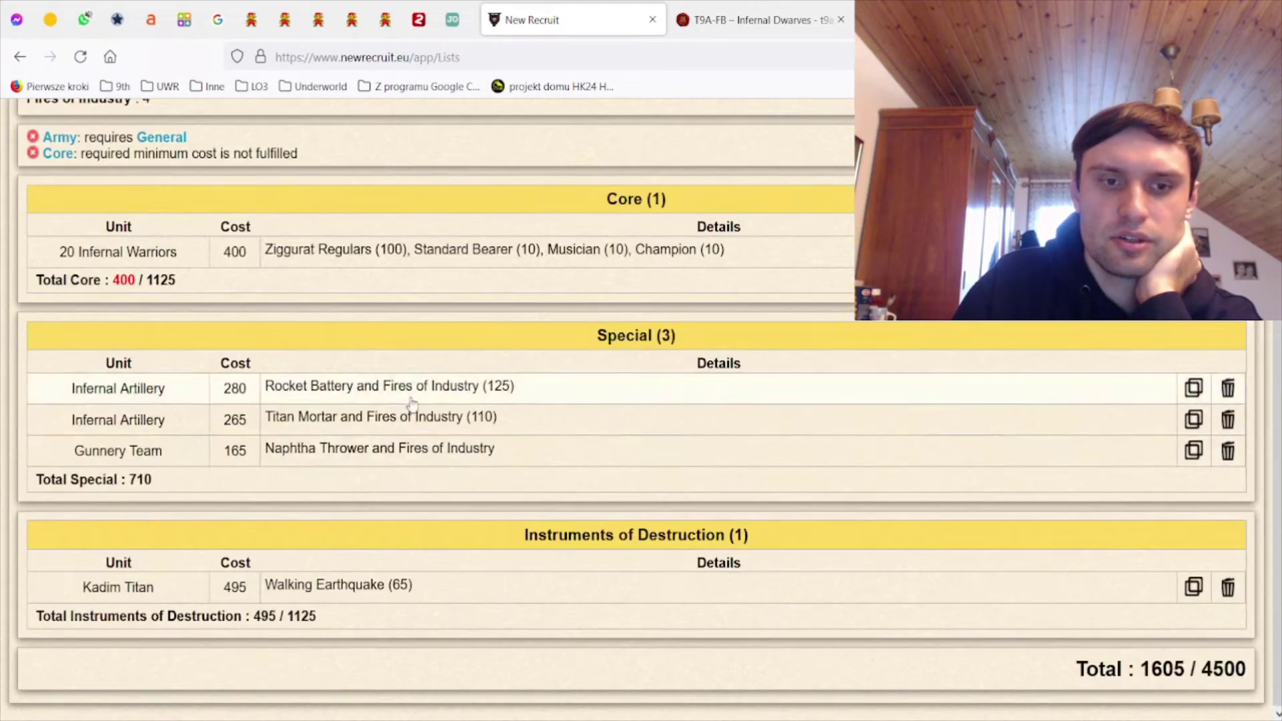
pyautogui.click(402, 446)
pyautogui.click(186, 428)
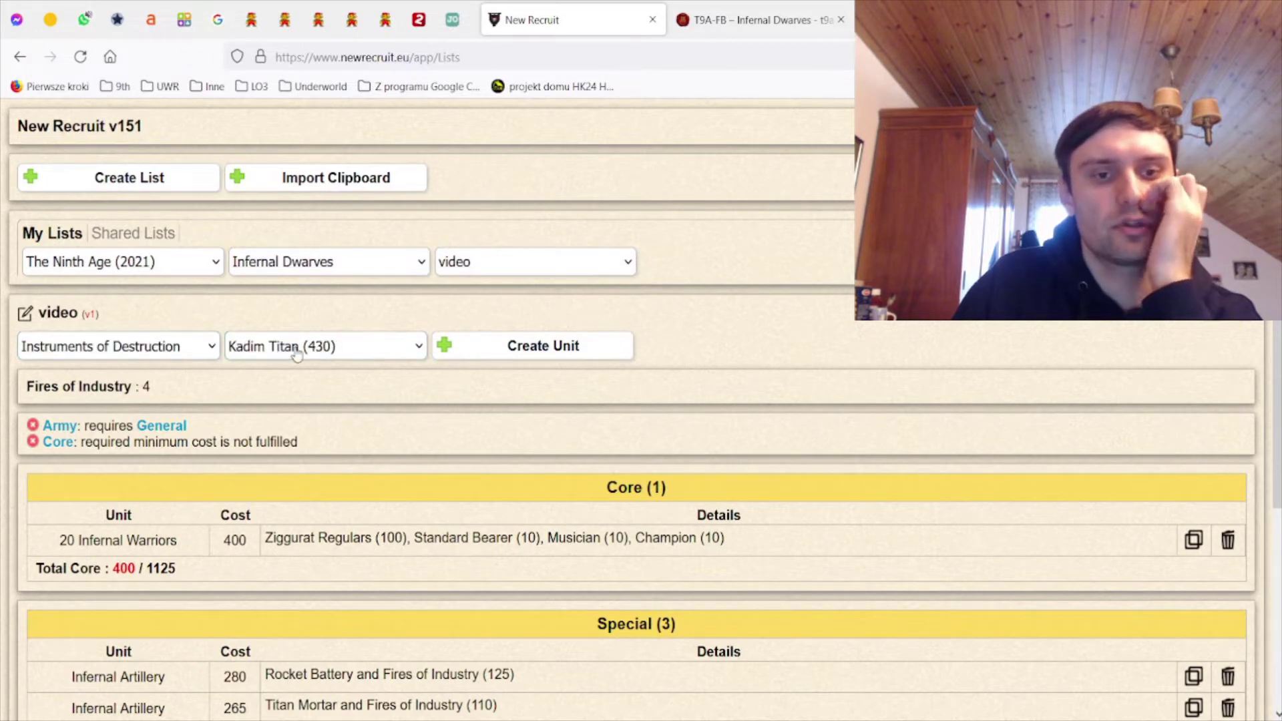
# Add a 460-point Rocket Battery Infernal Engine, bringing Instruments of Destruction to 955
pyautogui.click(506, 345)
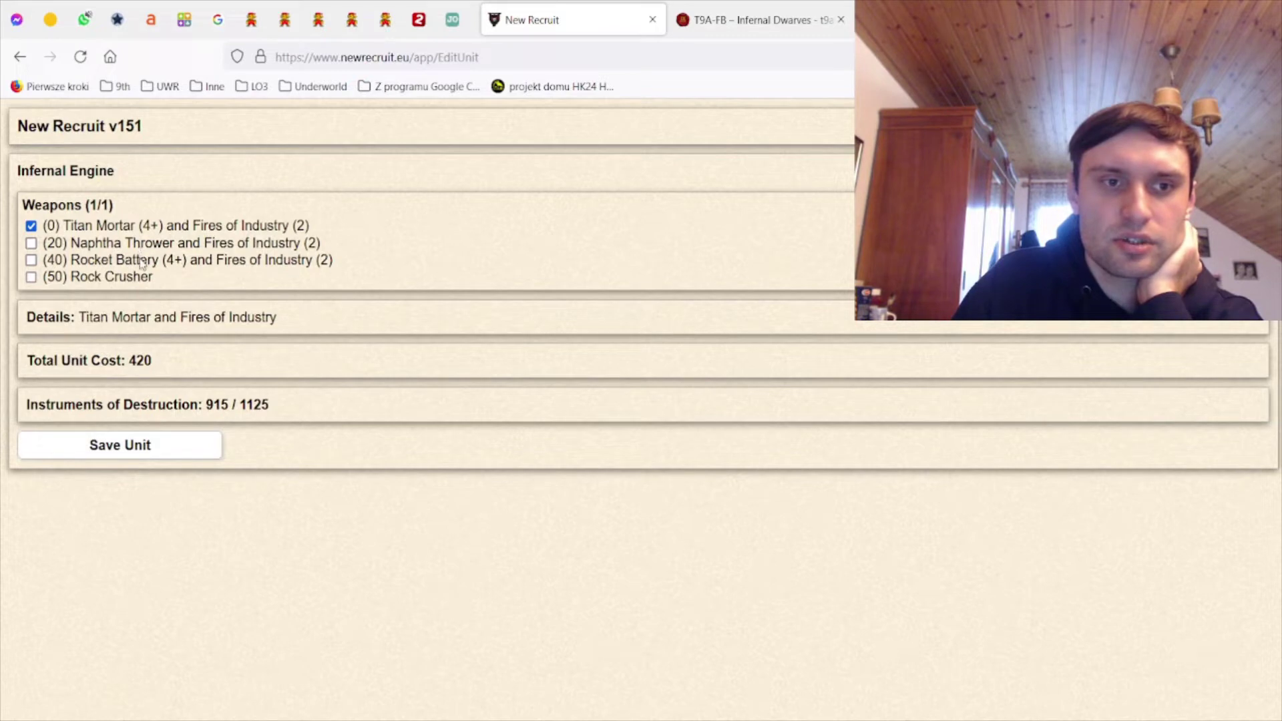
pyautogui.click(140, 262)
pyautogui.click(138, 444)
pyautogui.scroll(-5, 345, 510)
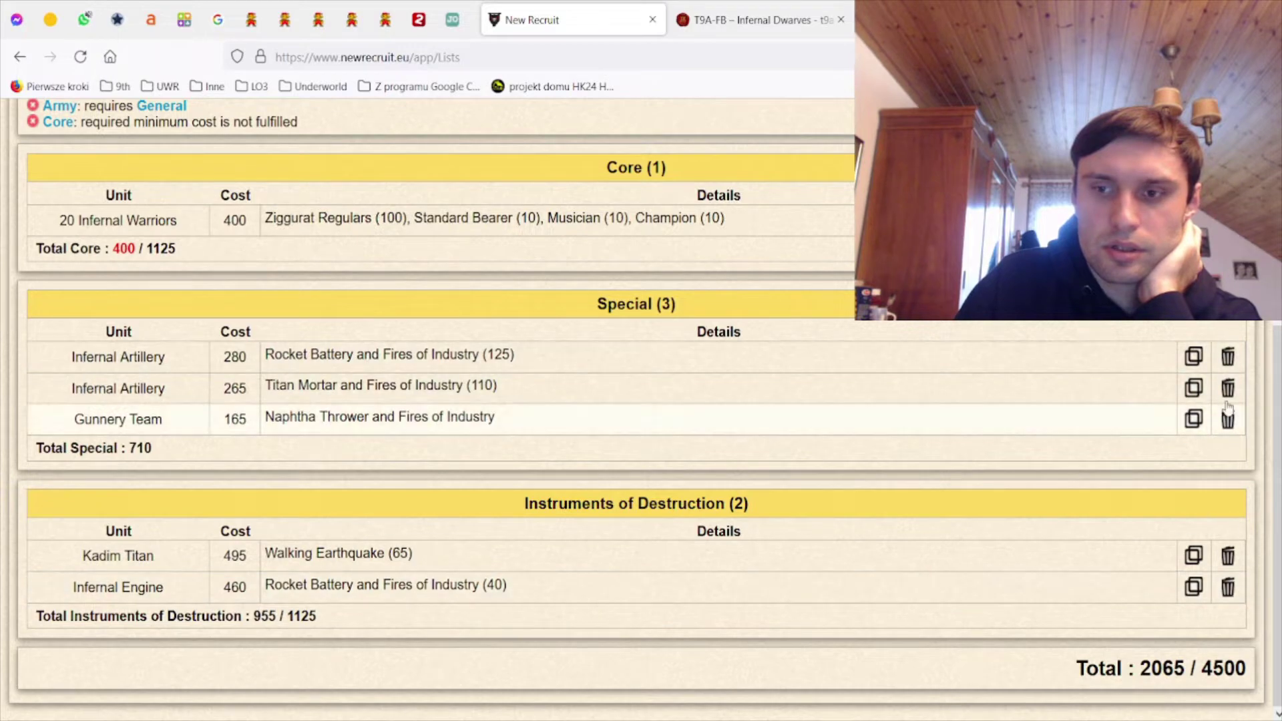
# Delete the Rocket Battery Infernal Artillery from the Special section
pyautogui.click(1227, 355)
pyautogui.click(763, 310)
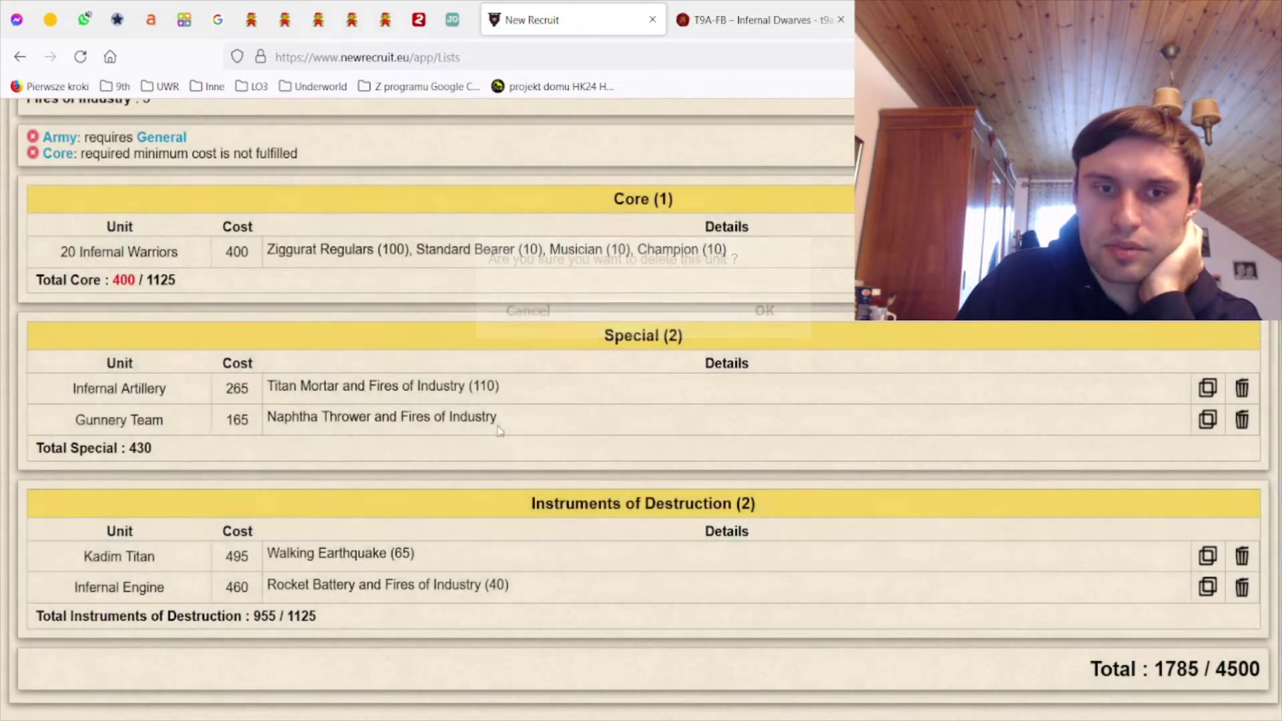
pyautogui.scroll(5, 301, 460)
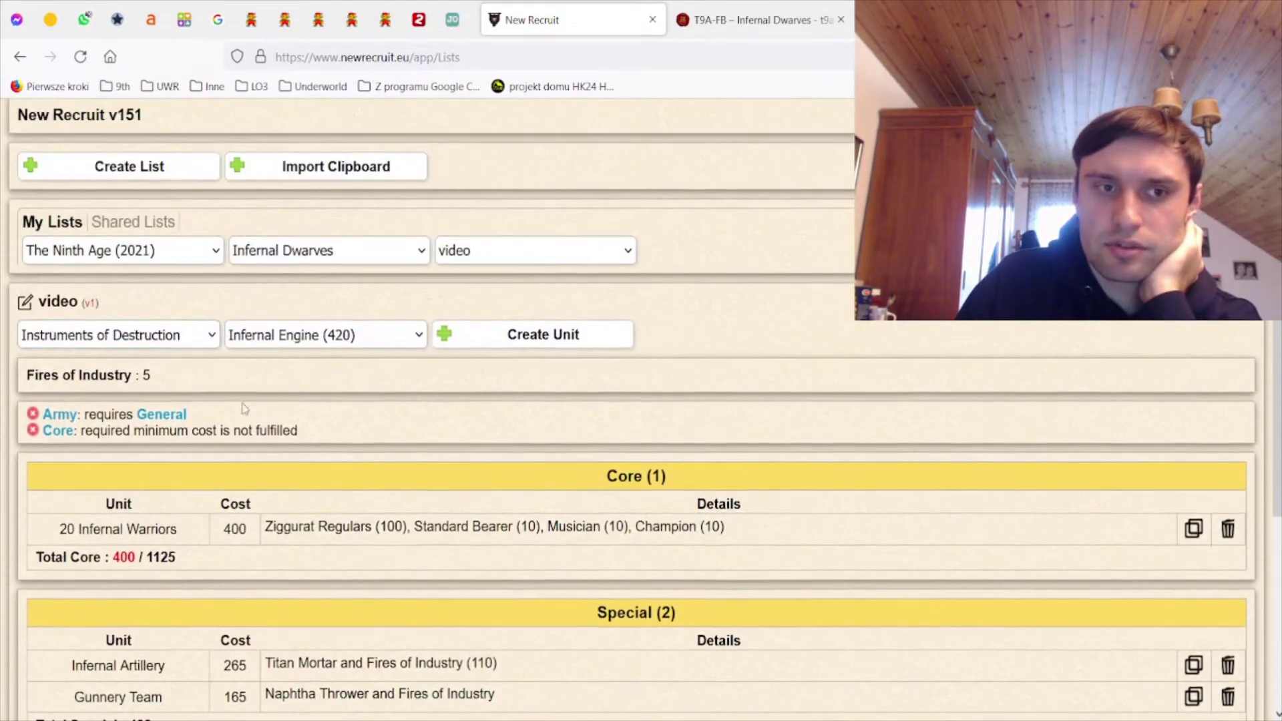
# Add 4 Kadim Incarnates (390 points), leaving Special at 820 points
pyautogui.click(167, 335)
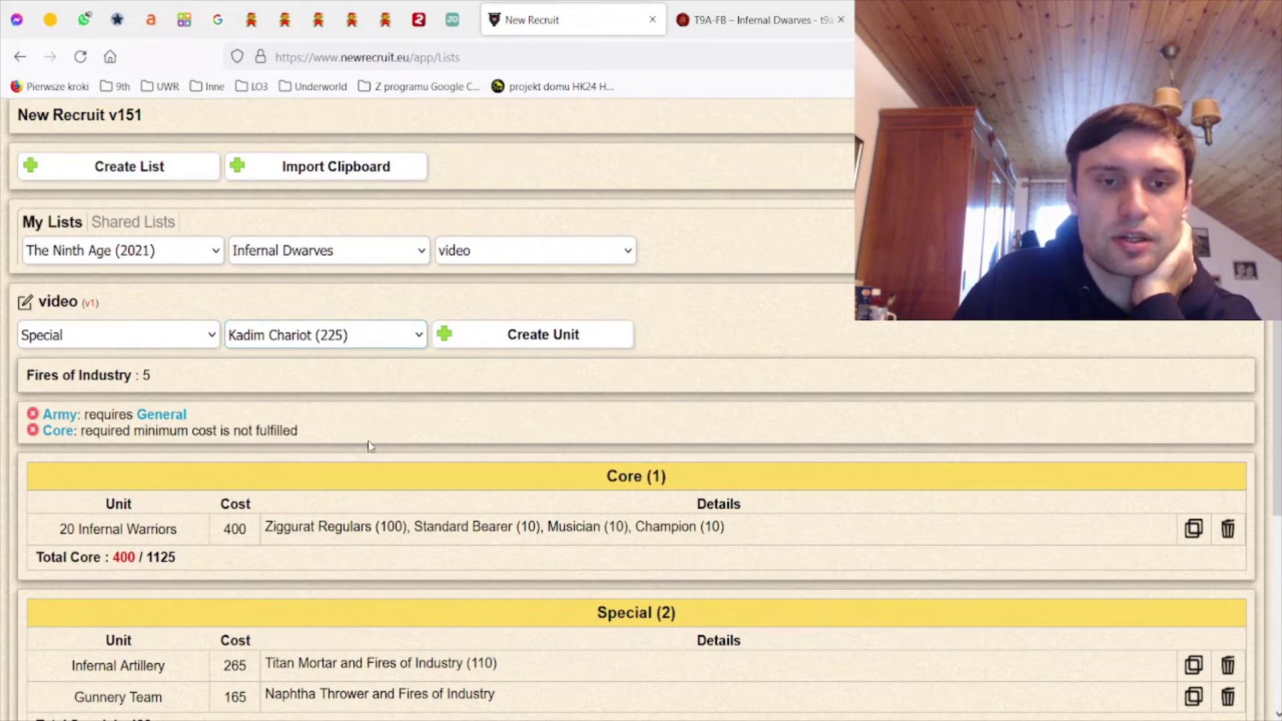
pyautogui.press('Down')
pyautogui.click(518, 340)
pyautogui.click(45, 199)
pyautogui.click(140, 380)
pyautogui.scroll(-5, 485, 531)
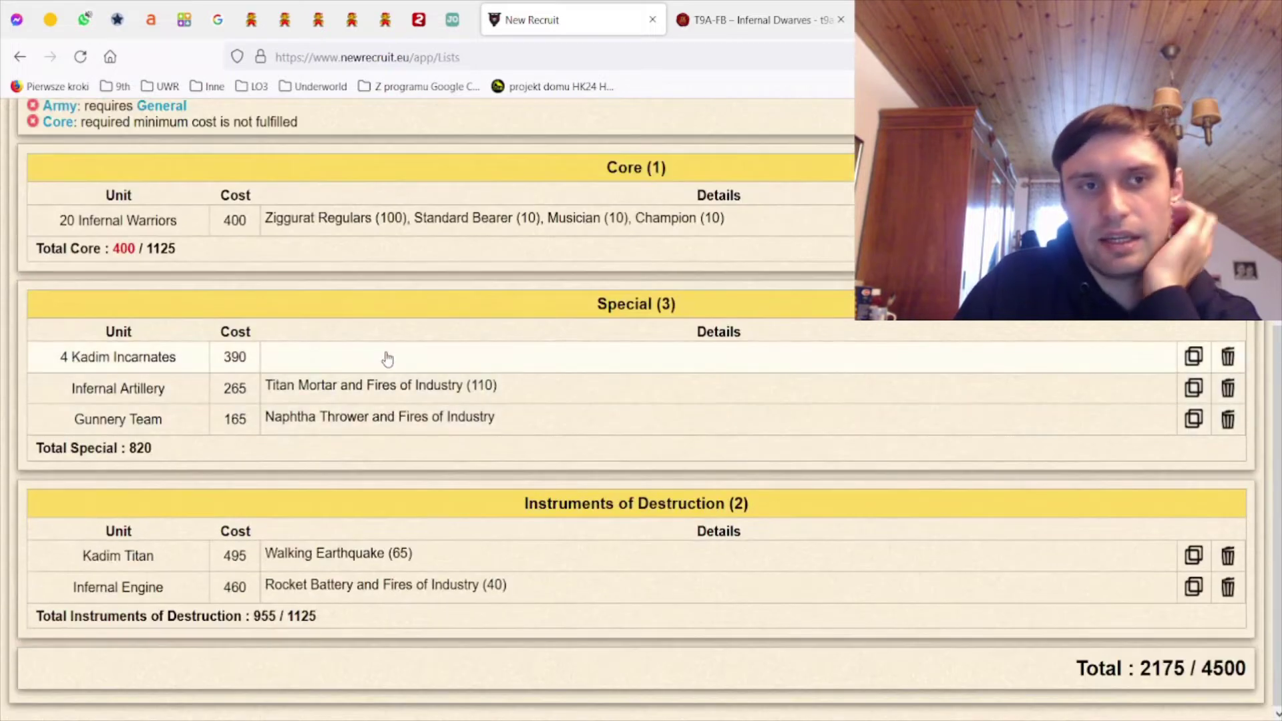
pyautogui.scroll(3, 387, 359)
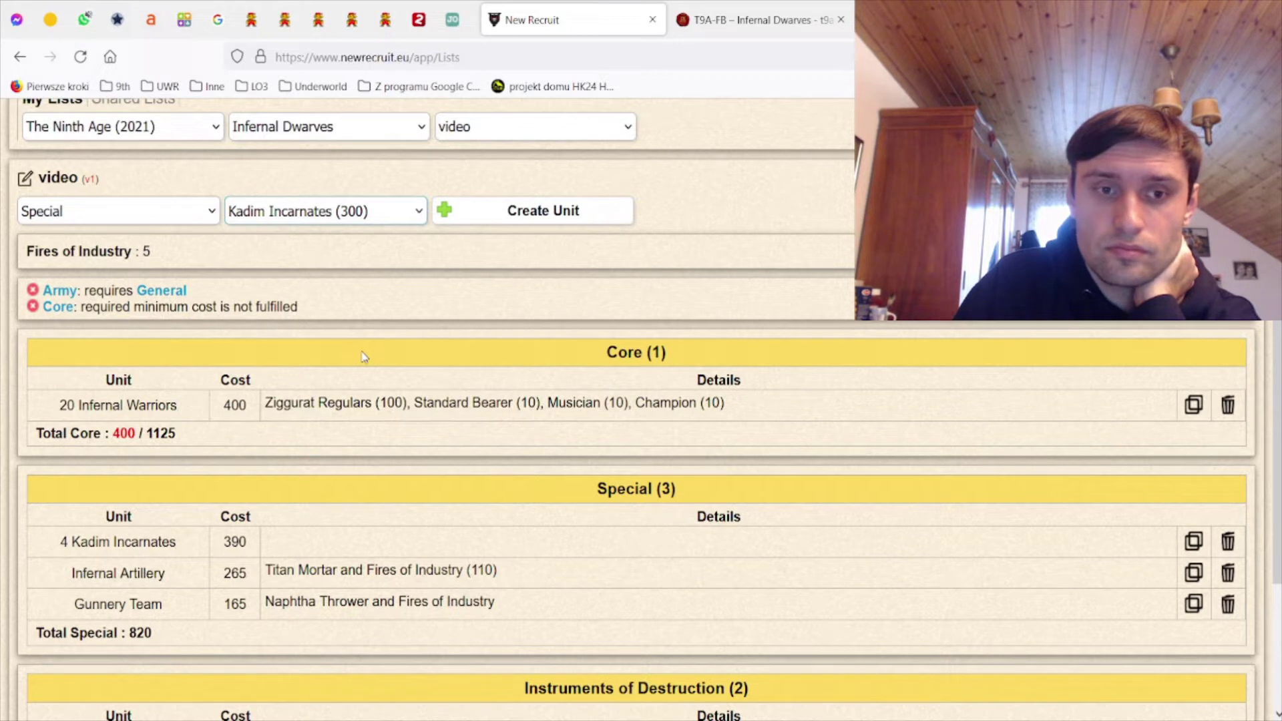
# Configure 5 Taurukh Anointed with standard bearer, musician and champion, costing 508 points
pyautogui.click(363, 372)
pyautogui.click(471, 215)
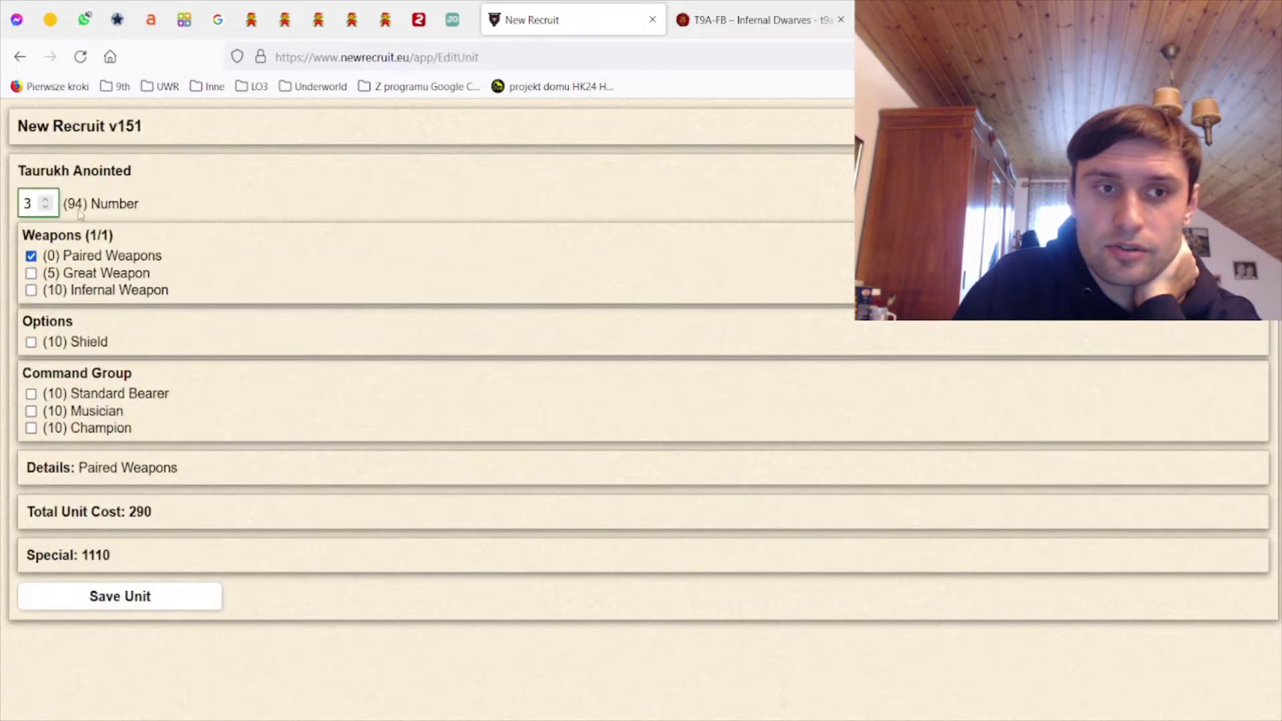
pyautogui.click(45, 199)
pyautogui.click(45, 200)
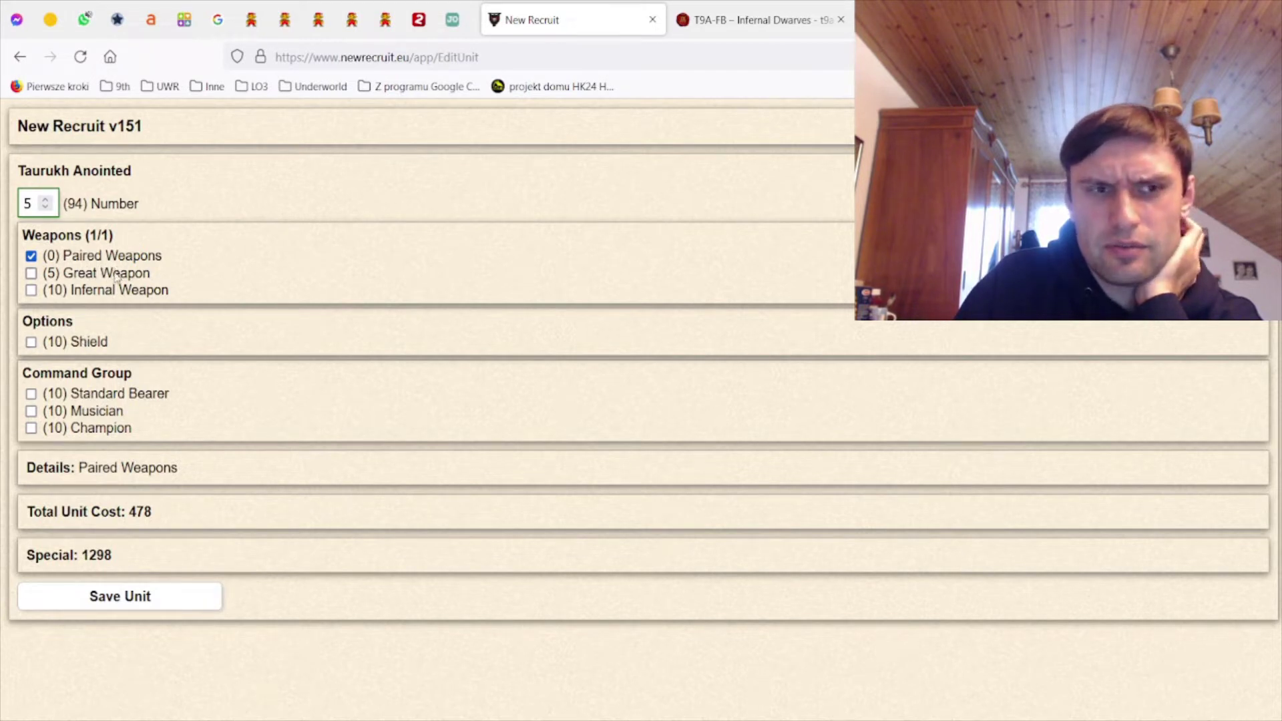
pyautogui.click(94, 394)
pyautogui.click(93, 446)
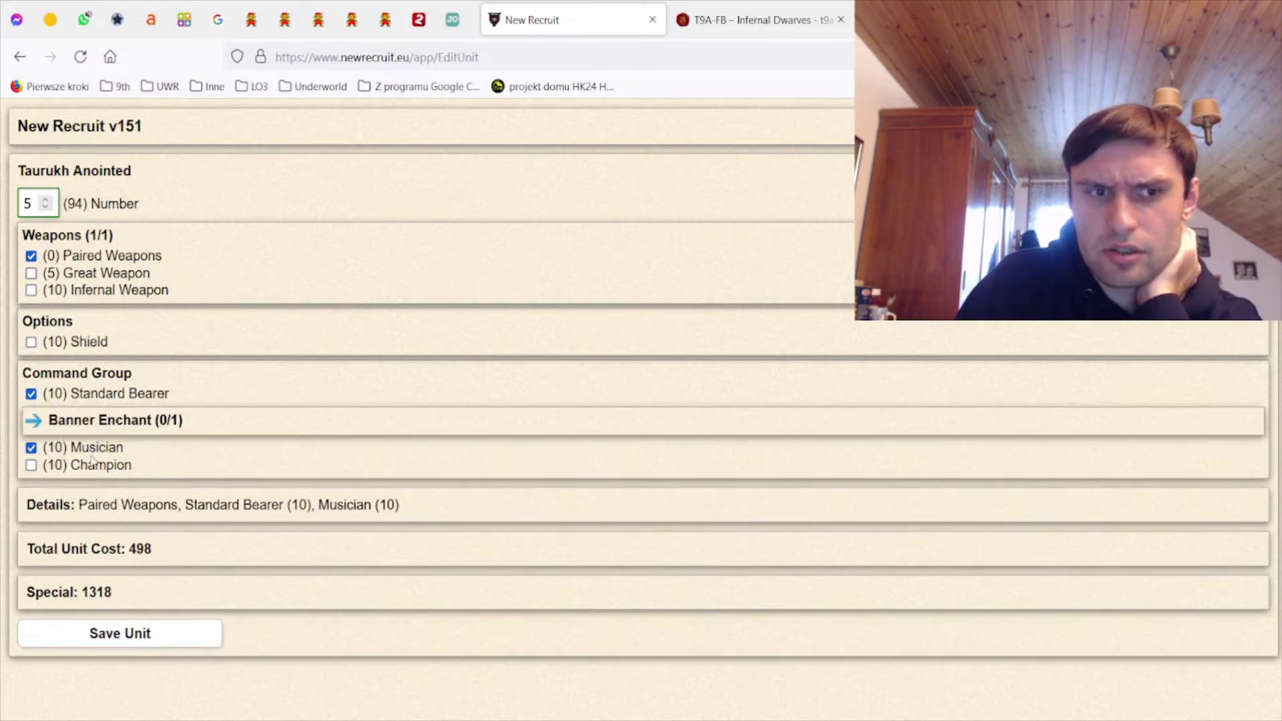
pyautogui.click(93, 467)
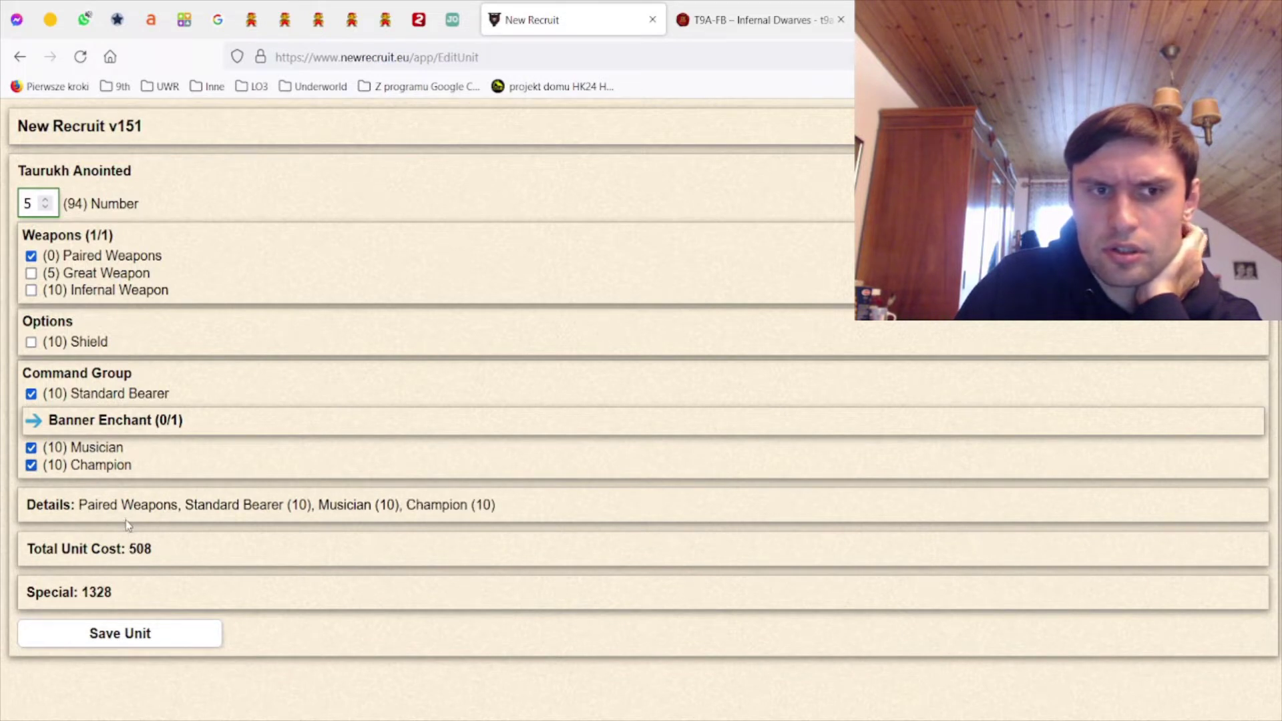
# Save the Taurukh Anointed, then reopen them to check banner enchantments without changing anything
pyautogui.click(147, 636)
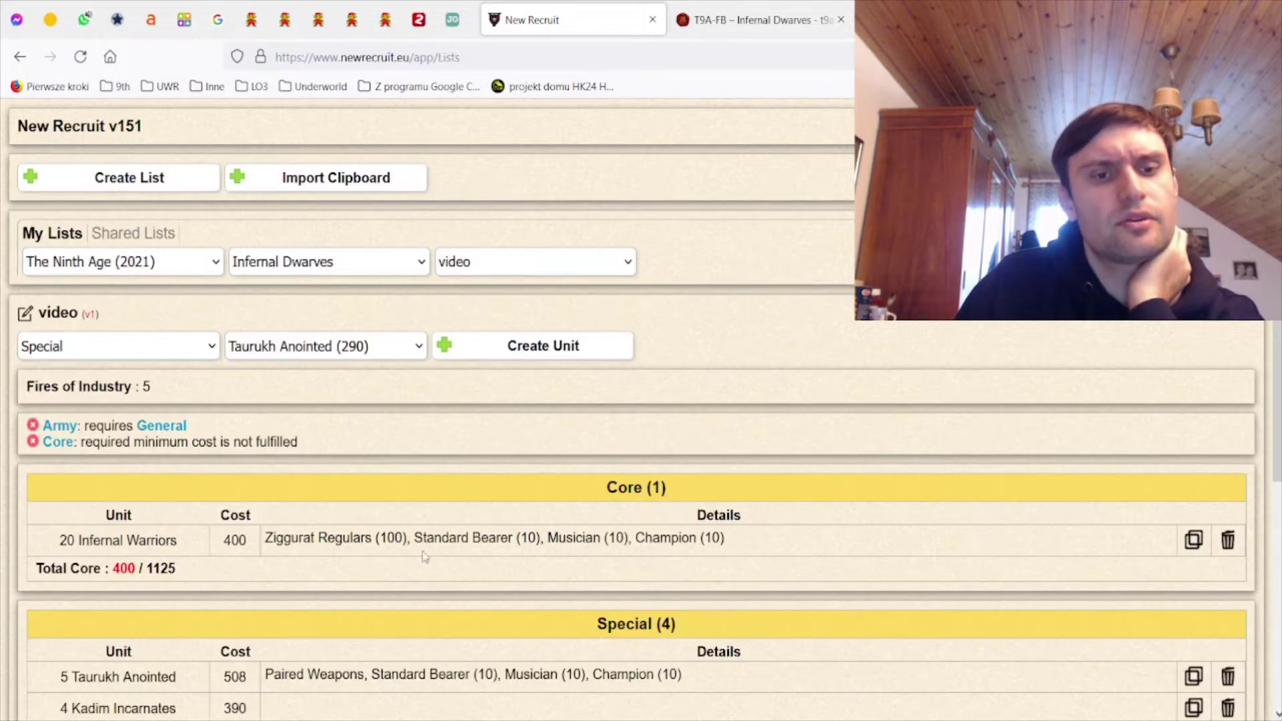
pyautogui.scroll(-5, 434, 548)
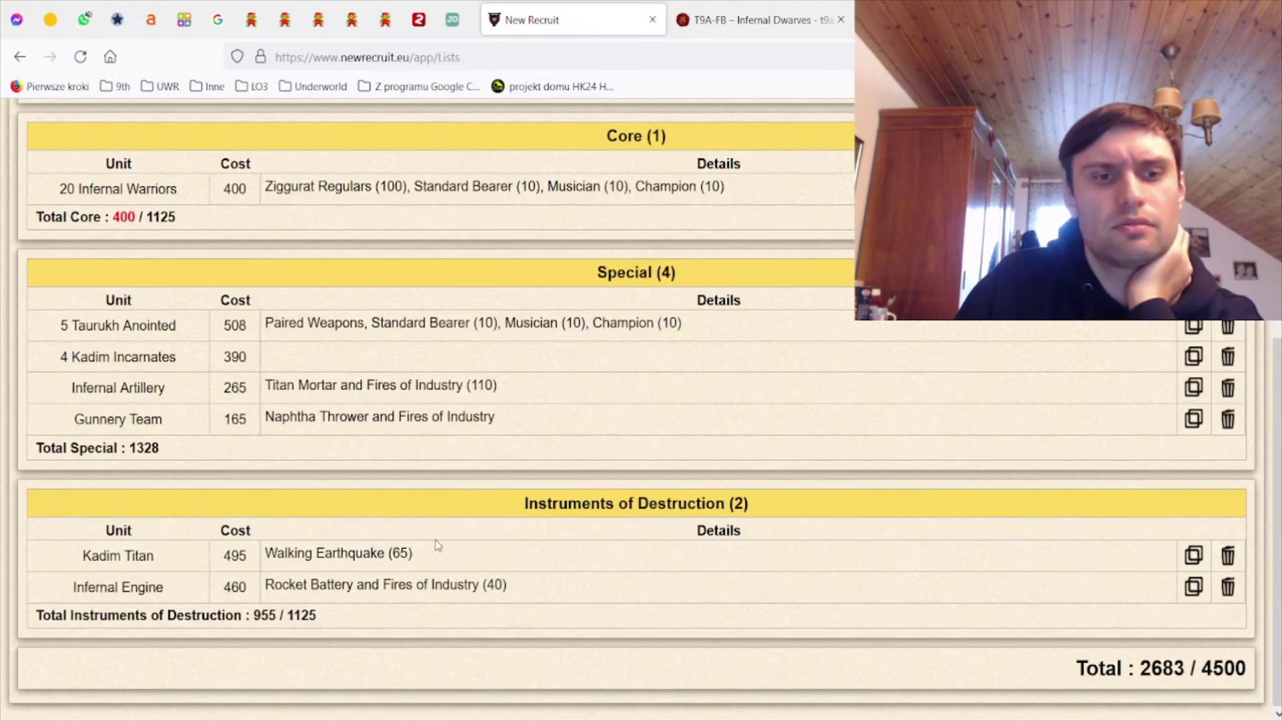
pyautogui.click(495, 339)
pyautogui.click(82, 425)
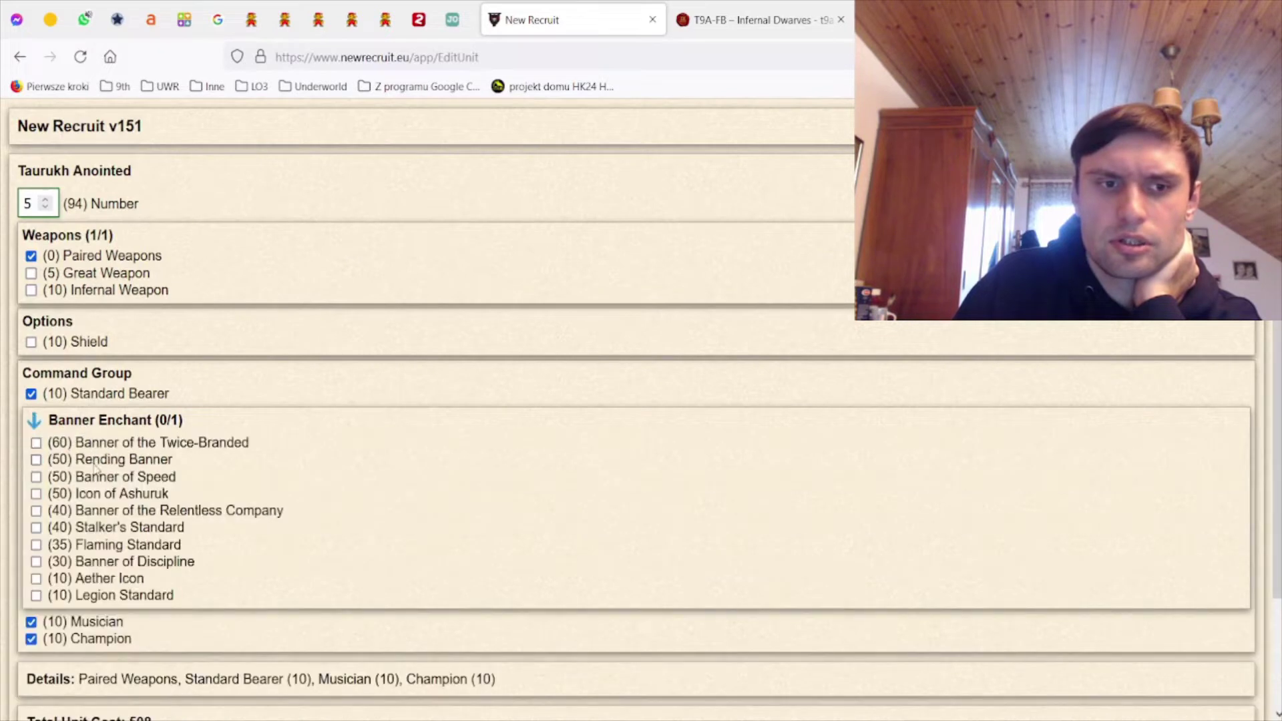
pyautogui.click(116, 426)
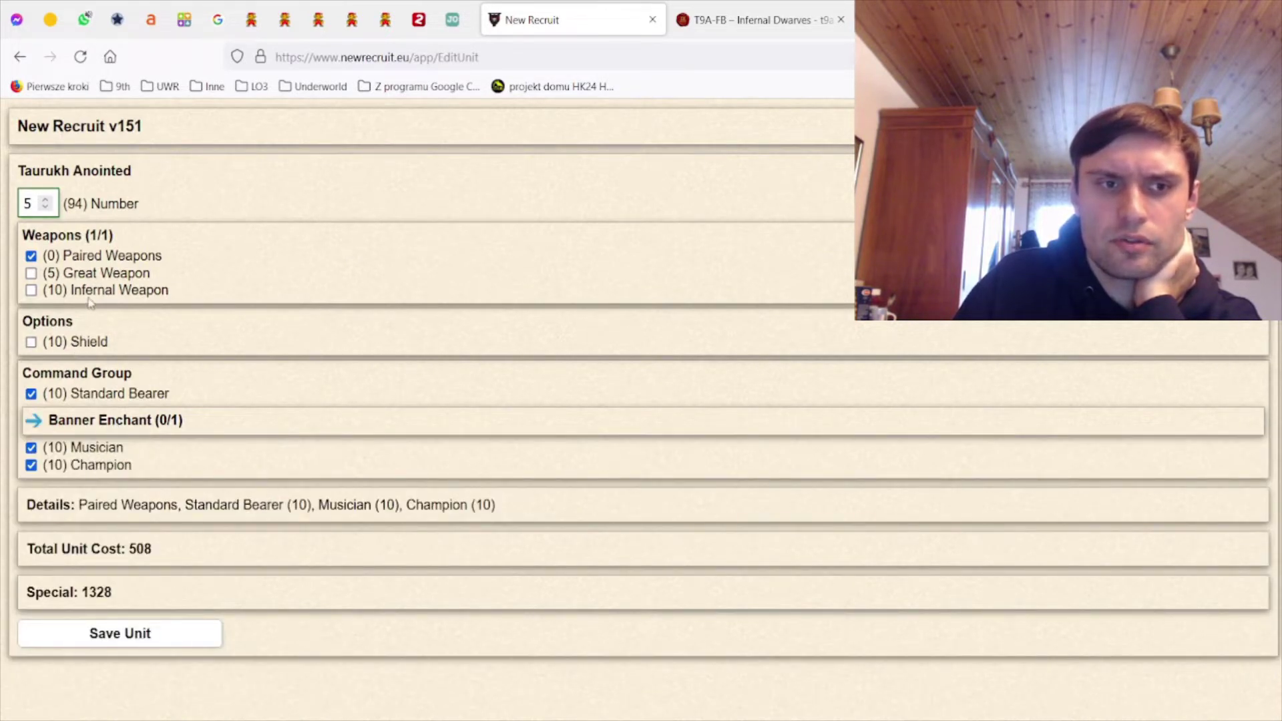
pyautogui.click(144, 631)
pyautogui.scroll(-5, 491, 478)
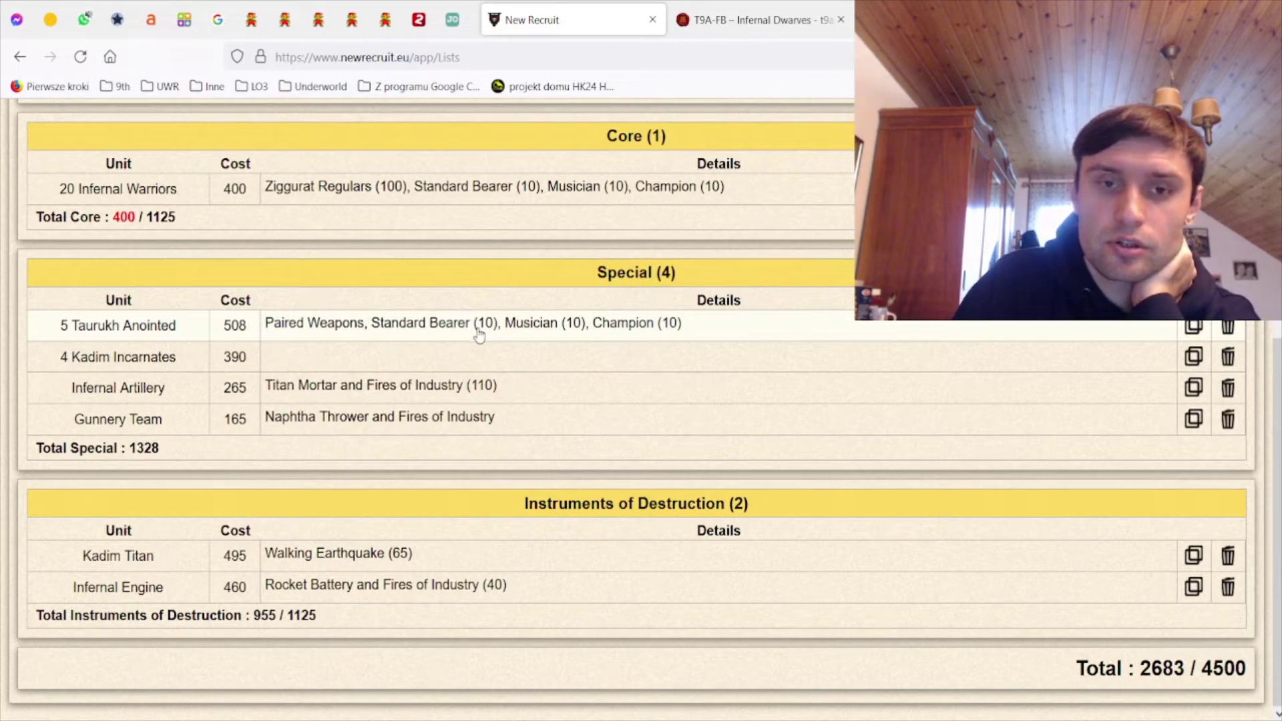
# Equip the 5 Taurukh Anointed with Infernal Weapon and Shield, bringing them to 608 points
pyautogui.click(479, 335)
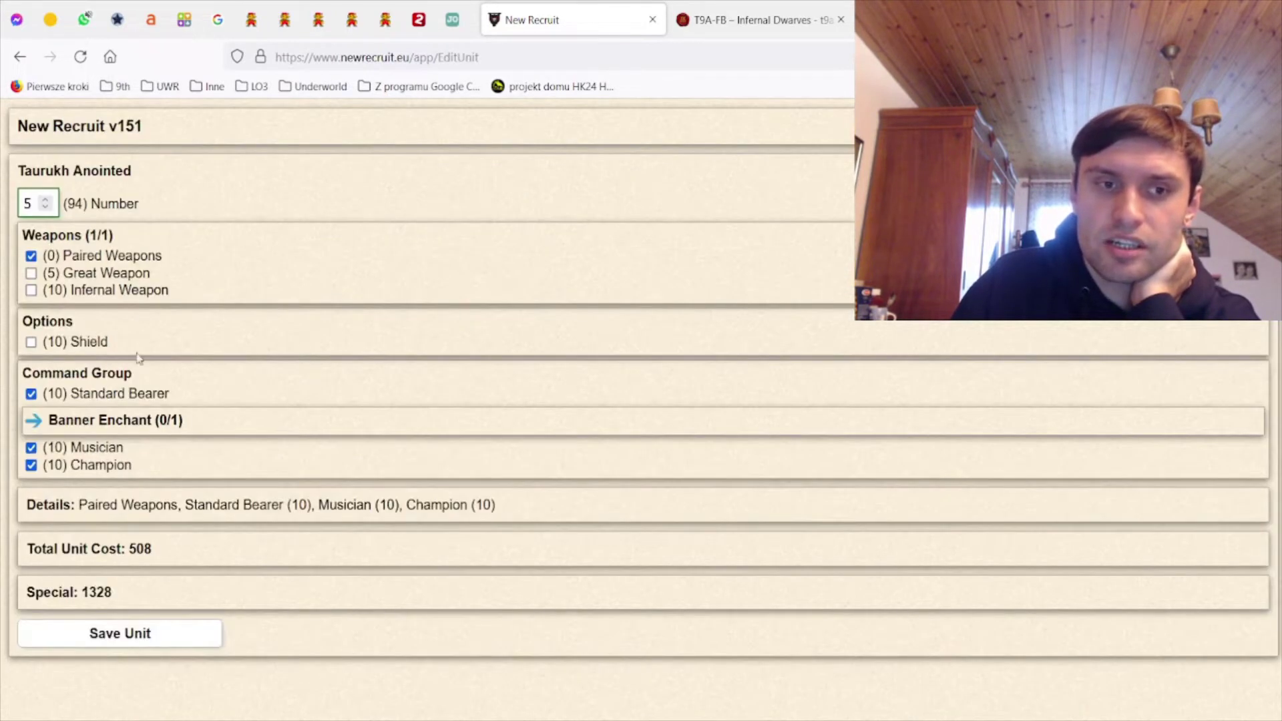
pyautogui.click(90, 290)
pyautogui.click(94, 343)
pyautogui.click(161, 636)
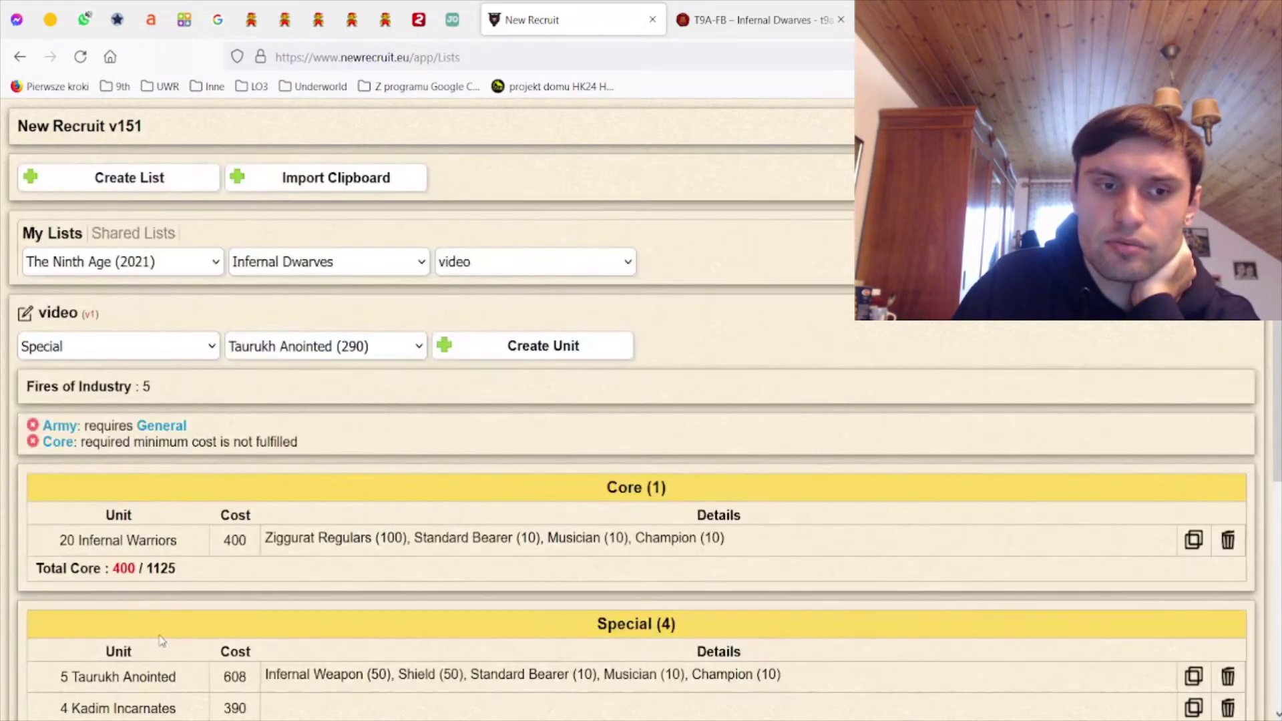
pyautogui.scroll(-5, 391, 512)
pyautogui.scroll(1, 392, 518)
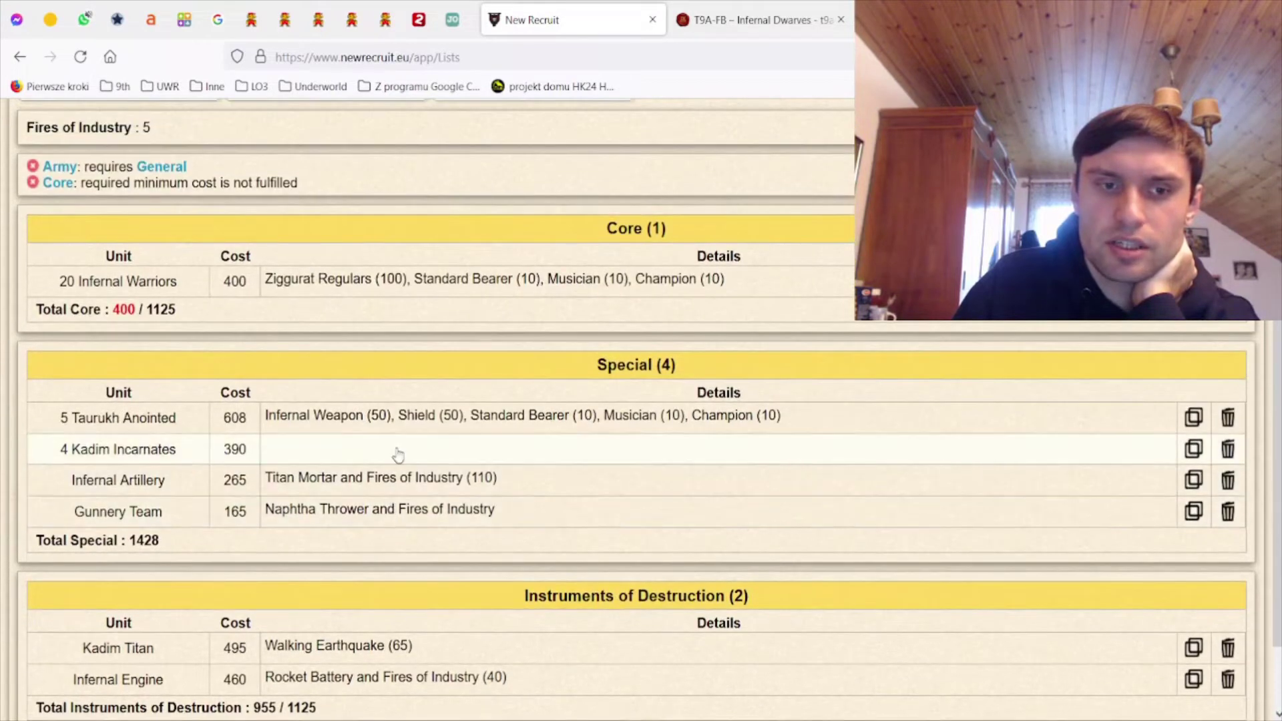
pyautogui.scroll(-1, 410, 425)
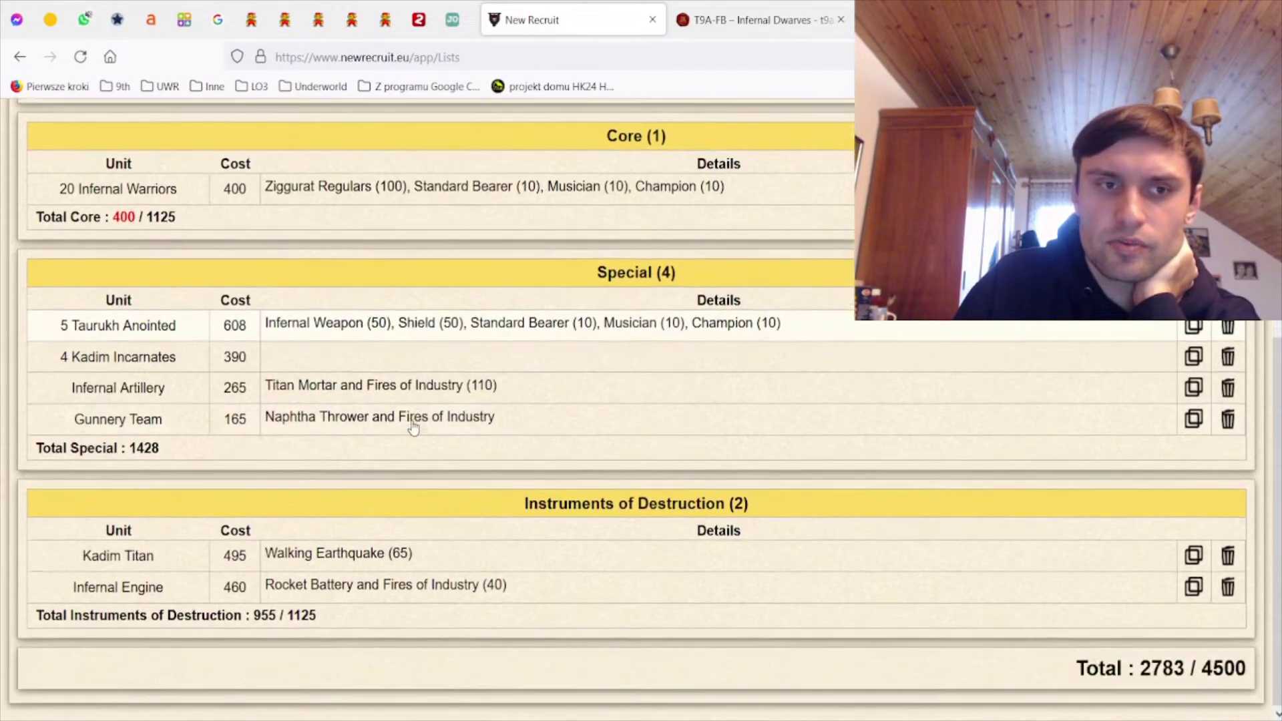
pyautogui.scroll(2, 410, 428)
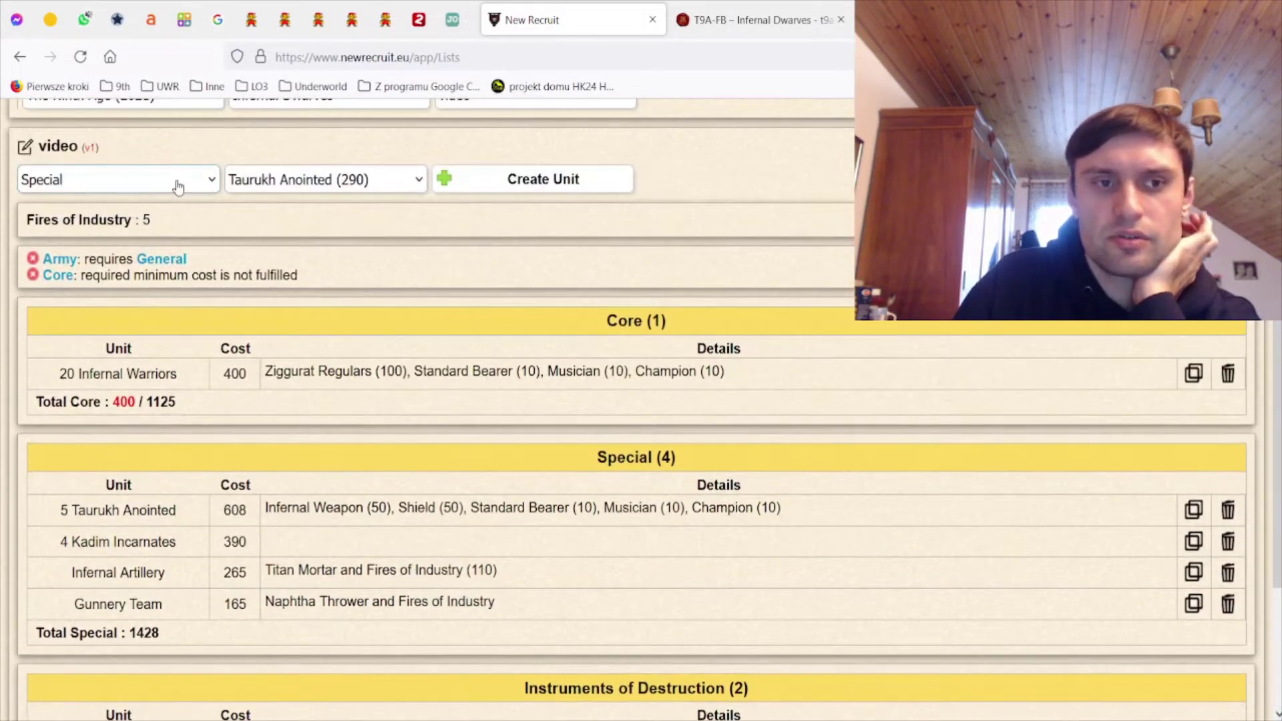
pyautogui.scroll(-1, 461, 314)
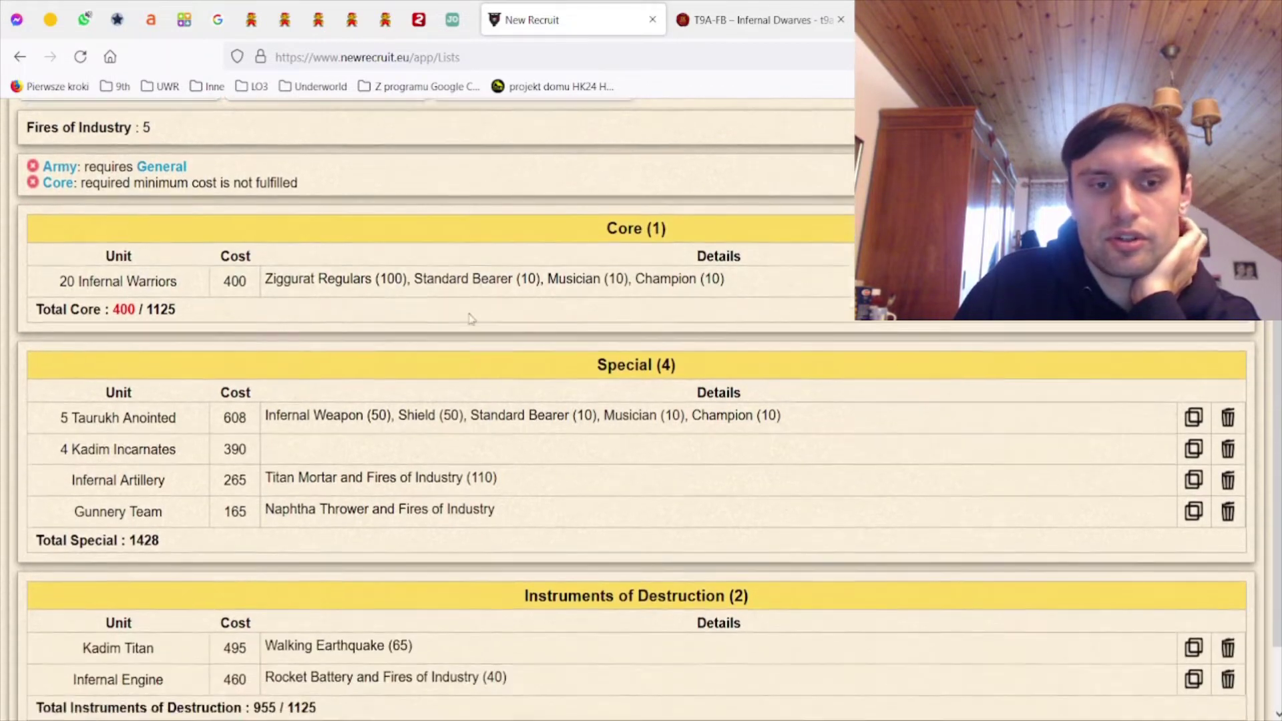
pyautogui.scroll(2, 200, 294)
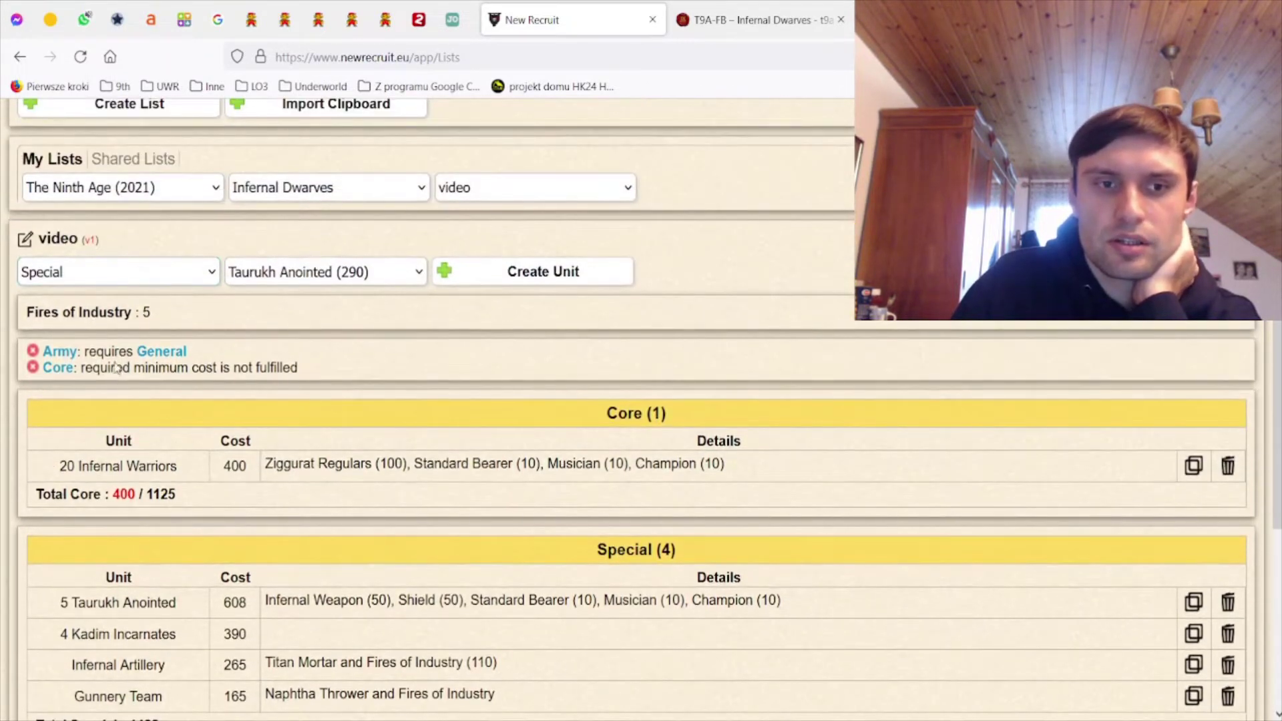
# Start a new Citadel Guard unit in the Core category
pyautogui.press('Up')
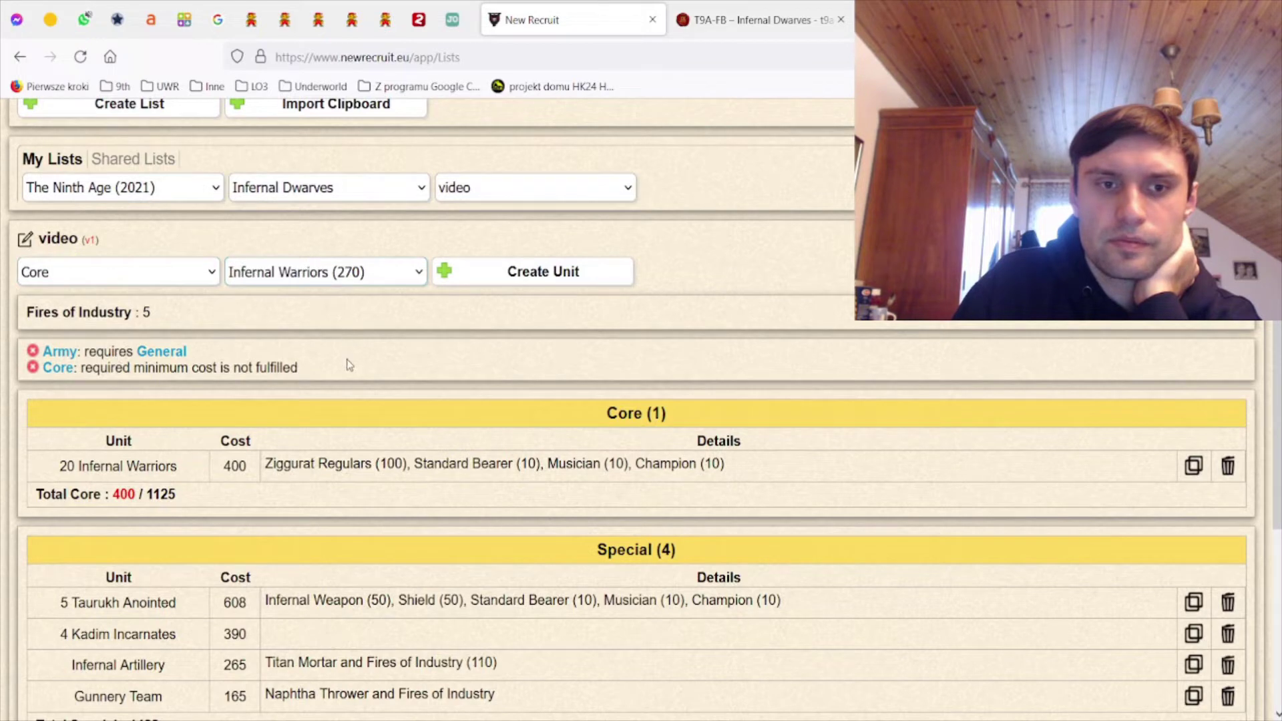
pyautogui.press('Tab')
pyautogui.press('Return')
# Give the 15 Citadel Guard Flintlock Axes, Musician, Champion and Standard Bearer, saved at 405 points
pyautogui.click(79, 291)
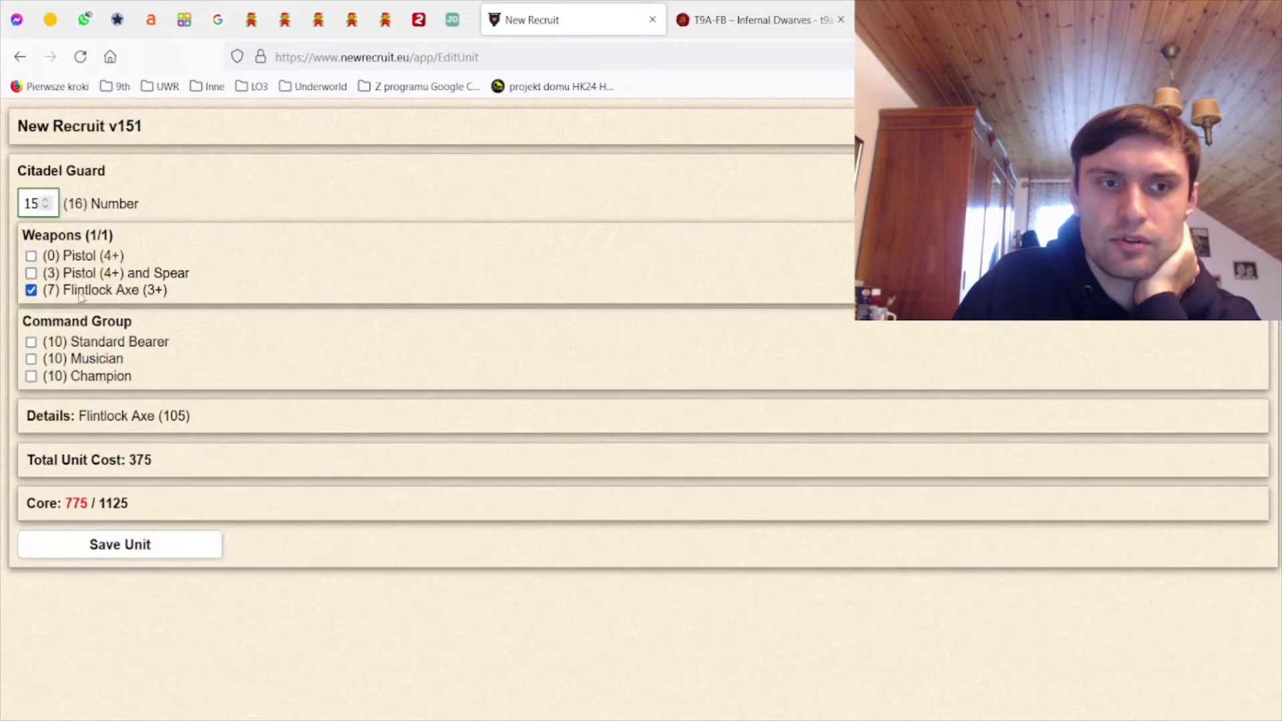
pyautogui.click(83, 360)
pyautogui.click(101, 377)
pyautogui.click(101, 341)
pyautogui.click(130, 581)
pyautogui.scroll(-3, 639, 501)
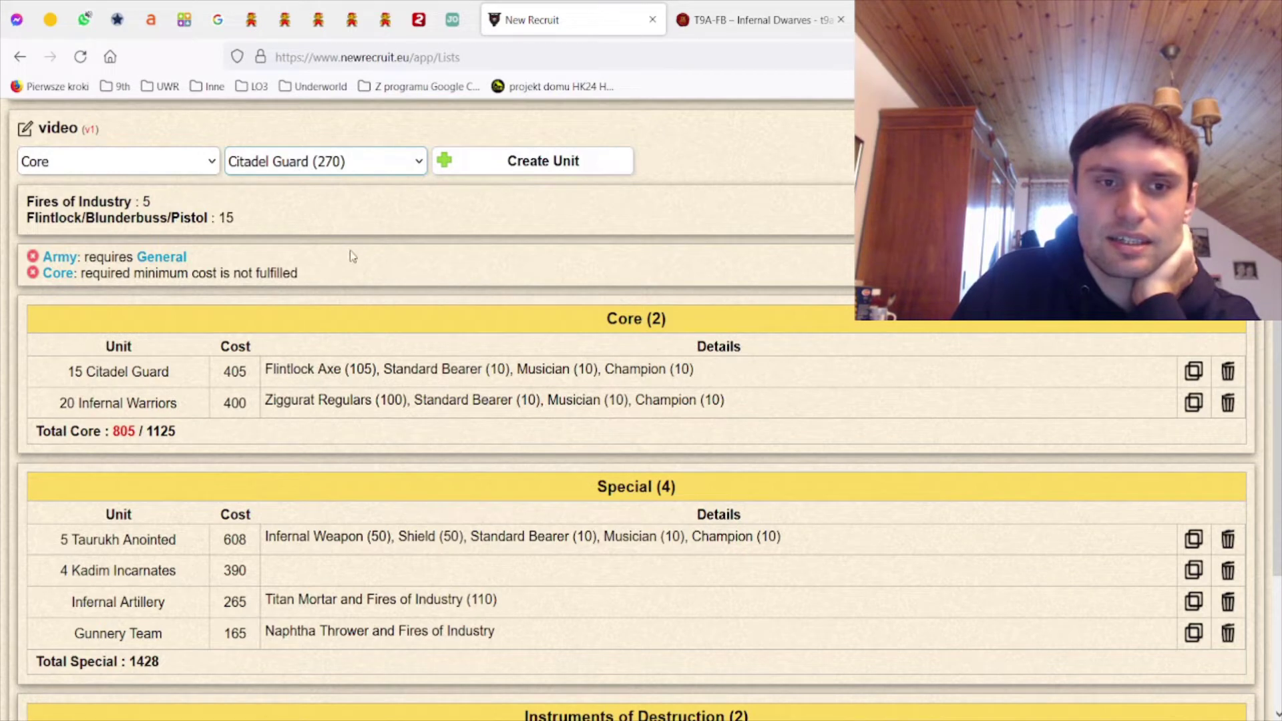
# Create 20 Vassal Levies with Bow, Standard Bearer, Banner of the Relentless Company and Musician (250 points)
pyautogui.press('Down')
pyautogui.click(518, 166)
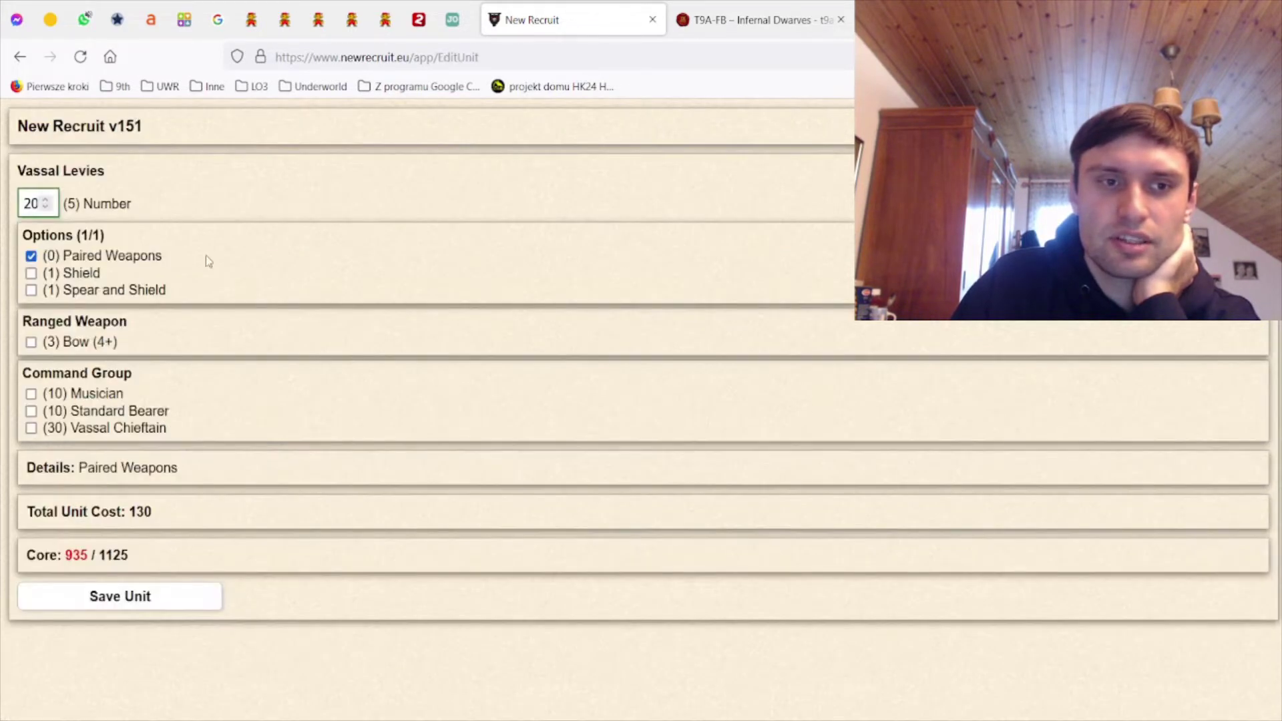
pyautogui.click(77, 346)
pyautogui.click(82, 414)
pyautogui.click(110, 439)
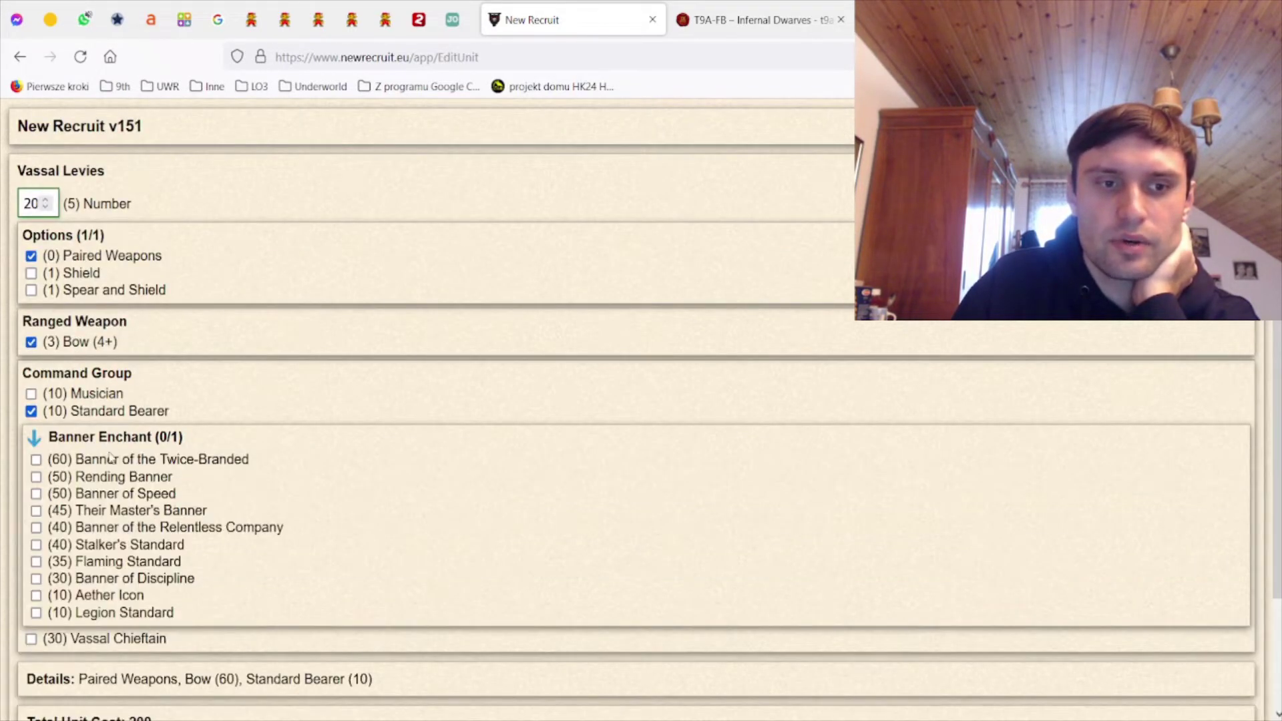
pyautogui.click(120, 527)
pyautogui.click(99, 394)
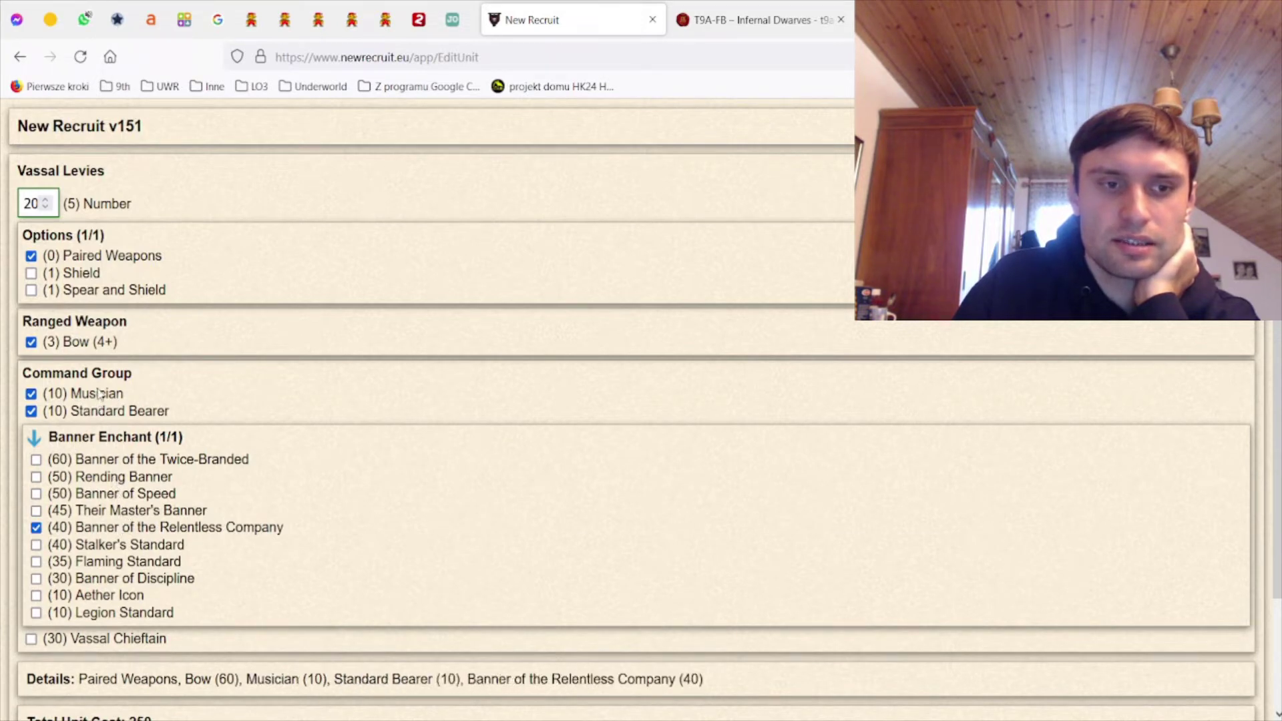
pyautogui.scroll(-2, 201, 520)
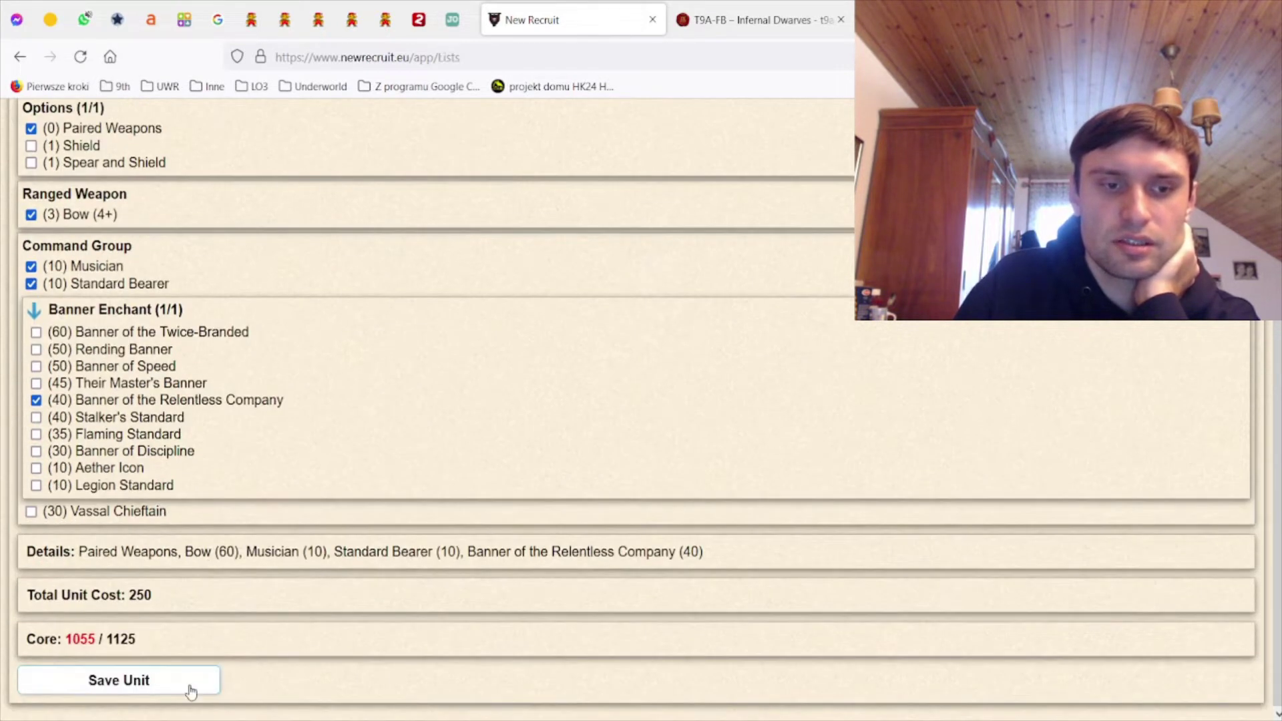
pyautogui.click(189, 687)
pyautogui.scroll(-3, 298, 508)
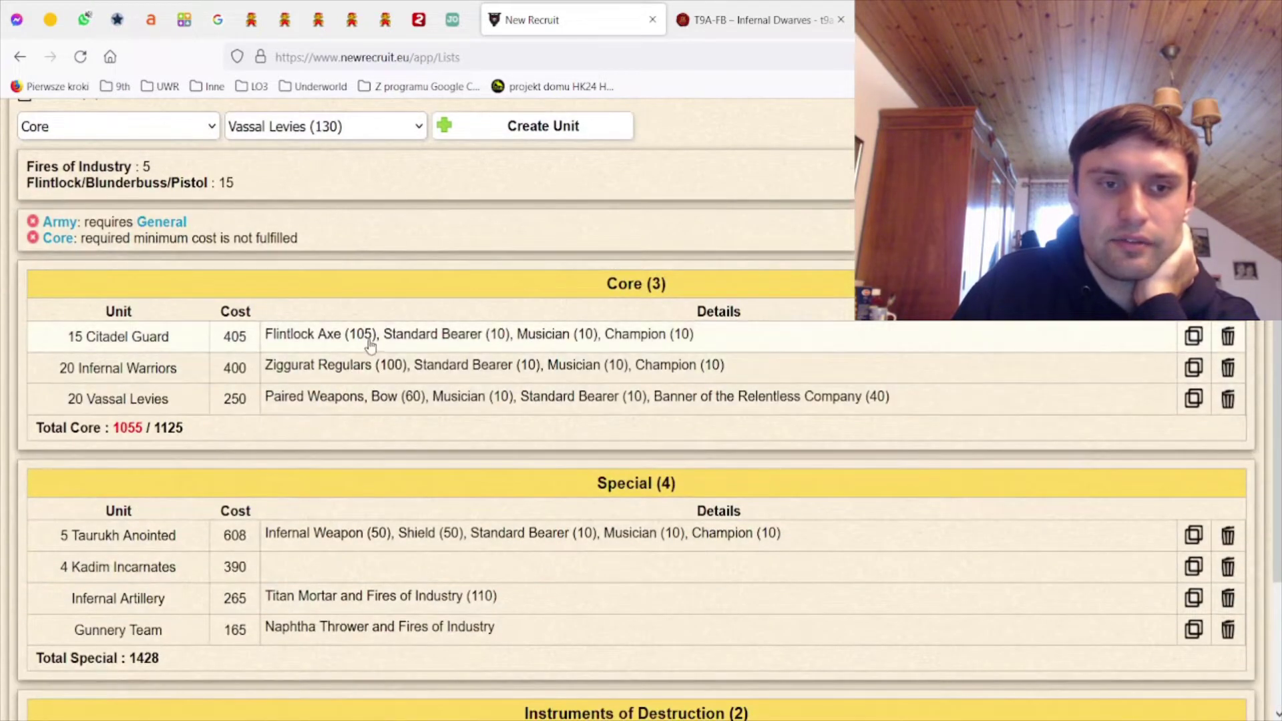
# Enlarge the Citadel Guard to 18 models, costing 474 points
pyautogui.click(369, 342)
pyautogui.click(47, 201)
pyautogui.click(47, 202)
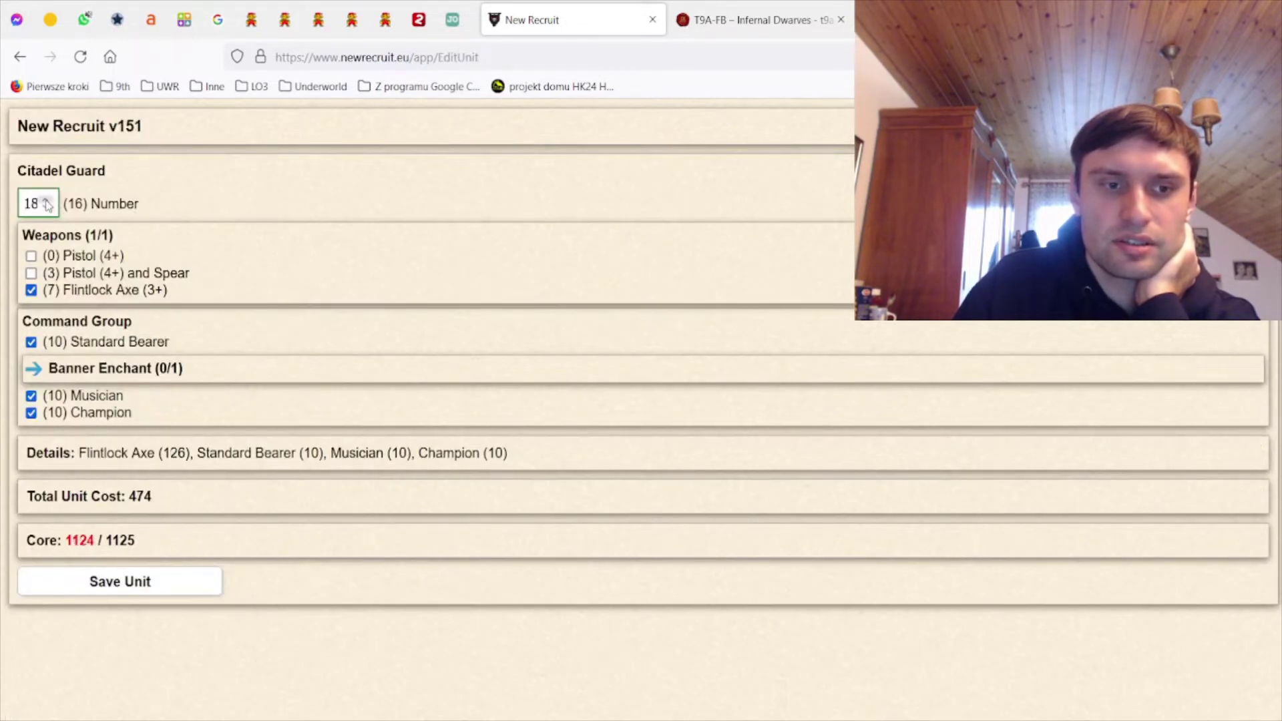
pyautogui.click(120, 582)
pyautogui.scroll(-2, 406, 463)
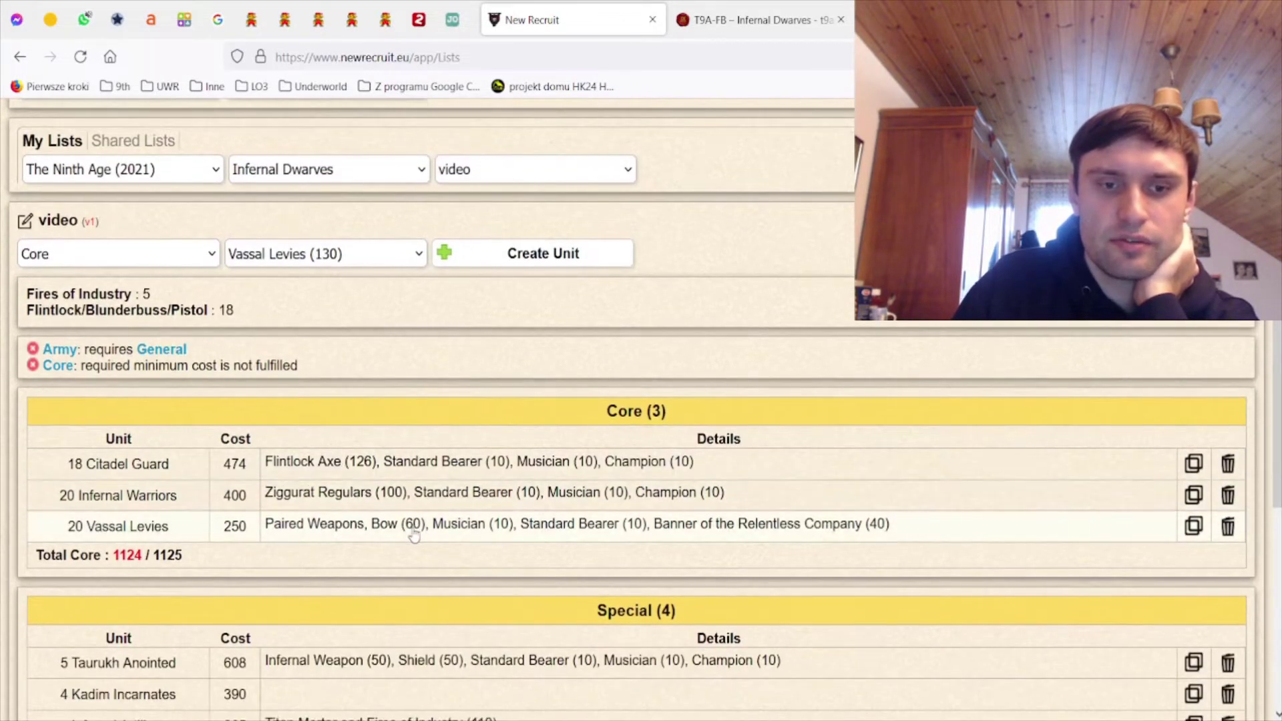
pyautogui.click(406, 463)
pyautogui.click(120, 581)
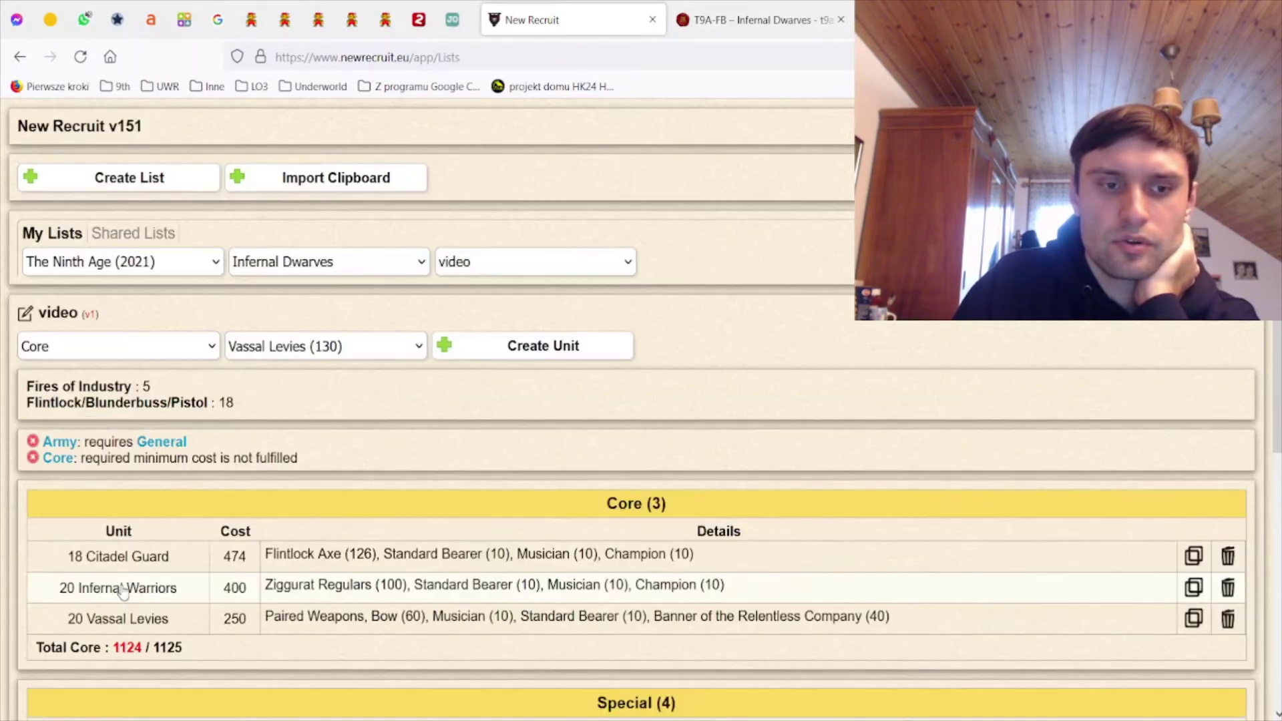
# Try the Vassal Levies at 21 models, then return them to 20 and save
pyautogui.click(341, 623)
pyautogui.click(45, 200)
pyautogui.scroll(-2, 164, 709)
pyautogui.click(167, 685)
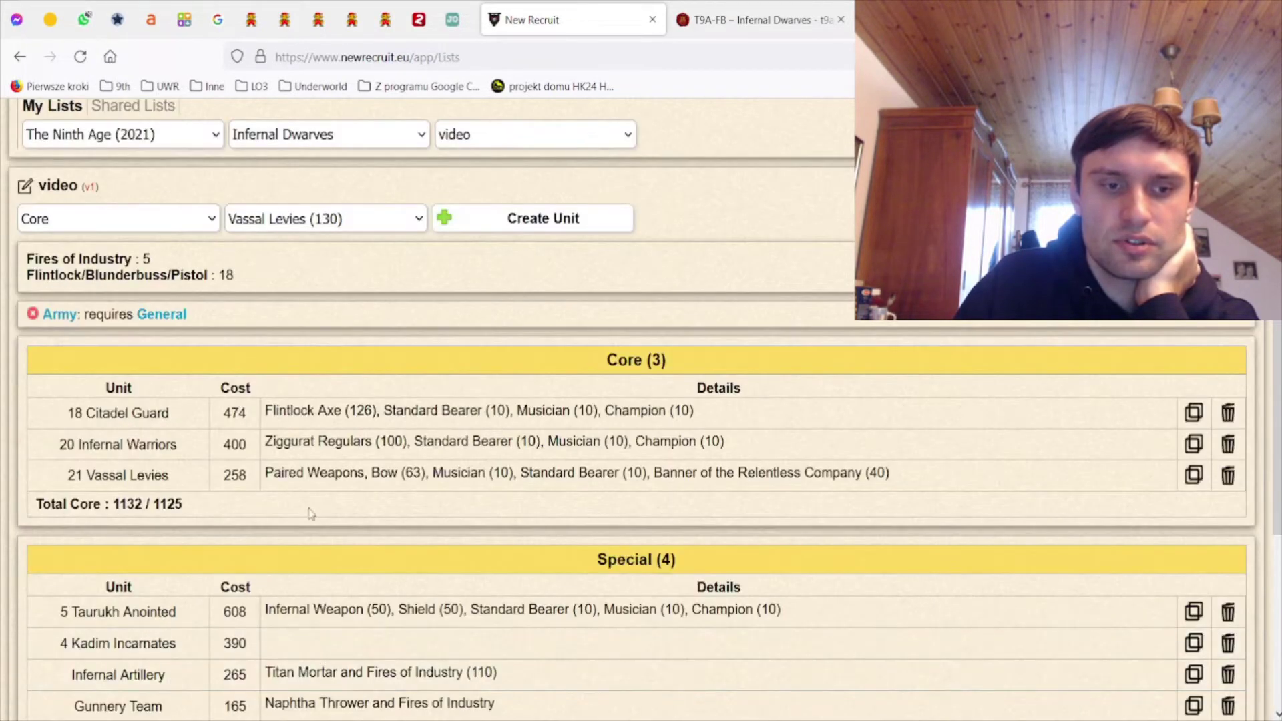
pyautogui.click(368, 413)
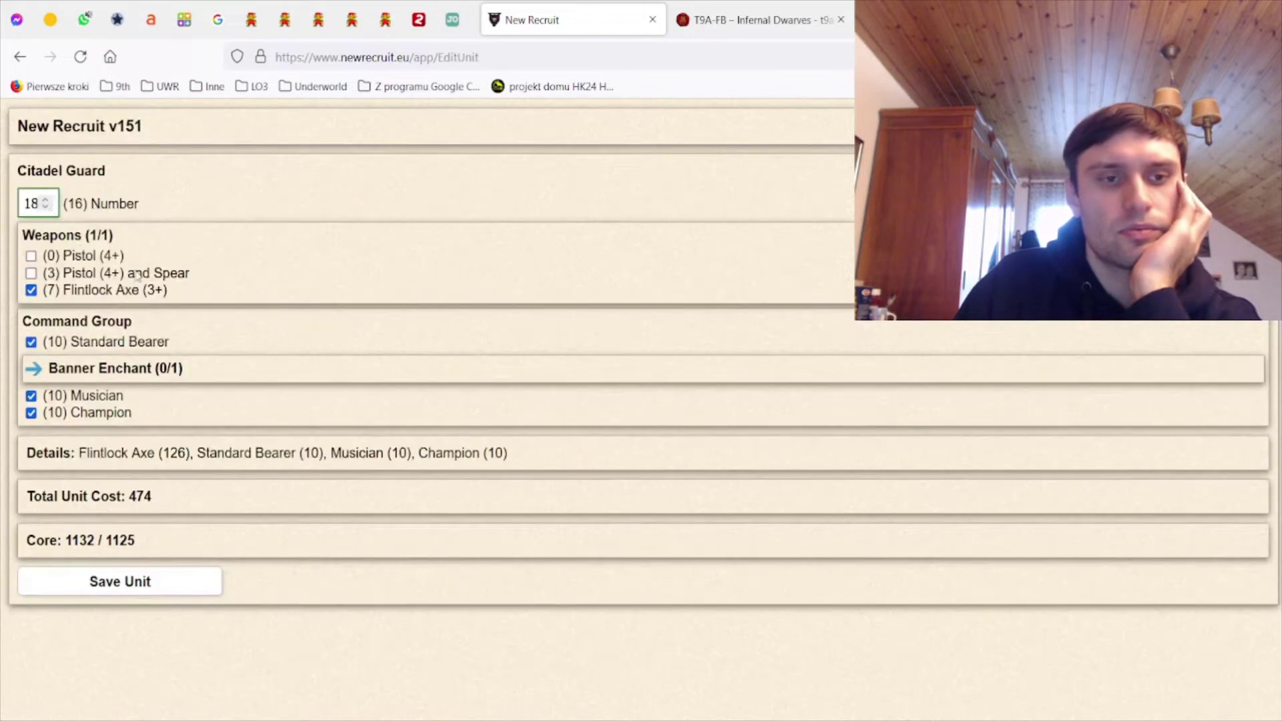
pyautogui.click(134, 592)
pyautogui.click(354, 596)
pyautogui.click(46, 207)
pyautogui.scroll(-2, 161, 668)
pyautogui.click(160, 681)
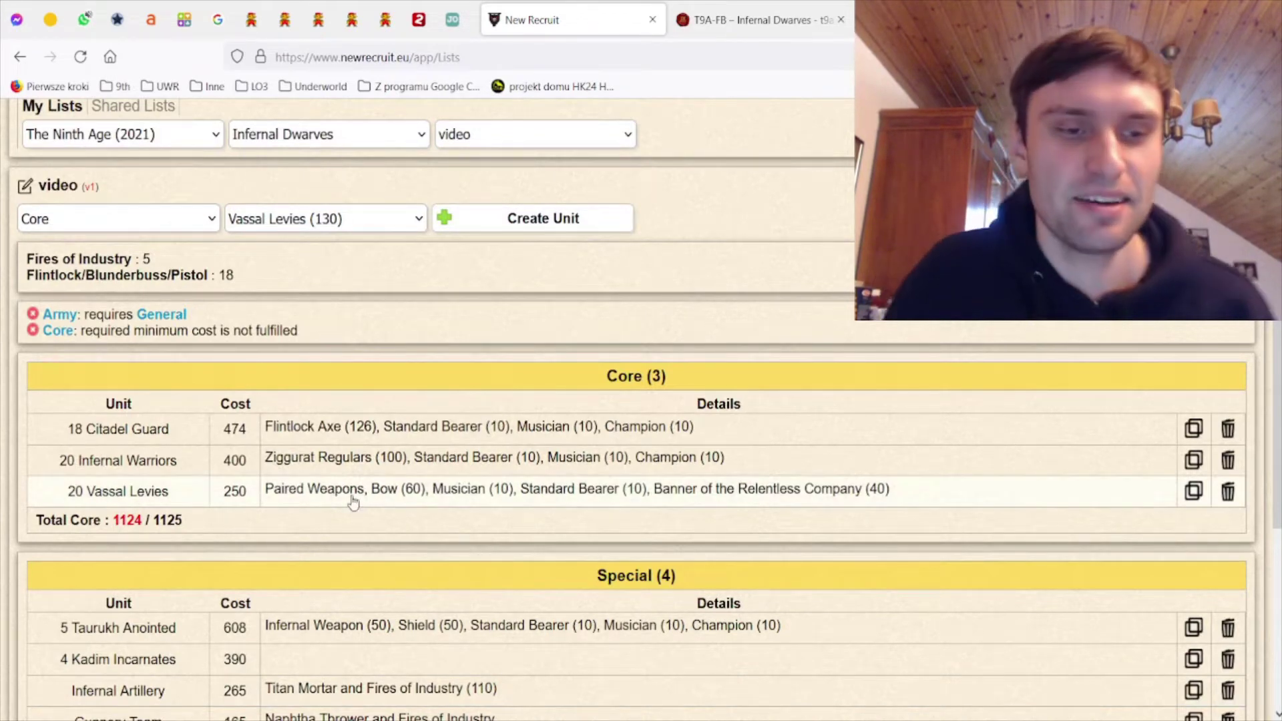
pyautogui.scroll(-4, 352, 501)
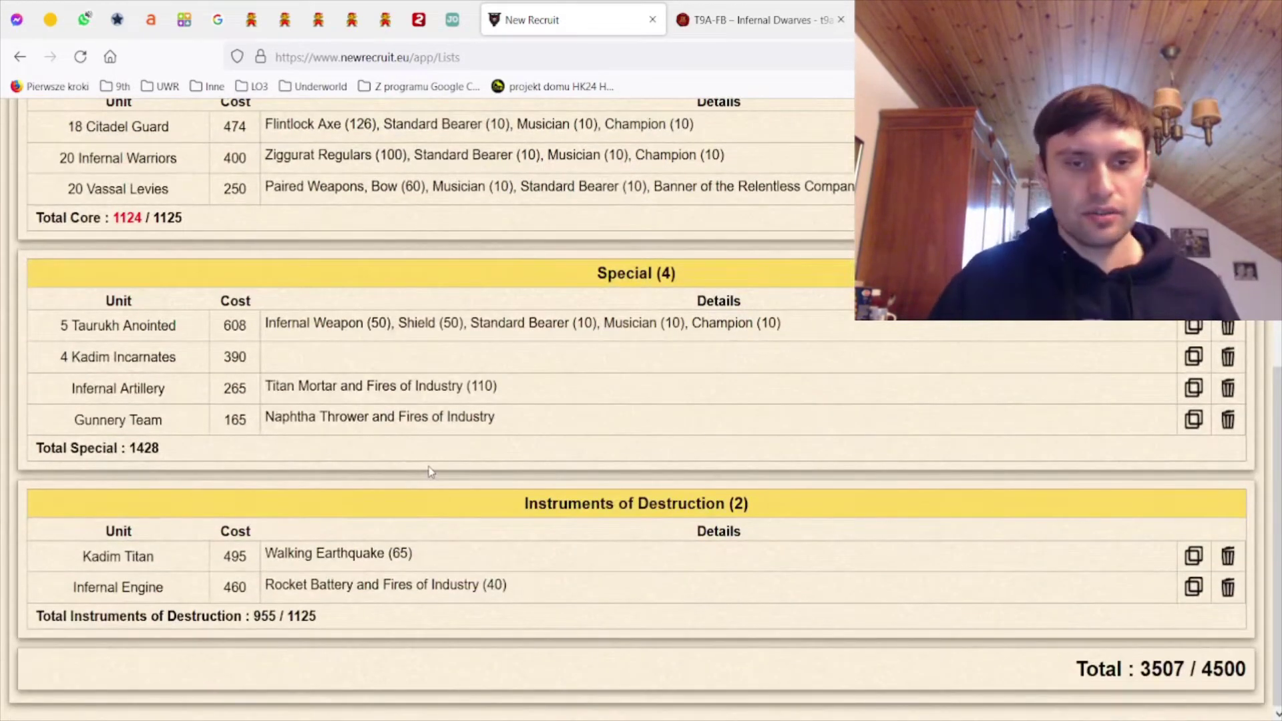
pyautogui.scroll(1, 431, 468)
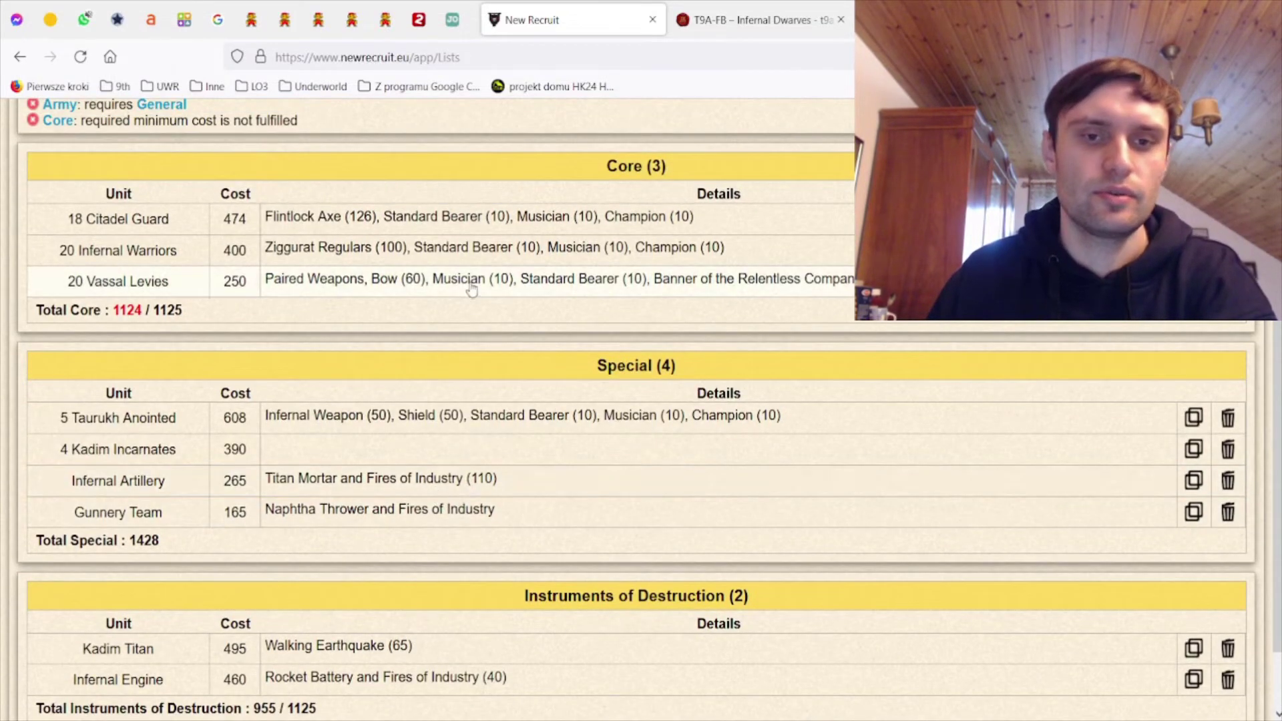
pyautogui.click(509, 298)
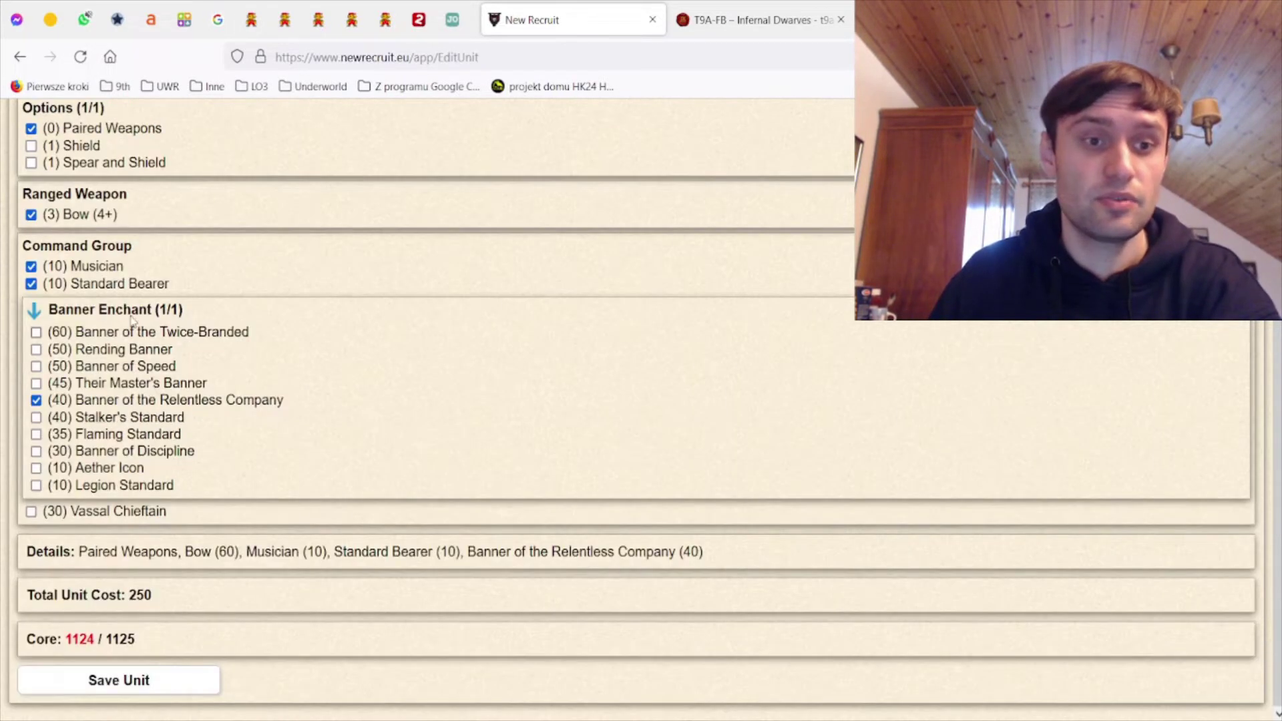
pyautogui.doubleClick(92, 223)
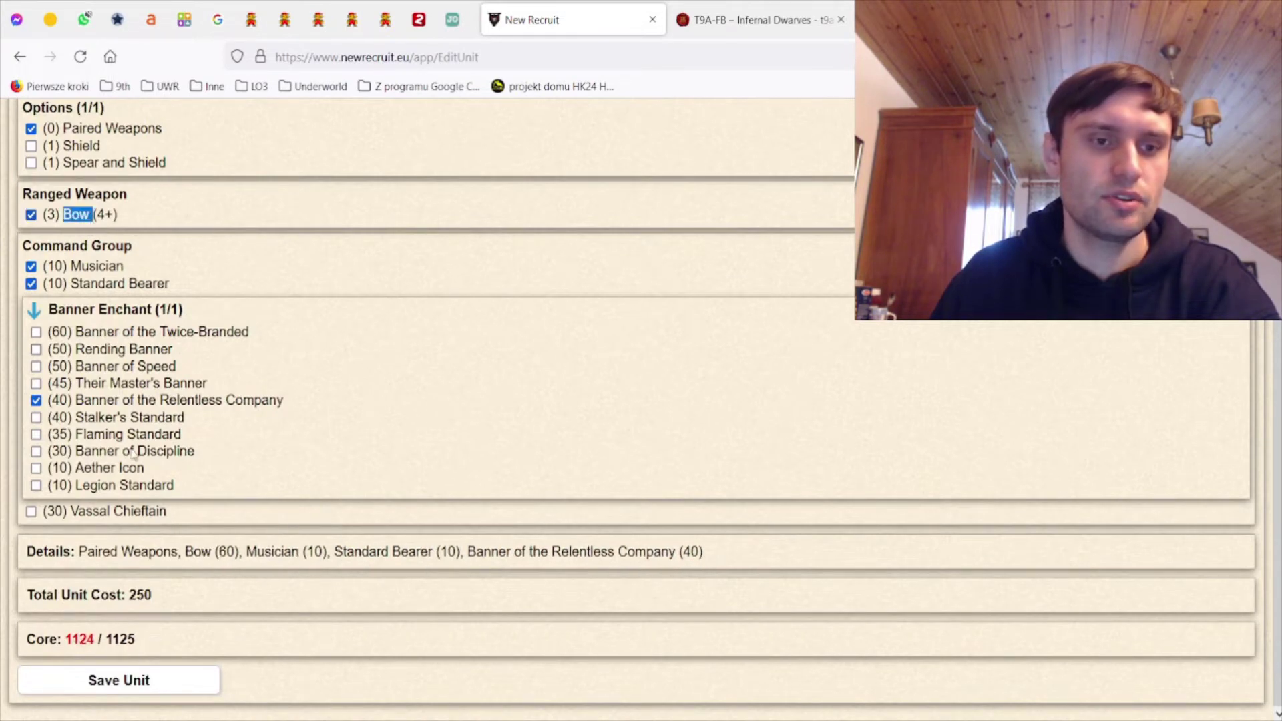
pyautogui.click(136, 685)
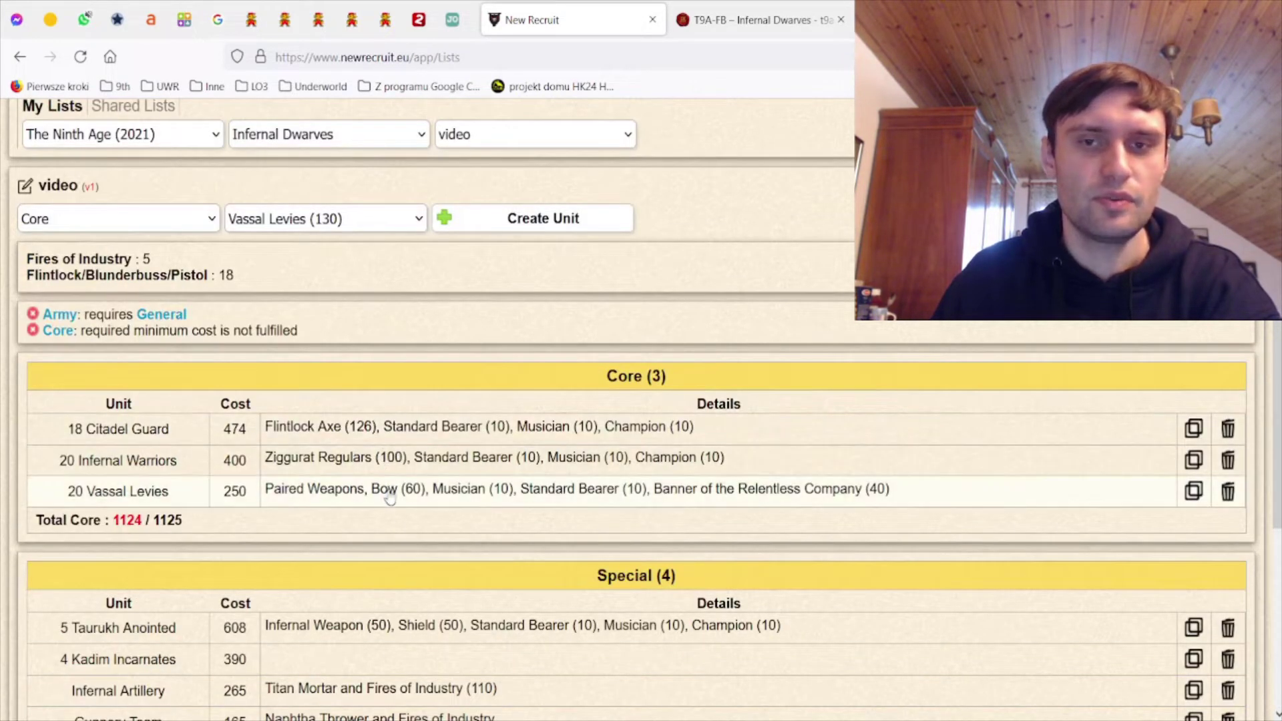
pyautogui.scroll(-1, 390, 499)
pyautogui.scroll(-1, 391, 494)
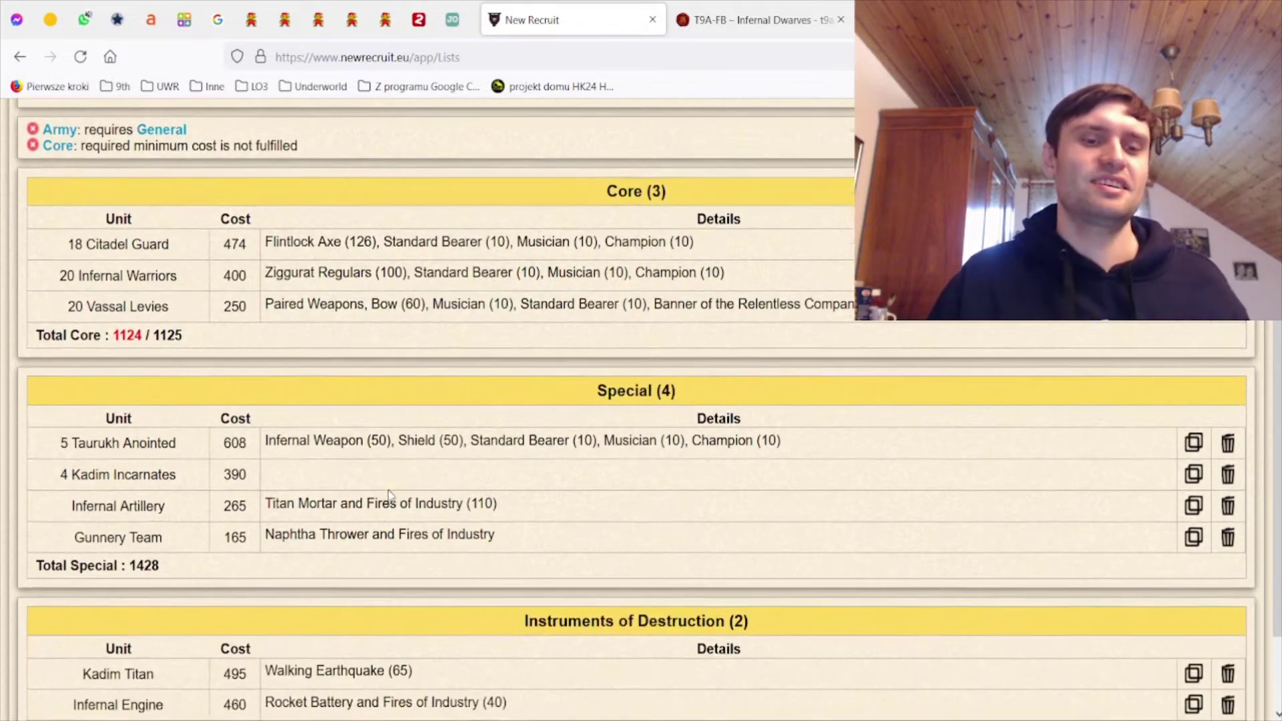
pyautogui.scroll(-2, 392, 495)
pyautogui.scroll(2, 404, 512)
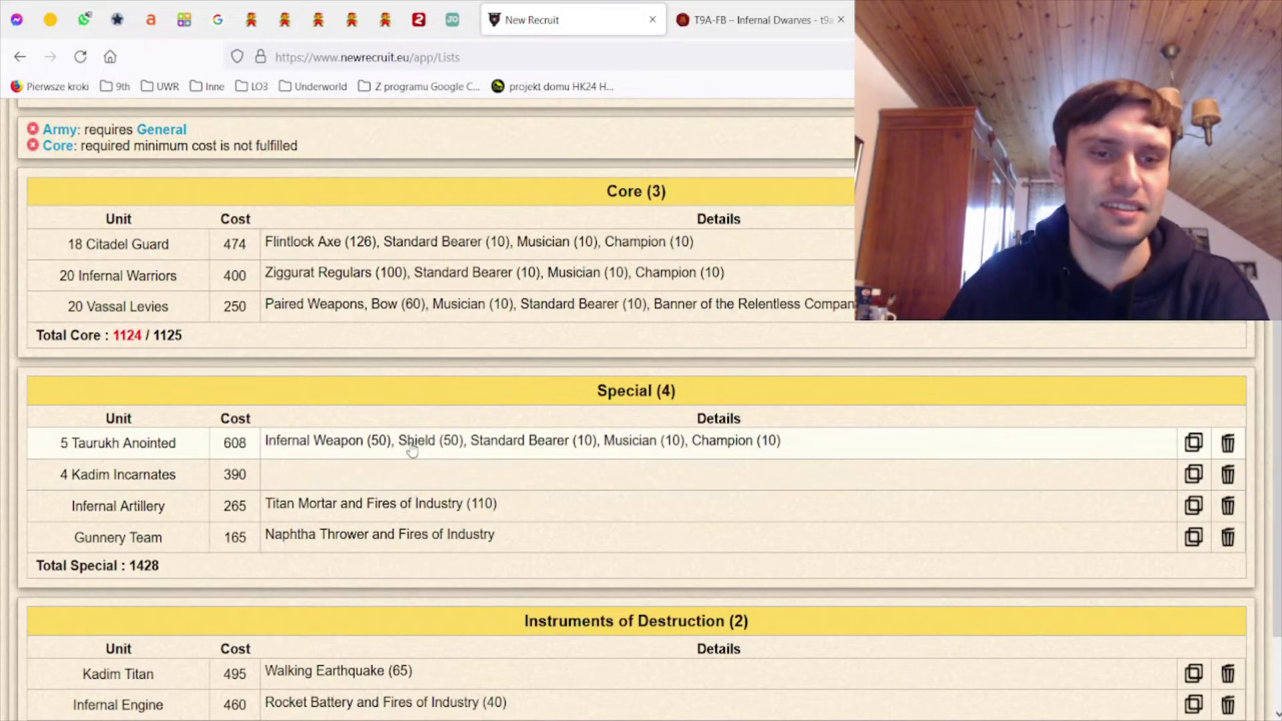
pyautogui.scroll(2, 417, 442)
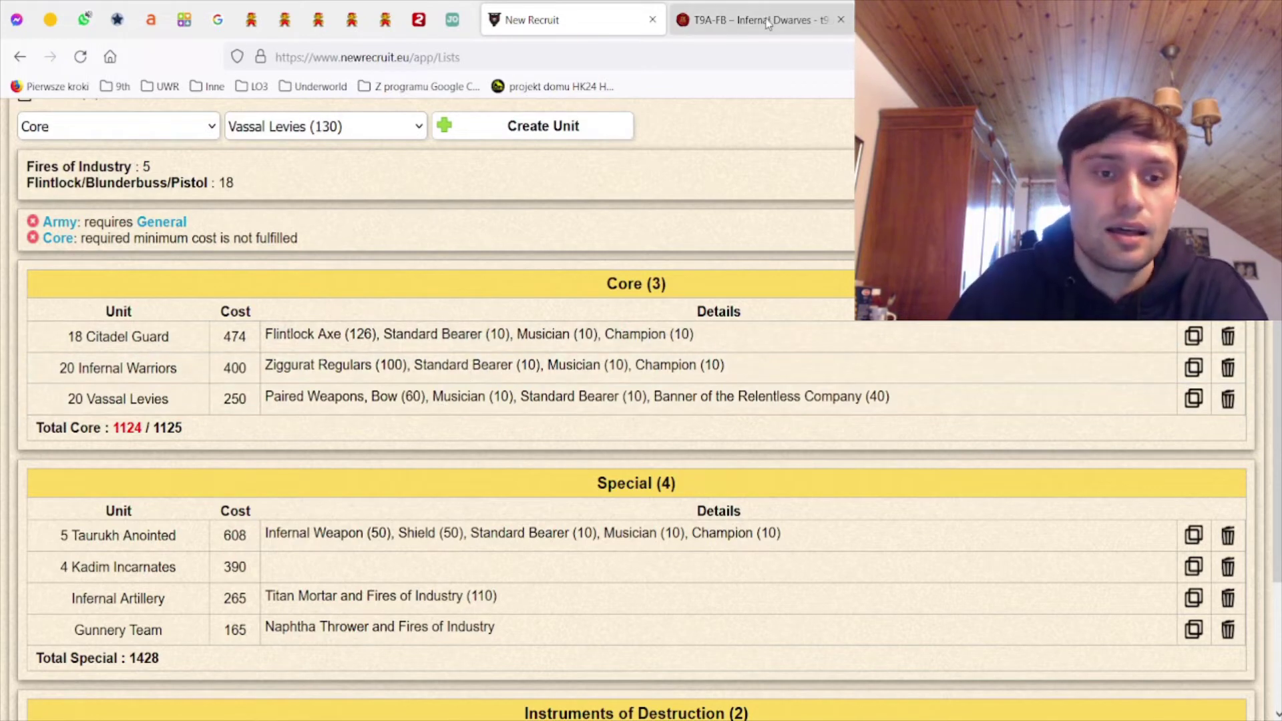
pyautogui.click(768, 23)
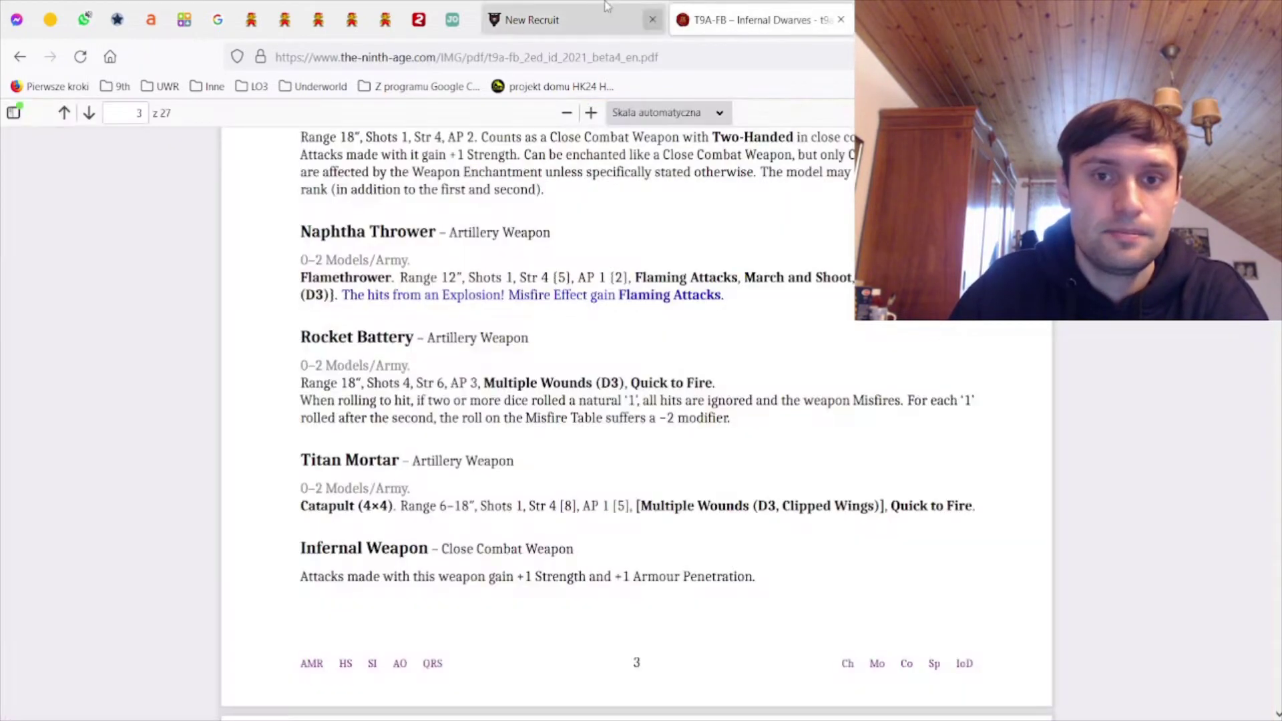
pyautogui.click(588, 20)
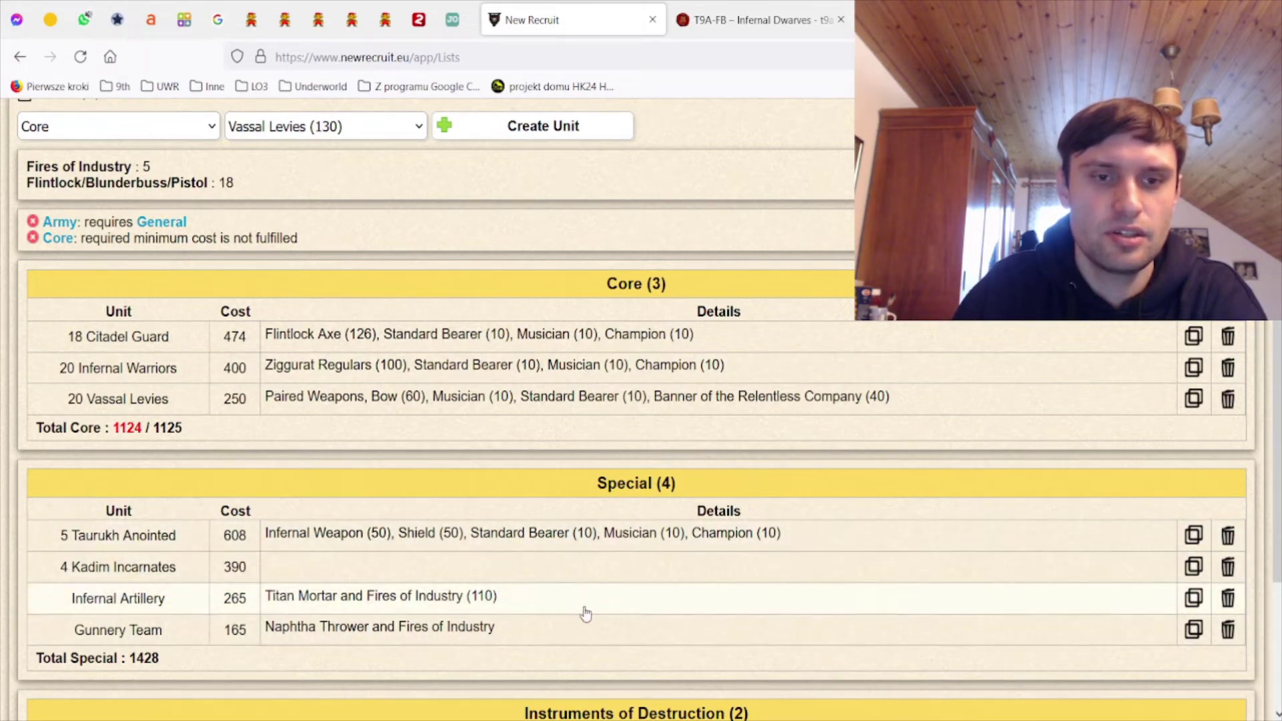
# Delete the Infernal Warriors from Core and the Gunnery Team from Special
pyautogui.scroll(-3, 1002, 414)
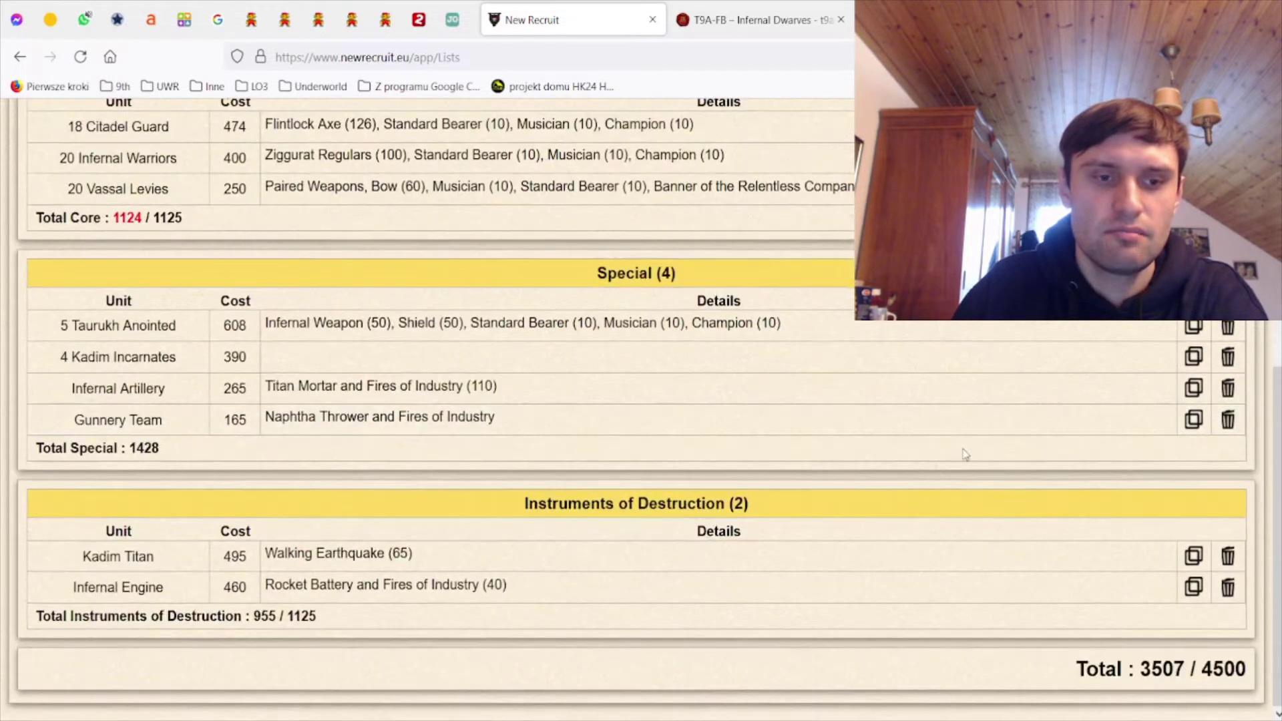
pyautogui.scroll(1, 894, 416)
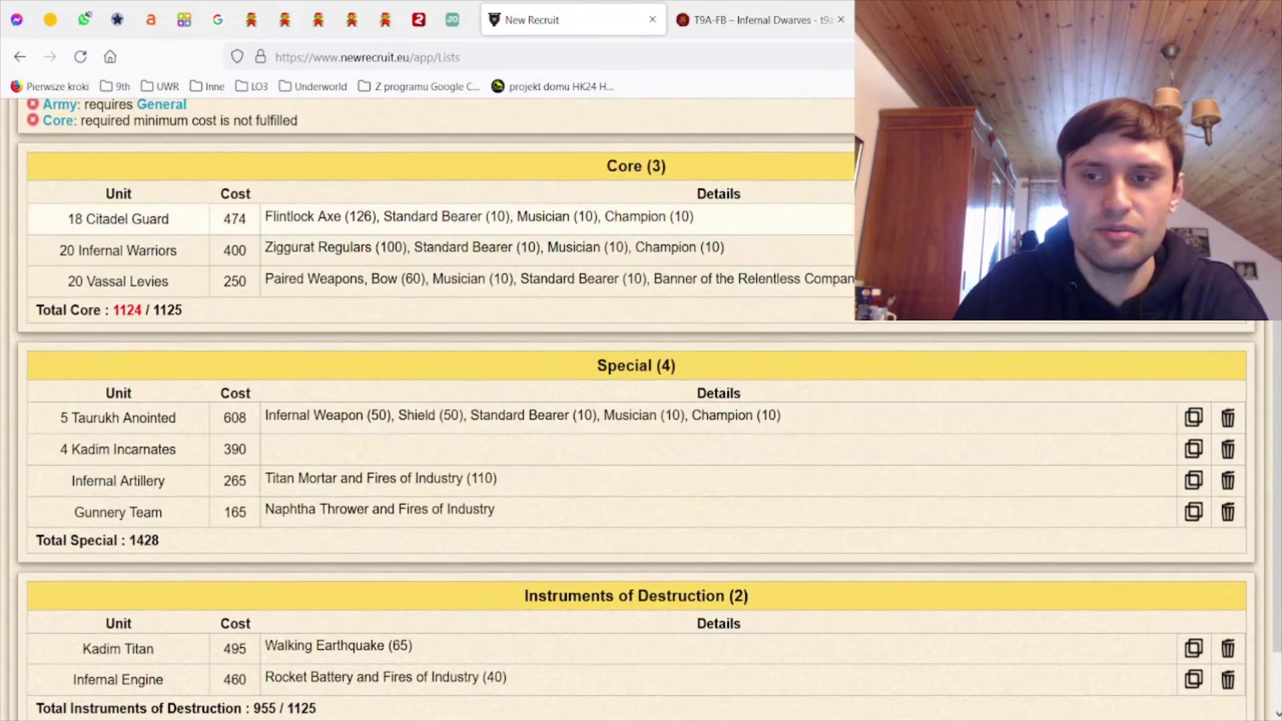
pyautogui.click(1227, 249)
pyautogui.click(764, 311)
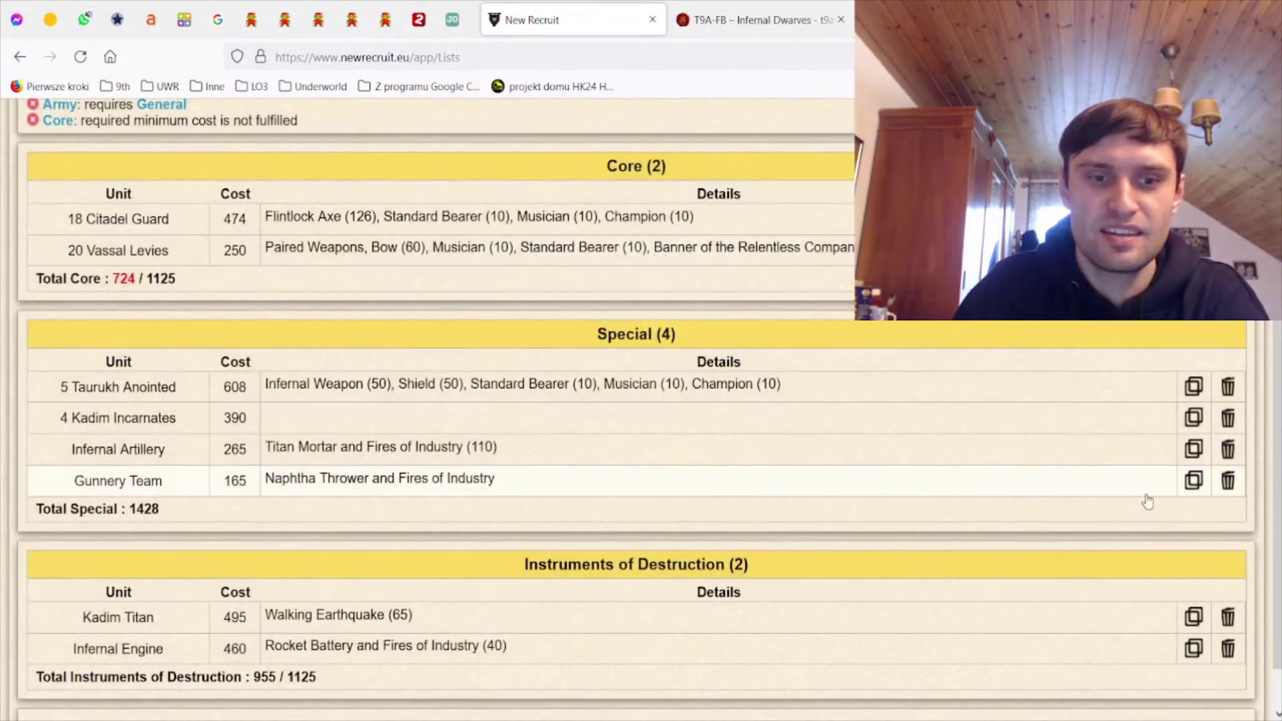
pyautogui.click(1241, 480)
pyautogui.click(765, 310)
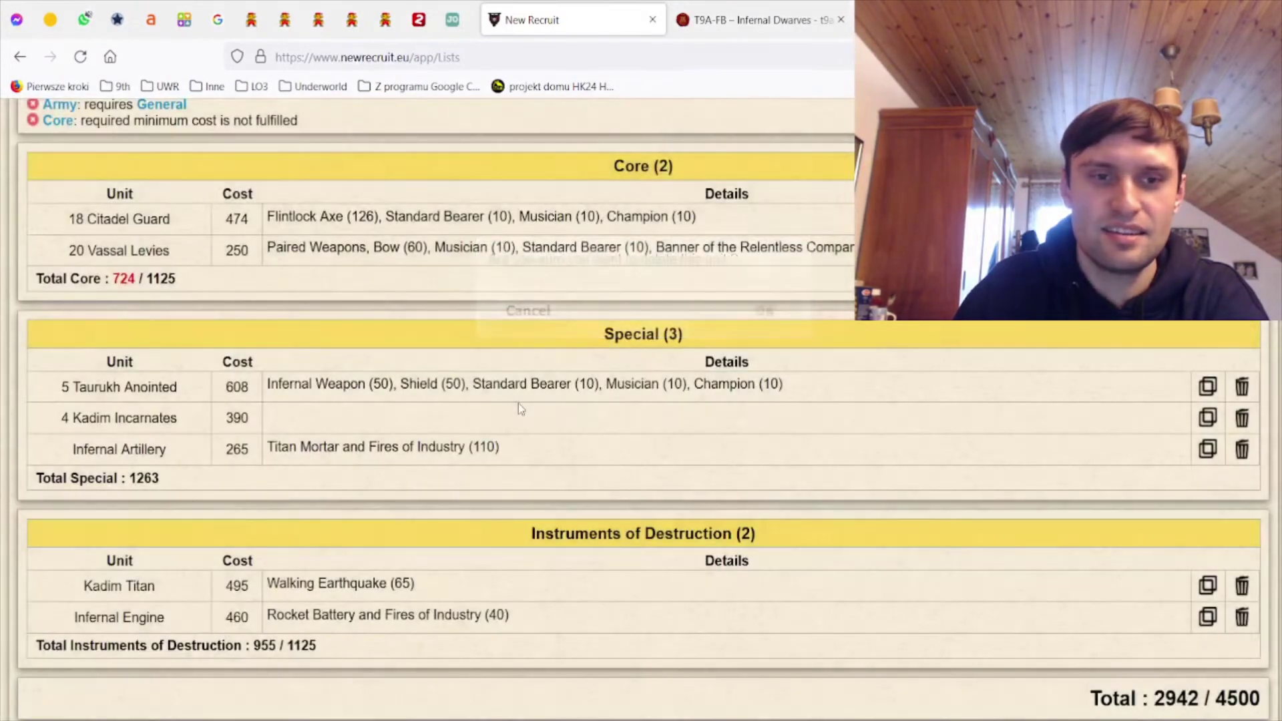
pyautogui.scroll(1, 801, 314)
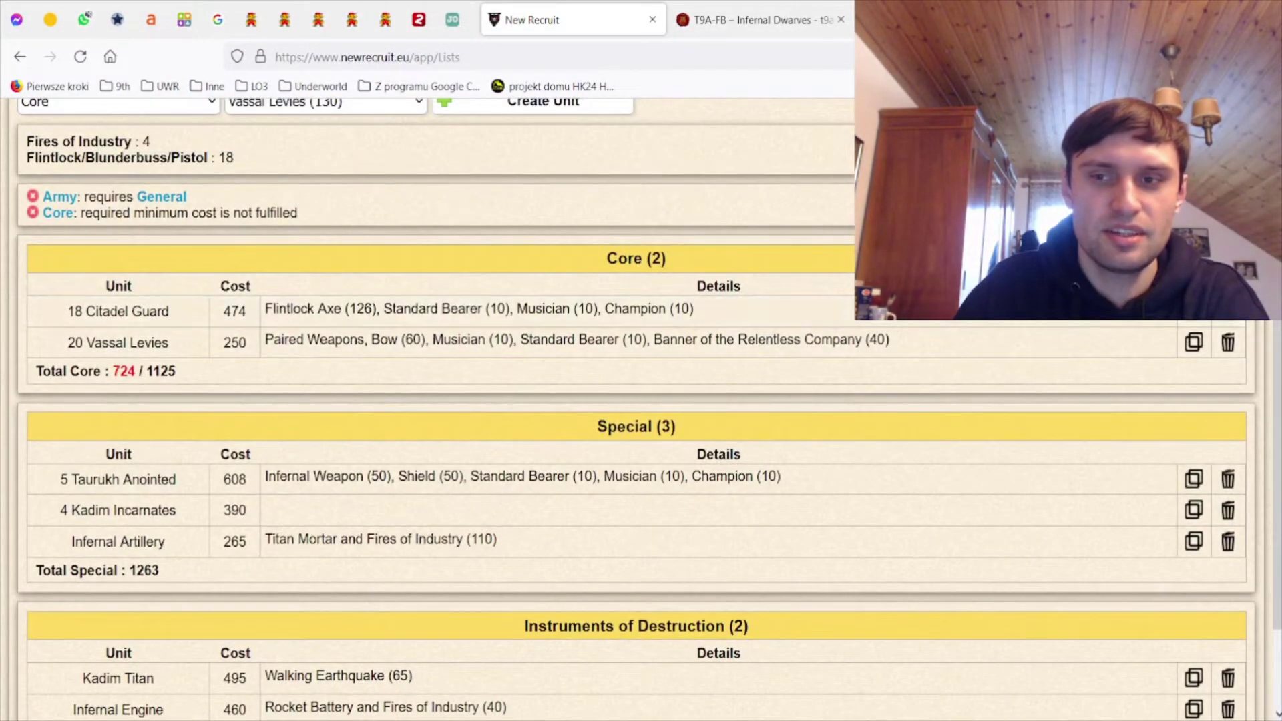
# Duplicate the 18 Citadel Guard and cut the copy to 15 models (405 points)
pyautogui.click(1193, 310)
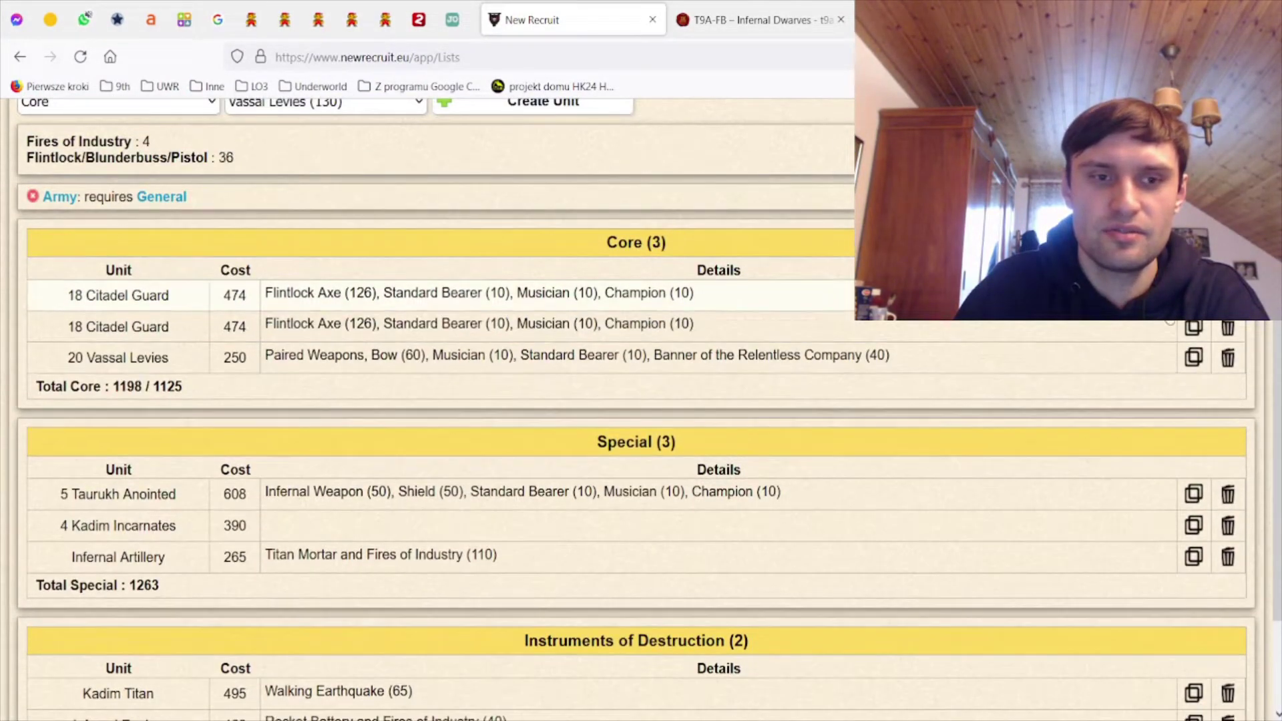
pyautogui.click(399, 324)
pyautogui.click(44, 208)
pyautogui.click(44, 207)
pyautogui.click(44, 208)
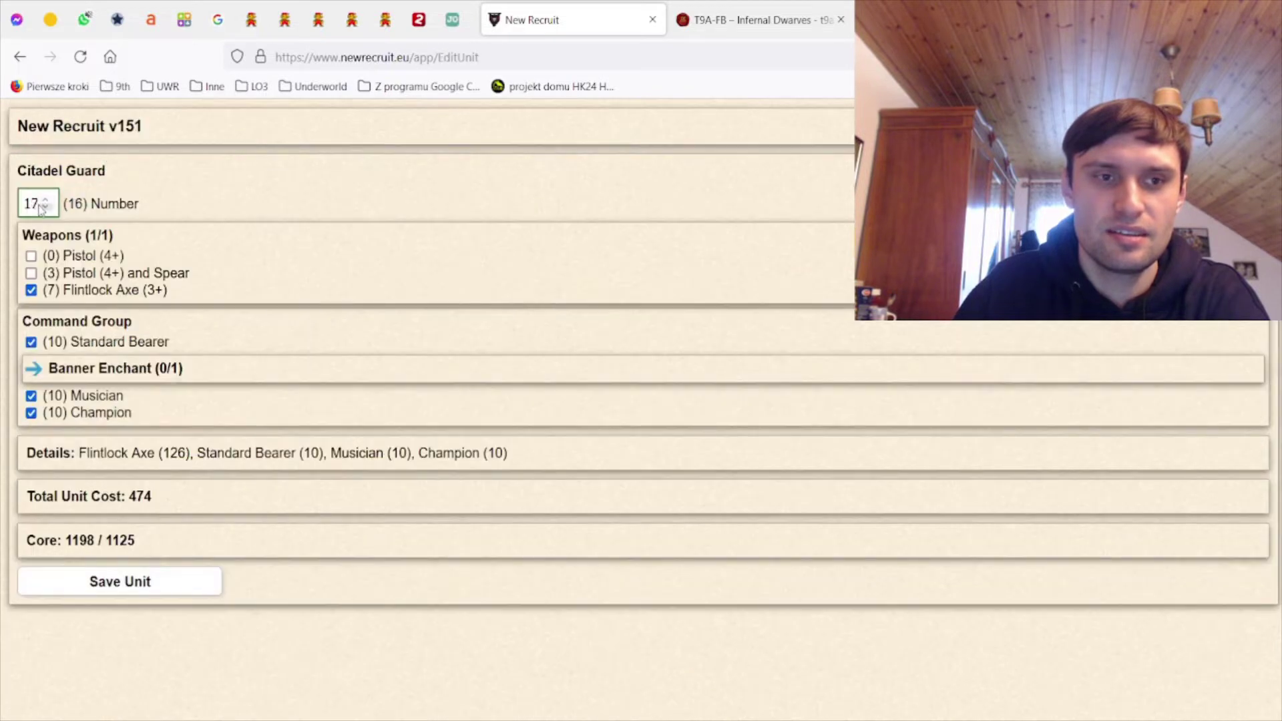
pyautogui.click(117, 574)
pyautogui.scroll(-1, 348, 479)
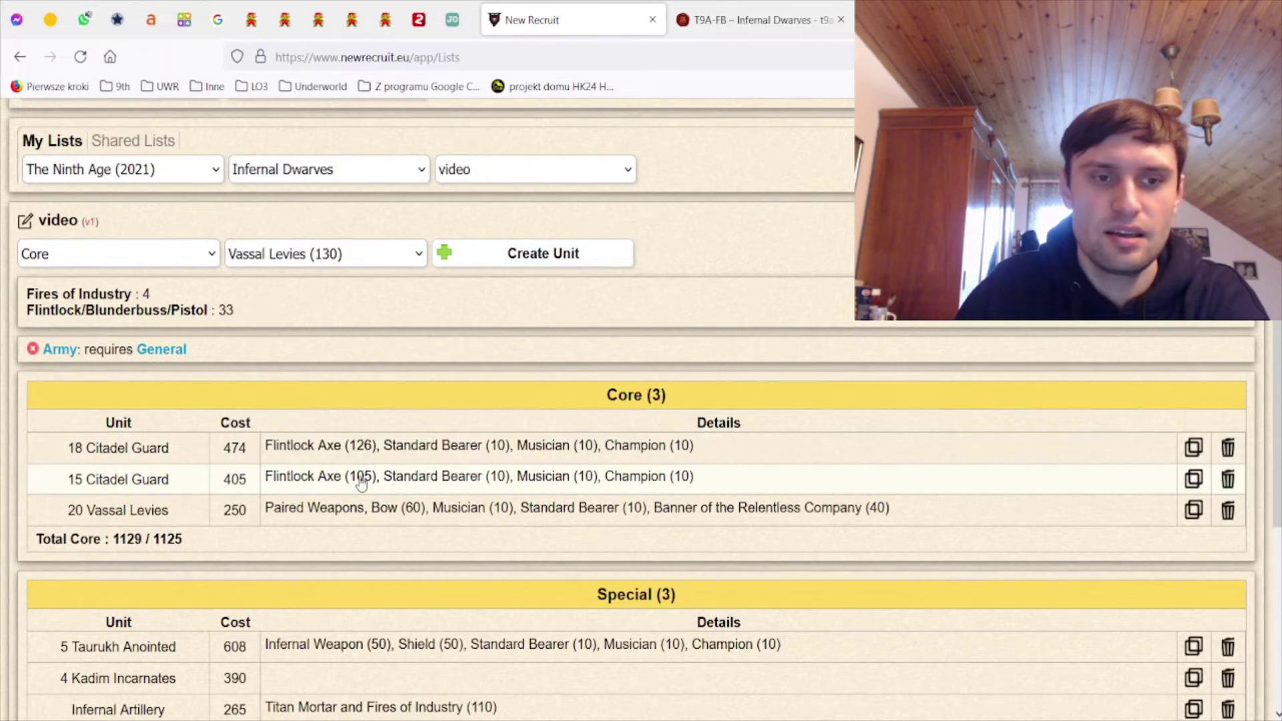
pyautogui.scroll(-2, 378, 522)
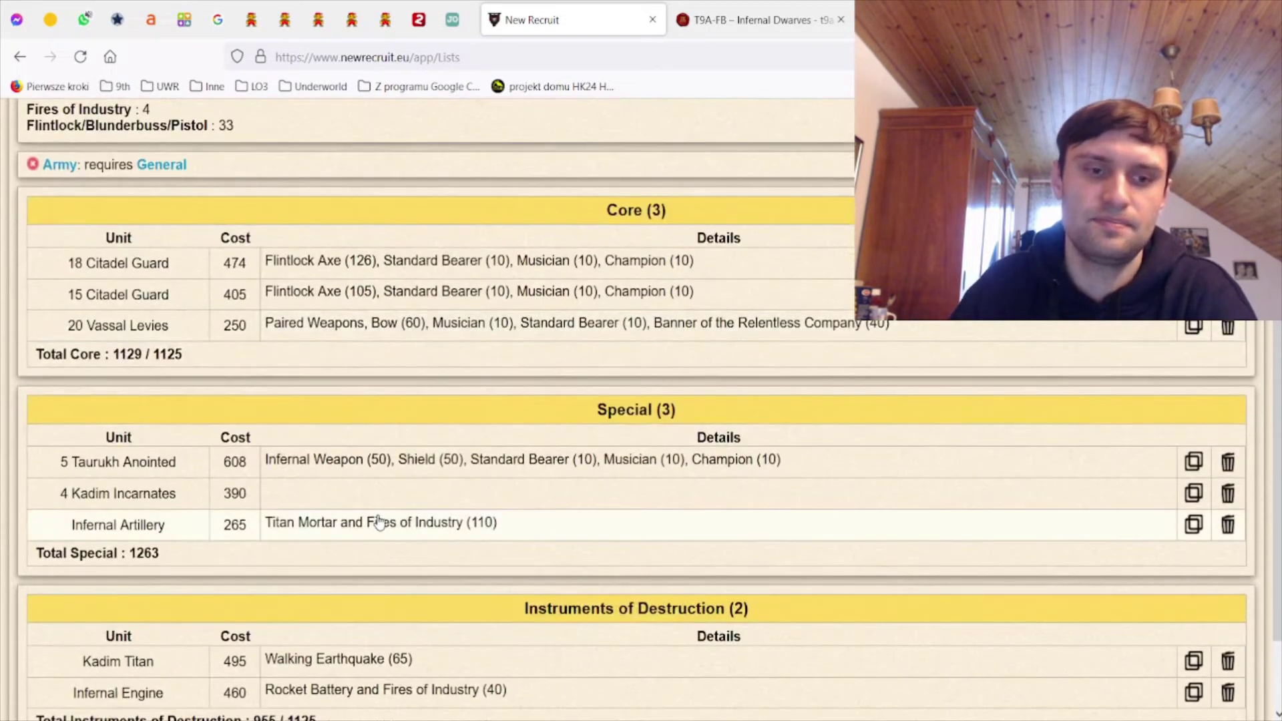
# Add a Prophet from the Characters category as a 205-point Prophet of Nezibkesh
pyautogui.scroll(2, 177, 237)
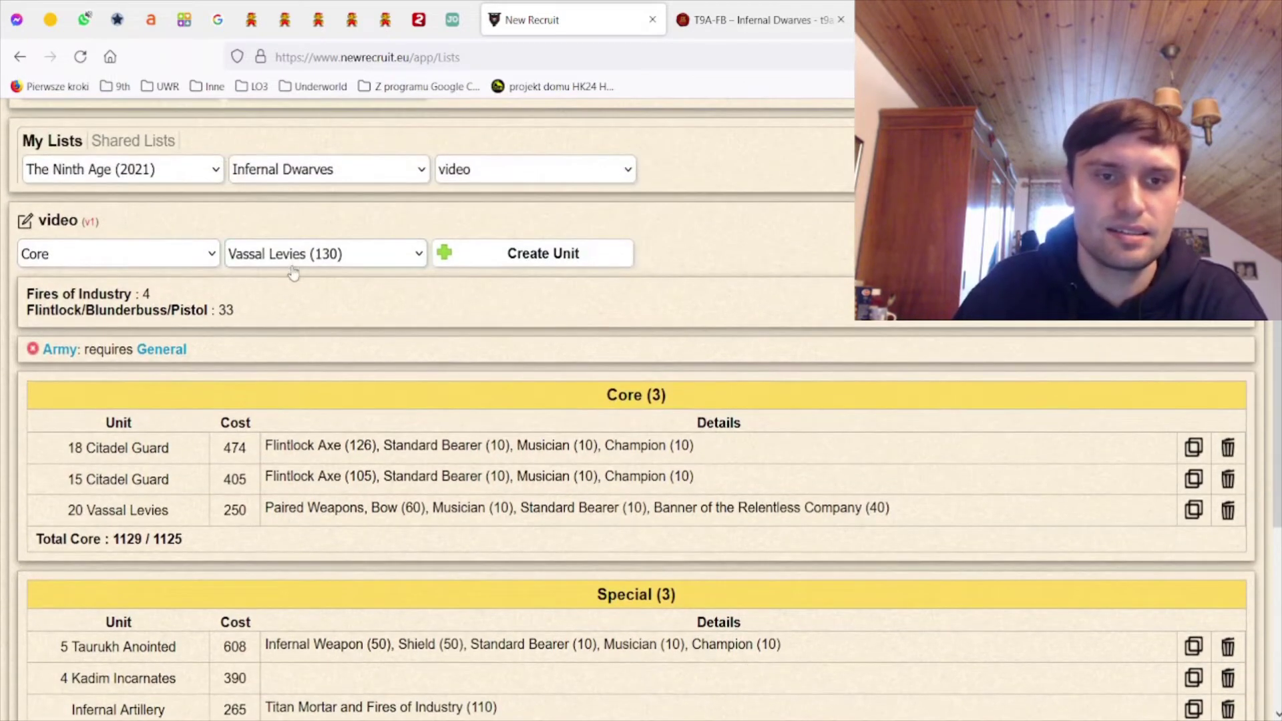
pyautogui.click(199, 254)
pyautogui.click(137, 285)
pyautogui.click(307, 261)
pyautogui.click(300, 318)
pyautogui.click(514, 257)
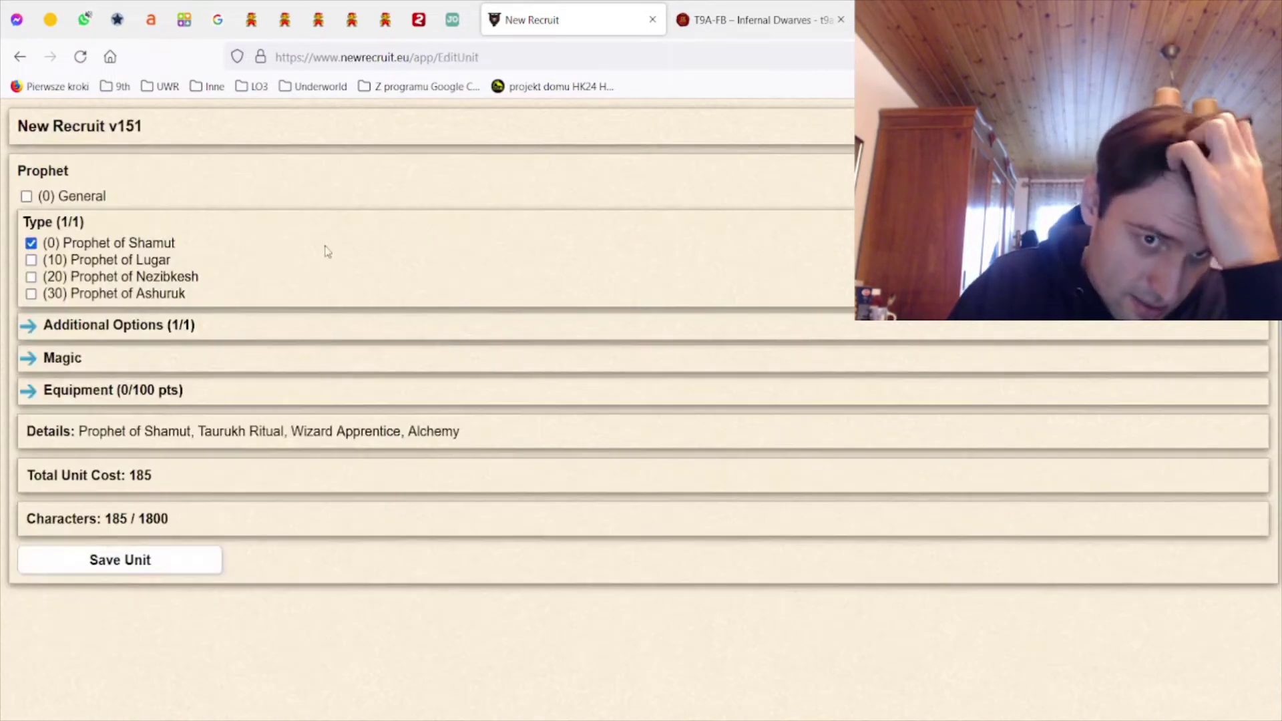
pyautogui.click(148, 280)
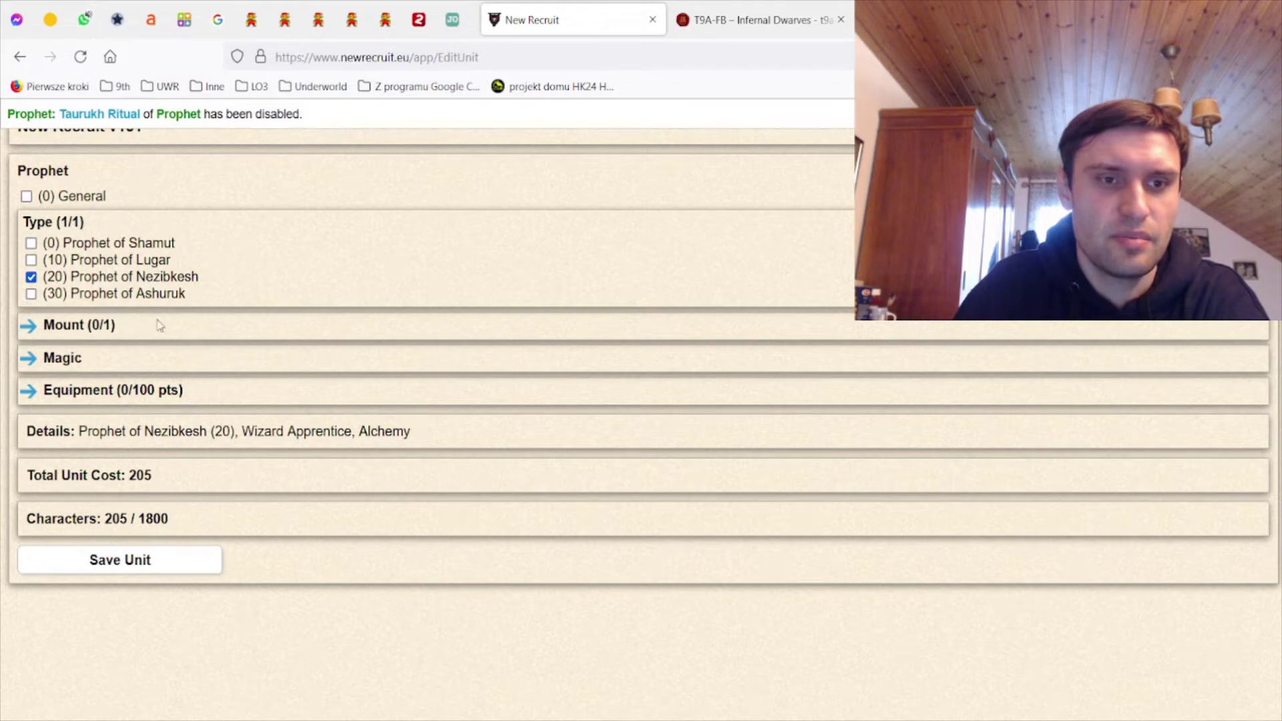
pyautogui.click(175, 567)
pyautogui.scroll(-4, 414, 494)
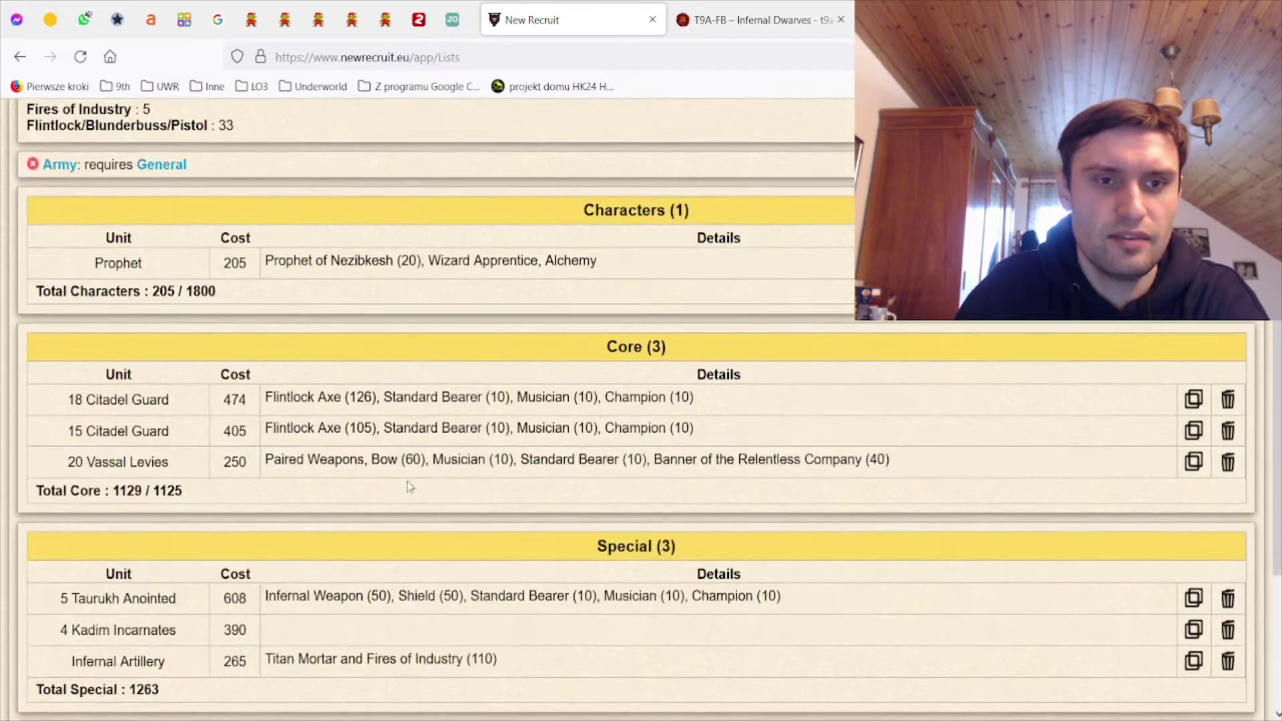
pyautogui.scroll(1, 458, 314)
# Read the Prophet options on page 7 of the T9A-FB rulebook, then return to the army list
pyautogui.click(761, 20)
pyautogui.scroll(-5, 632, 433)
pyautogui.scroll(-20, 632, 433)
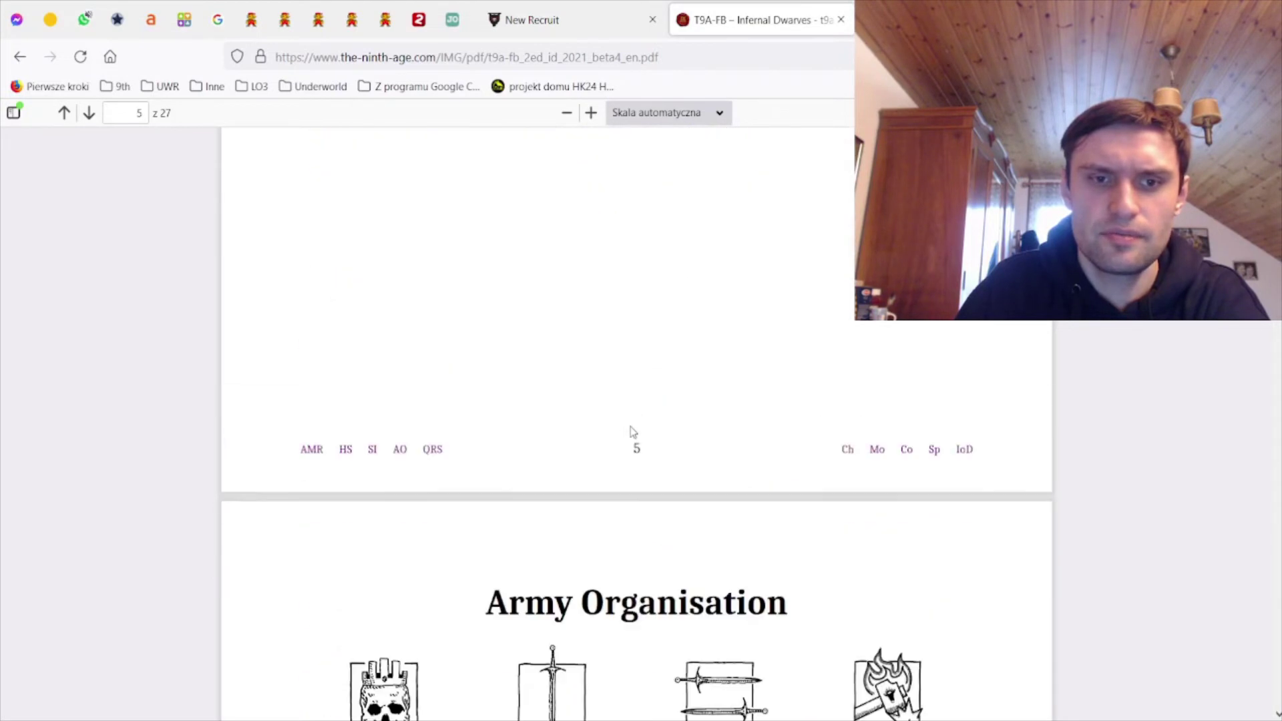
pyautogui.scroll(-12, 630, 426)
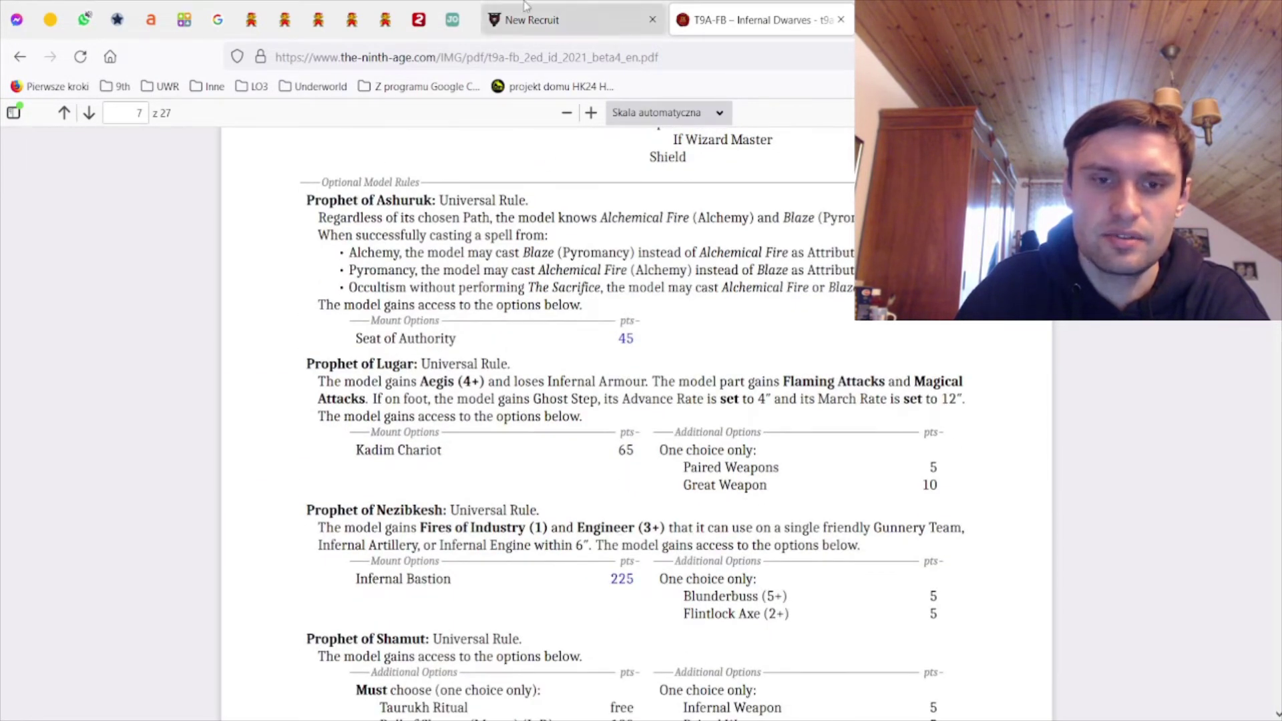
pyautogui.click(500, 30)
pyautogui.scroll(-3, 433, 454)
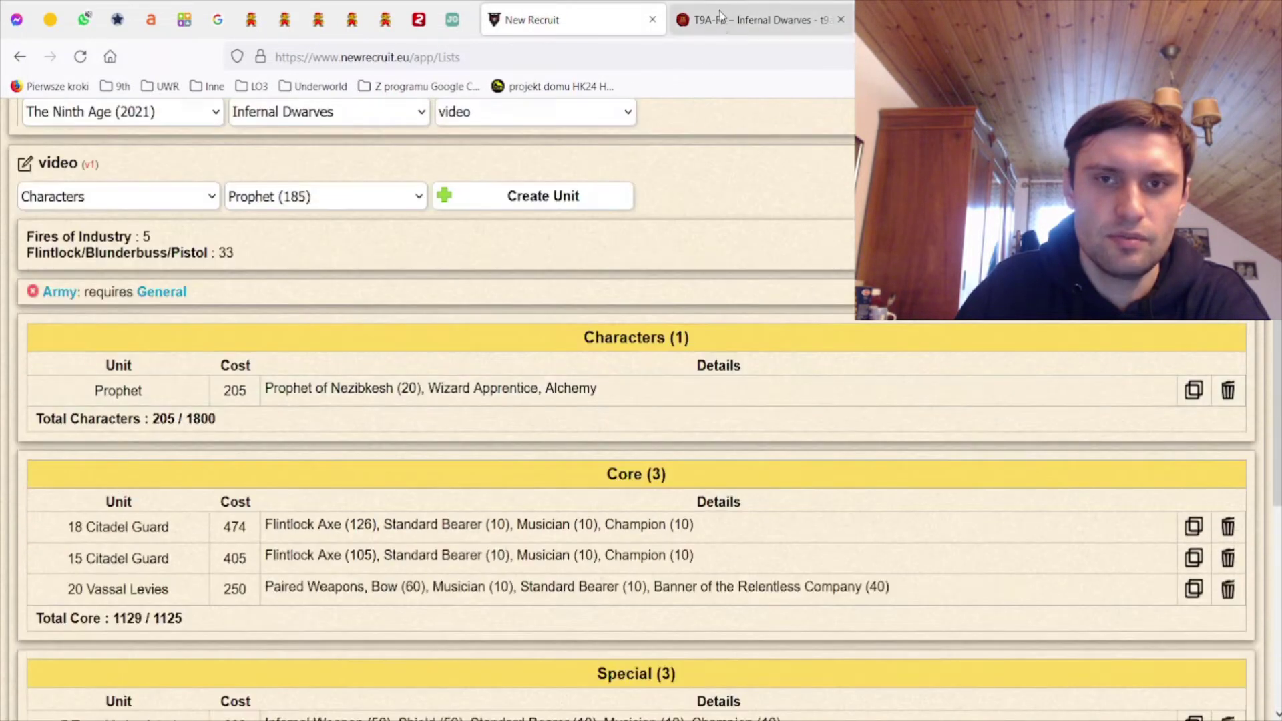
pyautogui.click(739, 19)
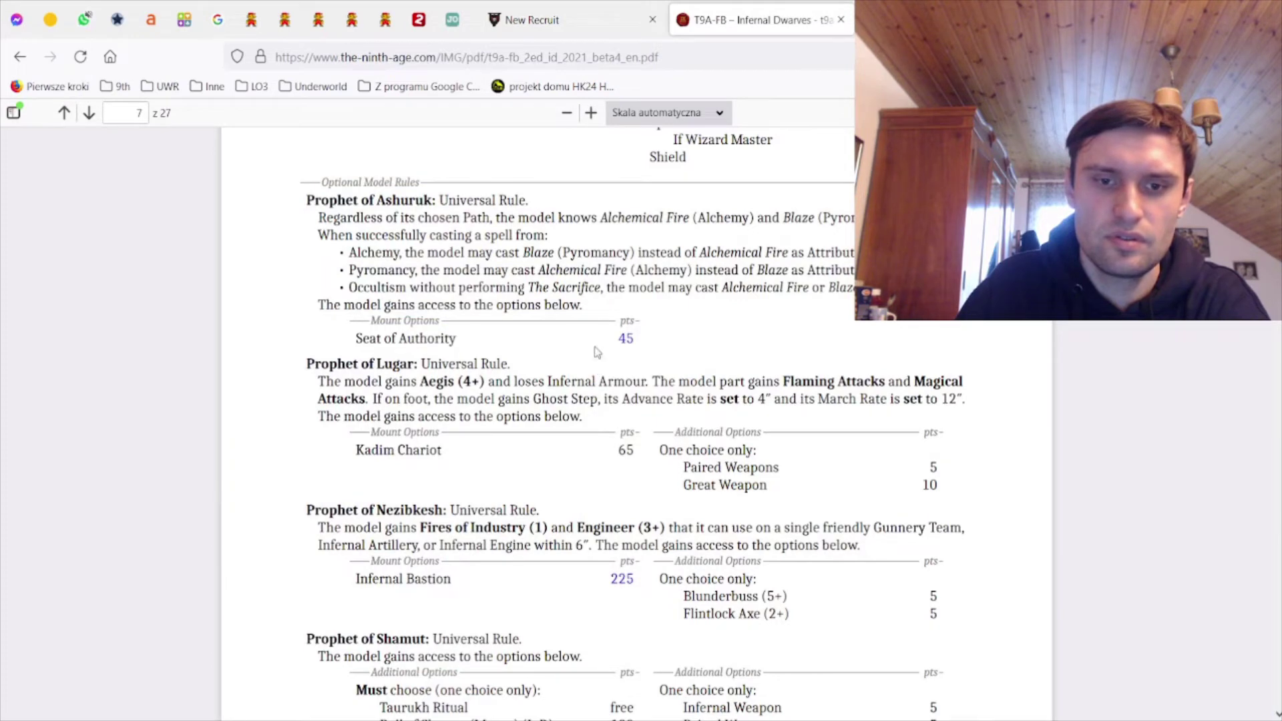
pyautogui.hotkey('ctrl', 'shift', 'Tab')
pyautogui.scroll(-5, 471, 394)
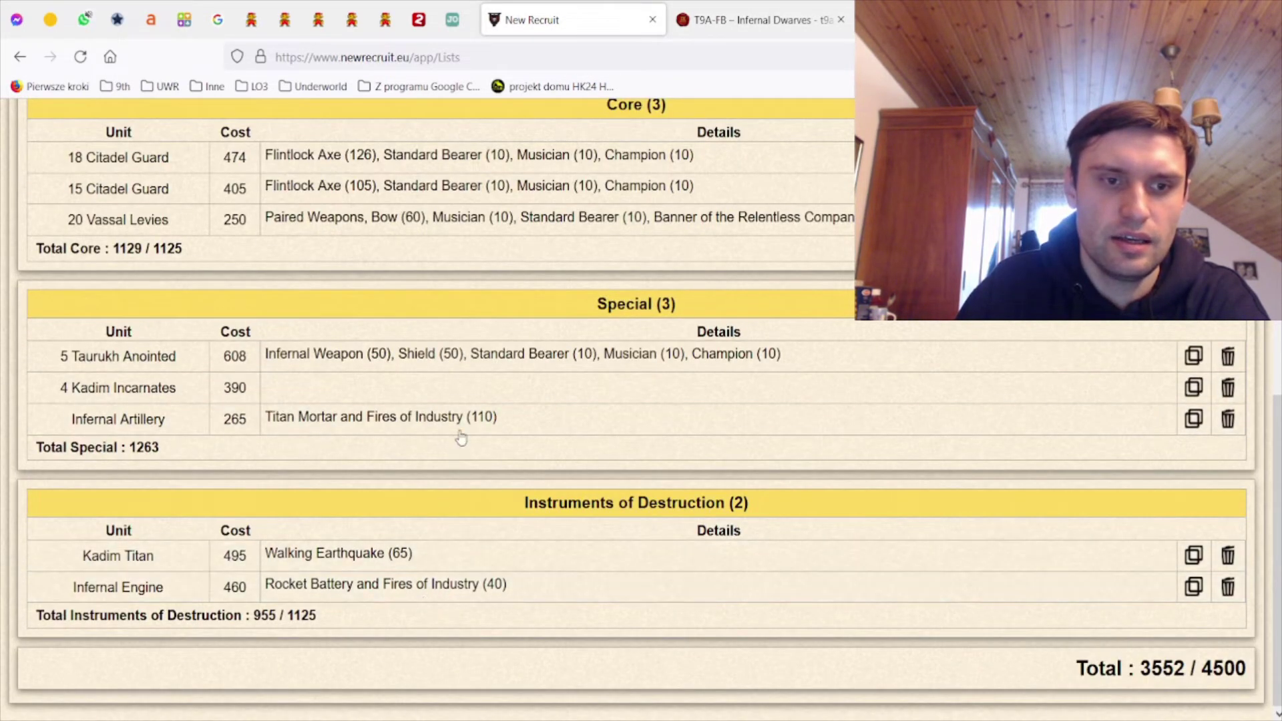
pyautogui.scroll(8, 461, 431)
pyautogui.scroll(-2, 352, 384)
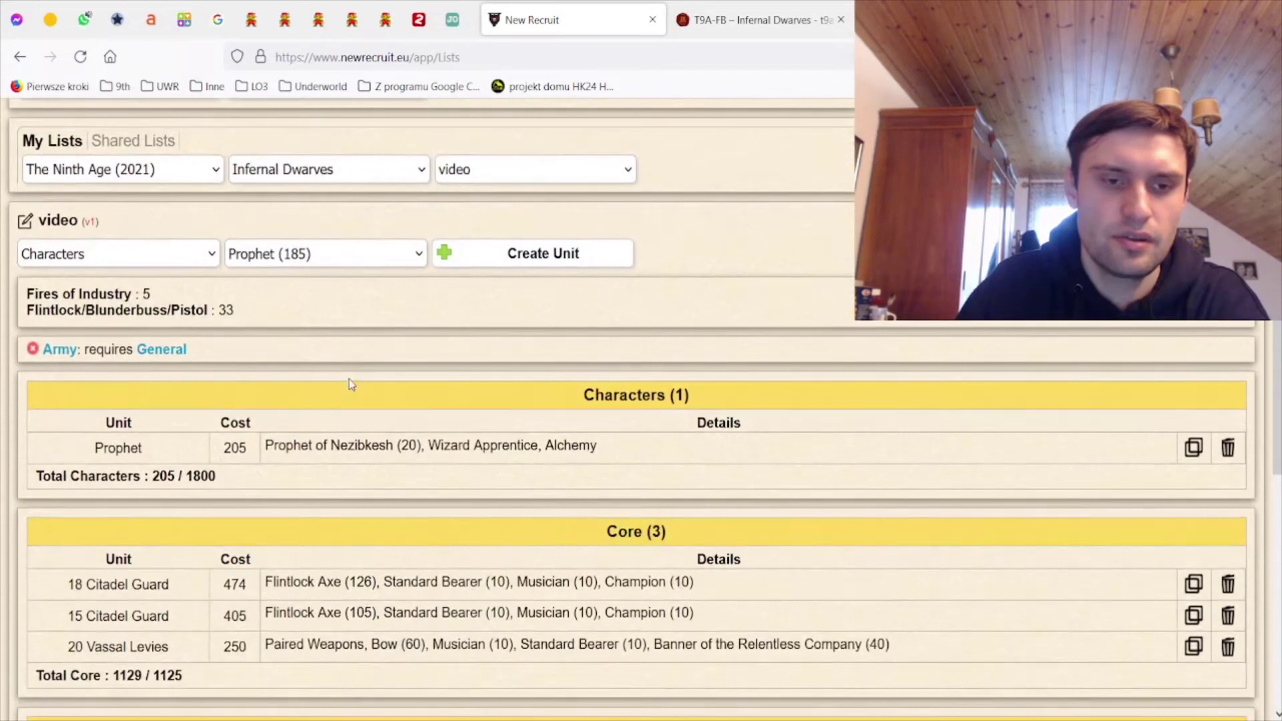
# Upgrade the Prophet to Wizard Master (430 points) and review its path and equipment options
pyautogui.click(348, 443)
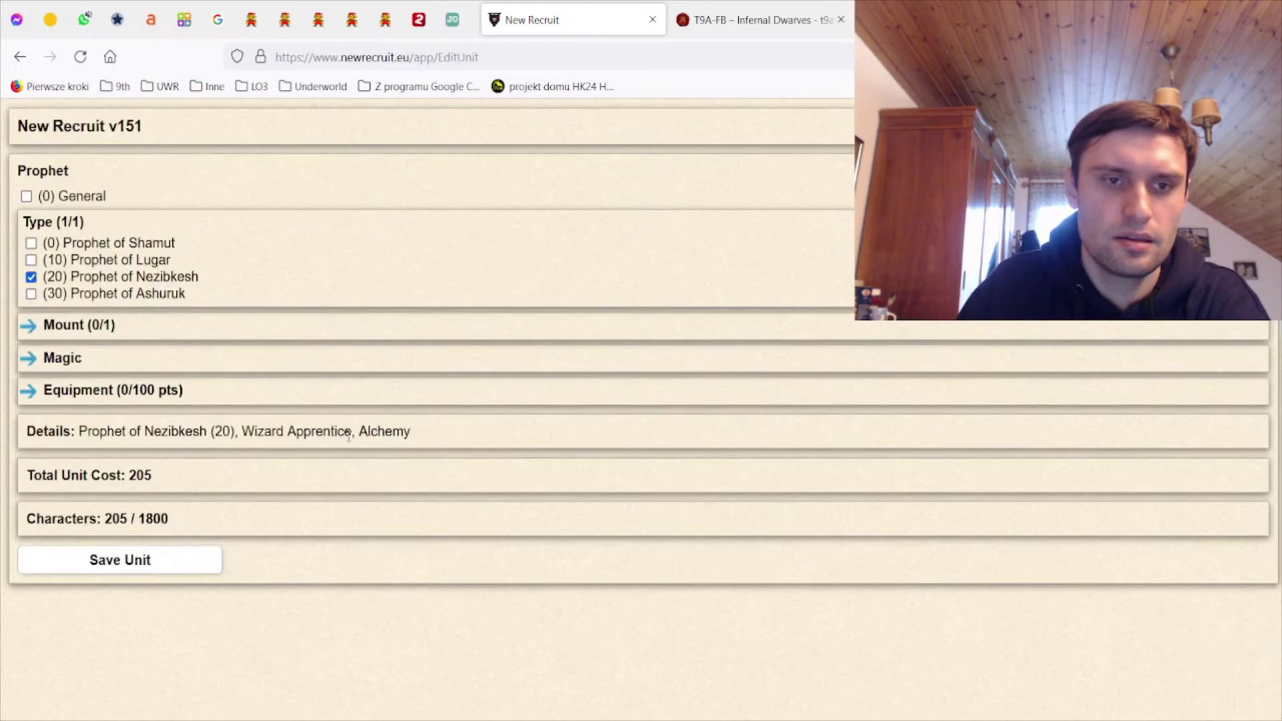
pyautogui.click(91, 330)
pyautogui.click(63, 380)
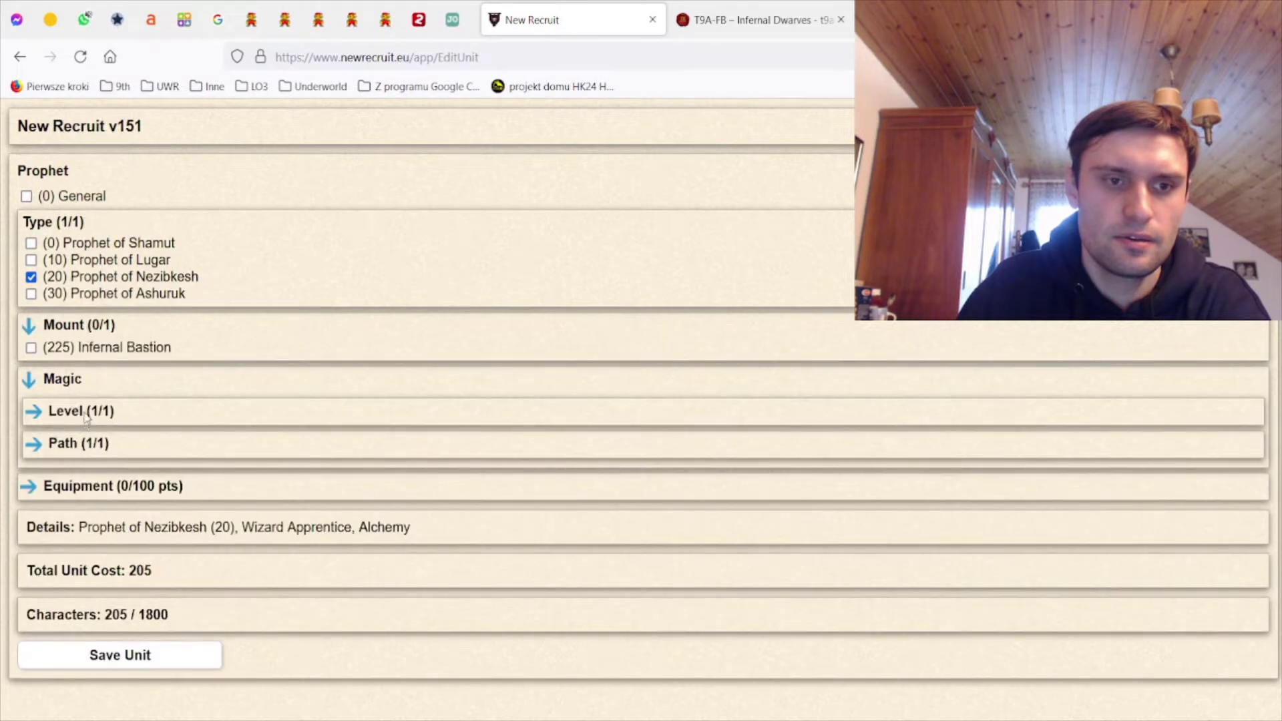
pyautogui.click(85, 413)
pyautogui.click(84, 498)
pyautogui.click(97, 468)
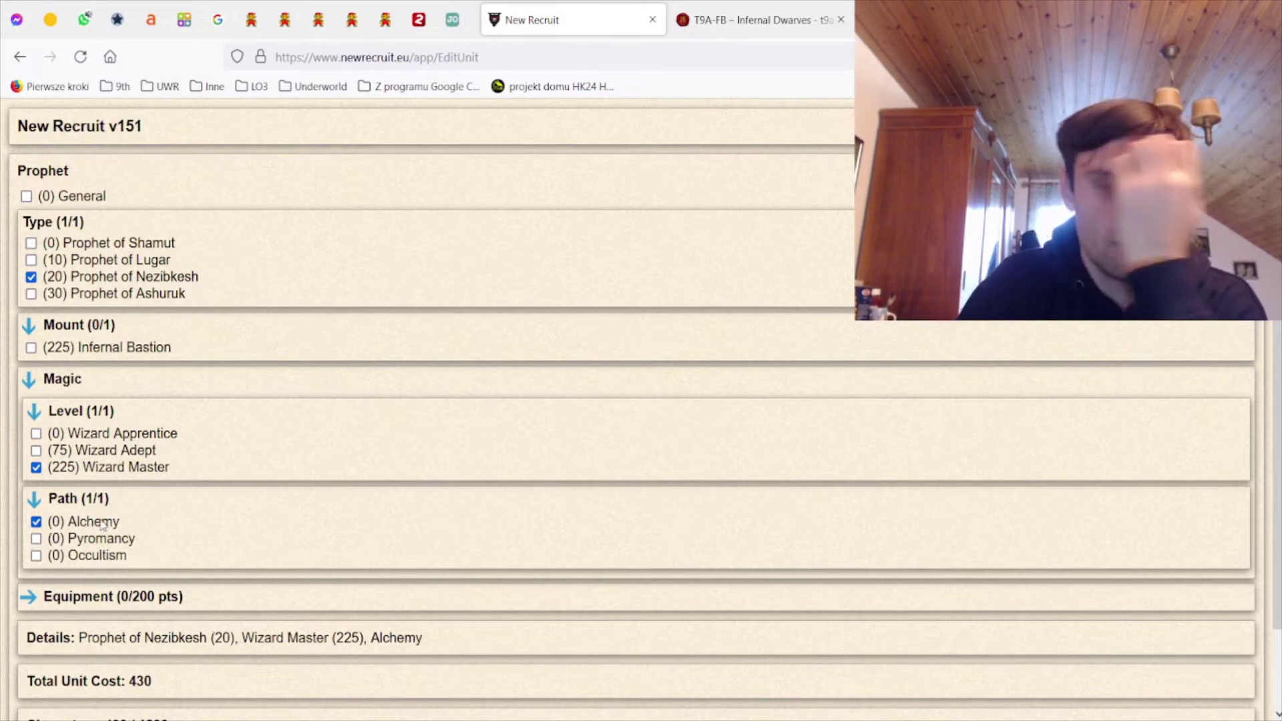
pyautogui.scroll(-2, 149, 546)
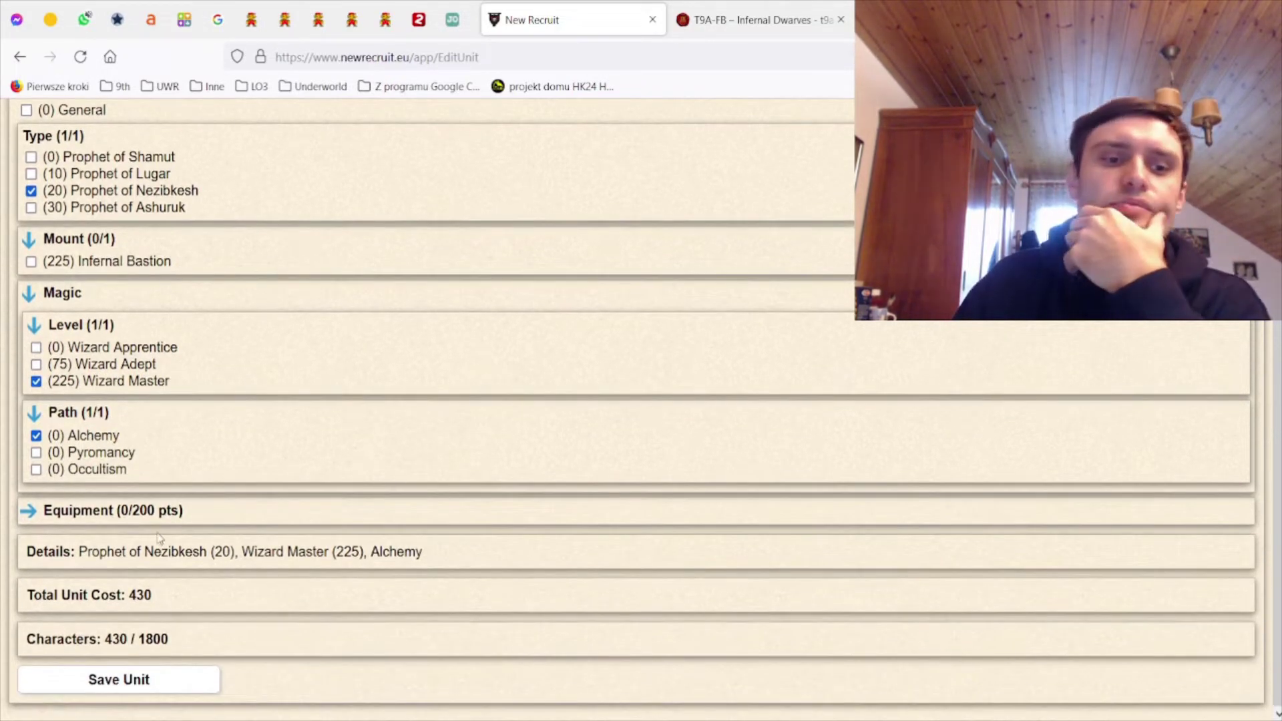
pyautogui.click(122, 520)
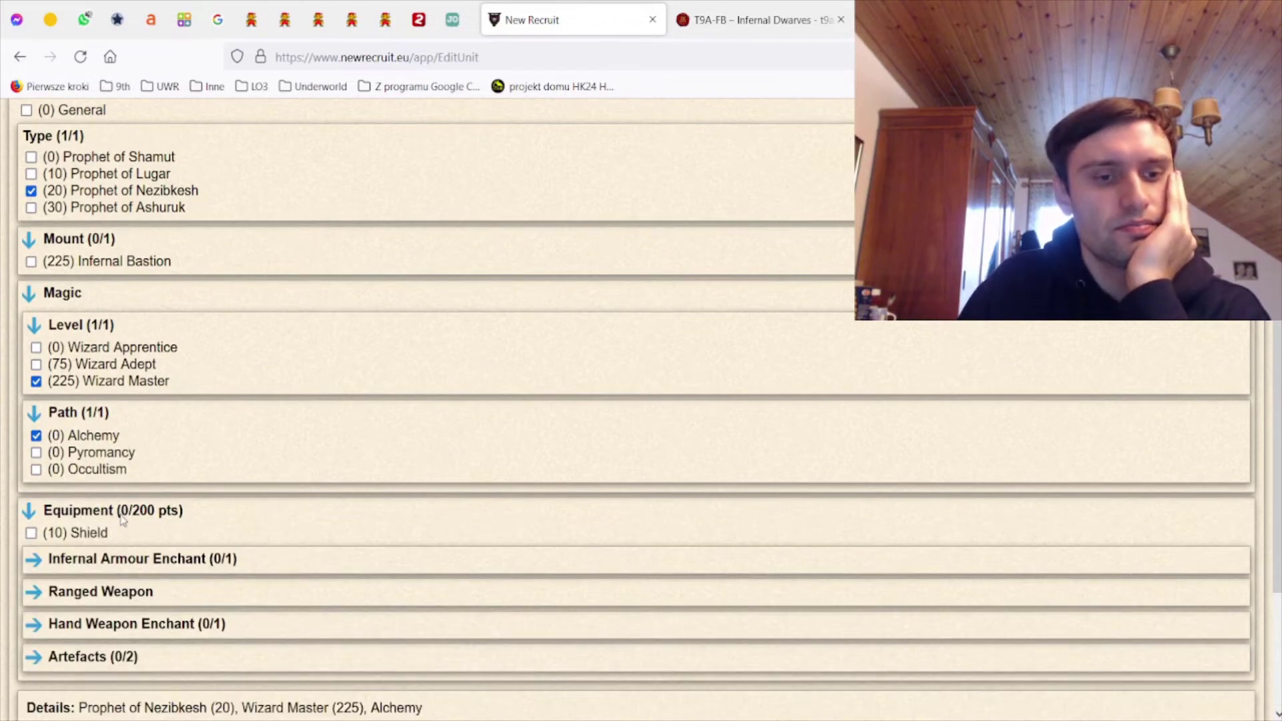
# Collapse the Prophet's equipment and find the Lamassu Scholar entry on rulebook page 9
pyautogui.click(122, 519)
pyautogui.click(755, 19)
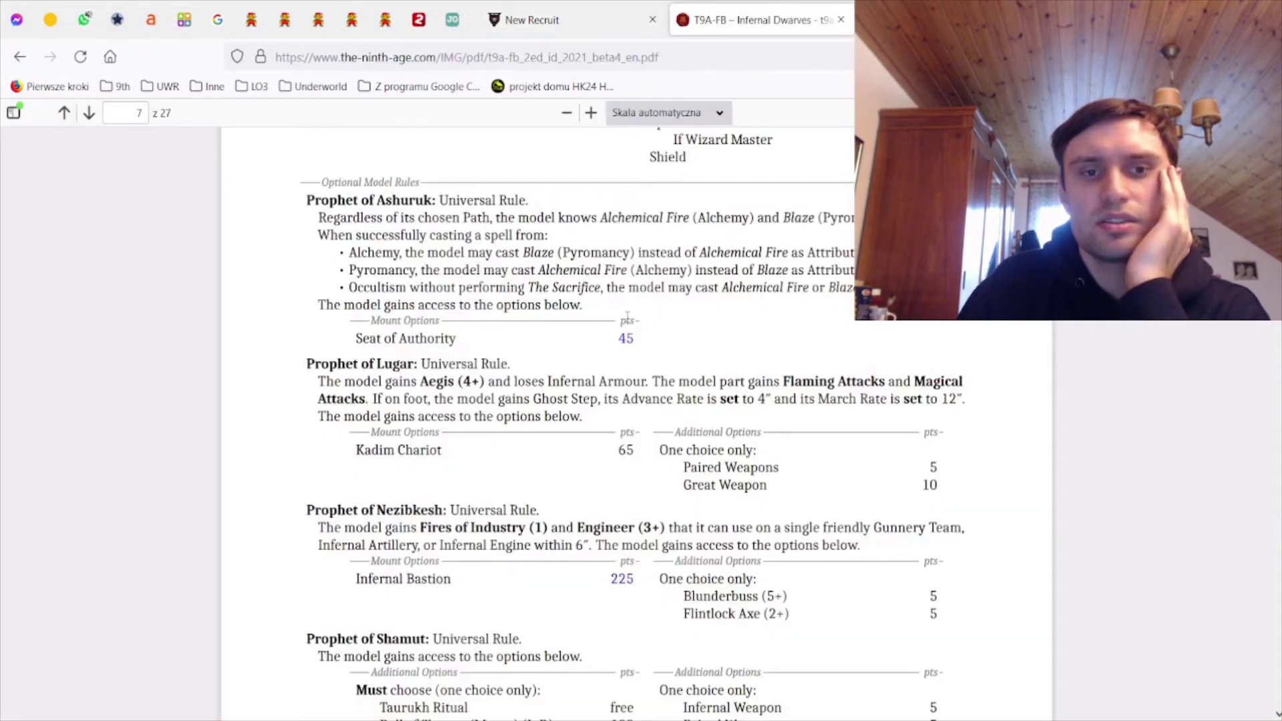
pyautogui.scroll(5, 630, 334)
pyautogui.scroll(-8, 630, 335)
pyautogui.scroll(-20, 645, 347)
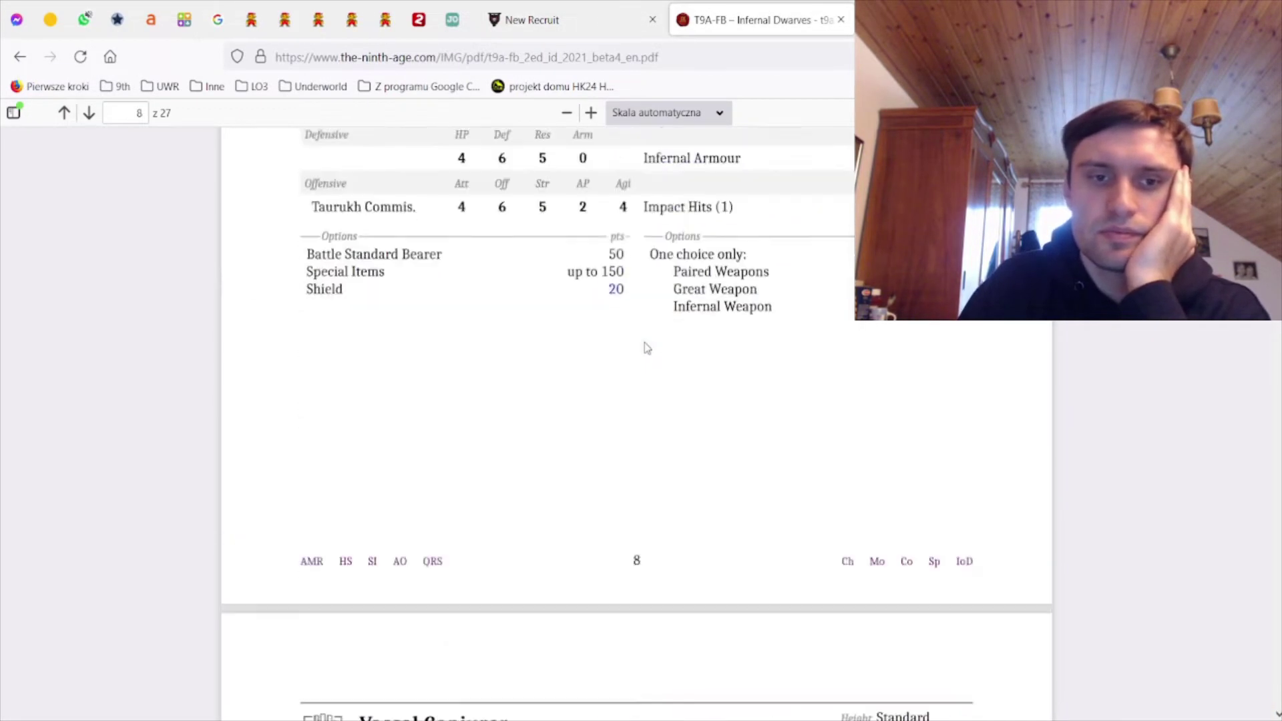
pyautogui.scroll(-1, 646, 347)
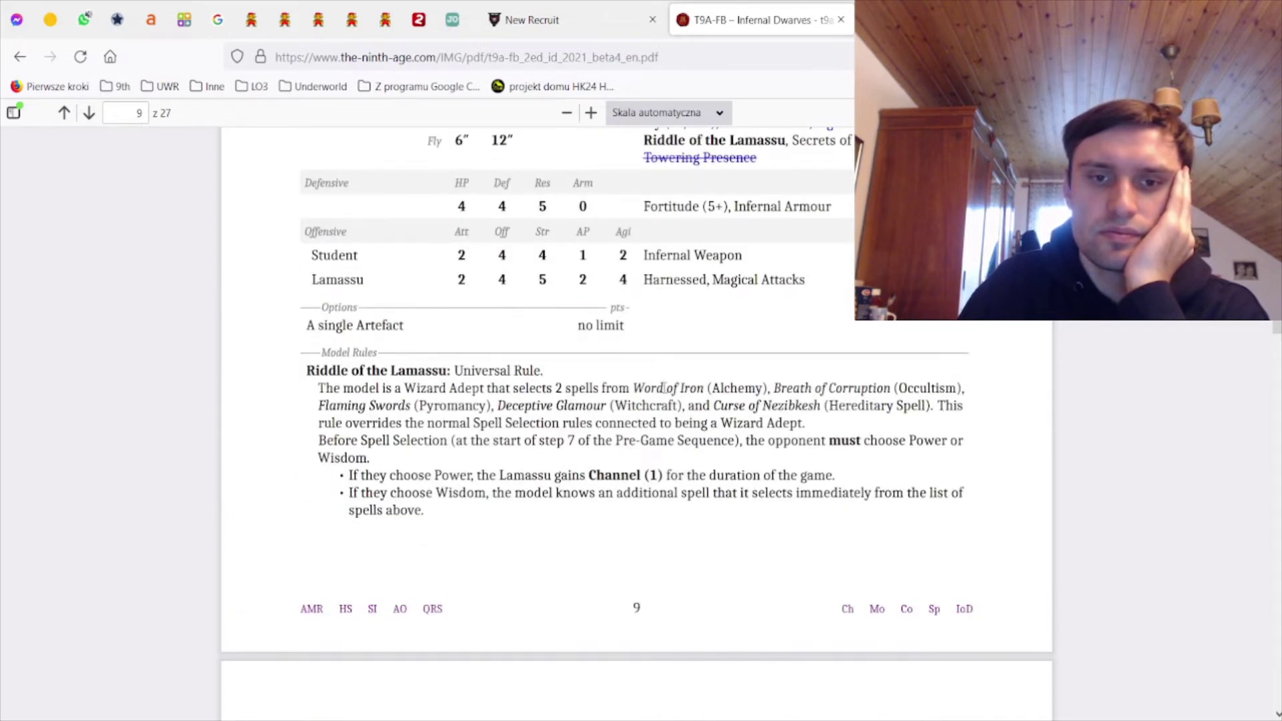
pyautogui.scroll(2, 665, 389)
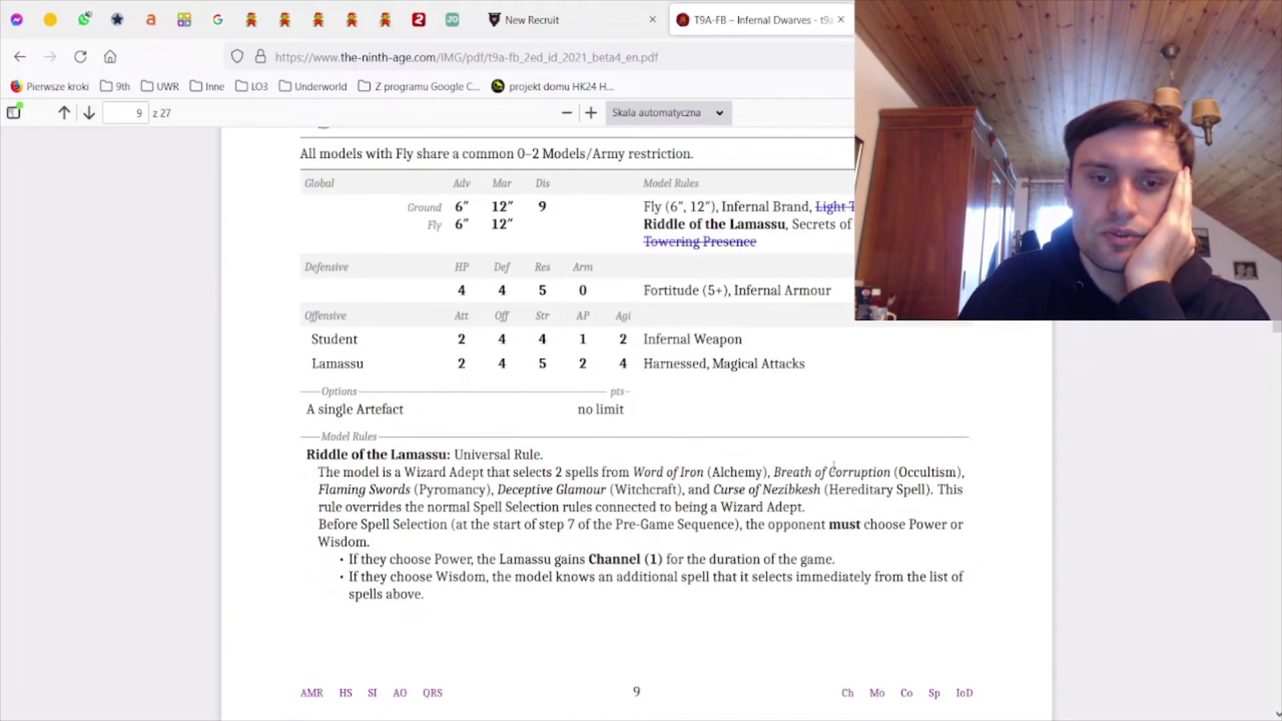
# Highlight the Deceptive Glamour and Breath of Corruption spells in Riddle of the Lamassu
pyautogui.moveTo(518, 491); pyautogui.dragTo(603, 491)
pyautogui.click(520, 491)
pyautogui.moveTo(504, 491); pyautogui.dragTo(601, 491)
pyautogui.click(508, 491)
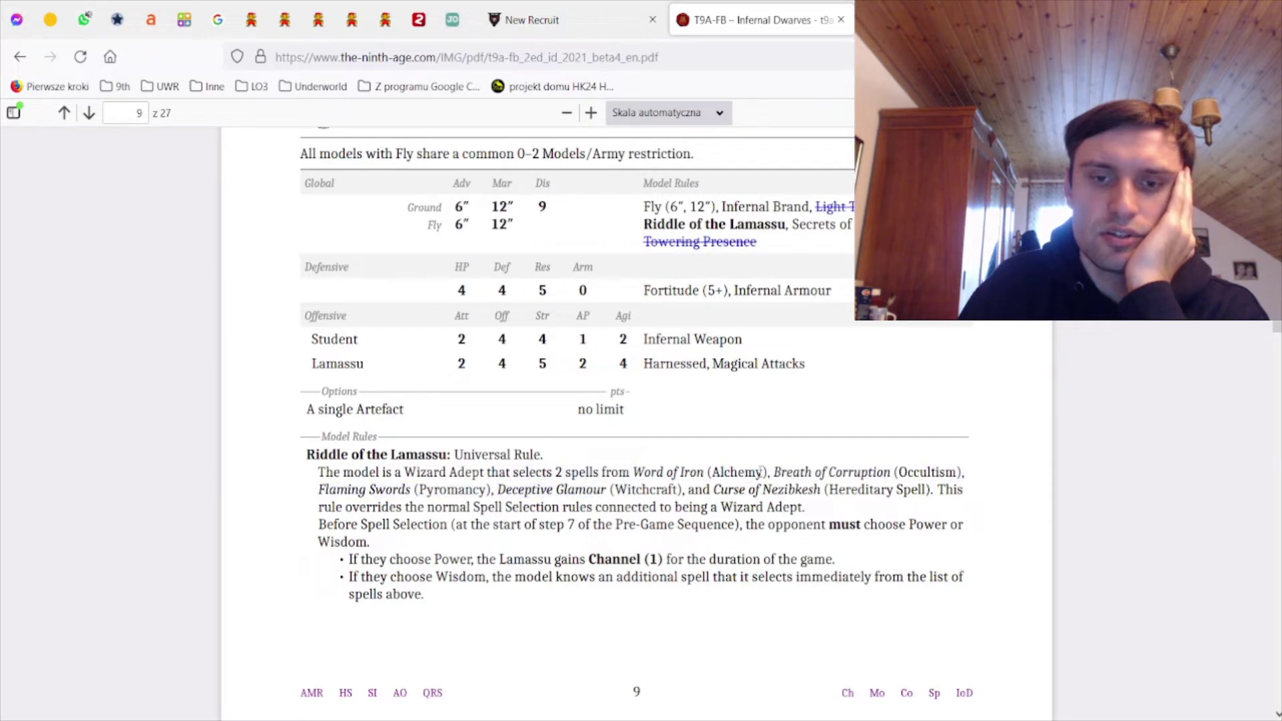
pyautogui.moveTo(761, 472); pyautogui.dragTo(833, 473)
pyautogui.click(836, 474)
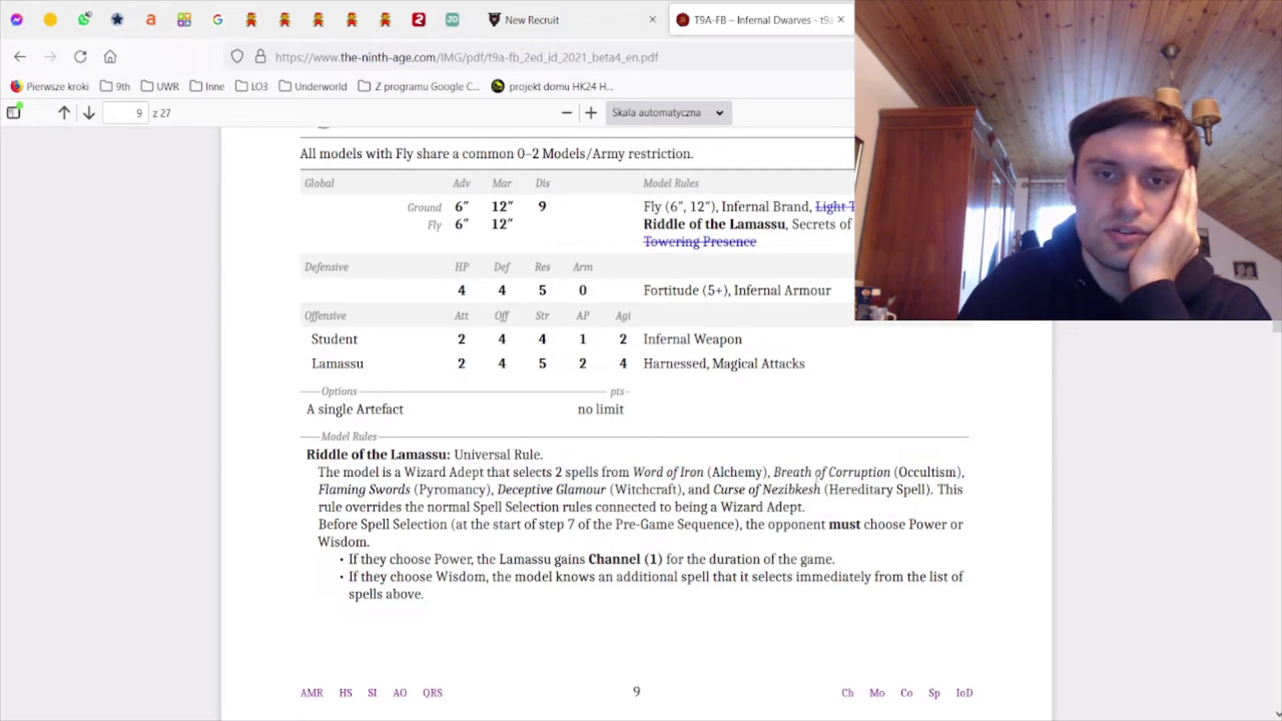
pyautogui.scroll(2, 805, 468)
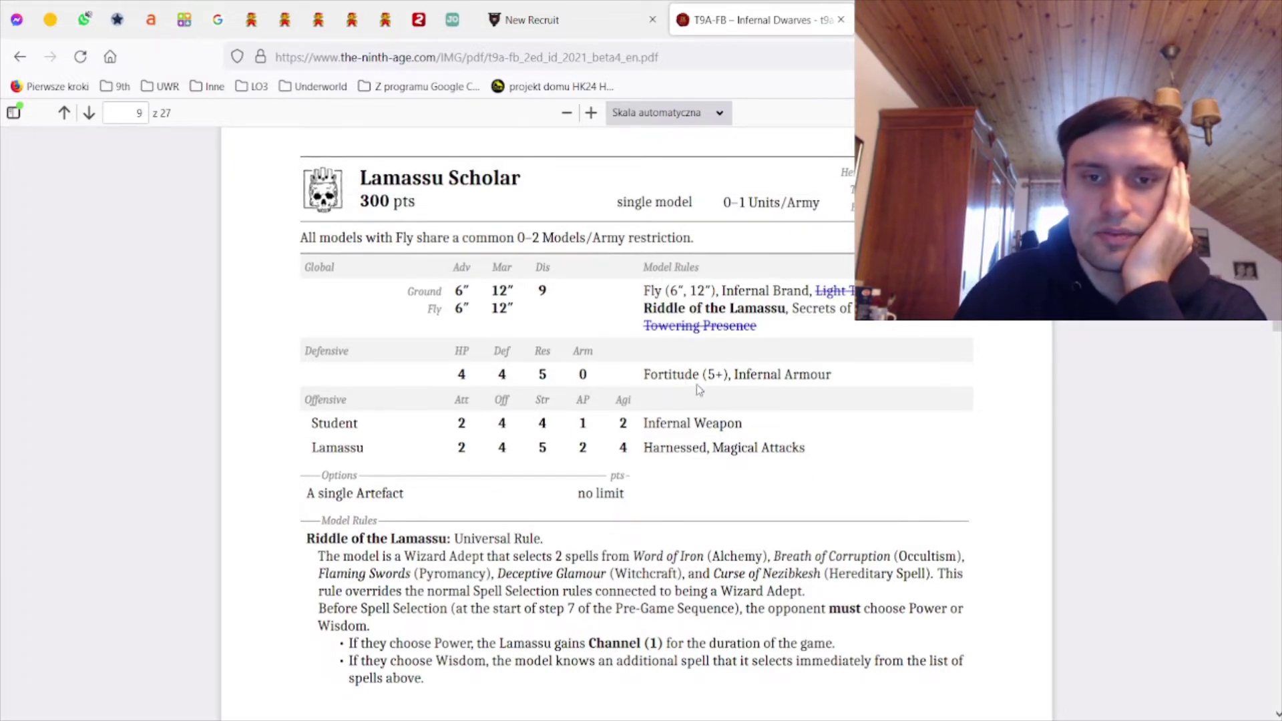
# Back in New Recruit, review the Prophet's equipment options and save the unit
pyautogui.click(567, 20)
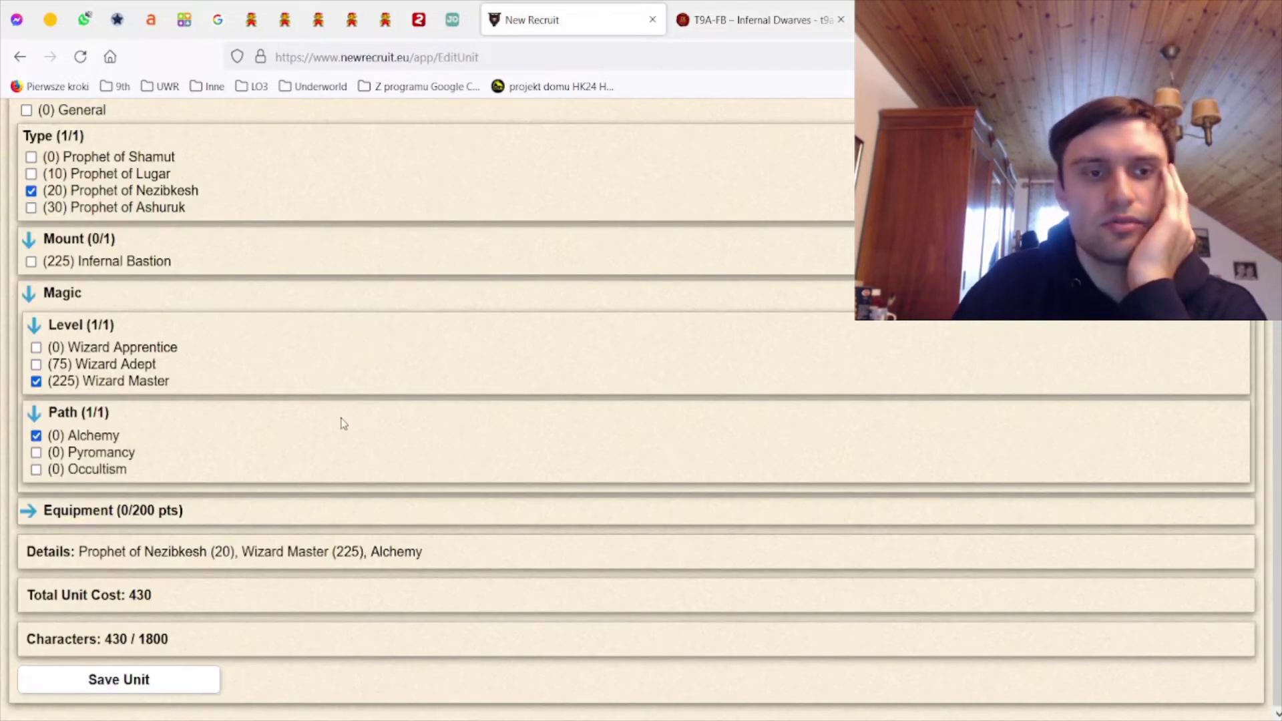
pyautogui.click(131, 510)
pyautogui.scroll(-3, 178, 596)
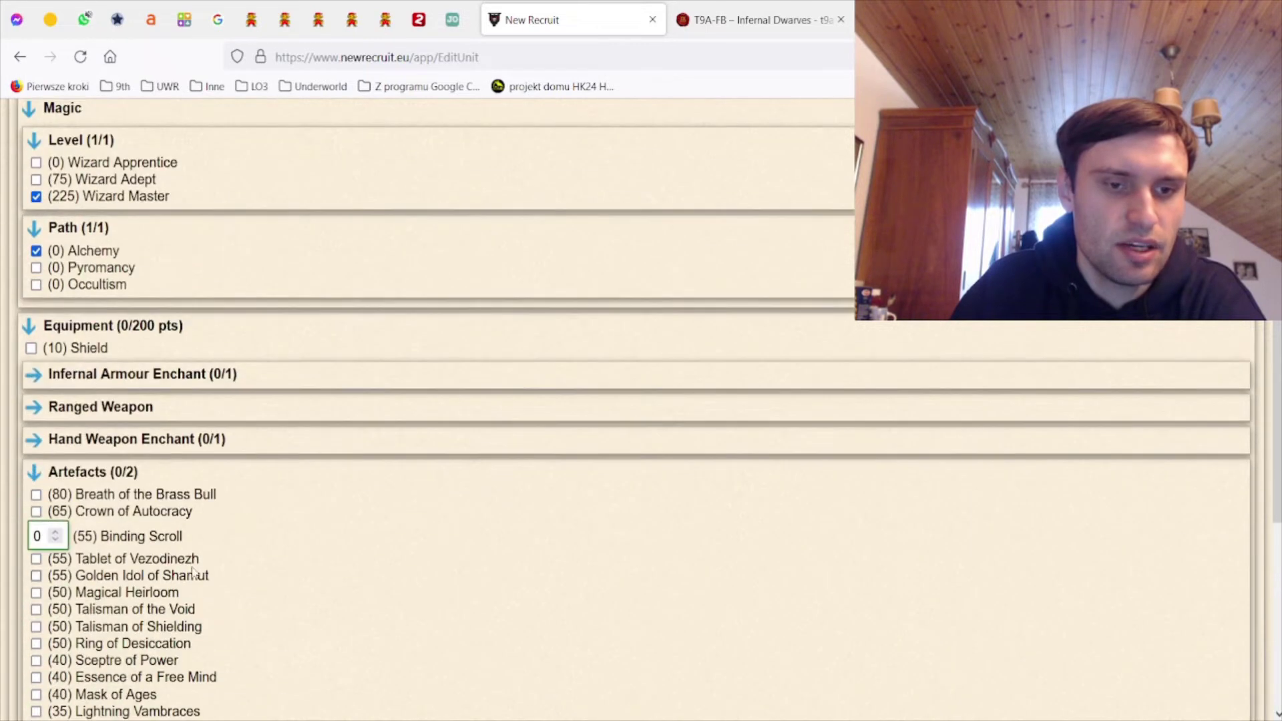
pyautogui.scroll(-5, 211, 538)
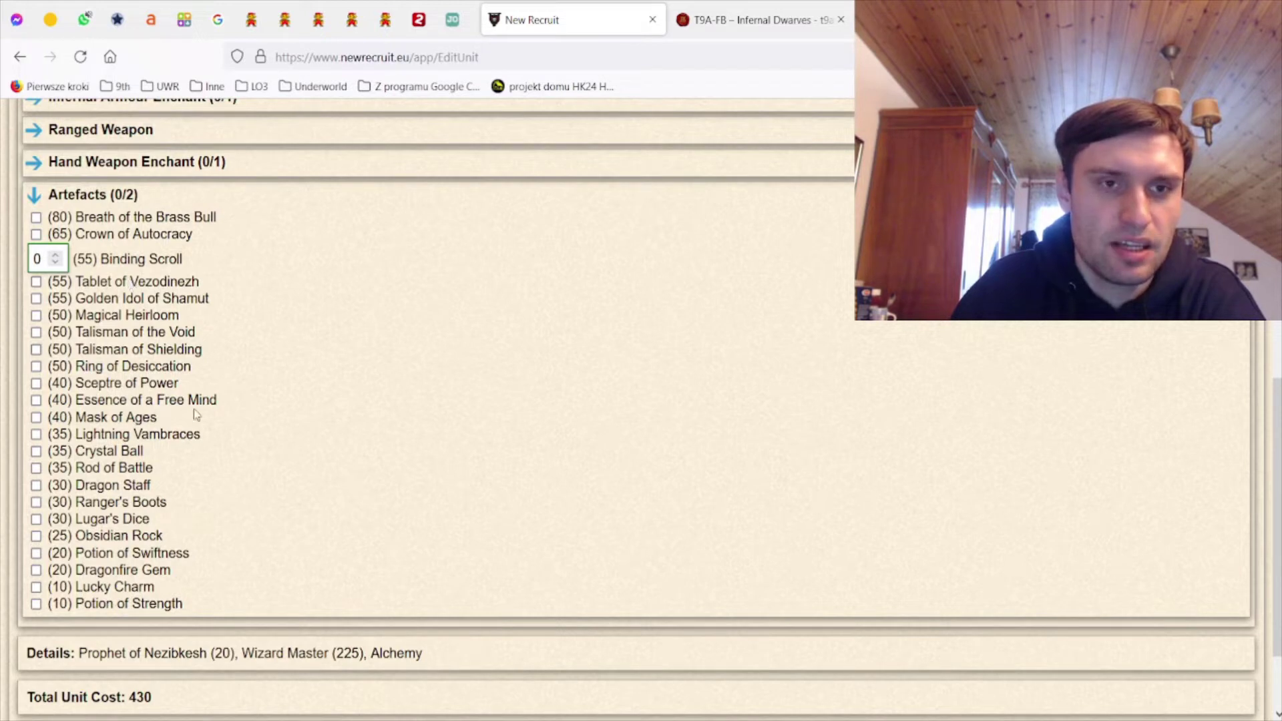
pyautogui.scroll(-2, 223, 496)
pyautogui.click(140, 676)
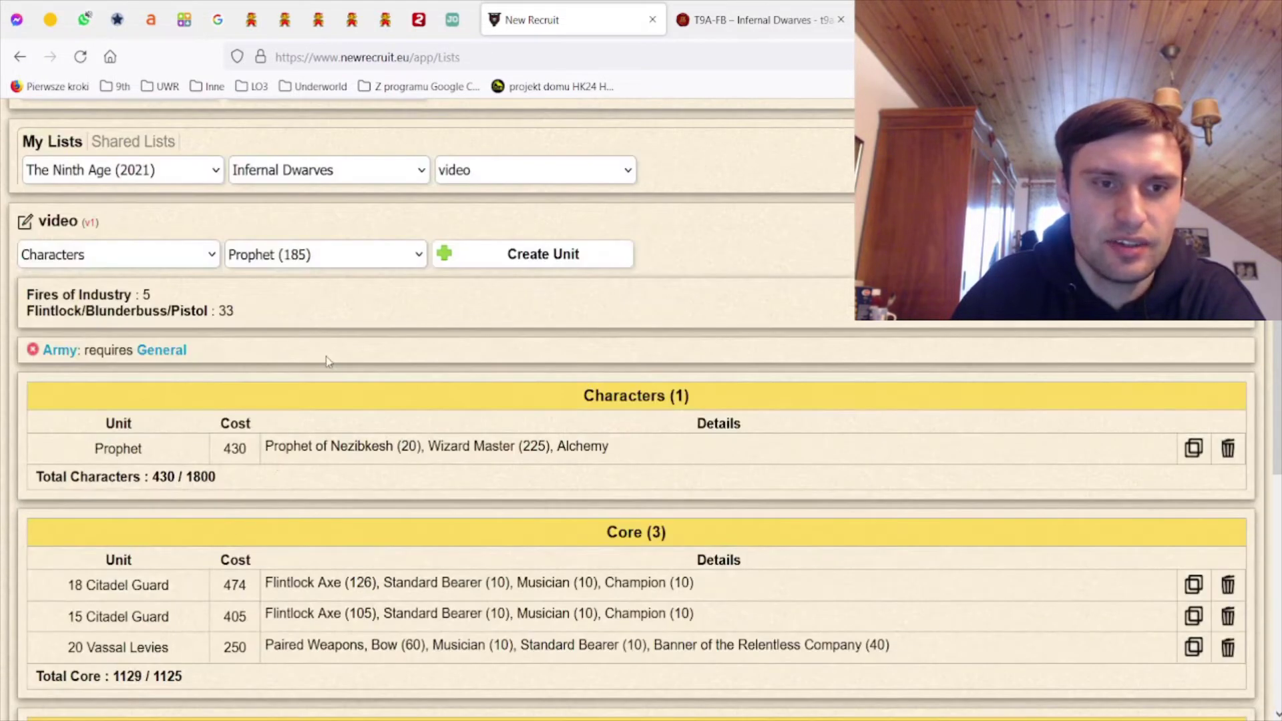
# Give the Prophet the Sceptre of Power (40), bringing it to 470 points
pyautogui.click(349, 458)
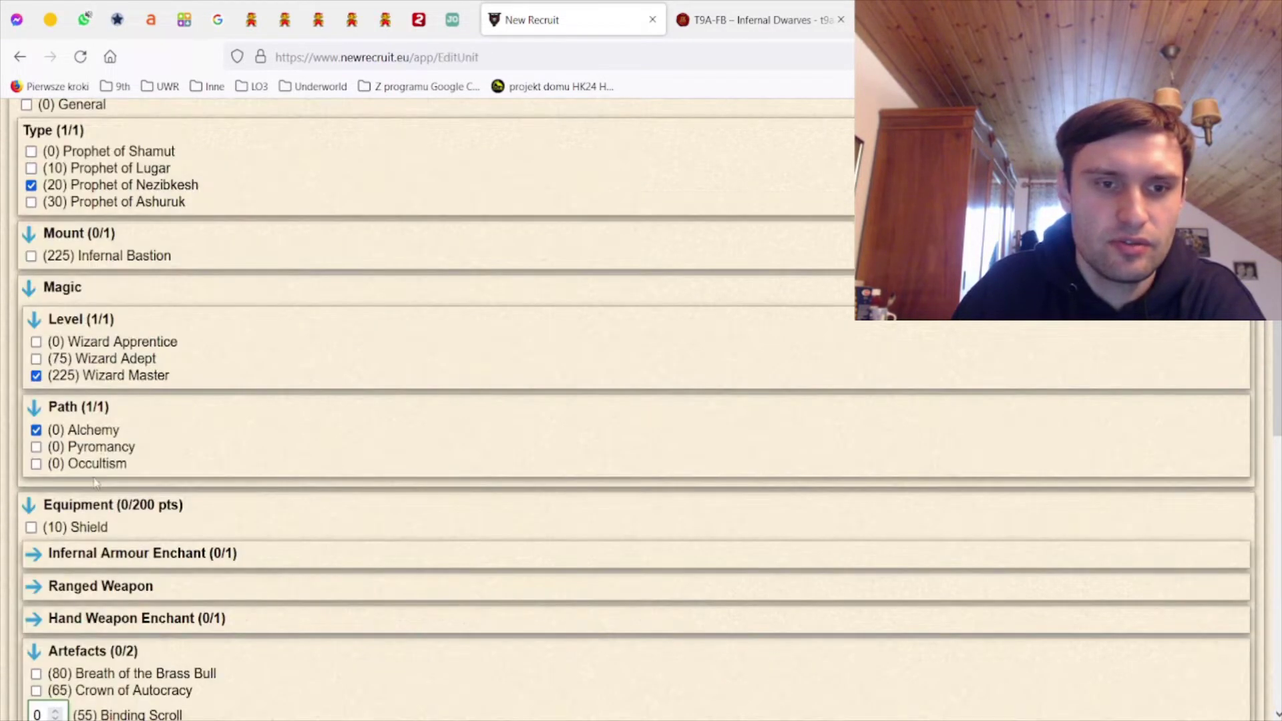
pyautogui.scroll(-3, 94, 485)
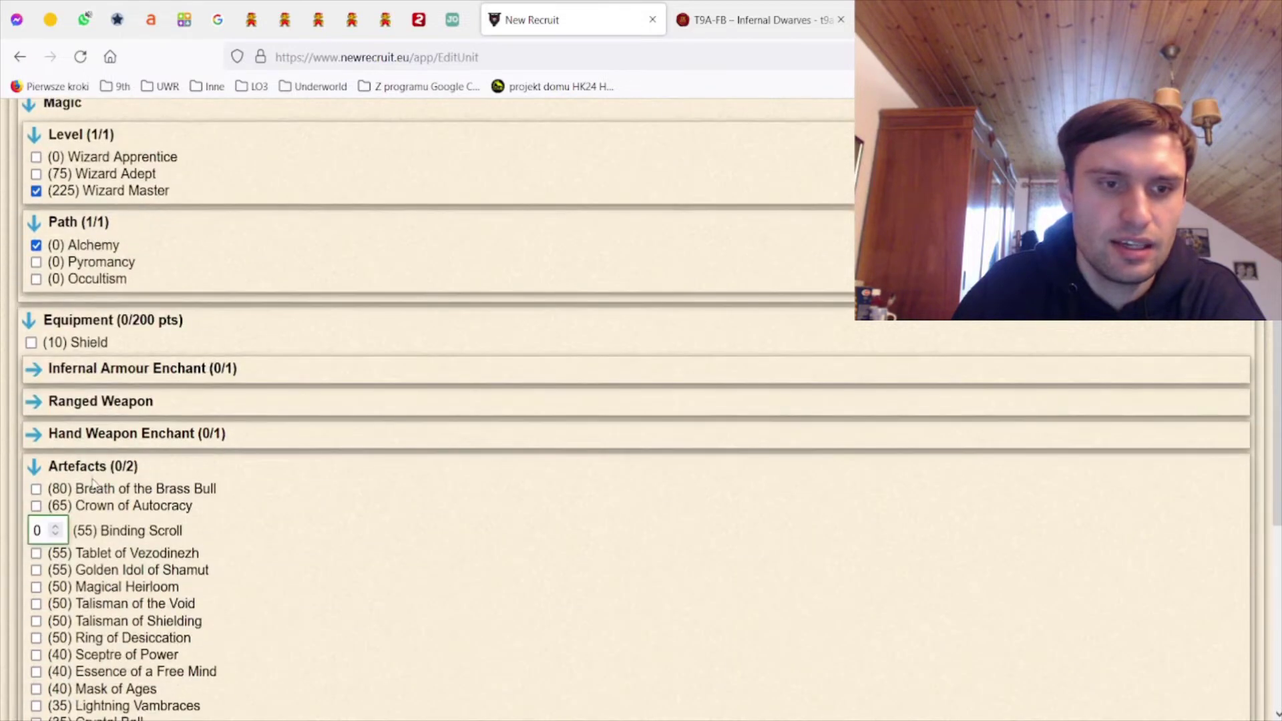
pyautogui.click(97, 658)
pyautogui.scroll(-5, 96, 658)
pyautogui.click(140, 679)
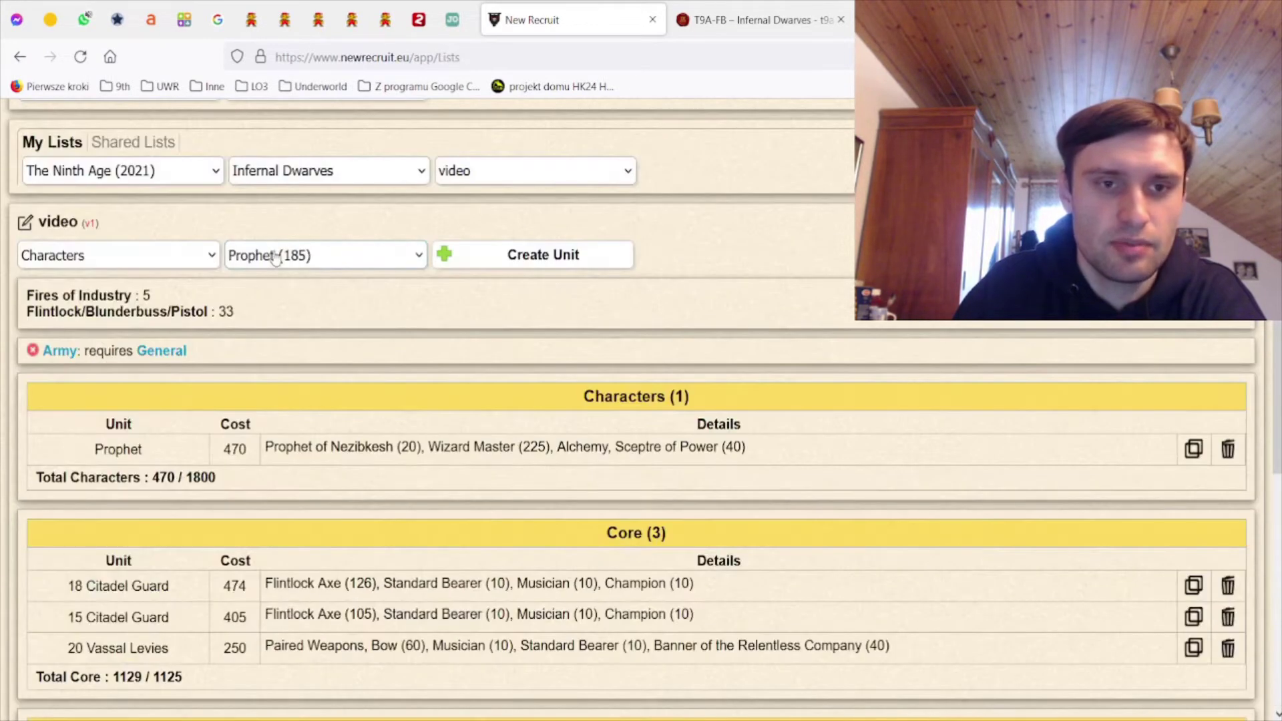
# Create a Prophet of Lugar on a Kadim Chariot as a Wizard Adept using Pyromancy
pyautogui.click(578, 256)
pyautogui.doubleClick(67, 358)
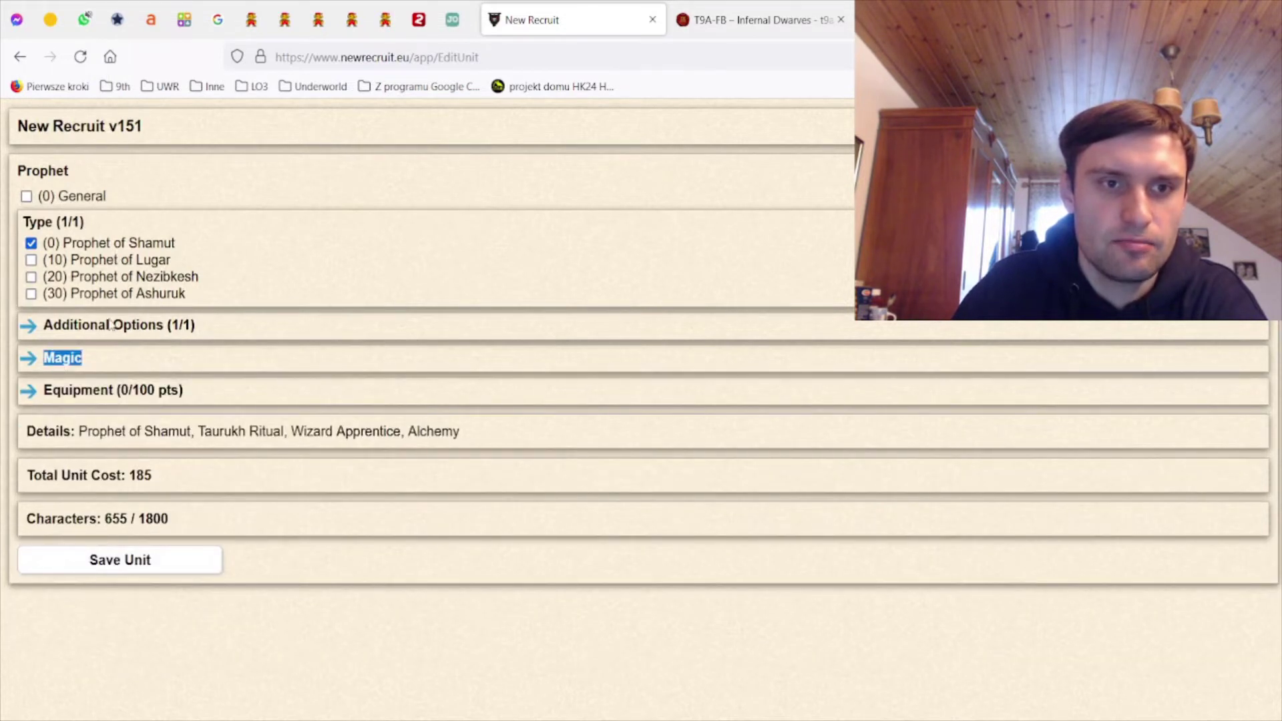
pyautogui.click(133, 260)
pyautogui.click(100, 325)
pyautogui.click(102, 349)
pyautogui.click(78, 380)
pyautogui.click(80, 417)
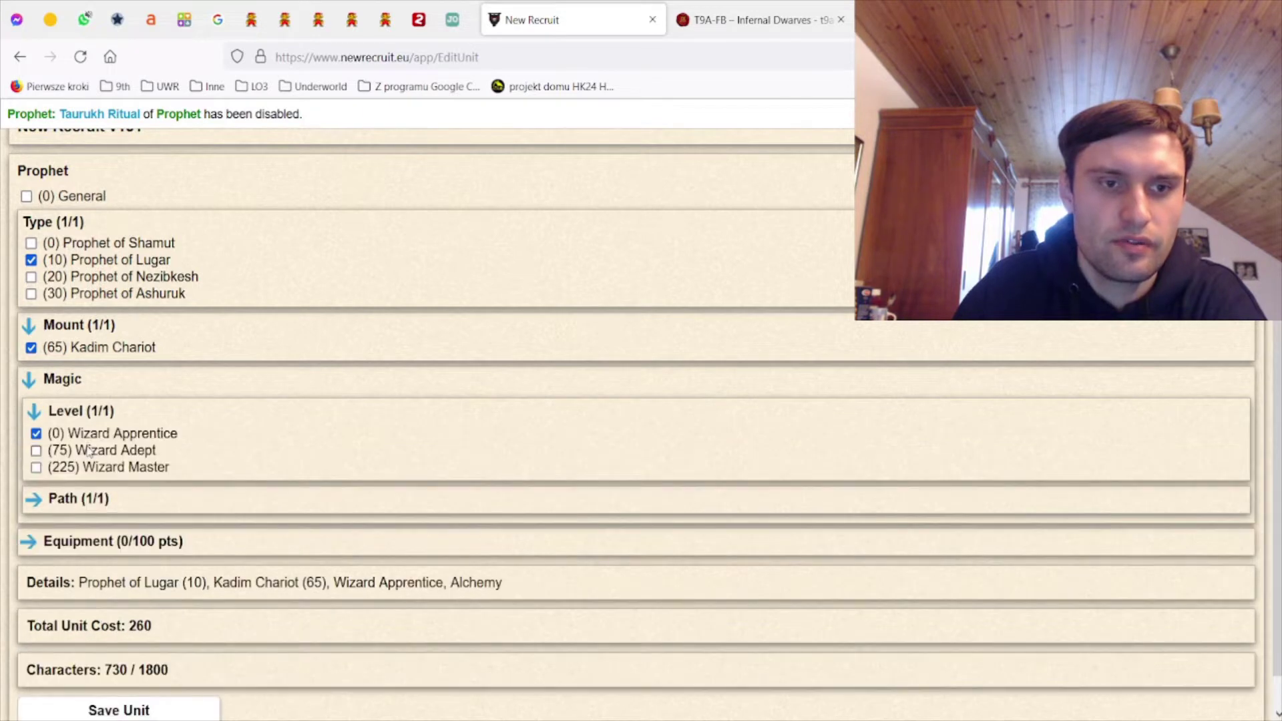
pyautogui.click(89, 451)
pyautogui.click(77, 500)
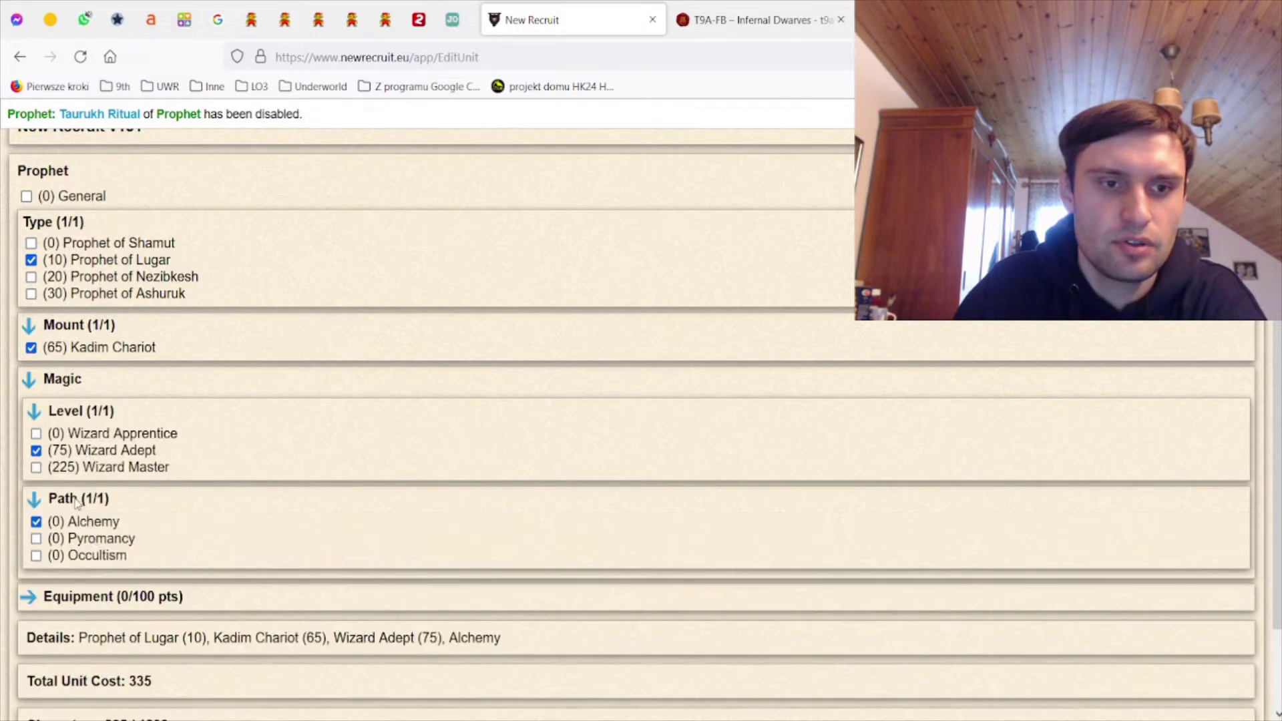
pyautogui.click(95, 544)
# Equip the Prophet with the Breath of the Brass Bull artefact and a Great Weapon
pyautogui.click(100, 596)
pyautogui.scroll(-3, 119, 594)
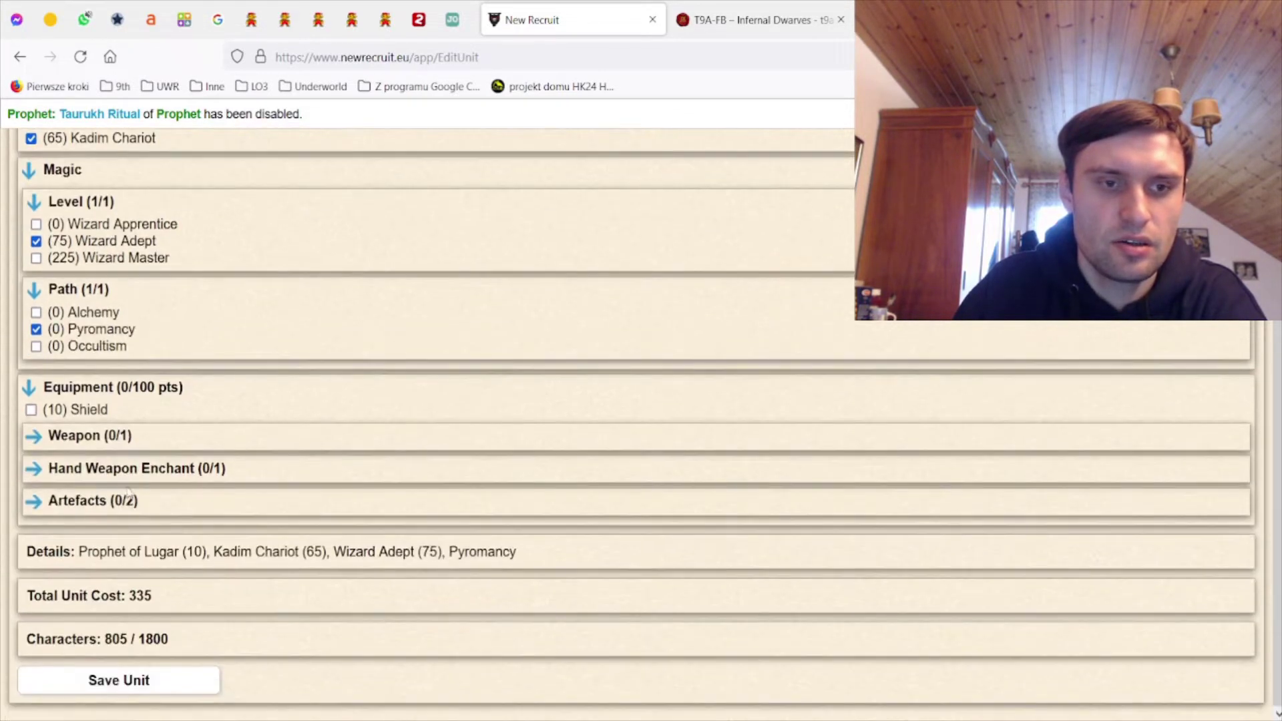
pyautogui.click(106, 502)
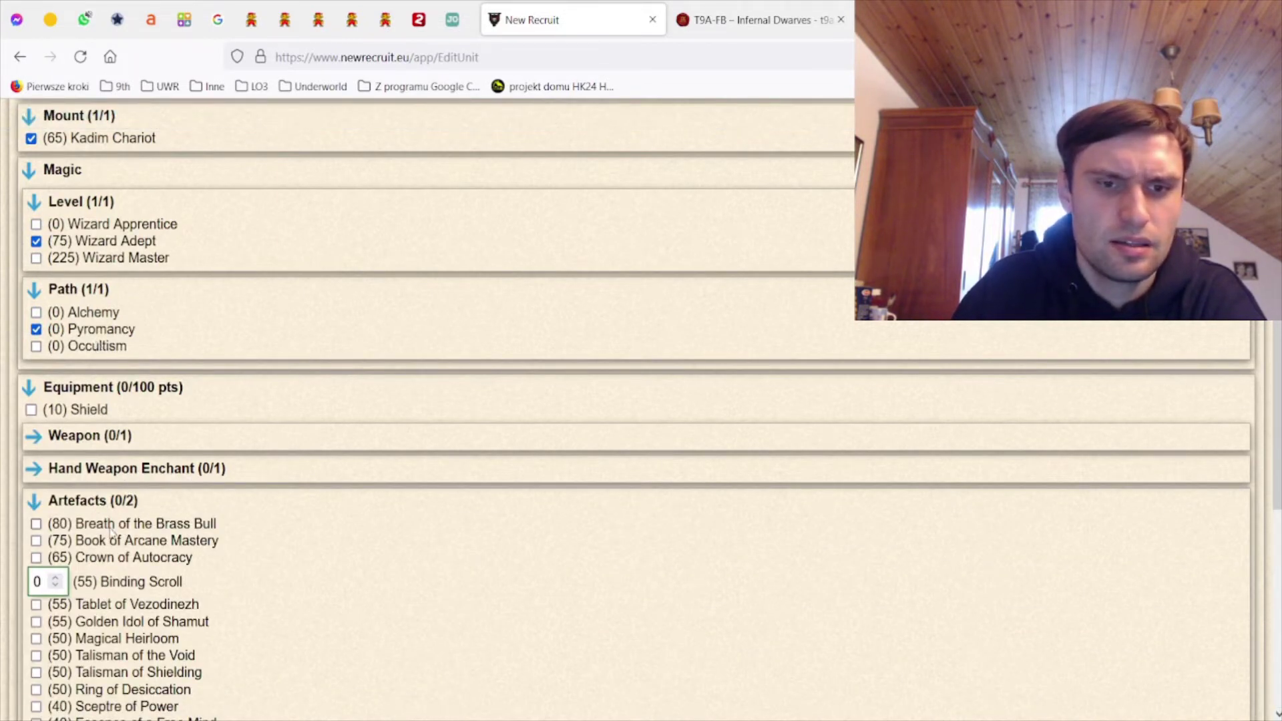
pyautogui.click(111, 528)
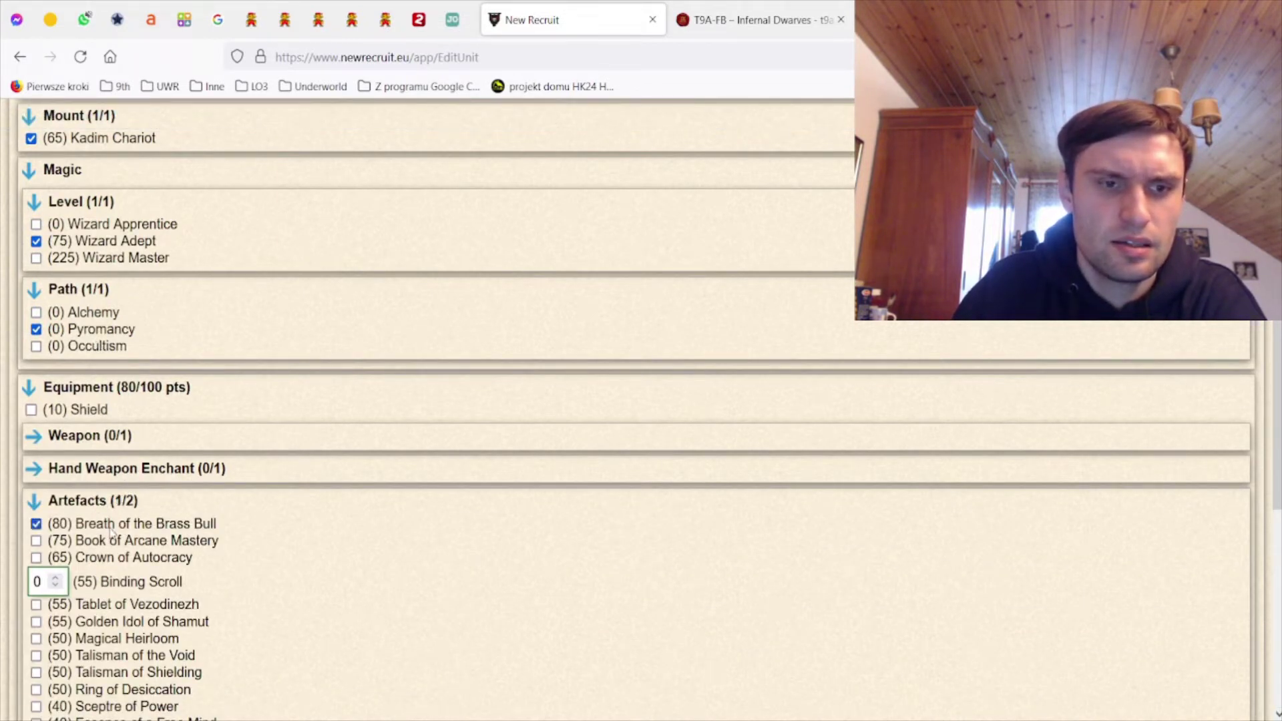
pyautogui.click(101, 440)
pyautogui.click(107, 476)
pyautogui.click(131, 502)
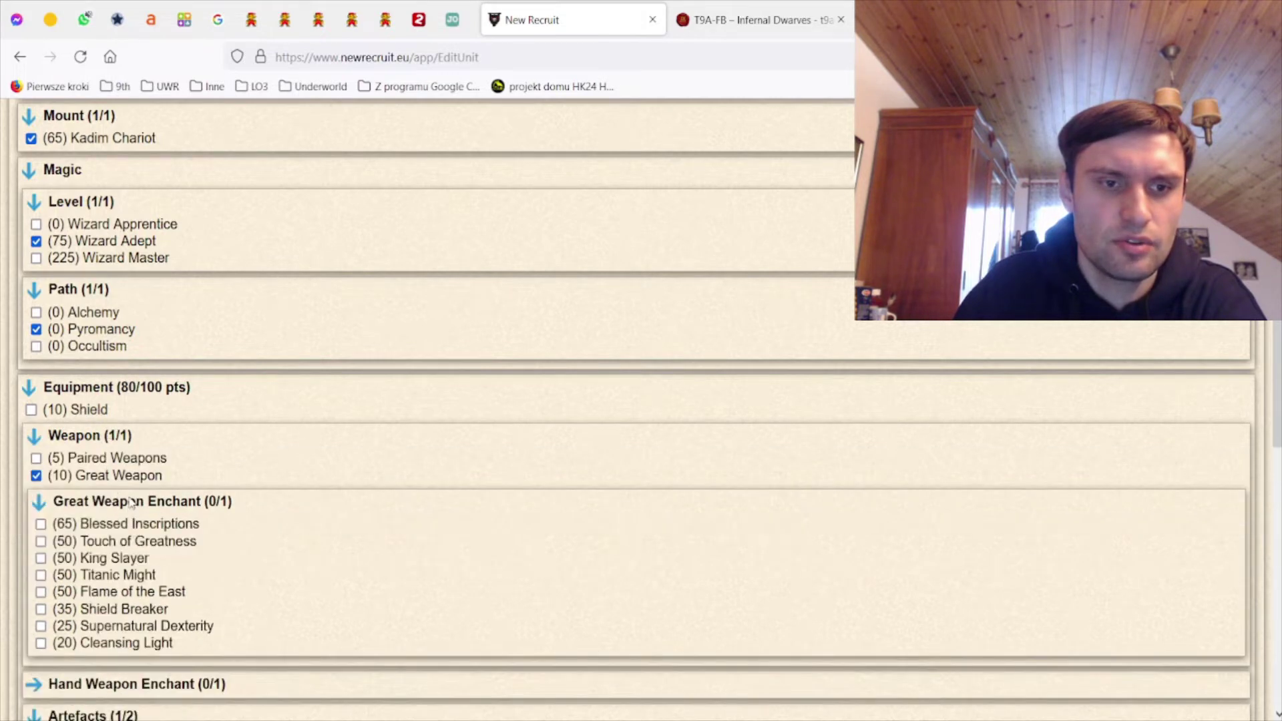
pyautogui.click(131, 508)
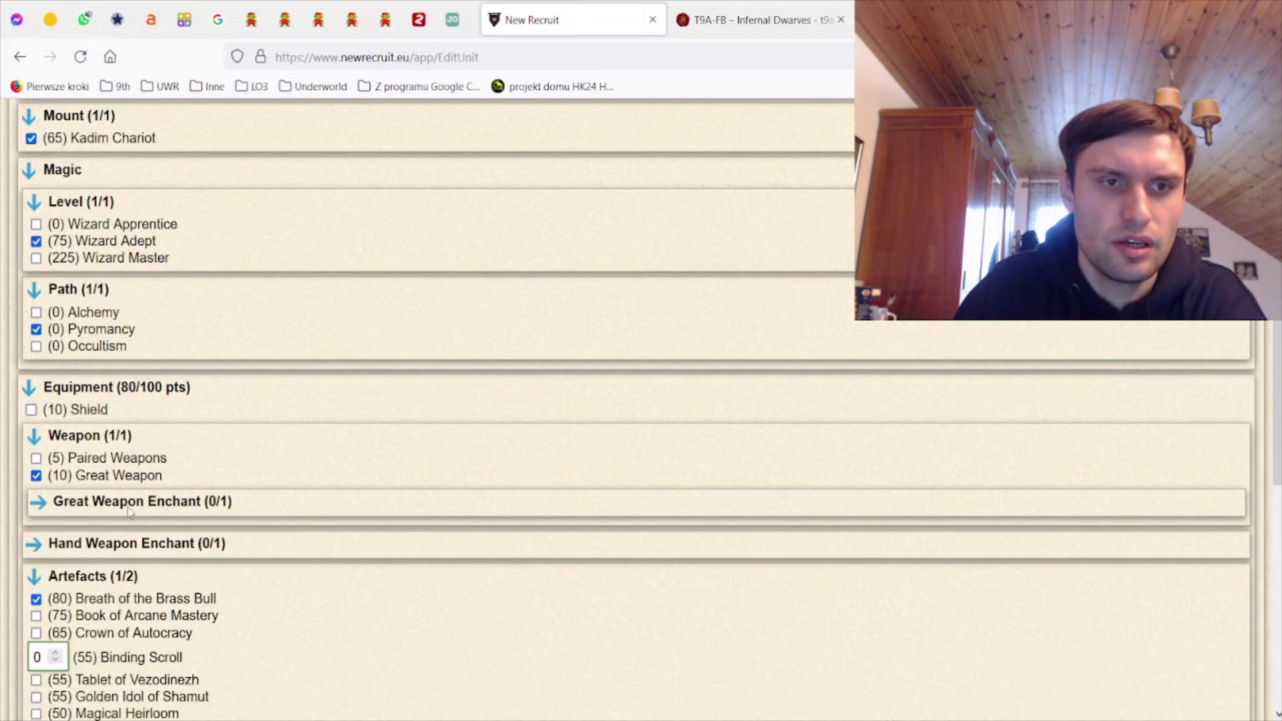
pyautogui.scroll(3, 115, 356)
pyautogui.doubleClick(77, 326)
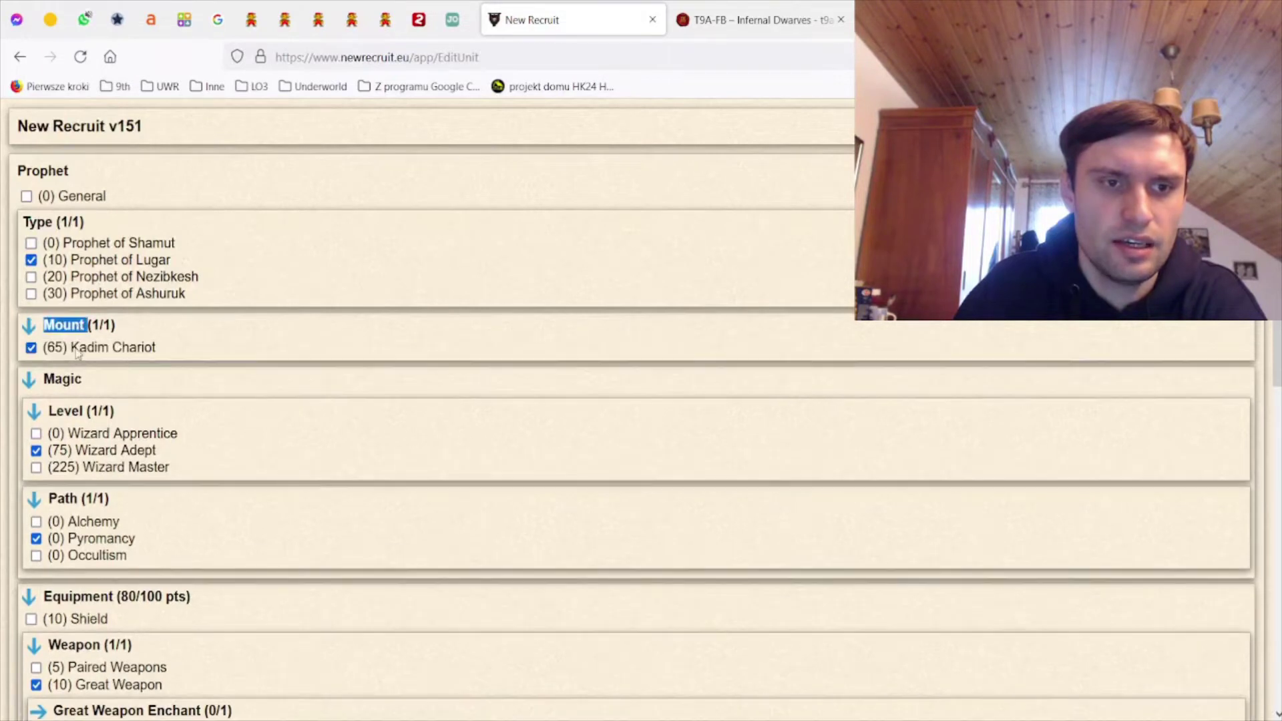
pyautogui.click(773, 27)
pyautogui.scroll(-15, 660, 394)
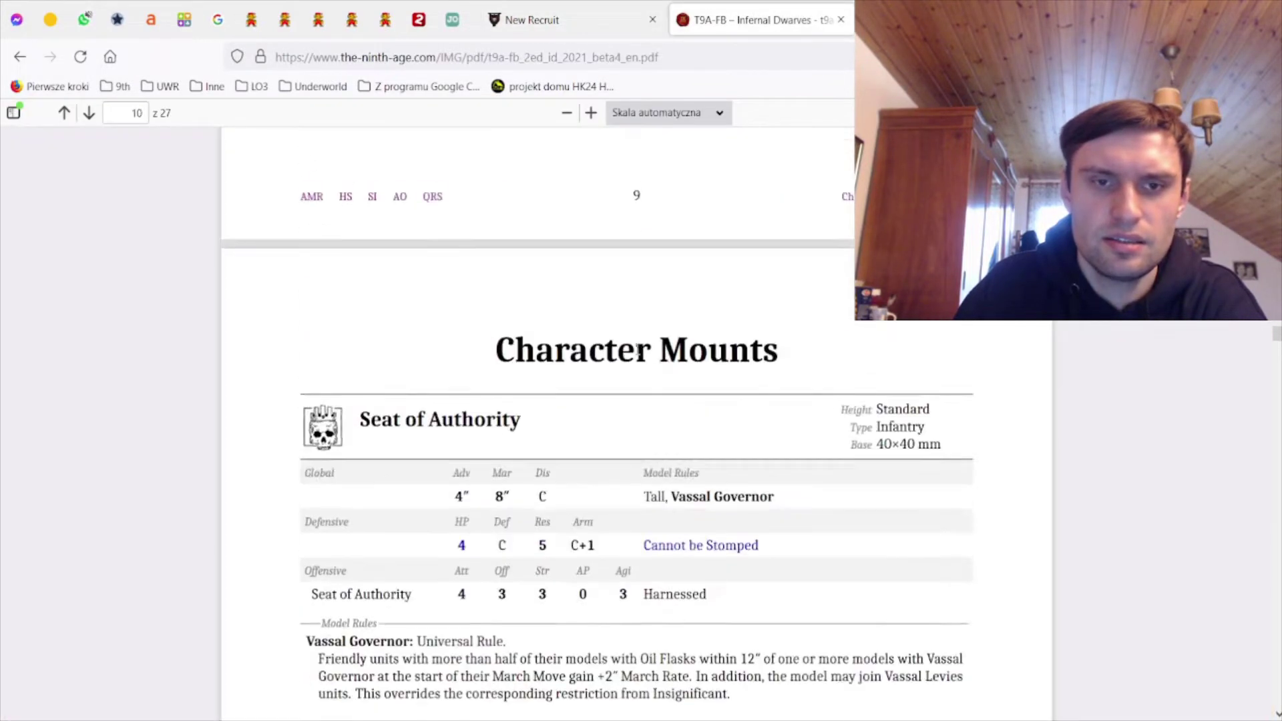
pyautogui.scroll(1, 666, 399)
pyautogui.scroll(-1, 671, 420)
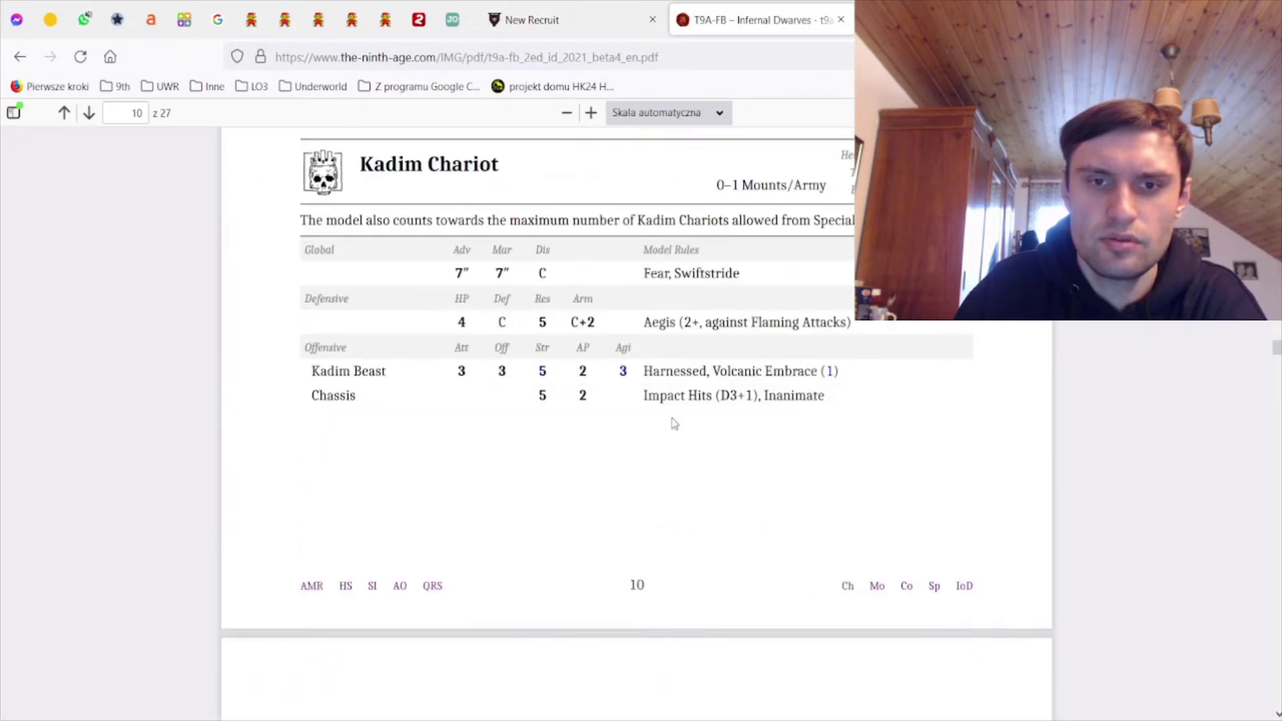
pyautogui.scroll(1, 676, 429)
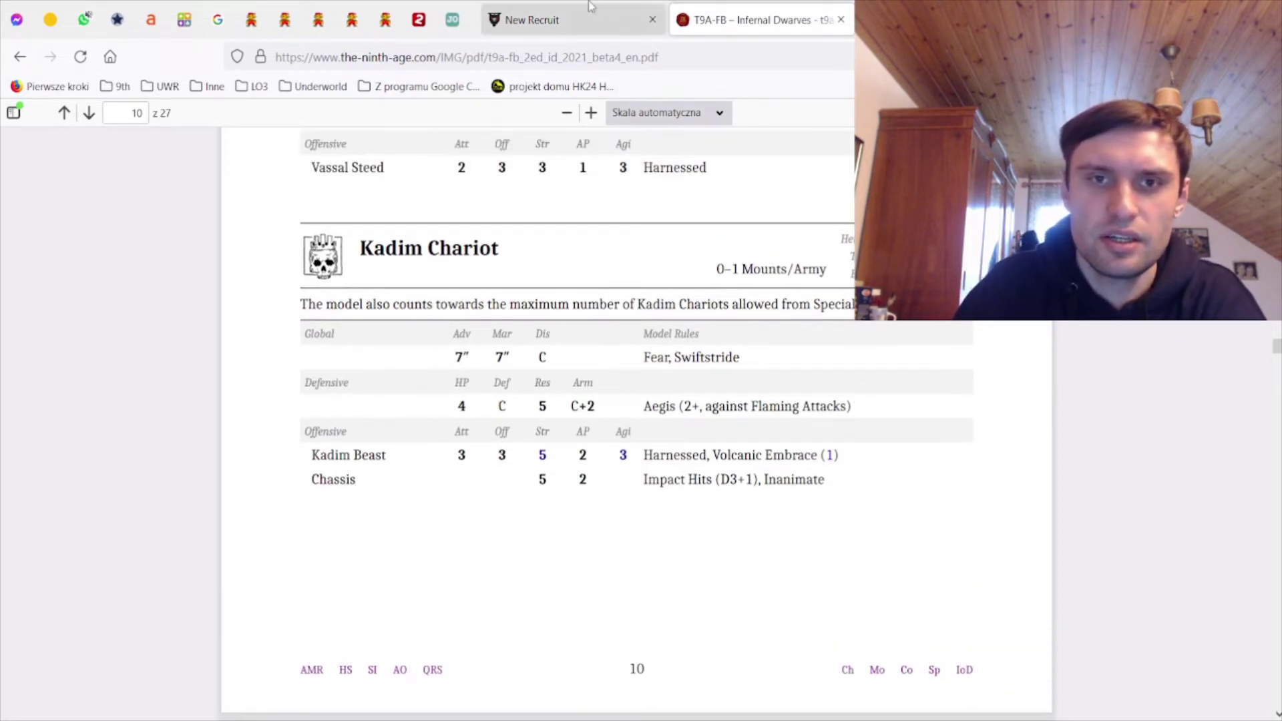
pyautogui.click(532, 20)
pyautogui.scroll(-15, 394, 464)
# Save the Prophet of Lugar, then make the Prophet of Nezibkesh the army General
pyautogui.click(147, 682)
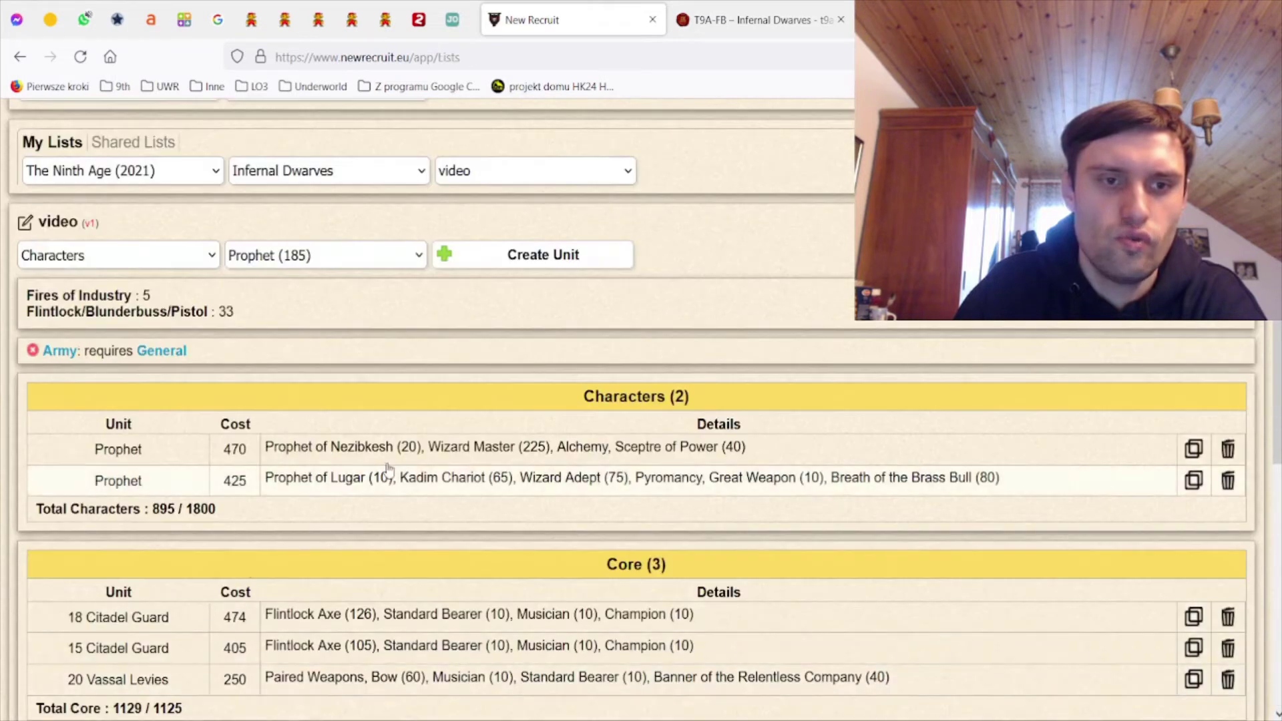
pyautogui.click(366, 452)
pyautogui.scroll(2, 134, 227)
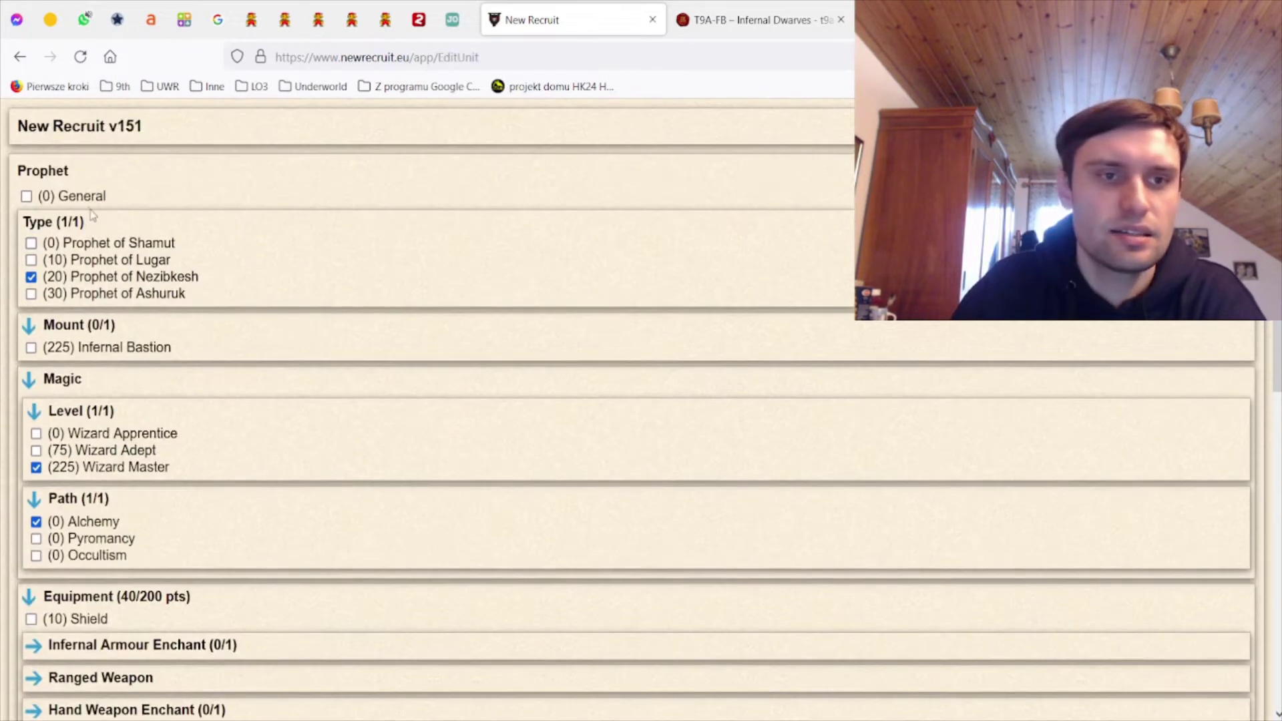
pyautogui.click(88, 200)
pyautogui.scroll(-10, 183, 563)
pyautogui.click(147, 680)
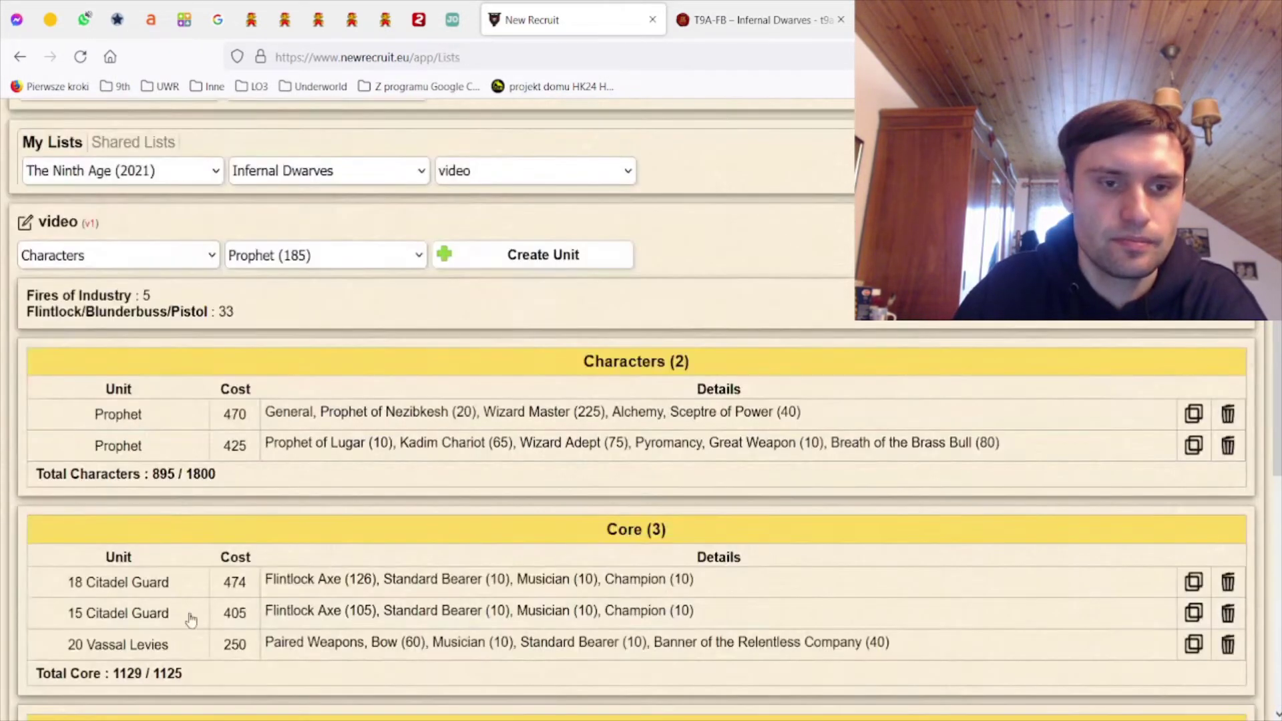
# Scroll through the 'video' list to review its Characters and Core units
pyautogui.scroll(-5, 315, 452)
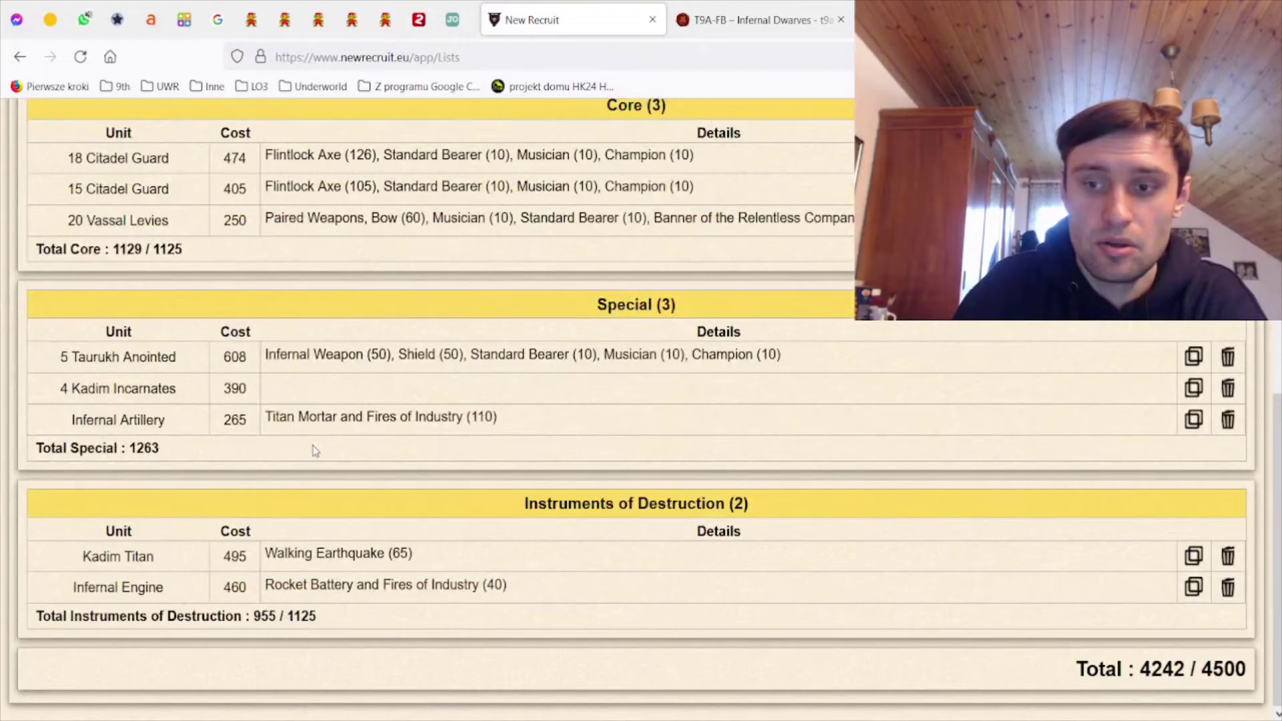
pyautogui.scroll(5, 315, 451)
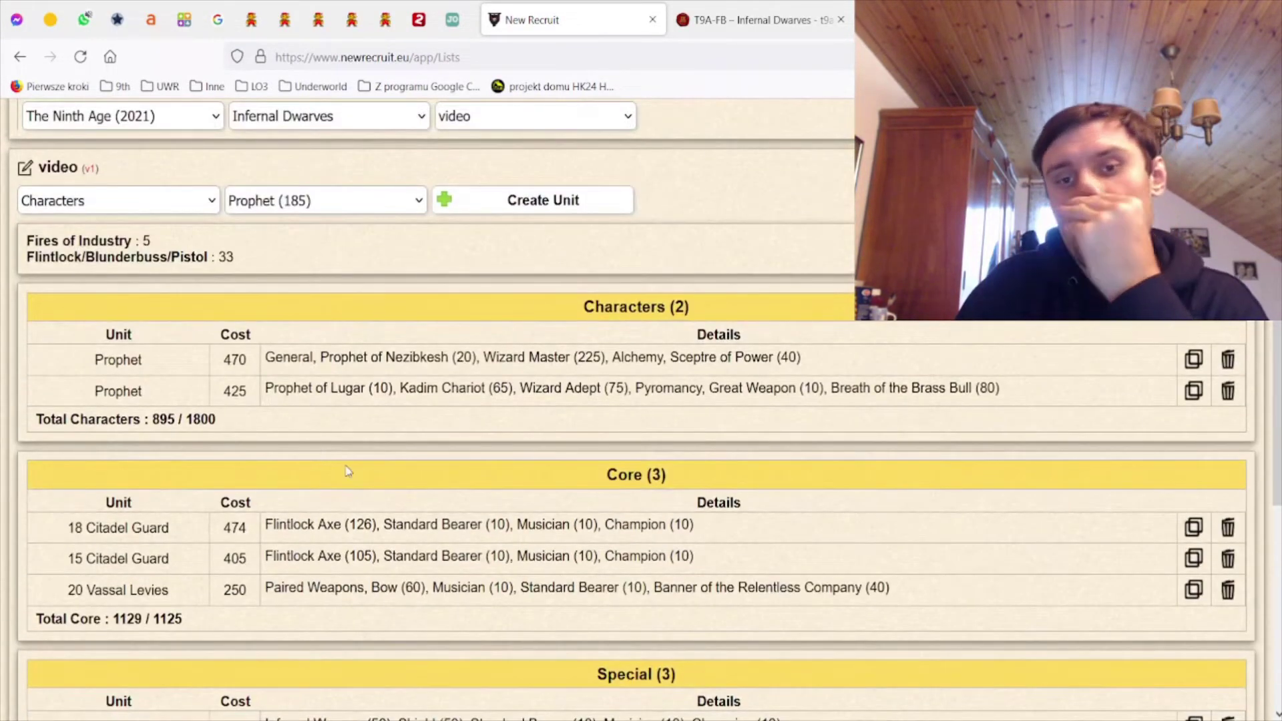
pyautogui.scroll(-5, 355, 467)
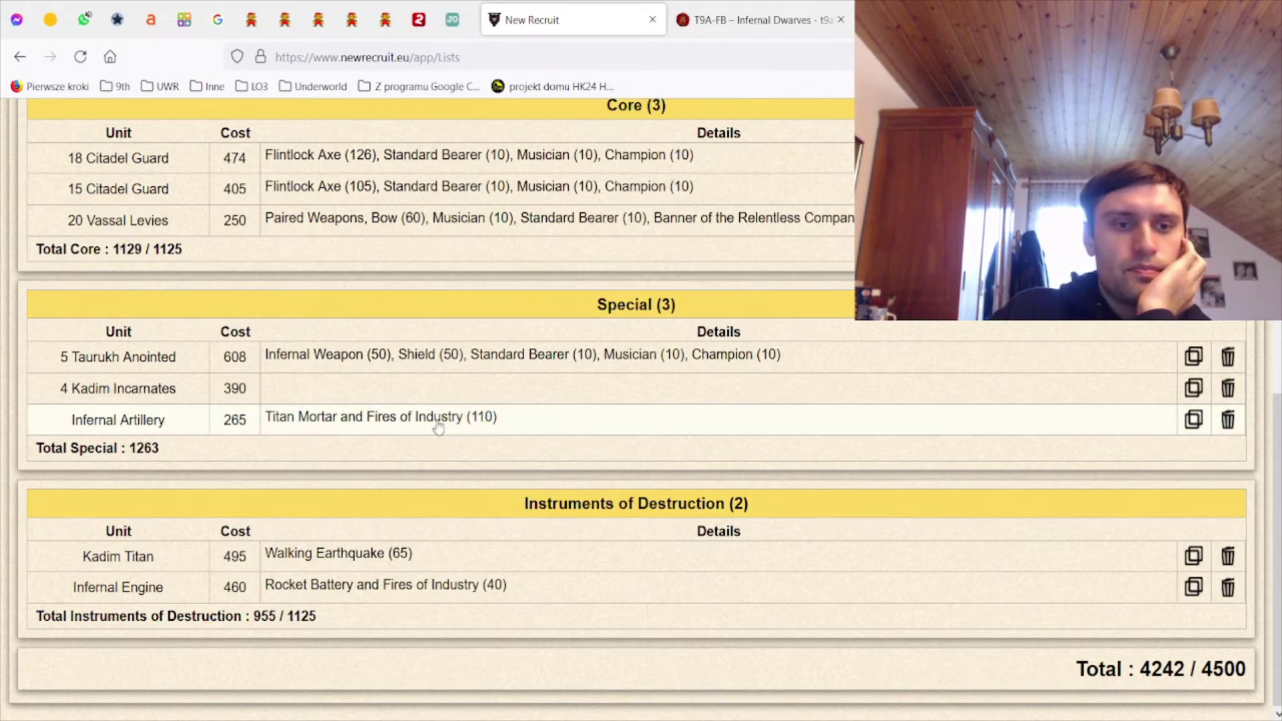
pyautogui.scroll(6, 428, 387)
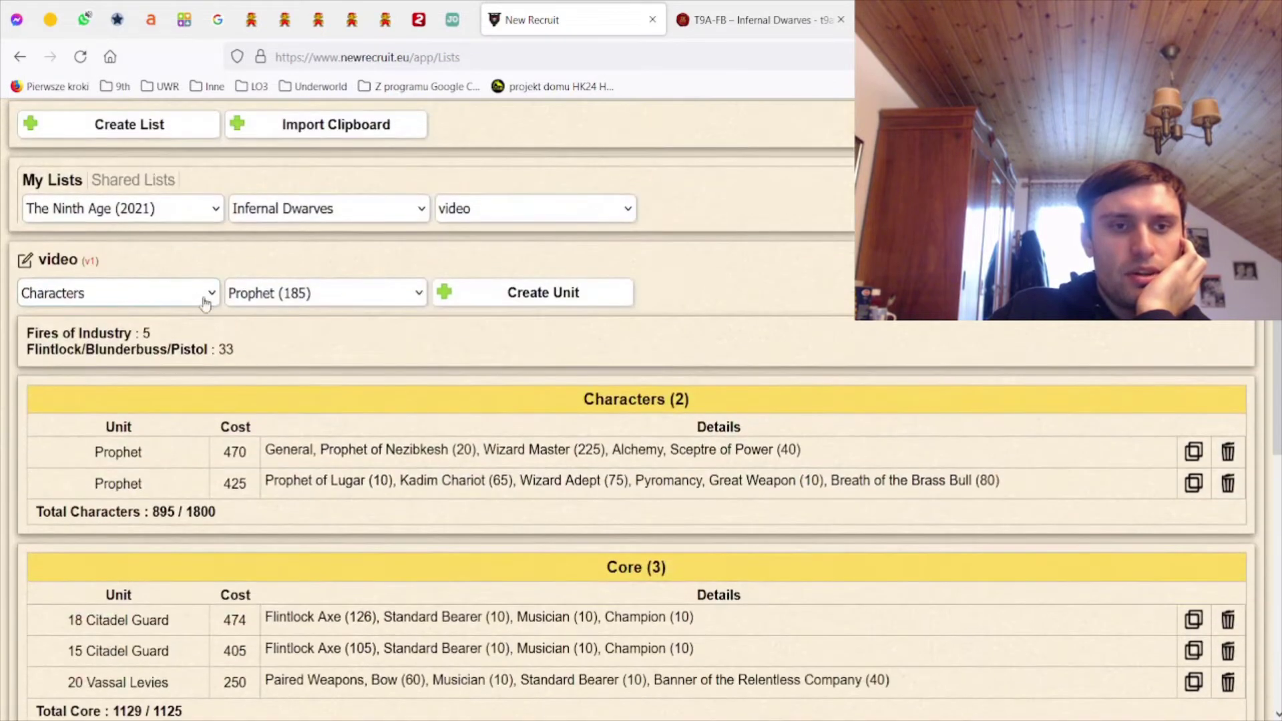
# Create a Special Taurukh Enforcers unit with Paired Weapons and a Musician, and save it
pyautogui.click(158, 295)
pyautogui.click(151, 331)
pyautogui.press('Down')
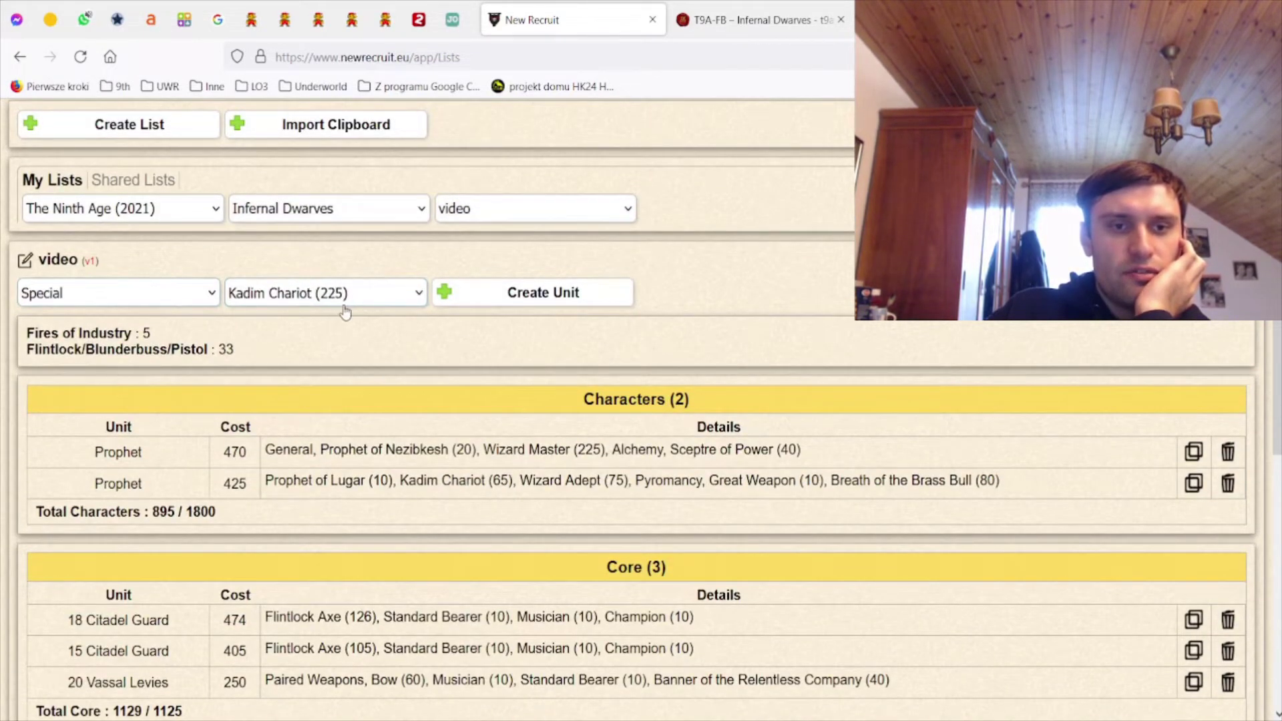
pyautogui.press('Down')
pyautogui.click(532, 298)
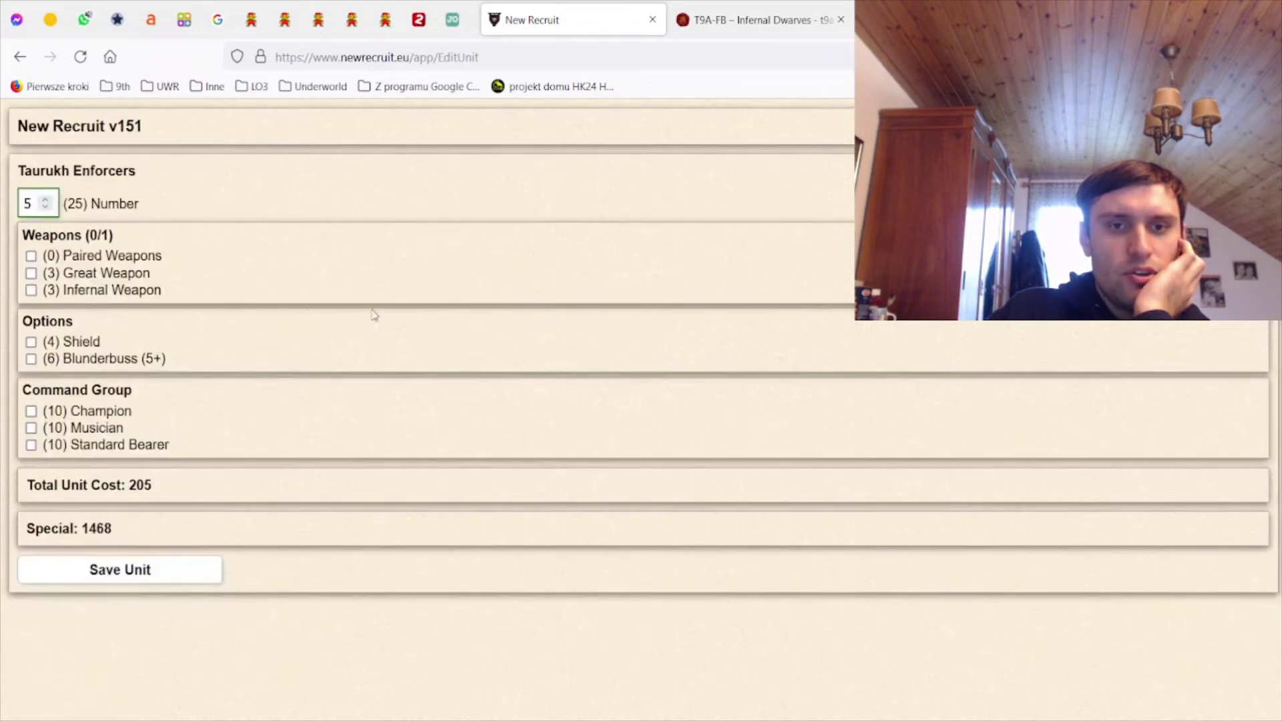
pyautogui.click(137, 259)
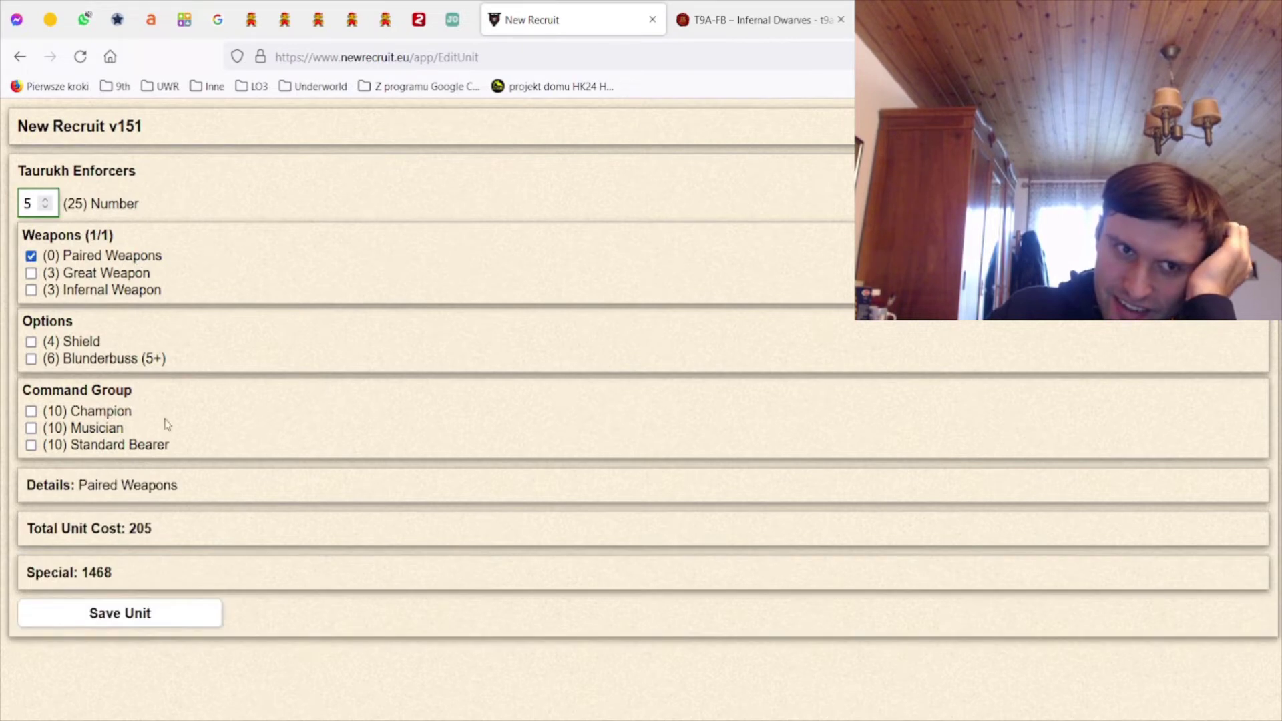
pyautogui.click(120, 426)
pyautogui.click(144, 617)
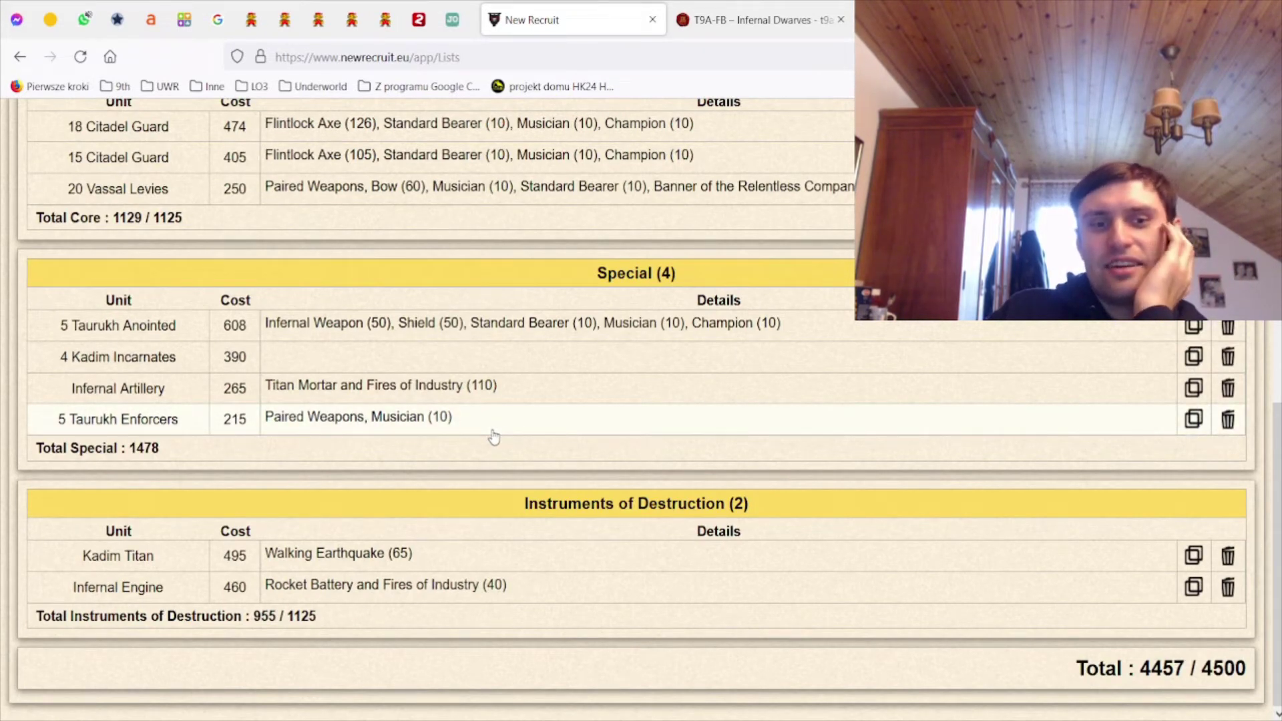
# Delete the 425-point second Prophet of Lugar from the Characters
pyautogui.scroll(5, 494, 438)
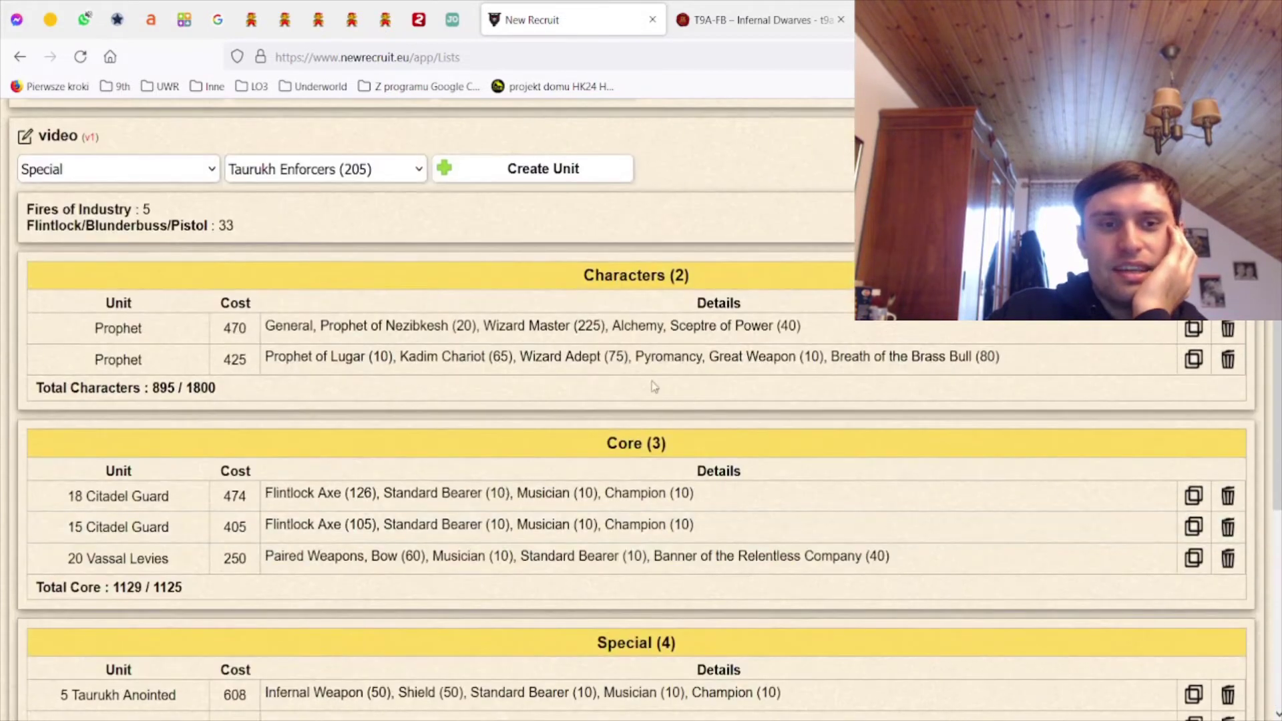
pyautogui.click(1227, 361)
pyautogui.click(766, 313)
pyautogui.scroll(-3, 659, 454)
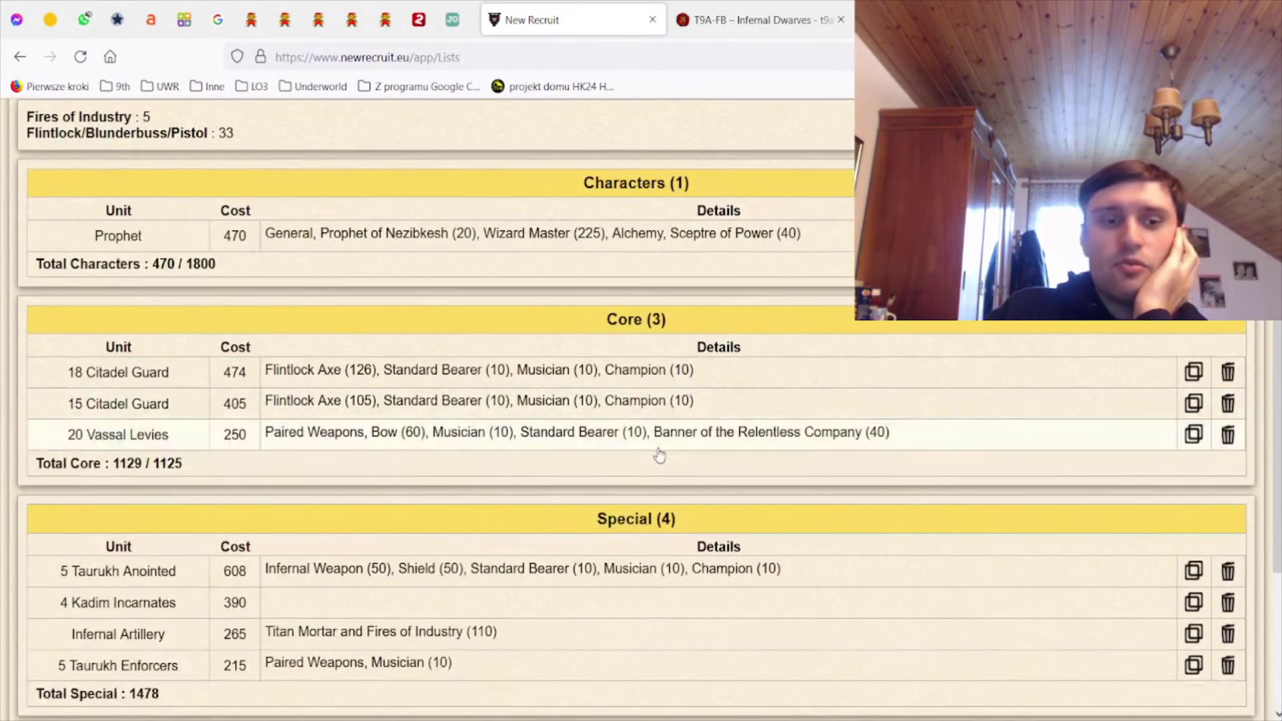
pyautogui.scroll(2, 659, 457)
pyautogui.scroll(-2, 661, 481)
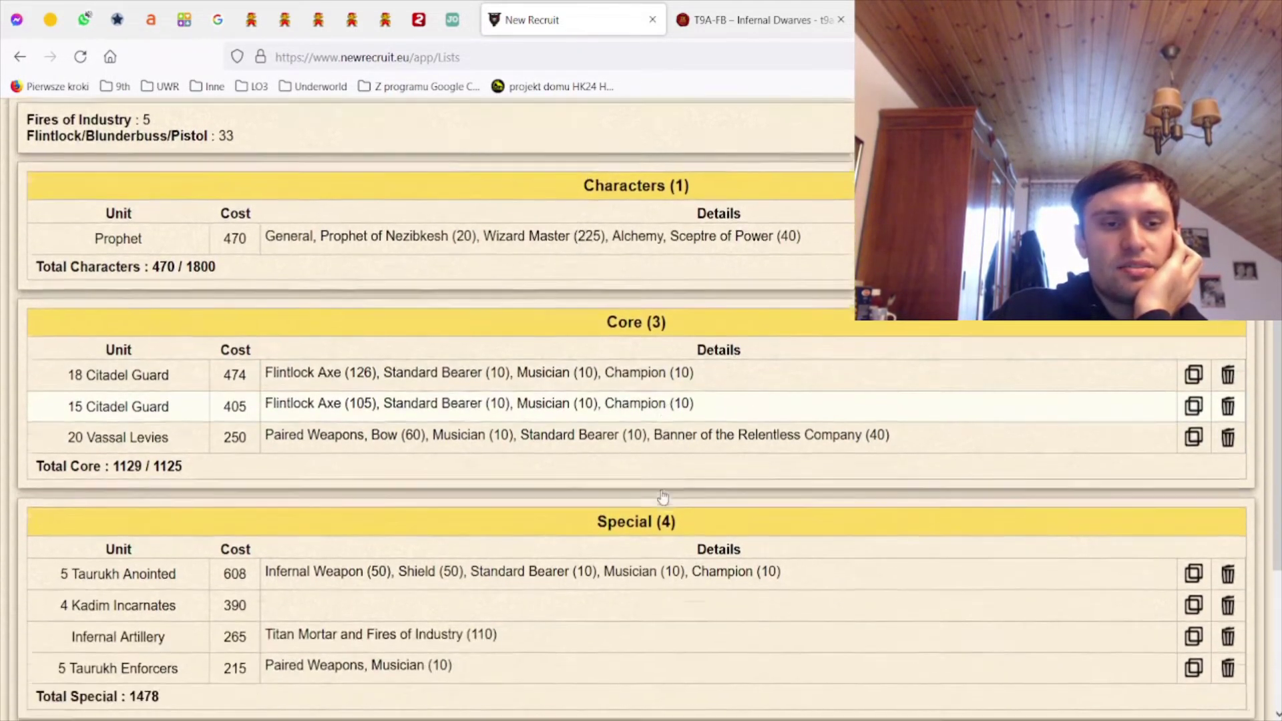
pyautogui.scroll(-2, 662, 497)
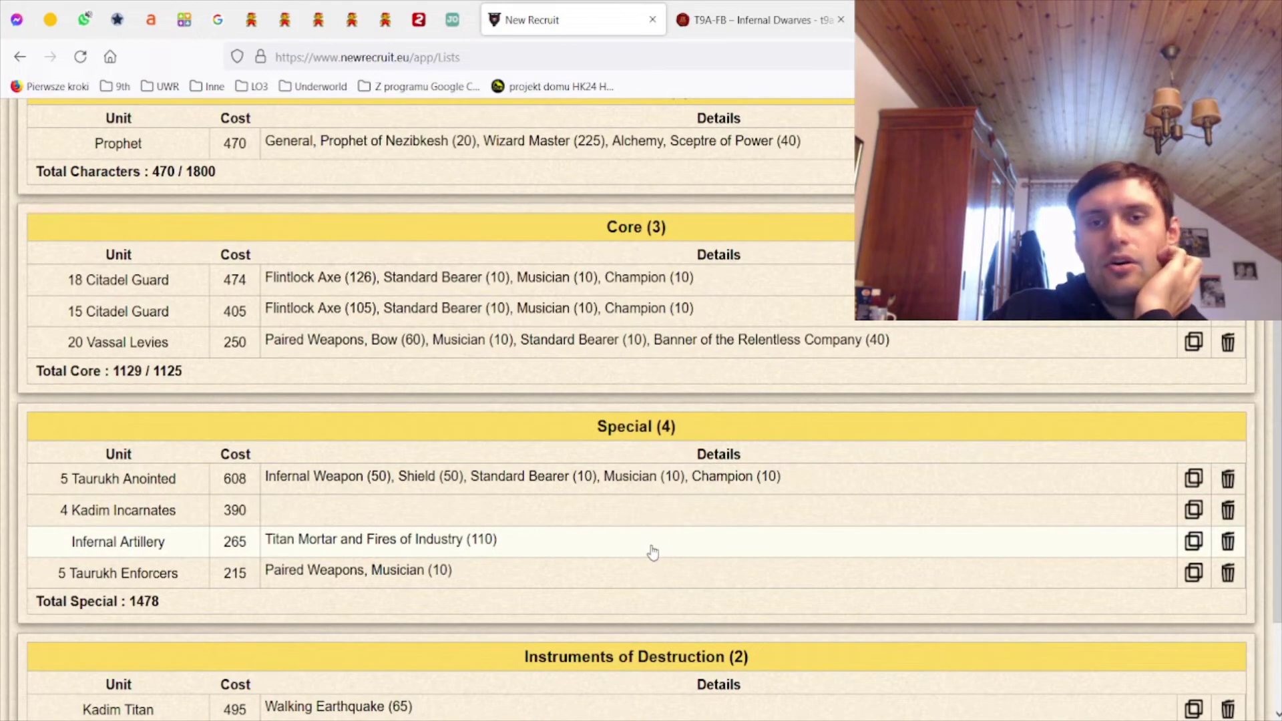
pyautogui.scroll(1, 634, 553)
pyautogui.scroll(2, 632, 554)
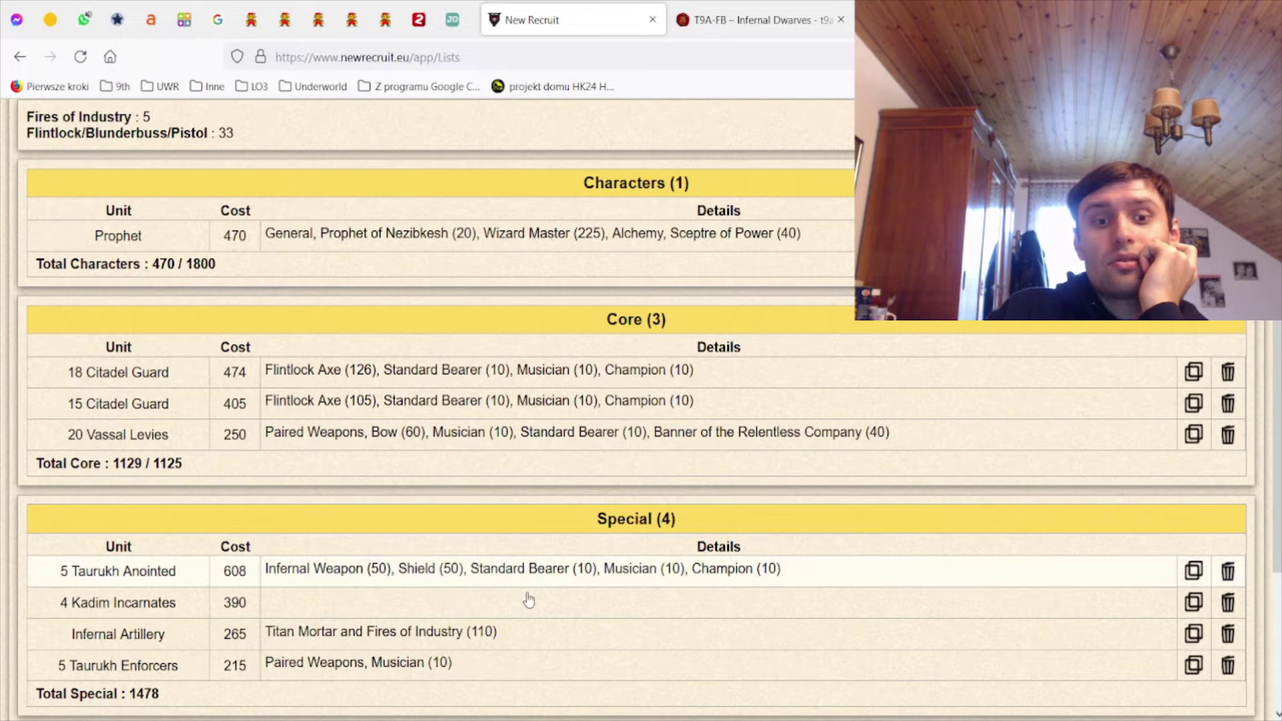
# Remove the Infernal Weapon and Shield from the Taurukh Anointed and save them at 508 points
pyautogui.click(500, 571)
pyautogui.click(59, 289)
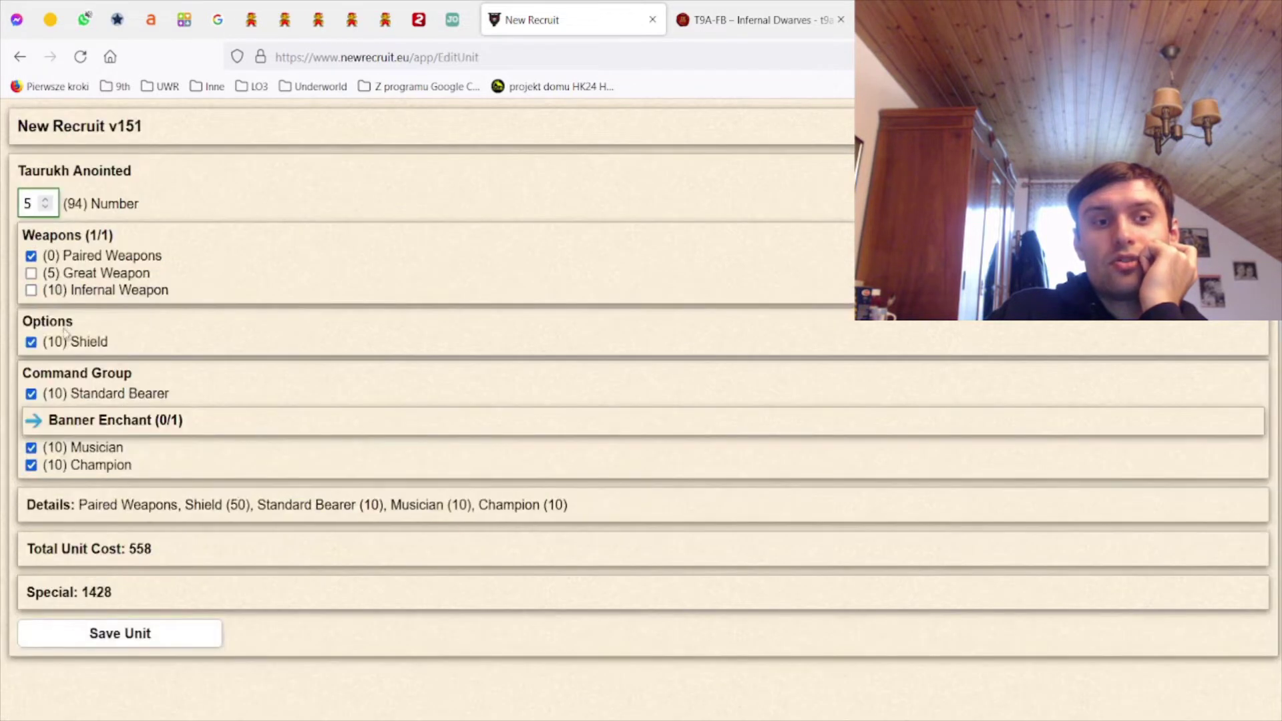
pyautogui.click(66, 341)
pyautogui.click(124, 642)
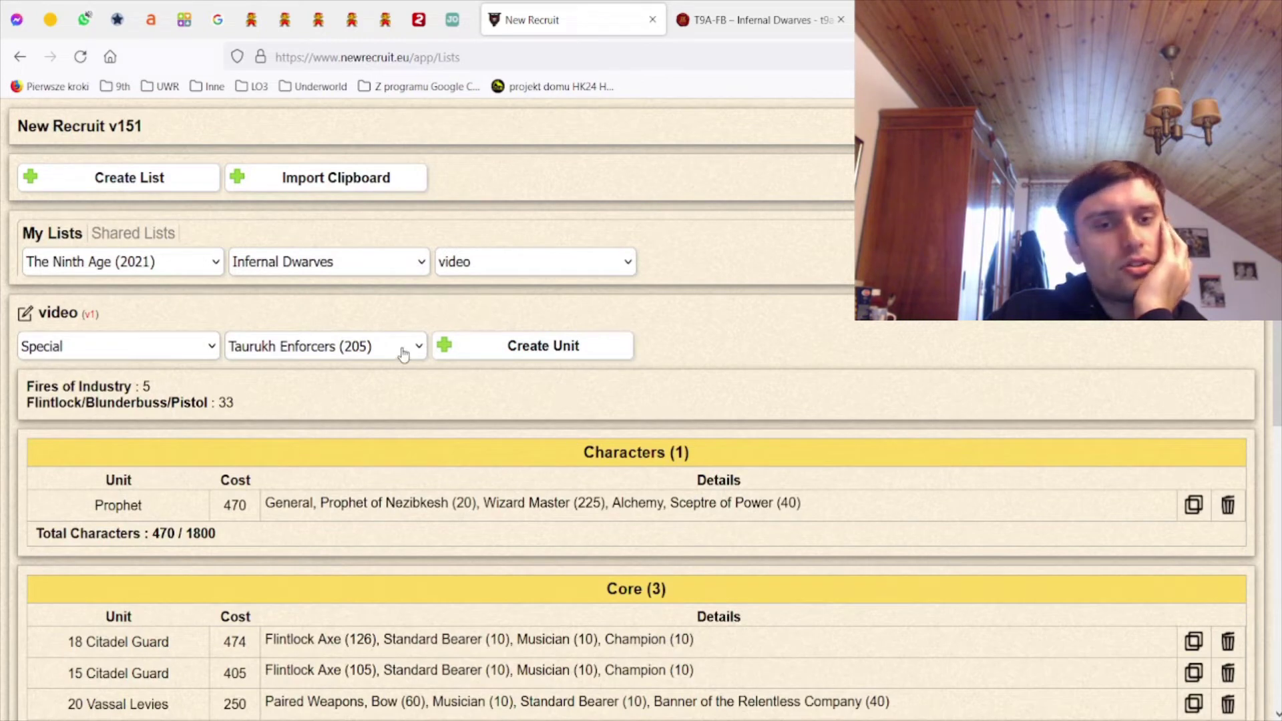
pyautogui.scroll(-8, 454, 401)
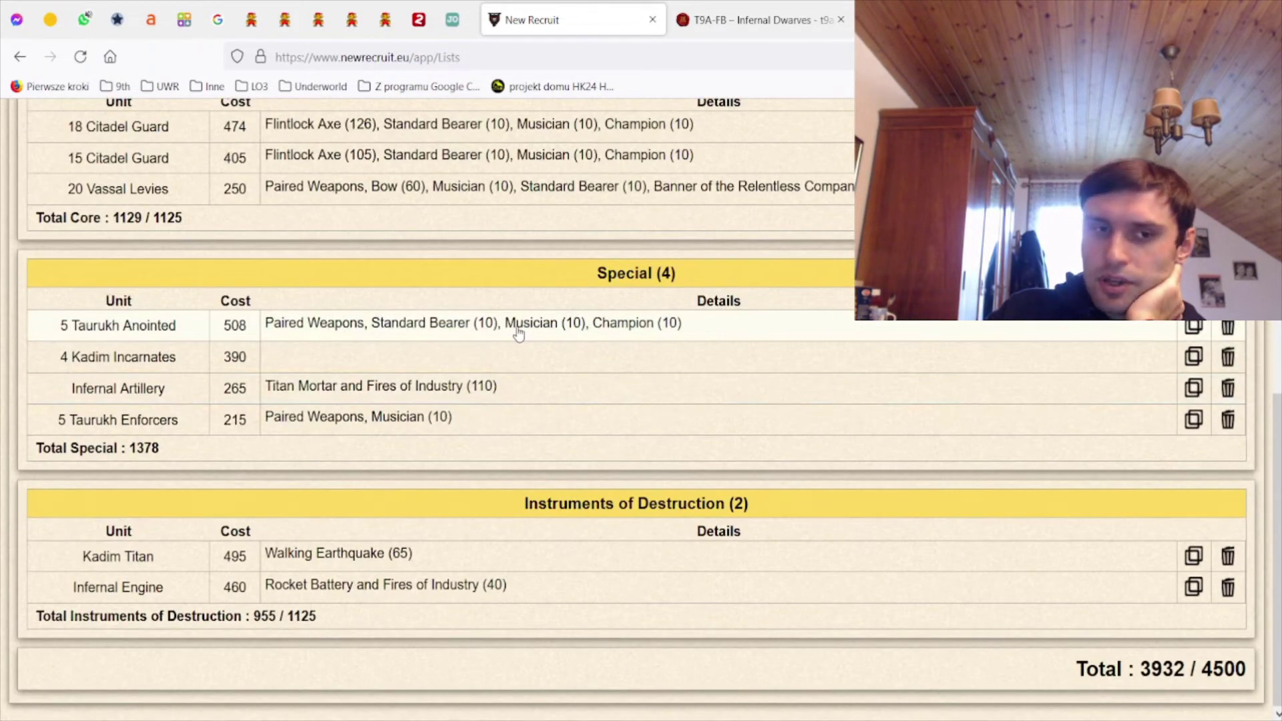
pyautogui.scroll(5, 518, 332)
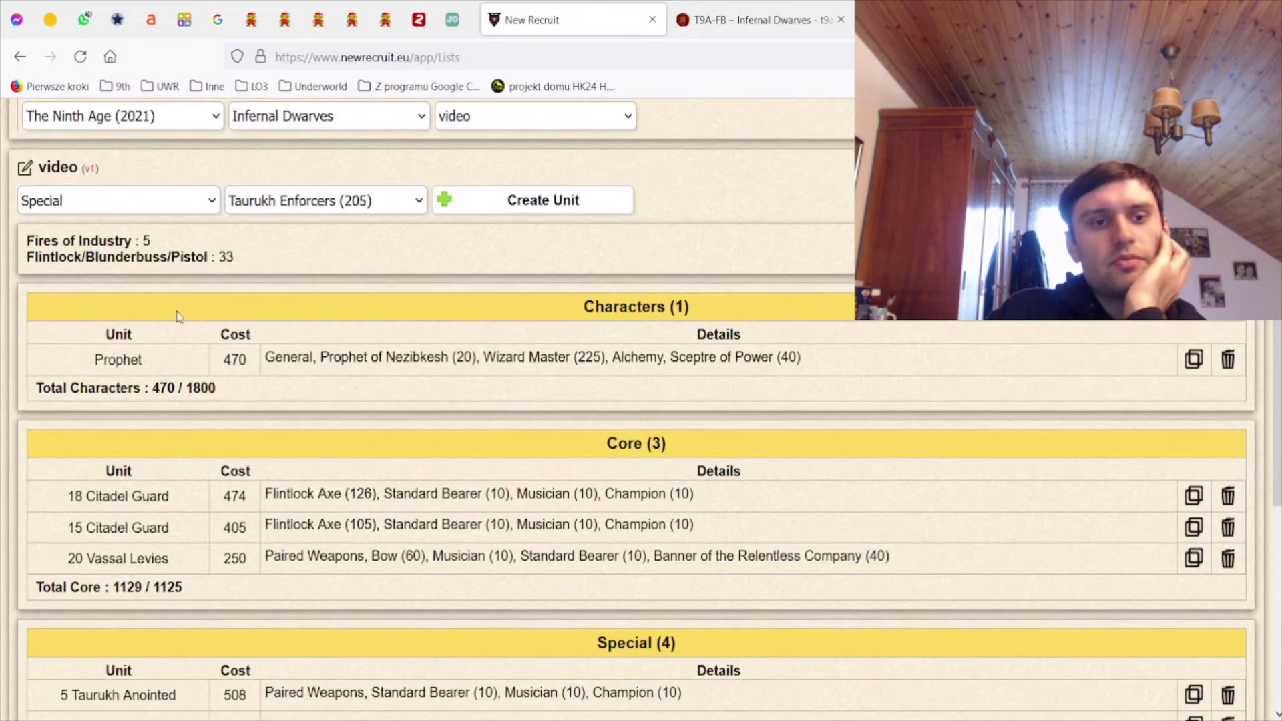
pyautogui.click(151, 205)
# Create a Taurukh Commissioner as Battle Standard Bearer with the Destiny's Call armour enchant
pyautogui.click(144, 225)
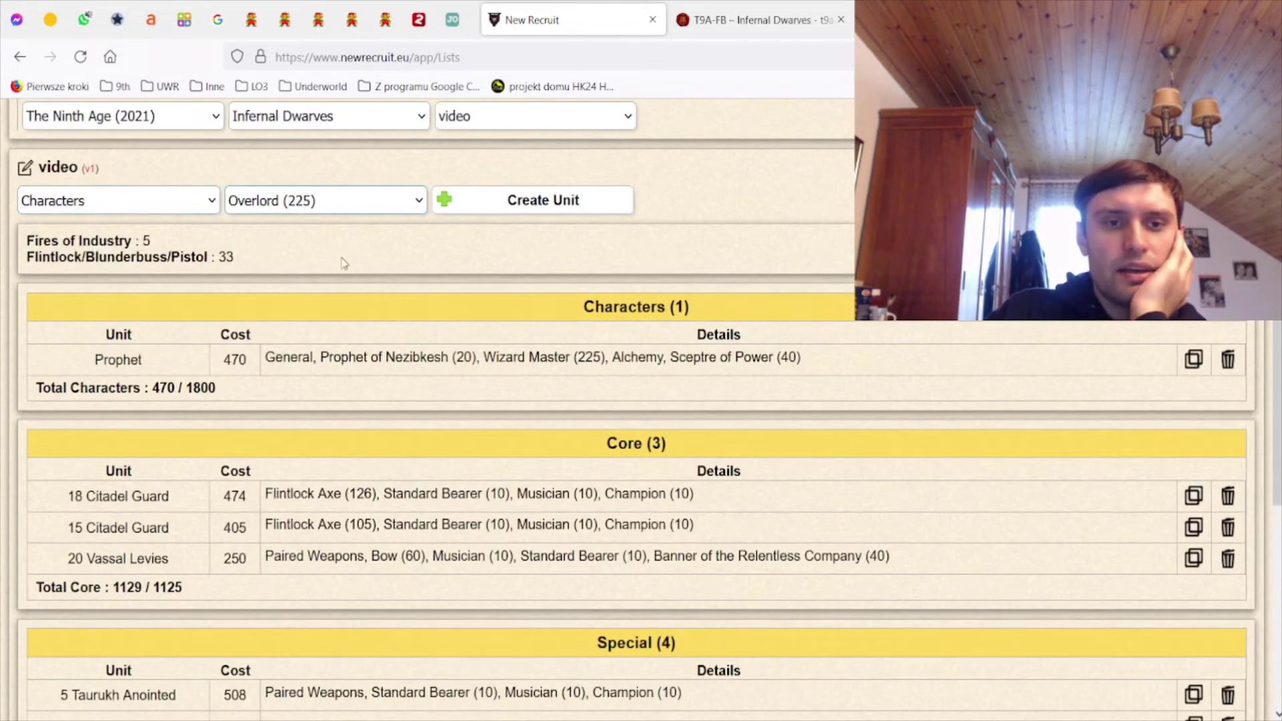
pyautogui.press('Down')
pyautogui.click(529, 200)
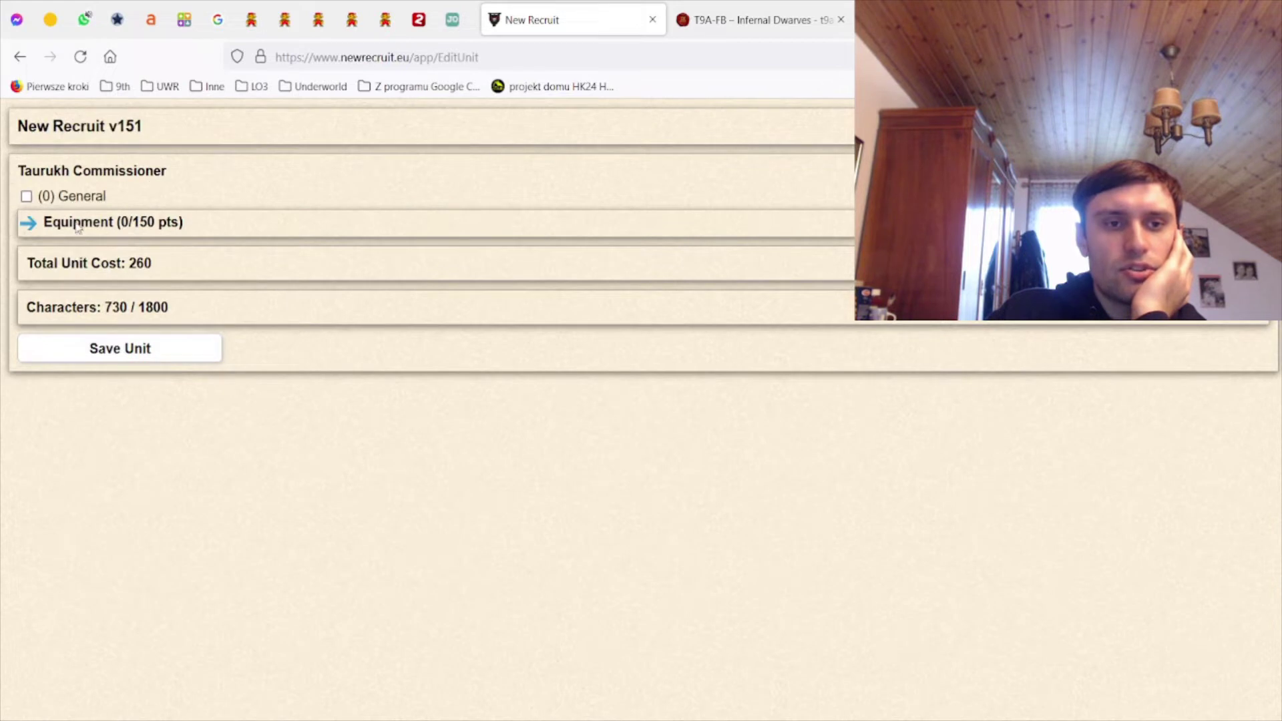
pyautogui.click(74, 222)
pyautogui.click(81, 248)
pyautogui.click(79, 302)
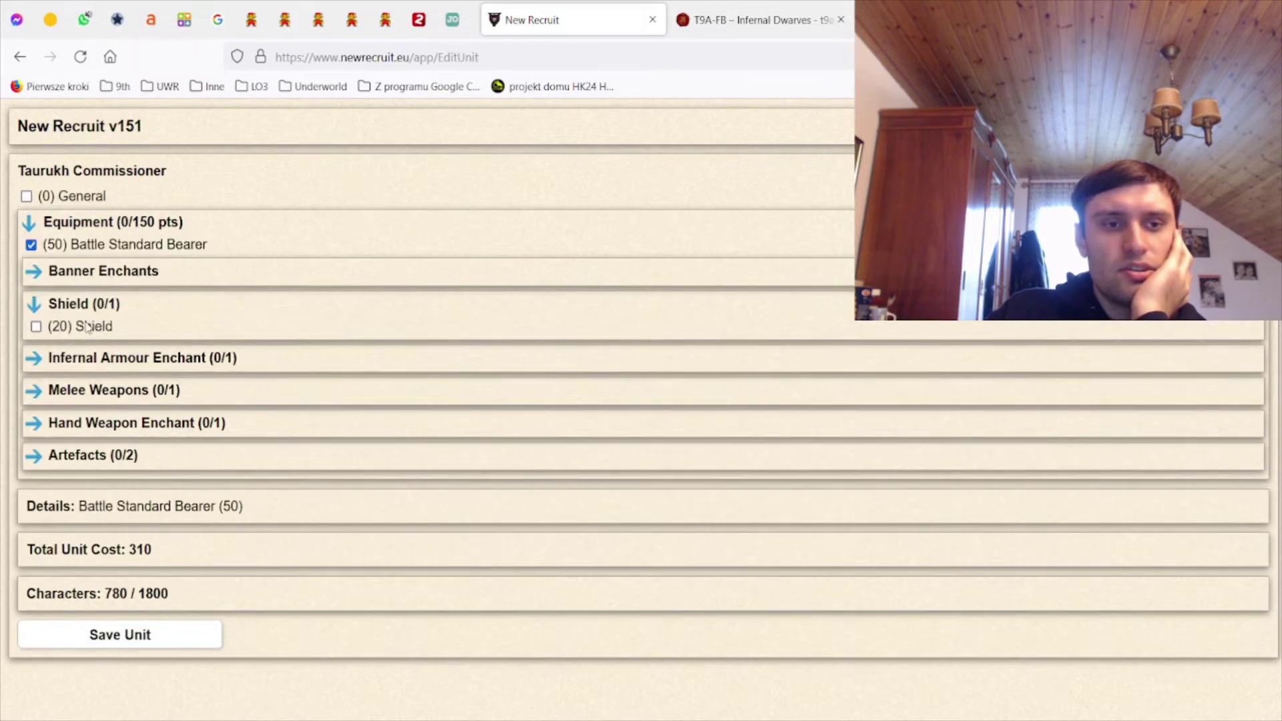
pyautogui.click(105, 361)
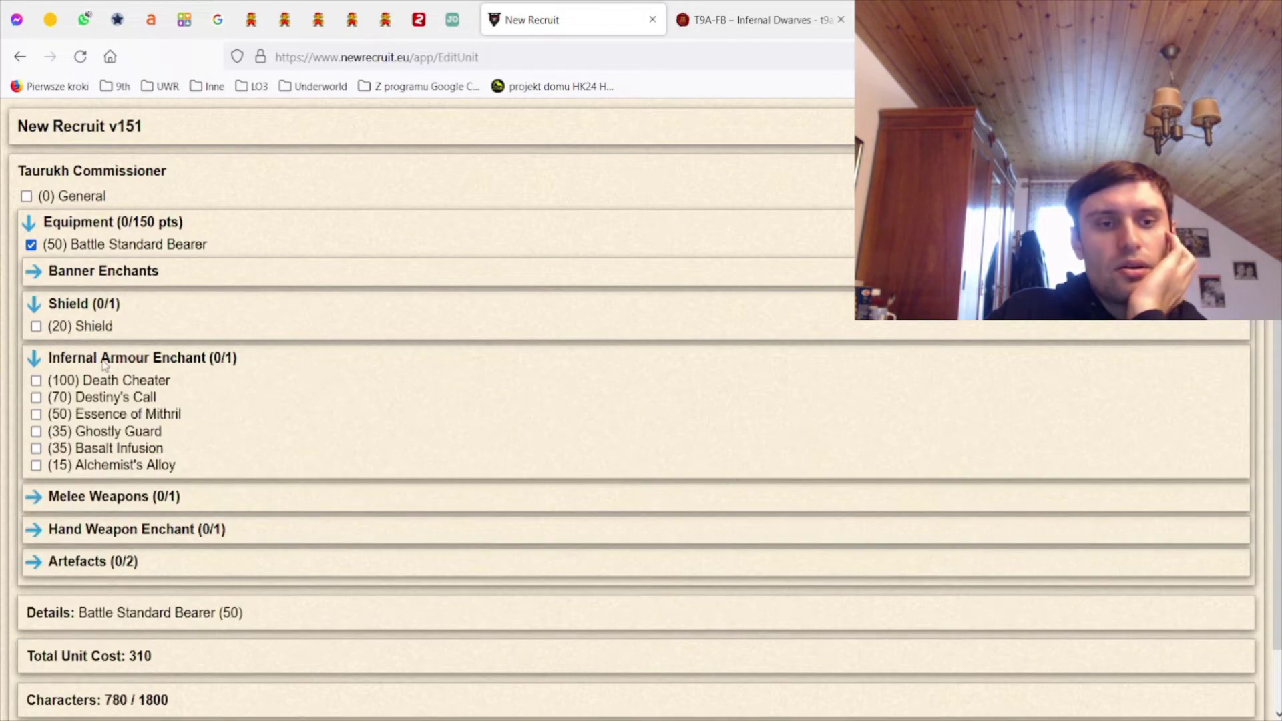
pyautogui.click(107, 398)
pyautogui.click(137, 362)
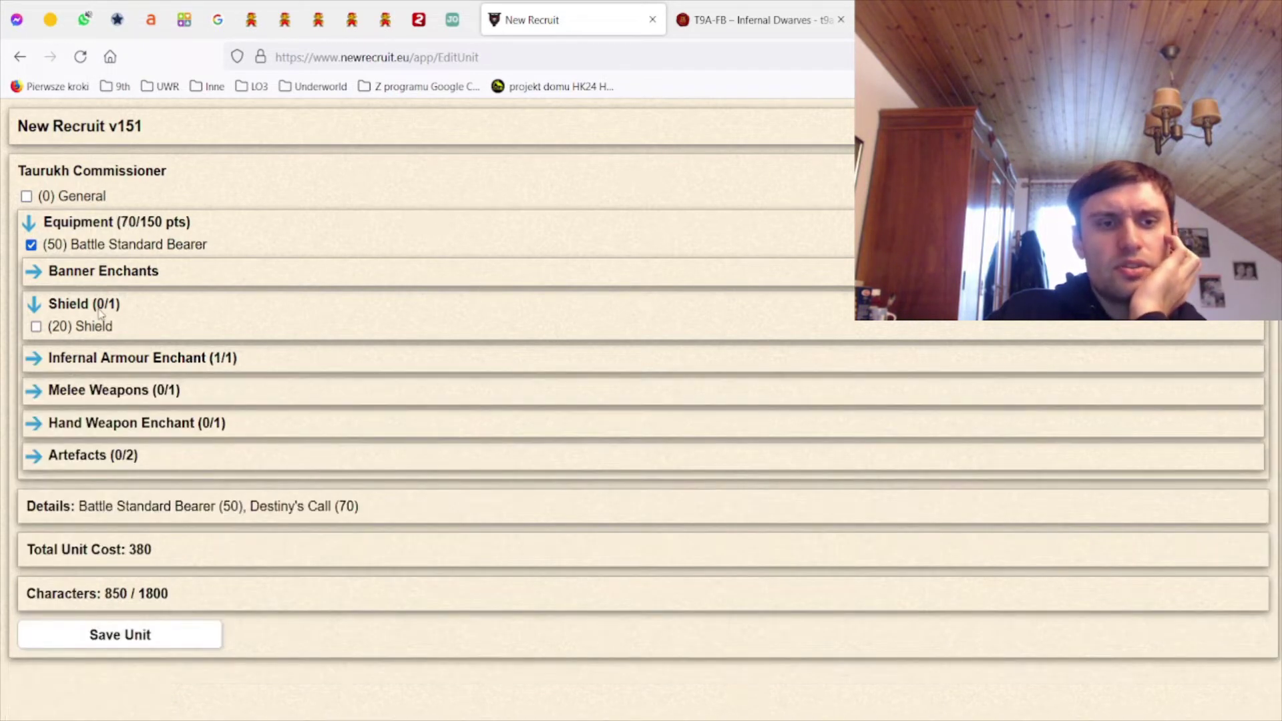
pyautogui.click(84, 304)
# Give the Commissioner King Slayer Paired Weapons and save him at 435 points
pyautogui.click(100, 371)
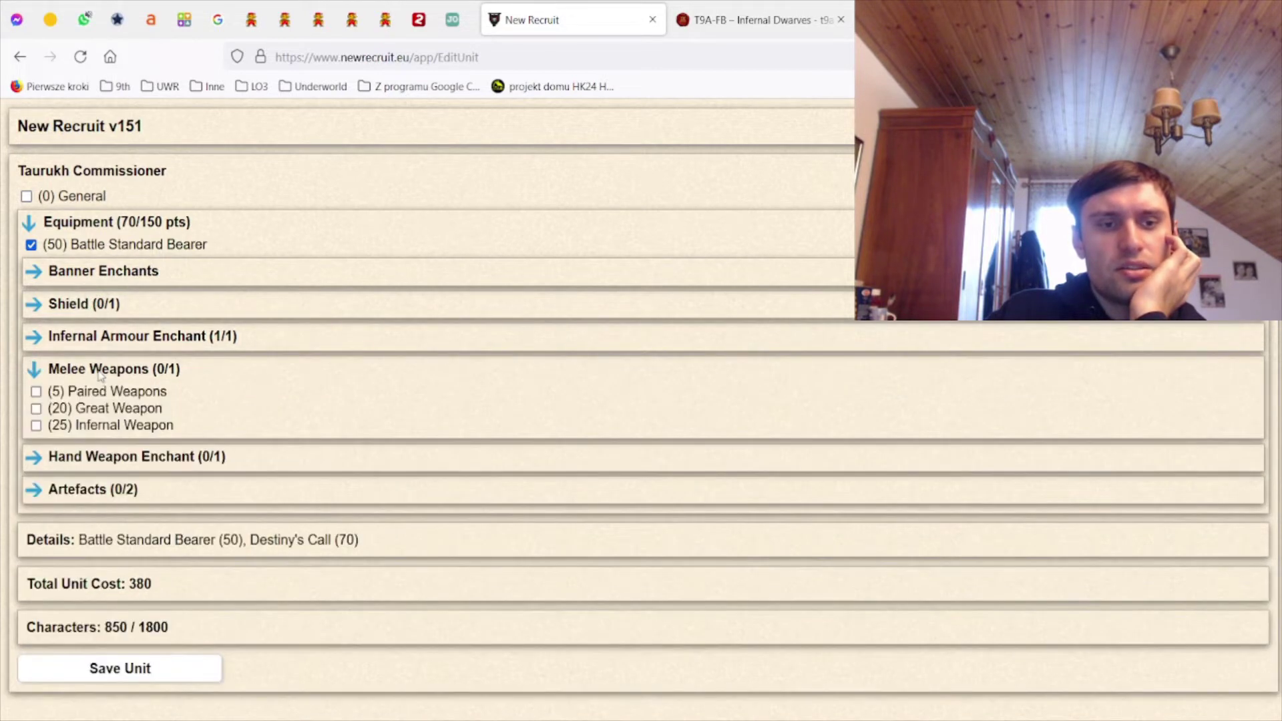
pyautogui.click(36, 391)
pyautogui.click(116, 421)
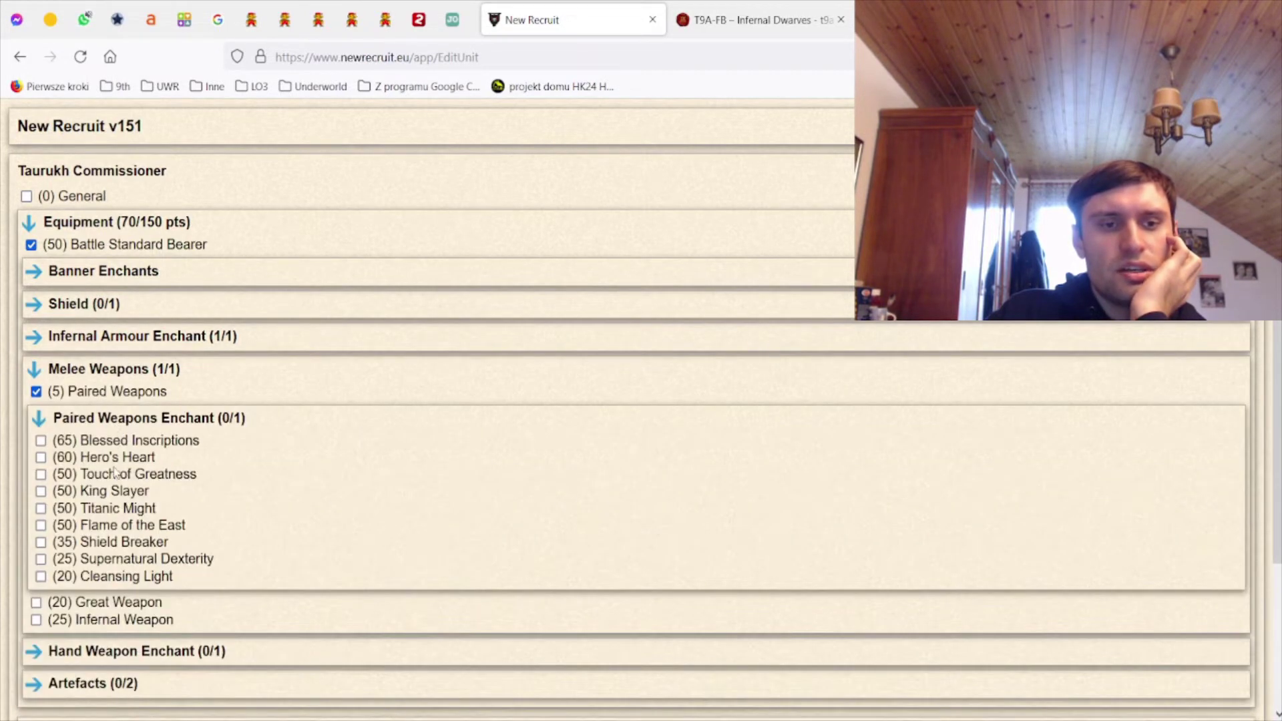
pyautogui.click(108, 494)
pyautogui.scroll(-2, 138, 572)
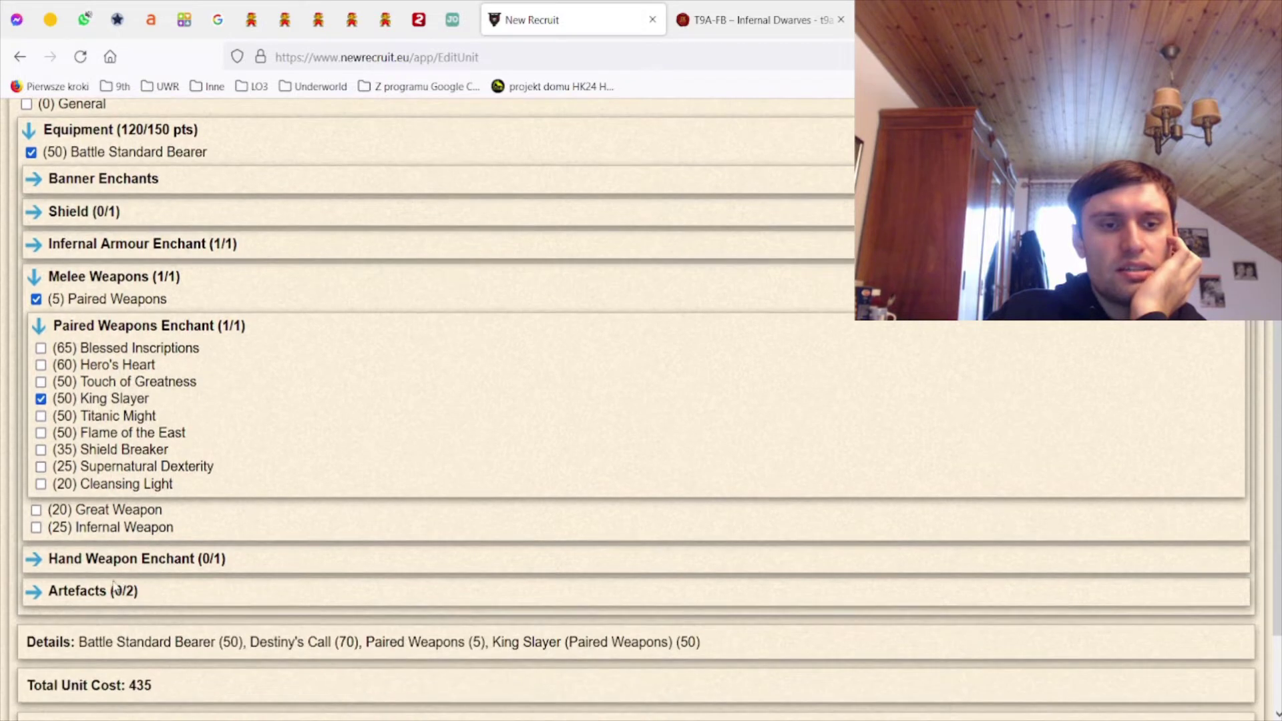
pyautogui.click(113, 591)
pyautogui.click(115, 591)
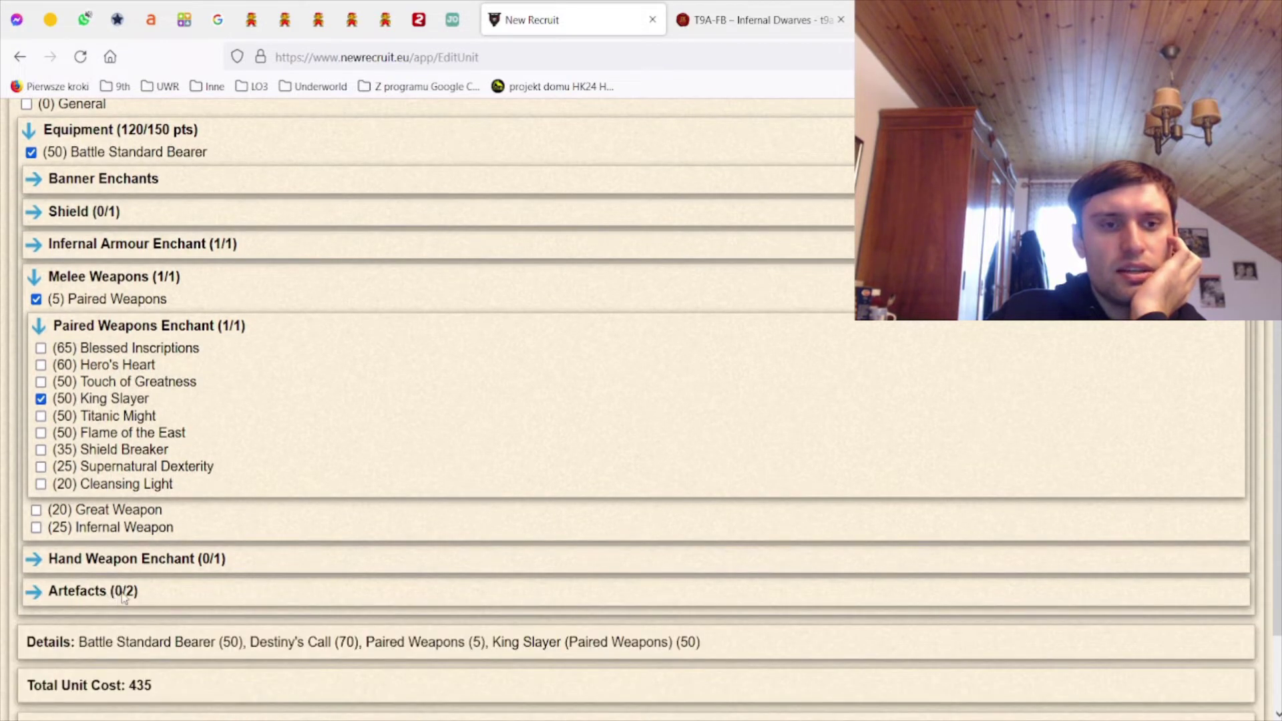
pyautogui.click(124, 593)
pyautogui.scroll(-6, 253, 521)
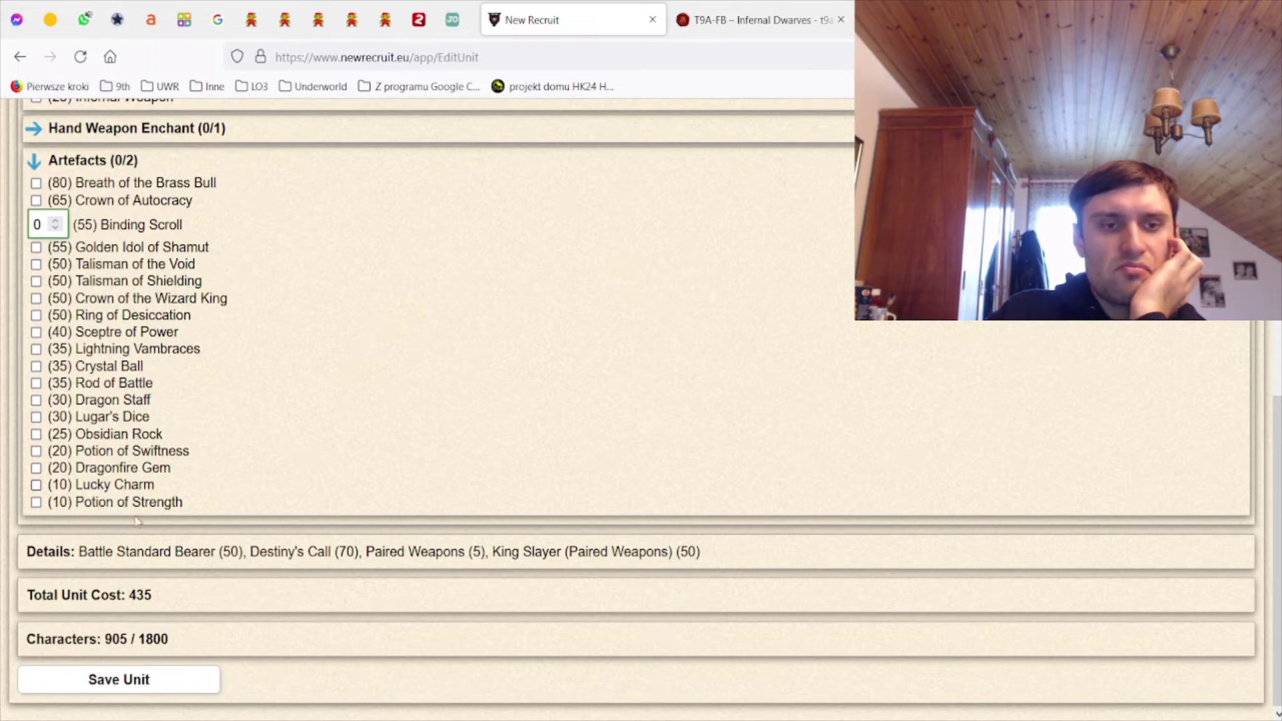
pyautogui.click(151, 681)
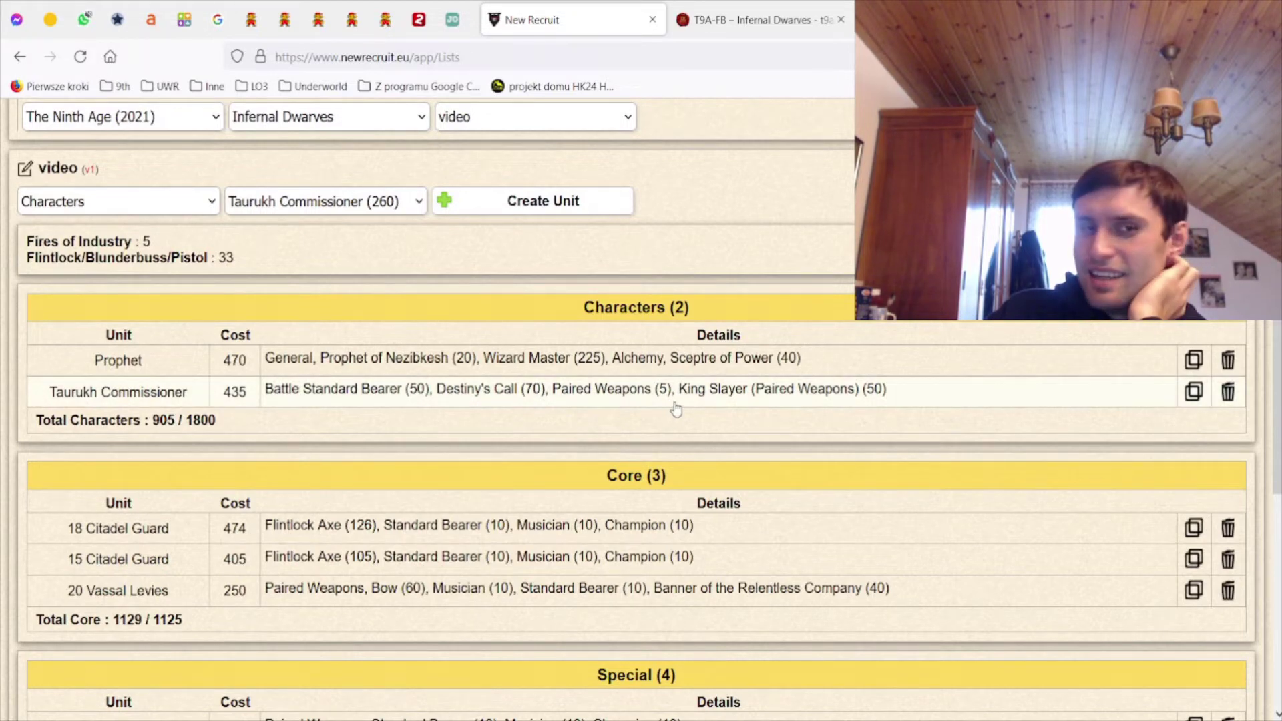
pyautogui.scroll(-6, 676, 409)
# Create a new Vassal Conjurer character
pyautogui.scroll(8, 690, 435)
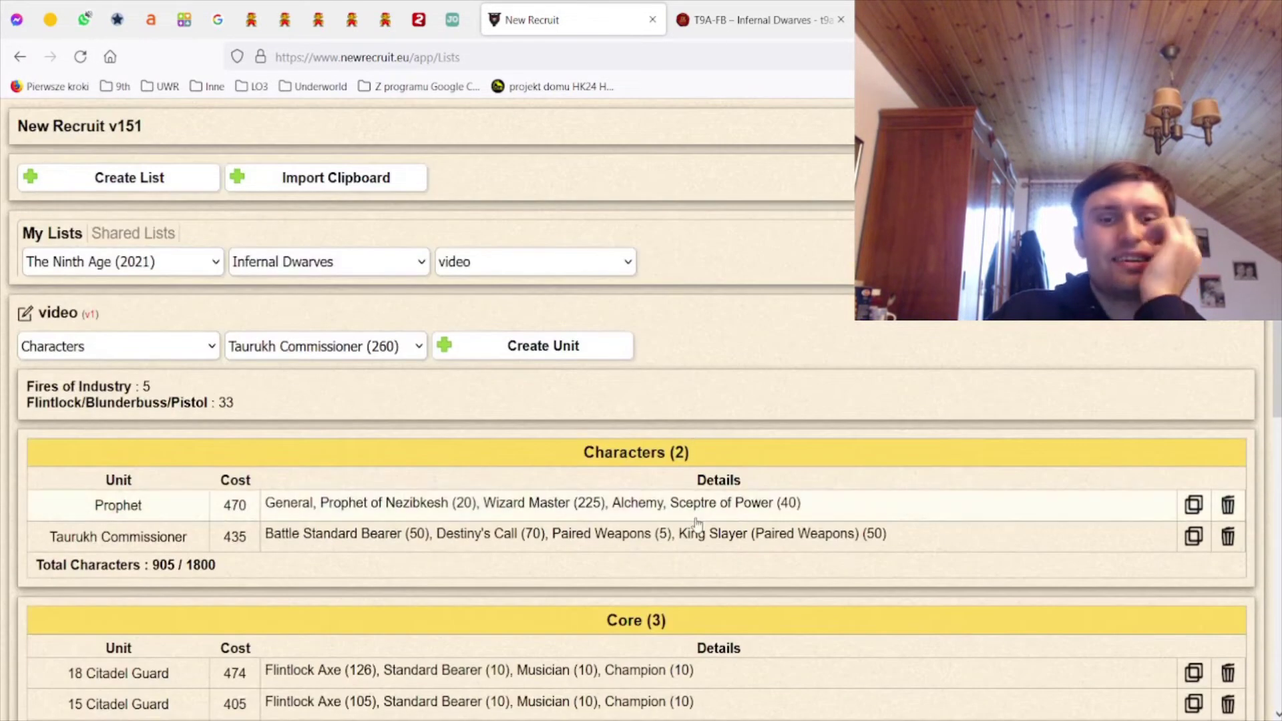
pyautogui.scroll(-1, 706, 444)
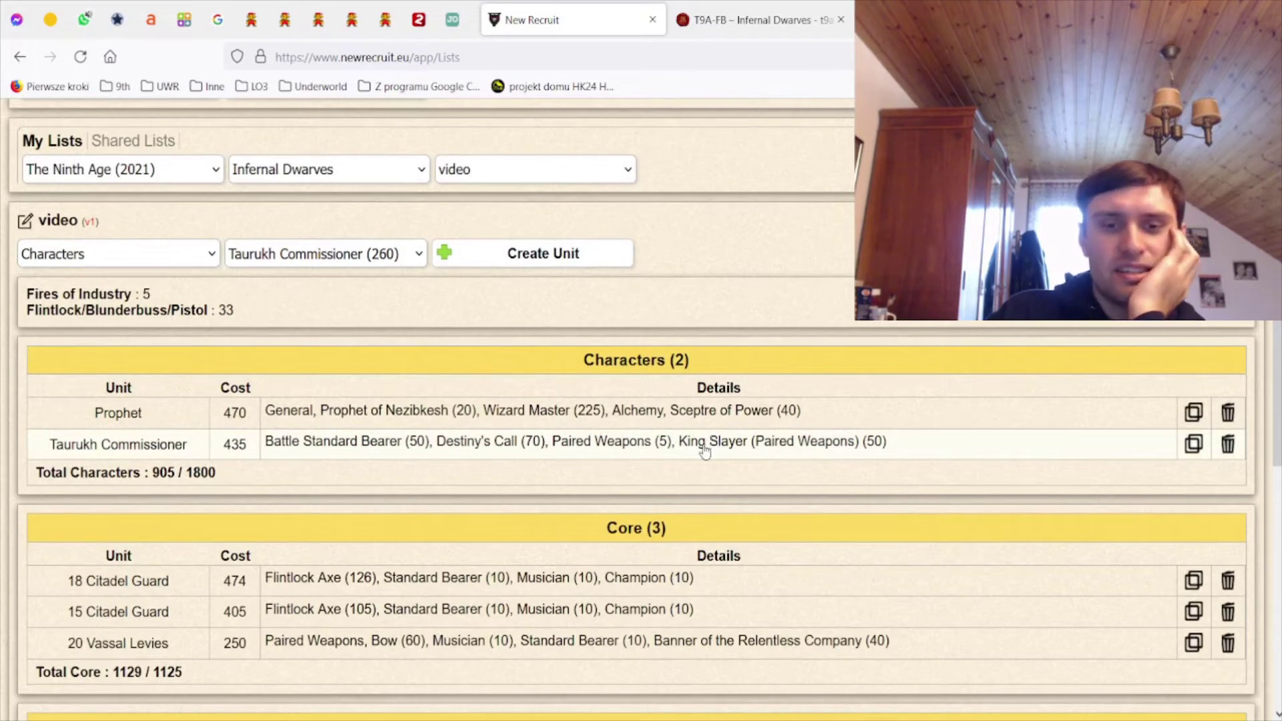
pyautogui.scroll(-3, 713, 434)
pyautogui.scroll(4, 712, 469)
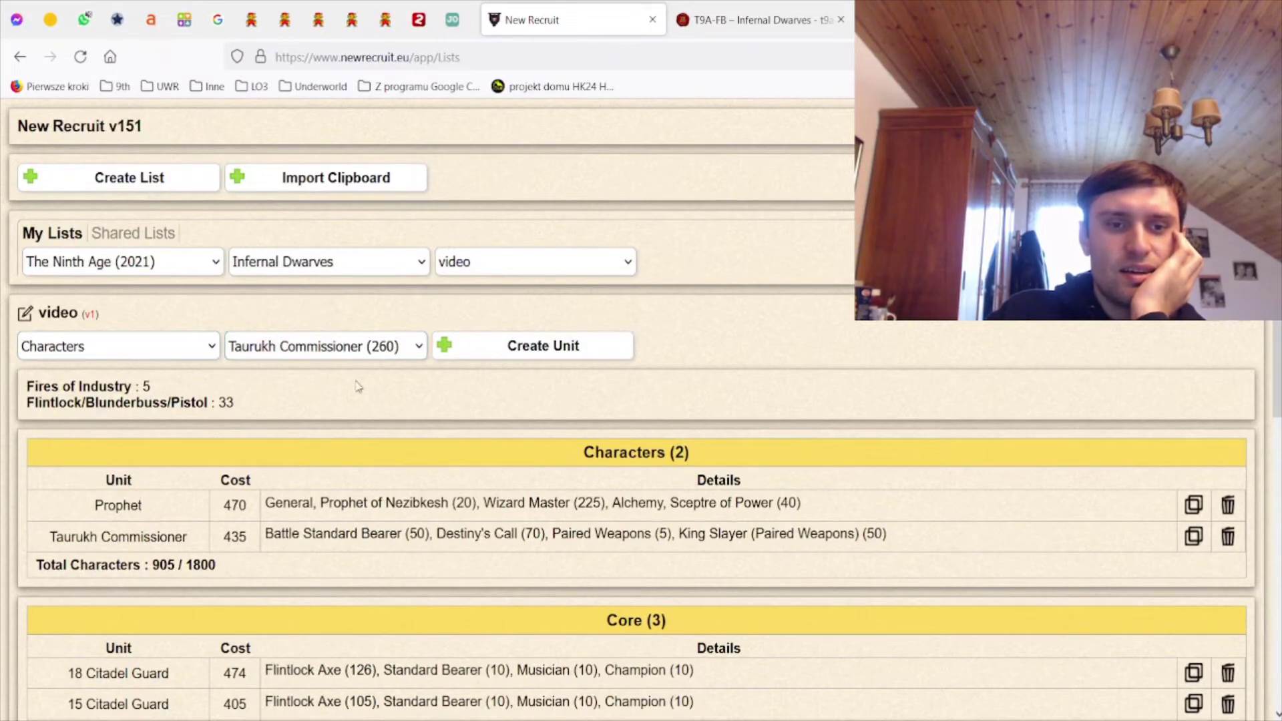
pyautogui.press('Down')
pyautogui.click(526, 346)
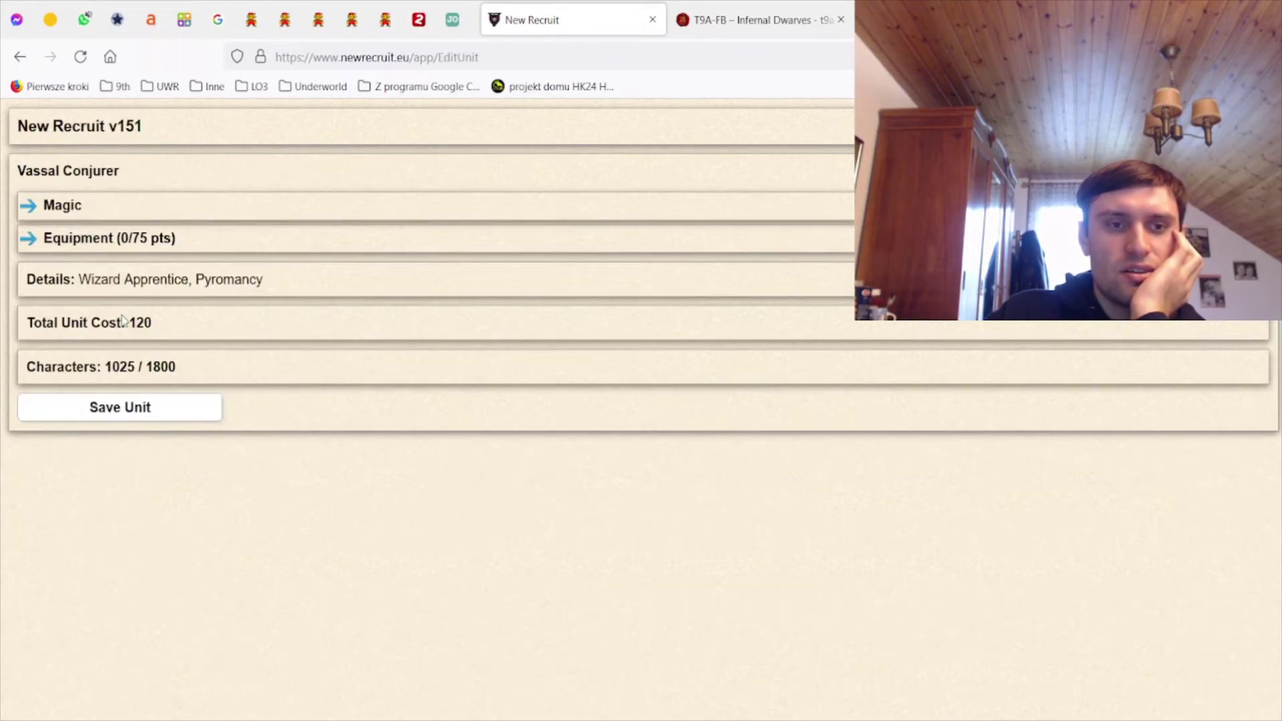
# Make the Conjurer a Witchcraft Wizard Adept on a Vassal Steed and save it at 210 points
pyautogui.click(94, 239)
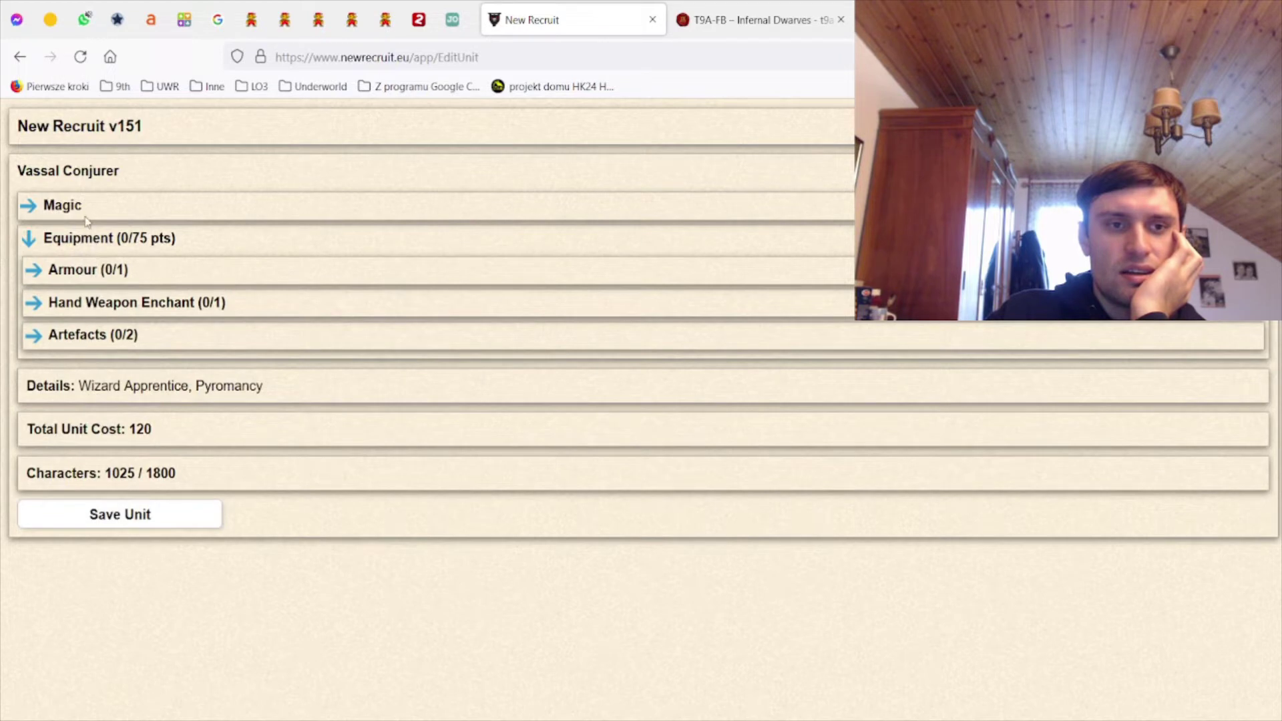
pyautogui.click(83, 211)
pyautogui.click(79, 237)
pyautogui.click(81, 278)
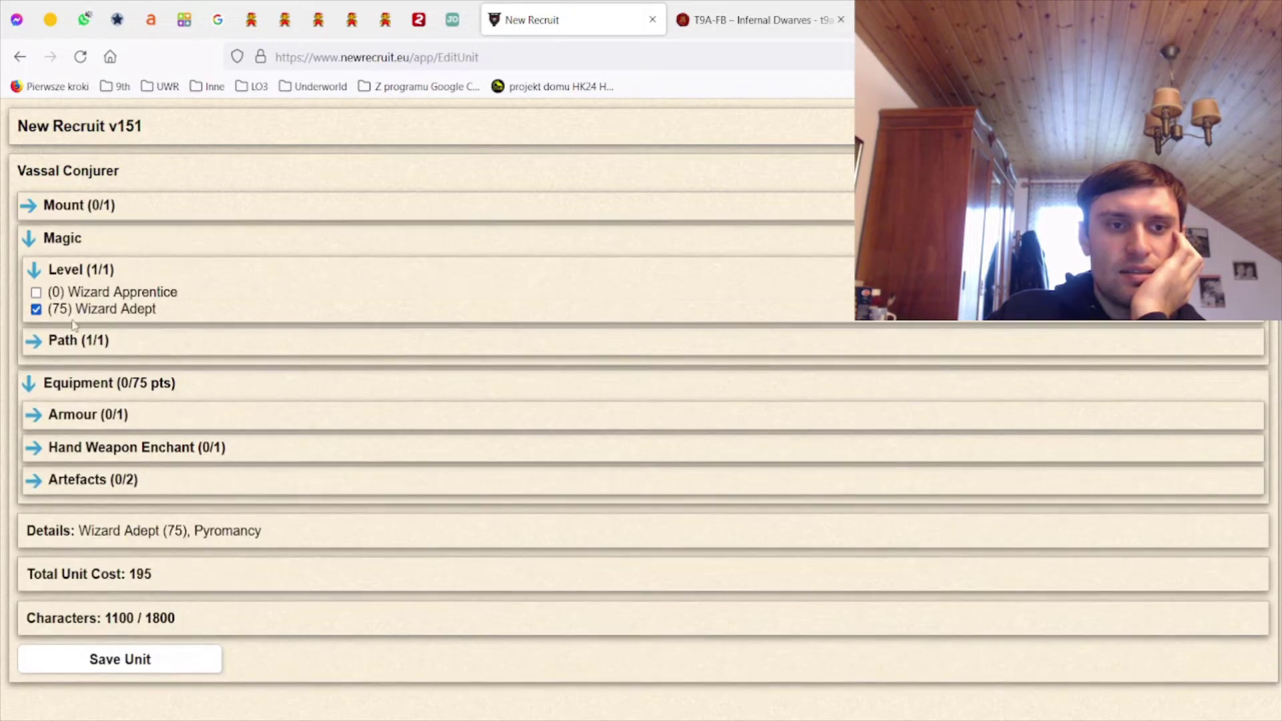
pyautogui.click(72, 342)
pyautogui.click(77, 380)
pyautogui.click(78, 240)
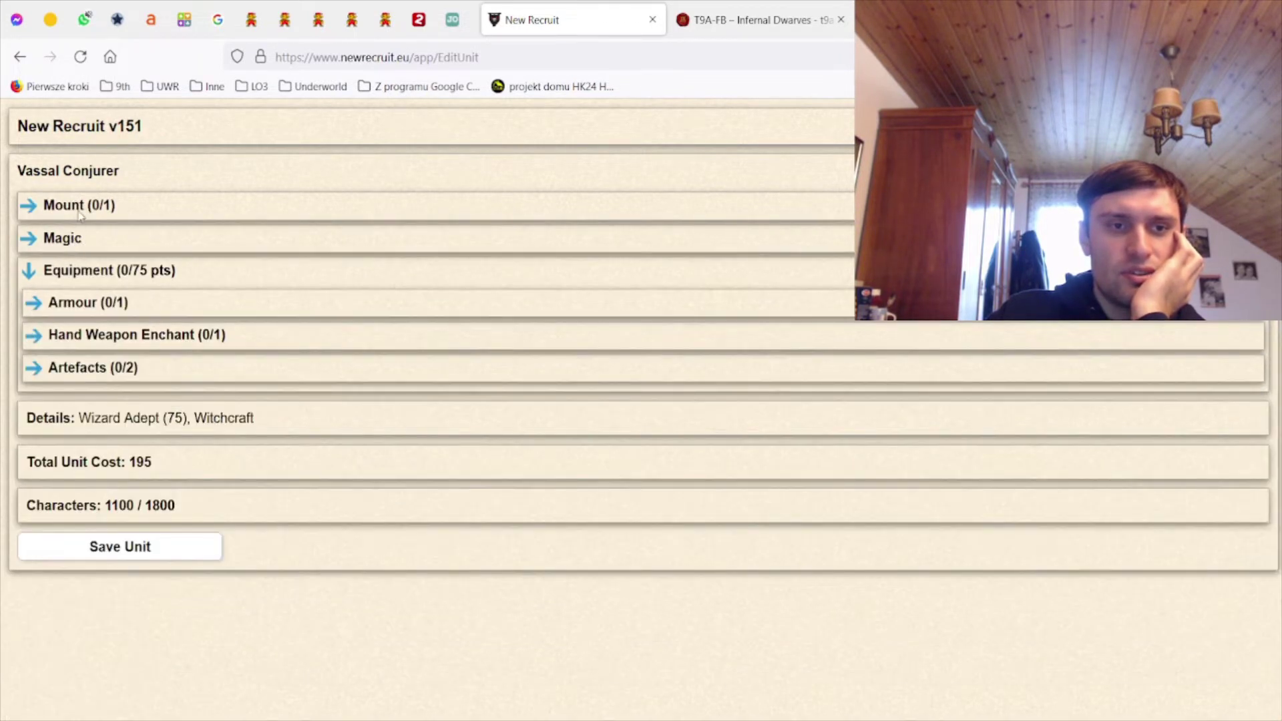
pyautogui.click(90, 215)
pyautogui.click(91, 228)
pyautogui.click(157, 558)
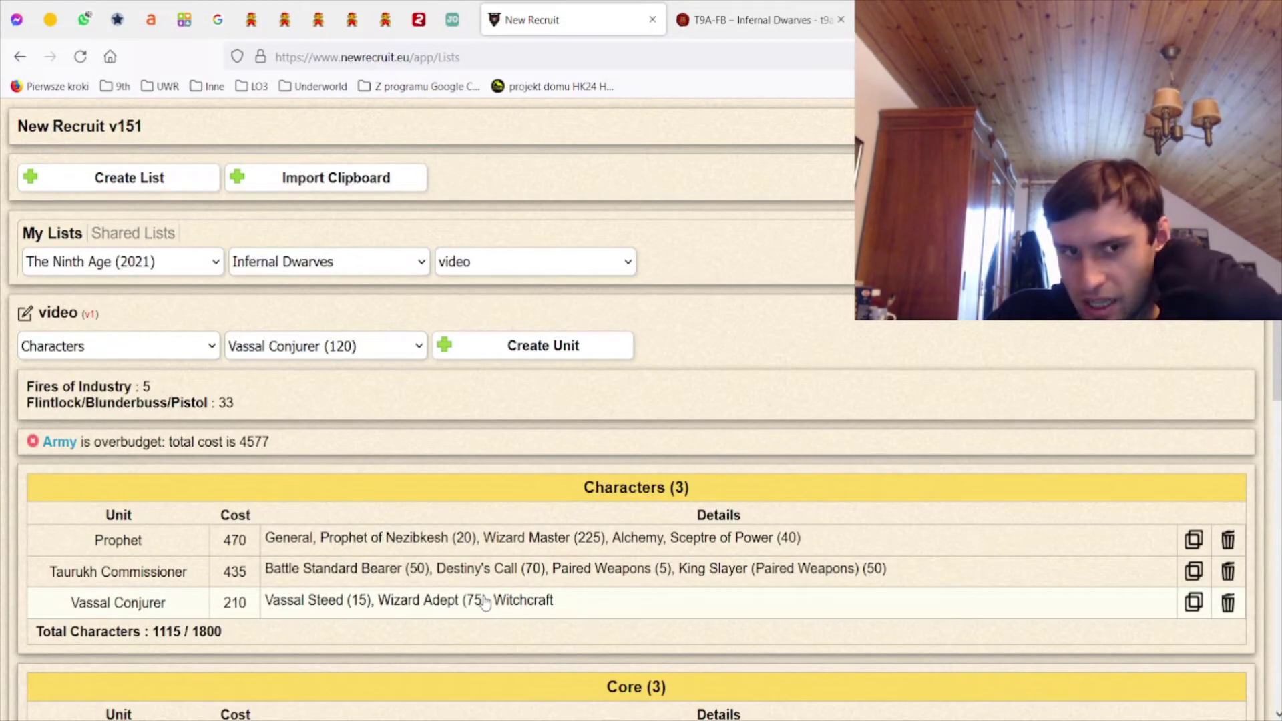
# Scroll through the over-budget 4577-point list to review its Special units
pyautogui.scroll(-2, 502, 579)
pyautogui.scroll(-5, 502, 578)
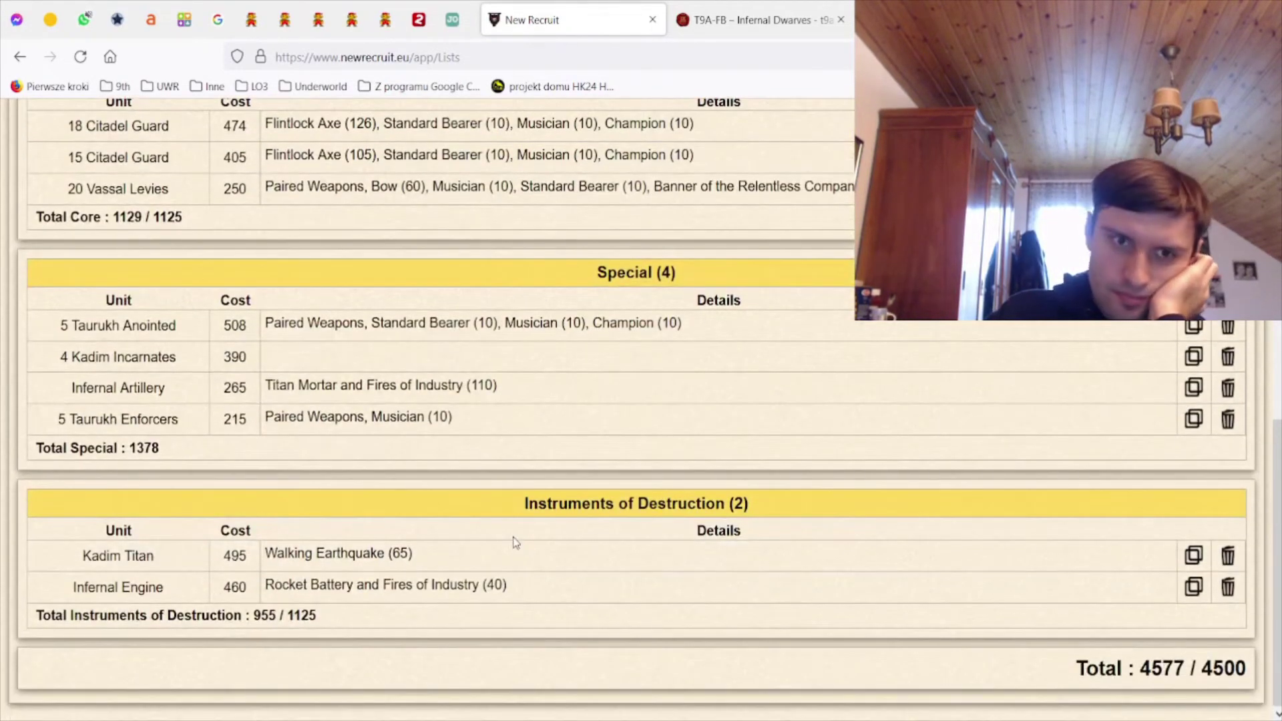
pyautogui.scroll(4, 515, 542)
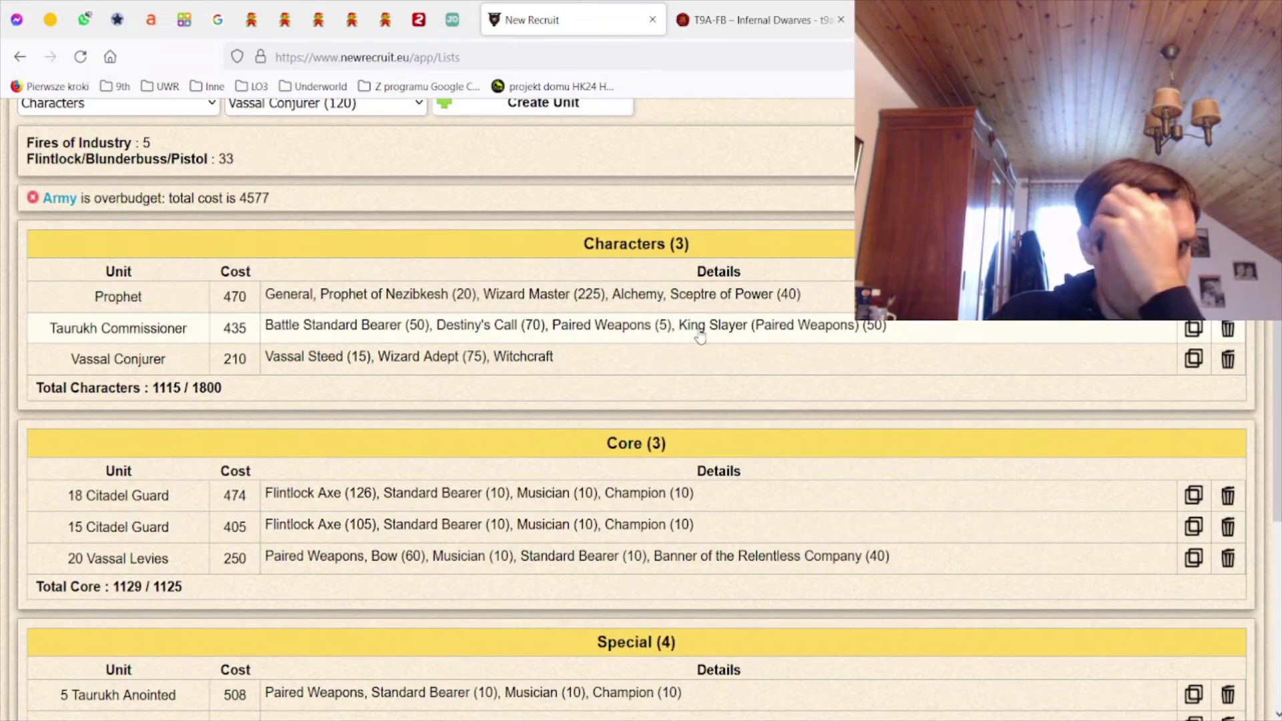
pyautogui.scroll(2, 700, 337)
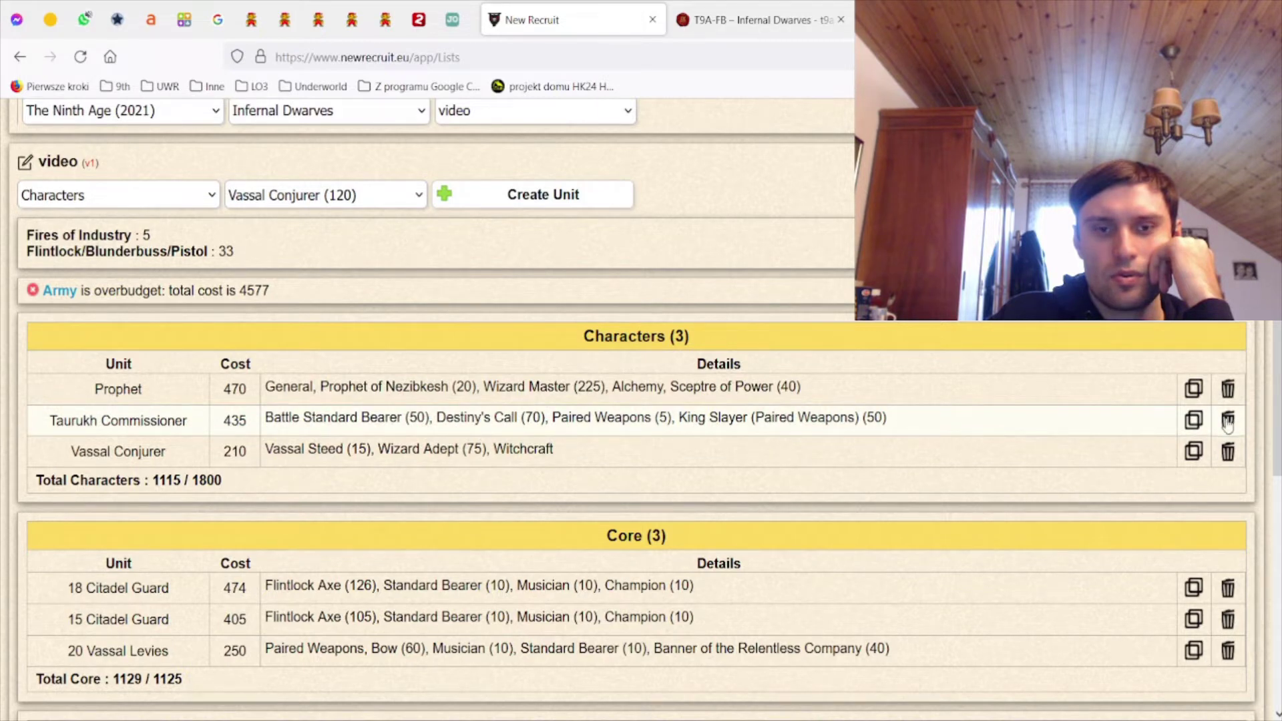
pyautogui.scroll(-3, 891, 478)
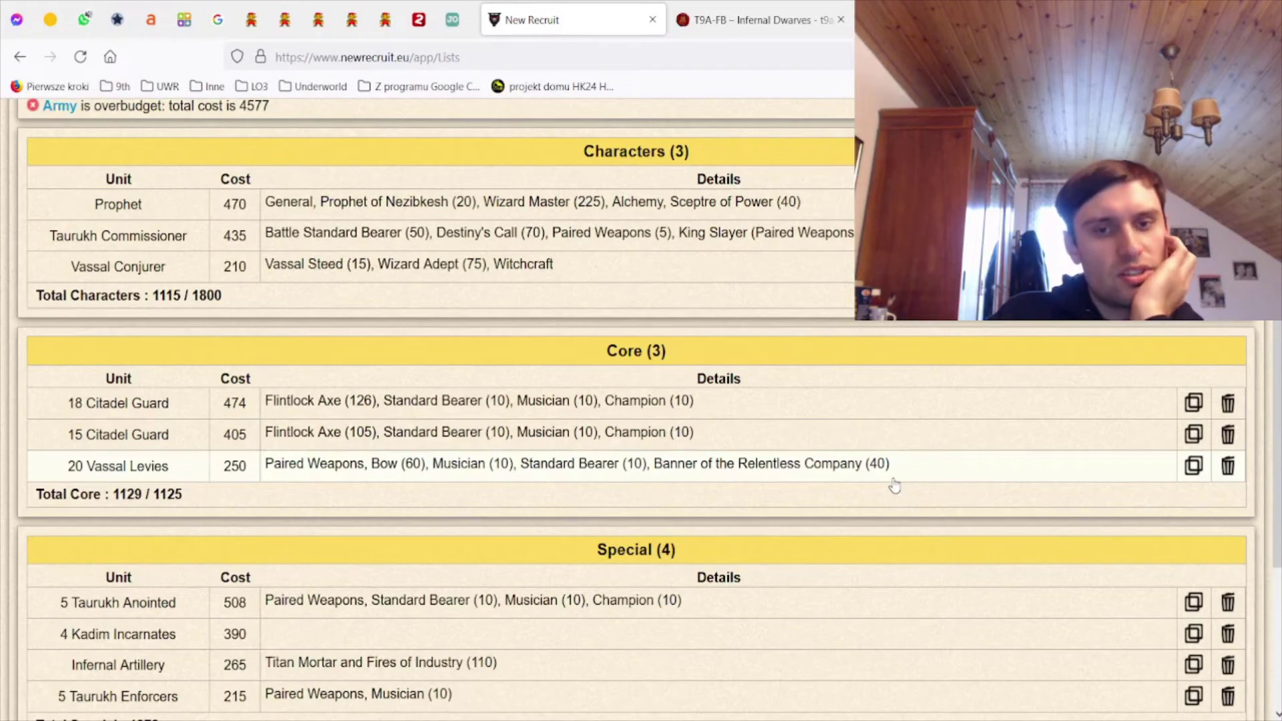
pyautogui.scroll(-2, 894, 486)
pyautogui.scroll(2, 893, 486)
pyautogui.scroll(-2, 894, 486)
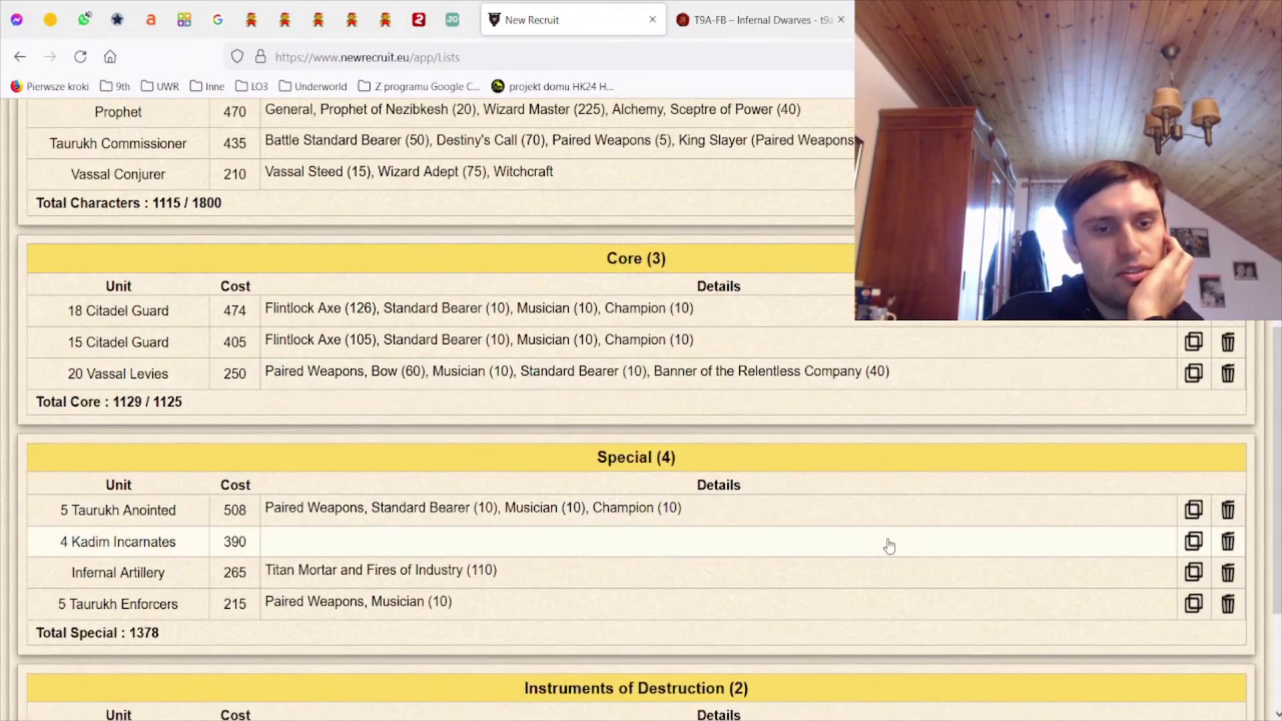
# Give the 5 Taurukh Anointed a Flaming Standard banner enchantment and save
pyautogui.click(875, 514)
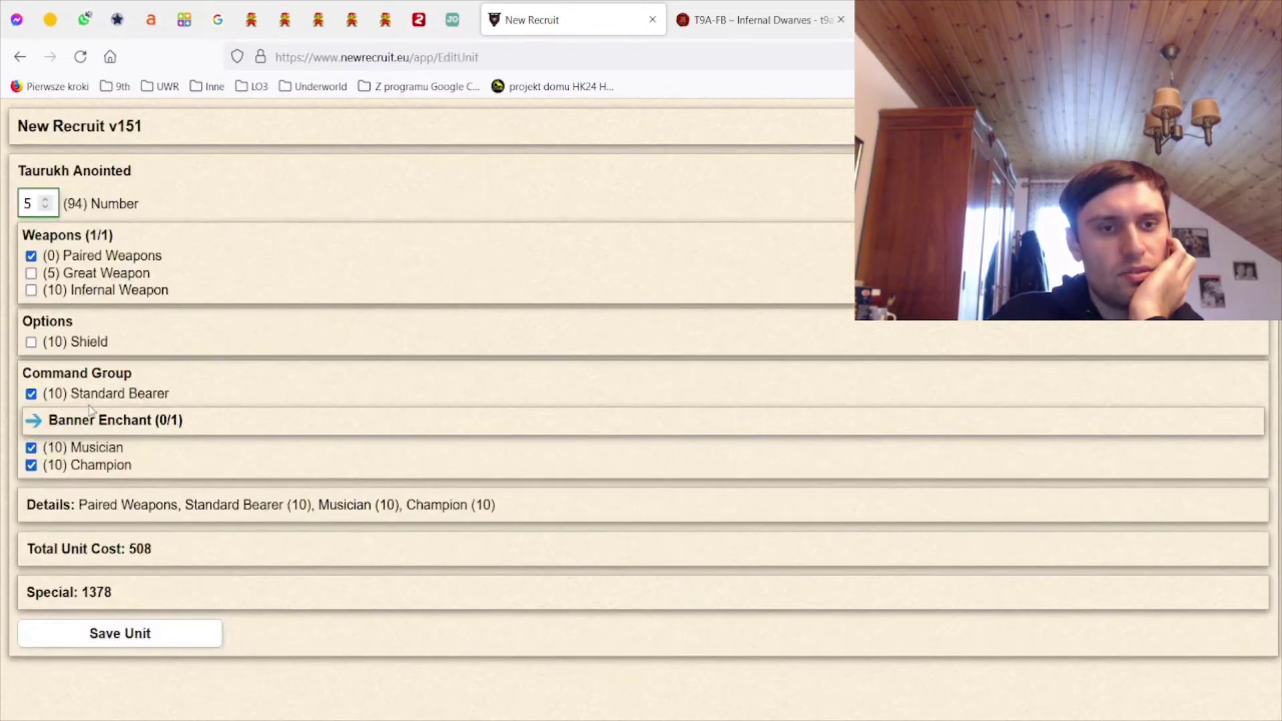
pyautogui.click(91, 415)
pyautogui.click(111, 546)
pyautogui.scroll(-2, 177, 603)
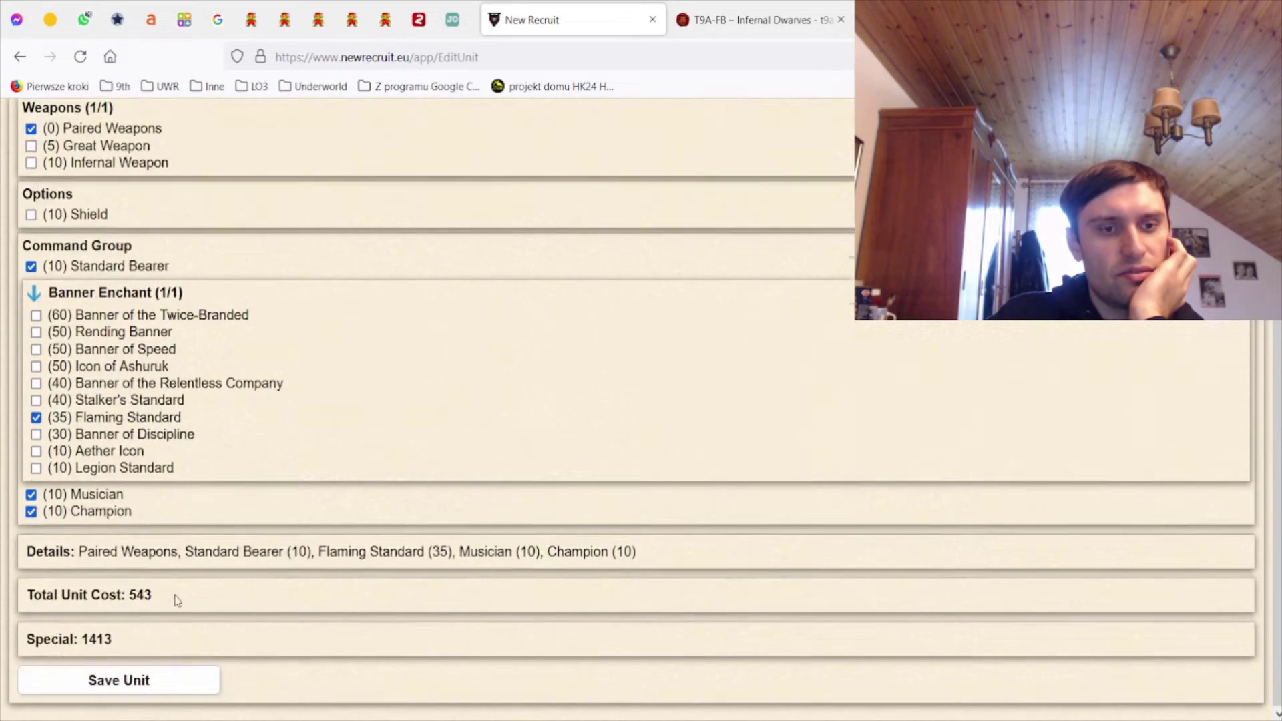
pyautogui.click(150, 681)
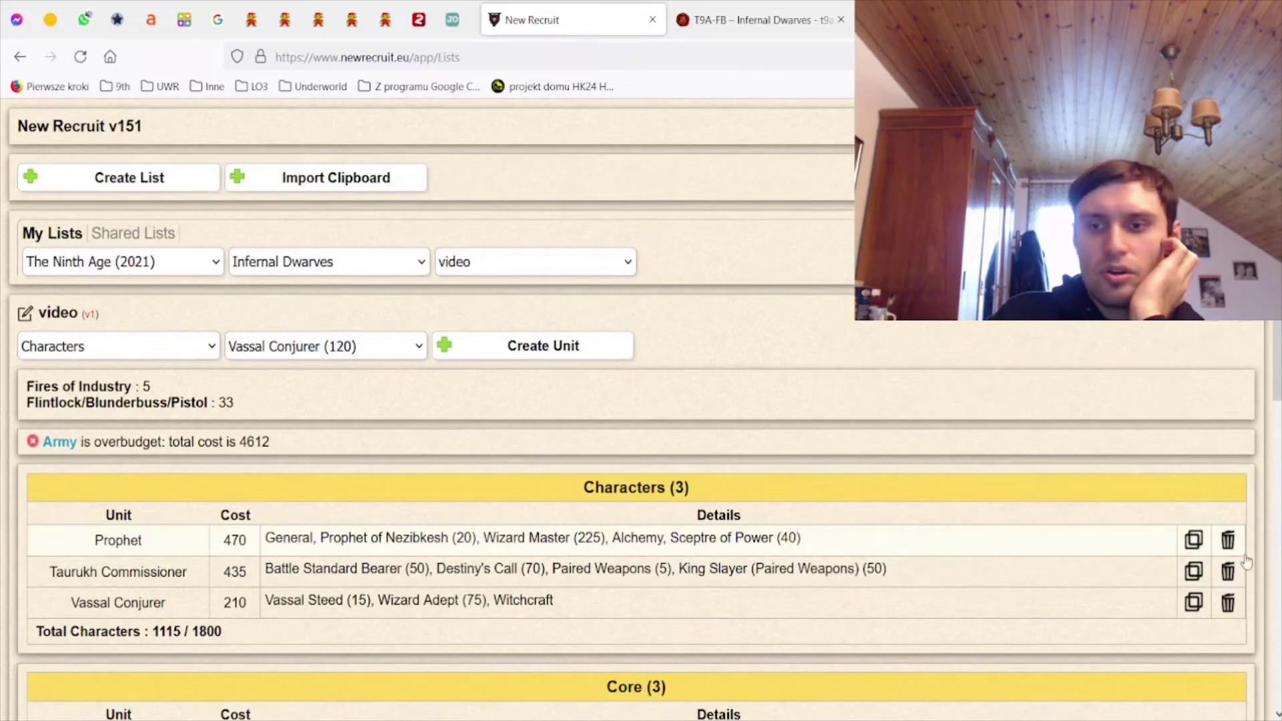
# Delete the Taurukh Commissioner and start a new Vizier character
pyautogui.click(1231, 569)
pyautogui.click(772, 323)
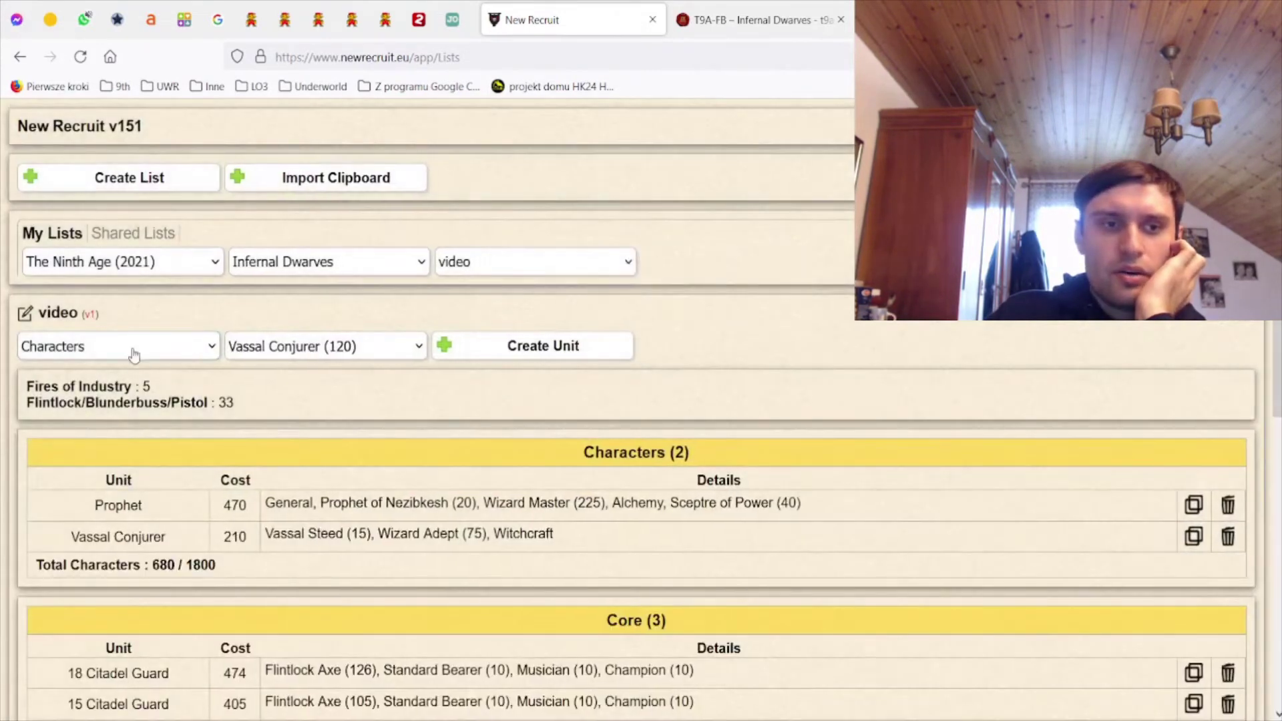
pyautogui.click(314, 438)
pyautogui.click(535, 348)
pyautogui.click(88, 224)
# Give the Vizier Taurukh Ritual, a Shield and Battle Standard Bearer for 220 points
pyautogui.click(89, 225)
pyautogui.click(80, 314)
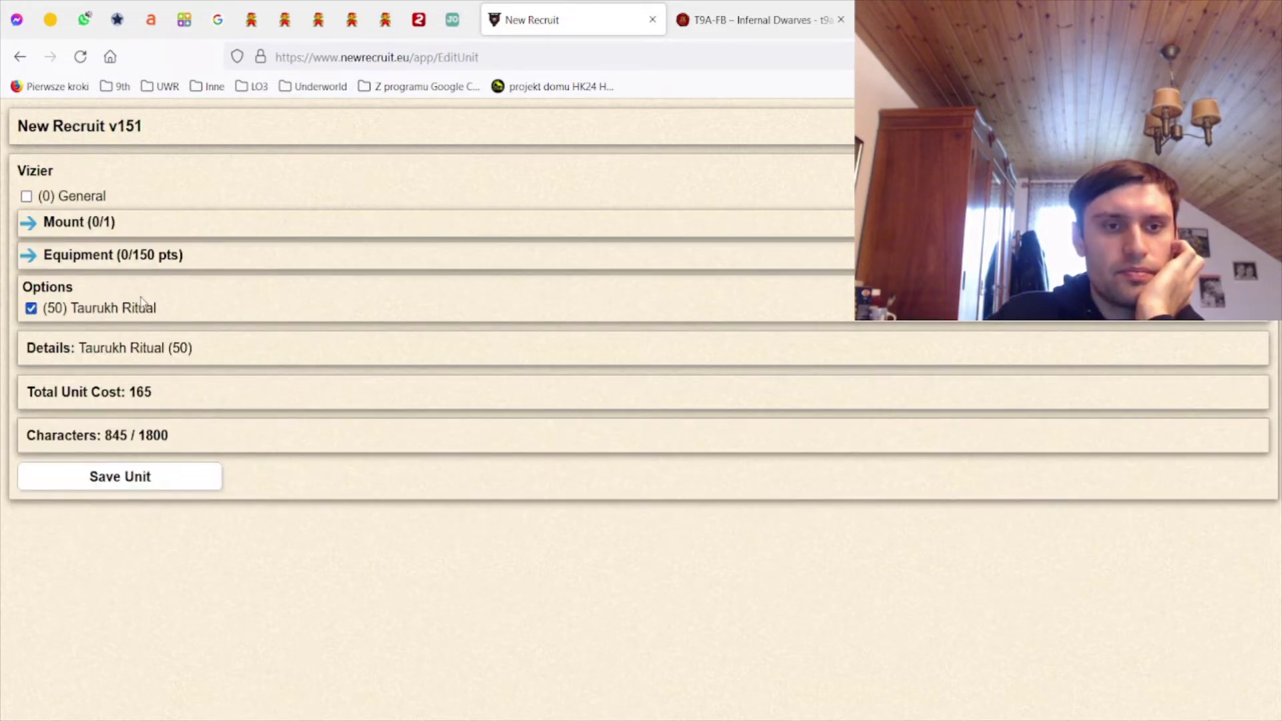
pyautogui.click(85, 227)
pyautogui.click(87, 229)
pyautogui.click(91, 260)
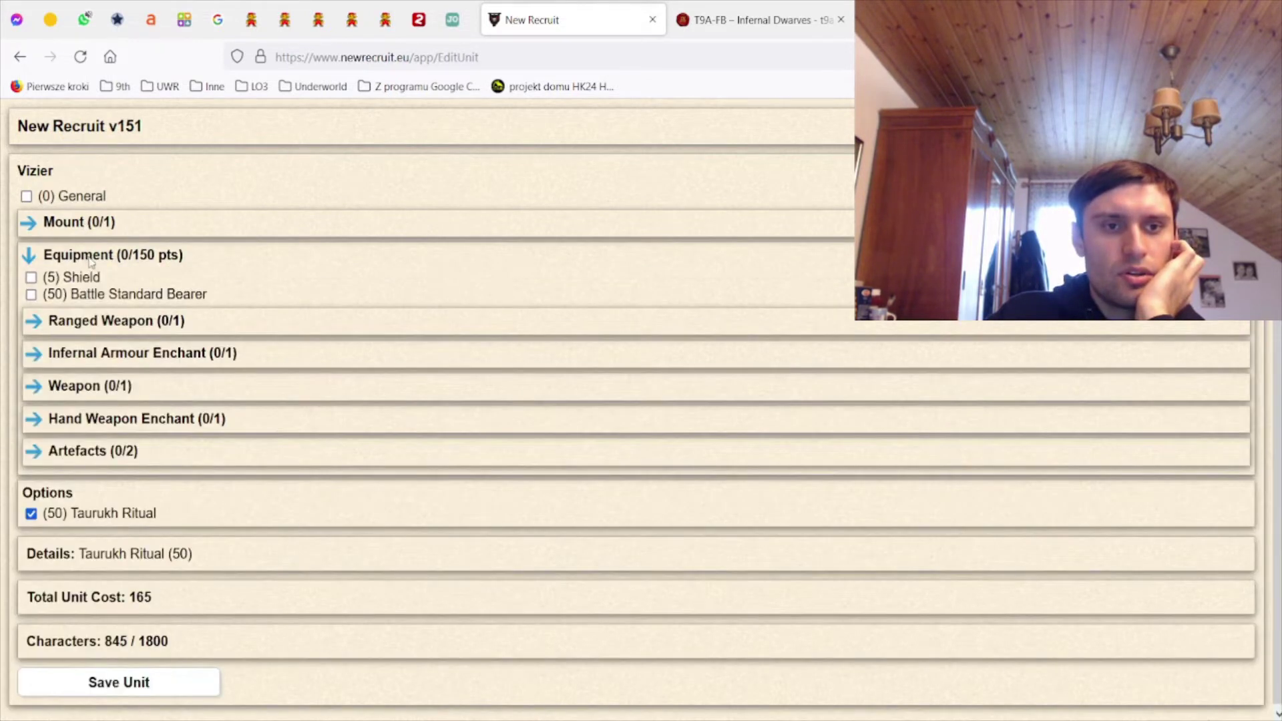
pyautogui.click(82, 280)
pyautogui.click(83, 332)
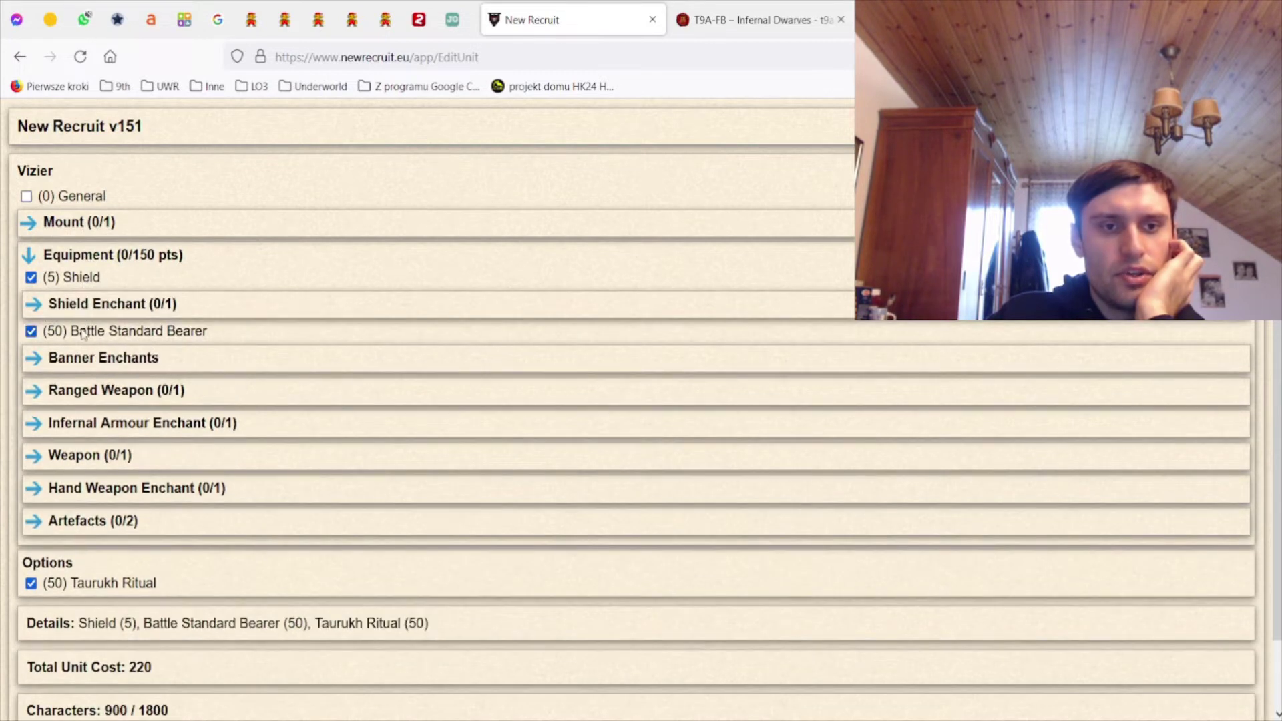
pyautogui.click(132, 306)
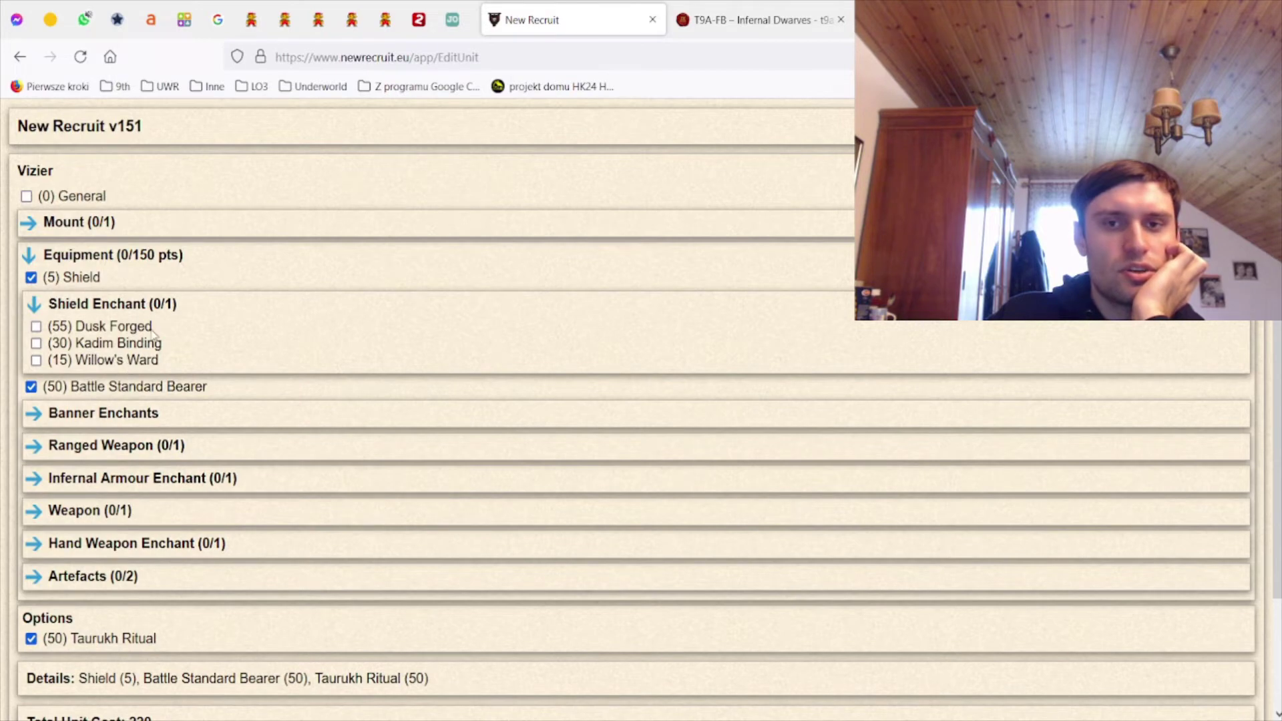
# Look up the Taurukh Ritual rules on page 2 of the Infernal Dwarves army book PDF
pyautogui.click(761, 20)
pyautogui.scroll(8, 624, 409)
pyautogui.scroll(10, 801, 414)
pyautogui.moveTo(1277, 328); pyautogui.dragTo(1277, 182)
pyautogui.scroll(8, 635, 427)
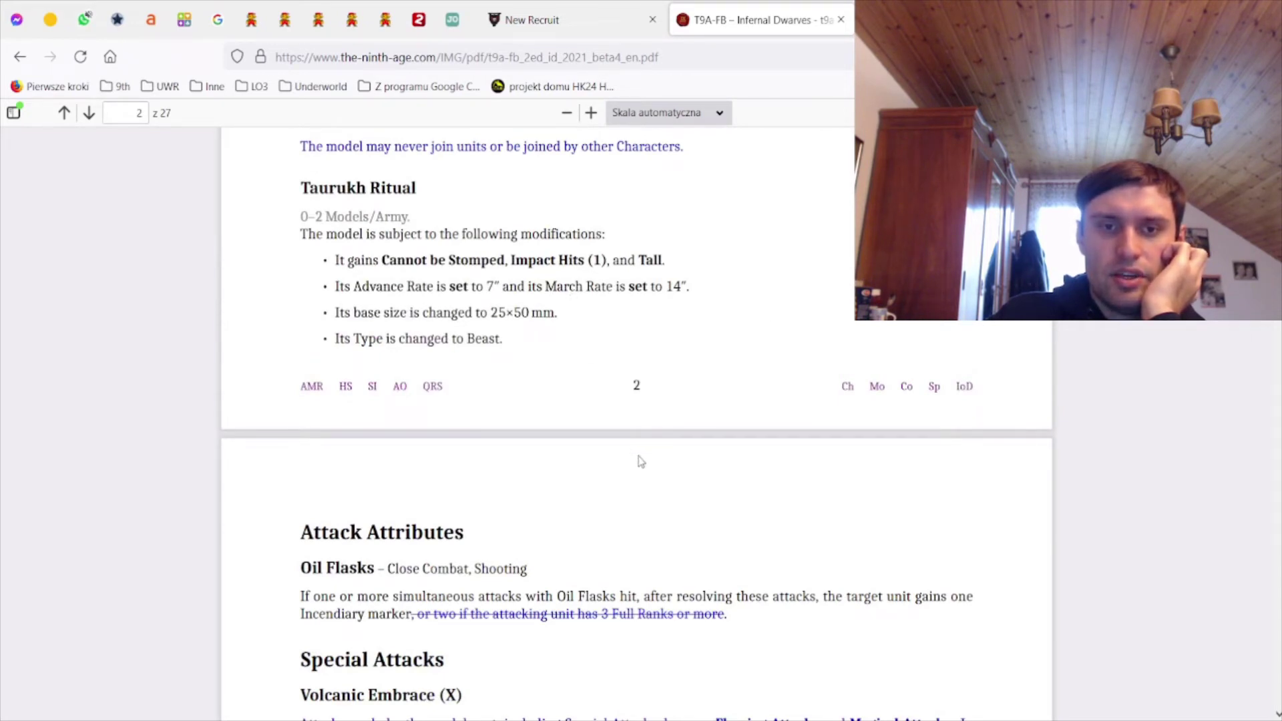
# Scroll the rulebook PDF to read the Taurukh Ritual rules
pyautogui.scroll(-20, 640, 462)
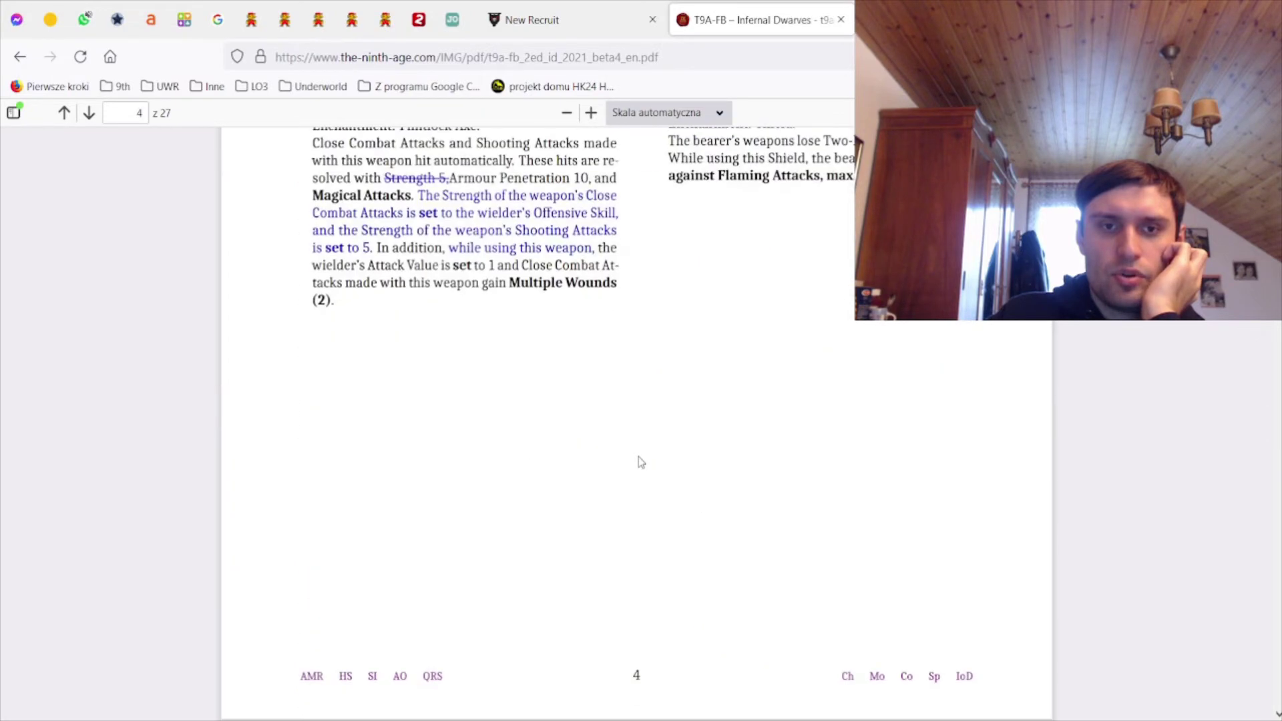
pyautogui.scroll(-4, 639, 462)
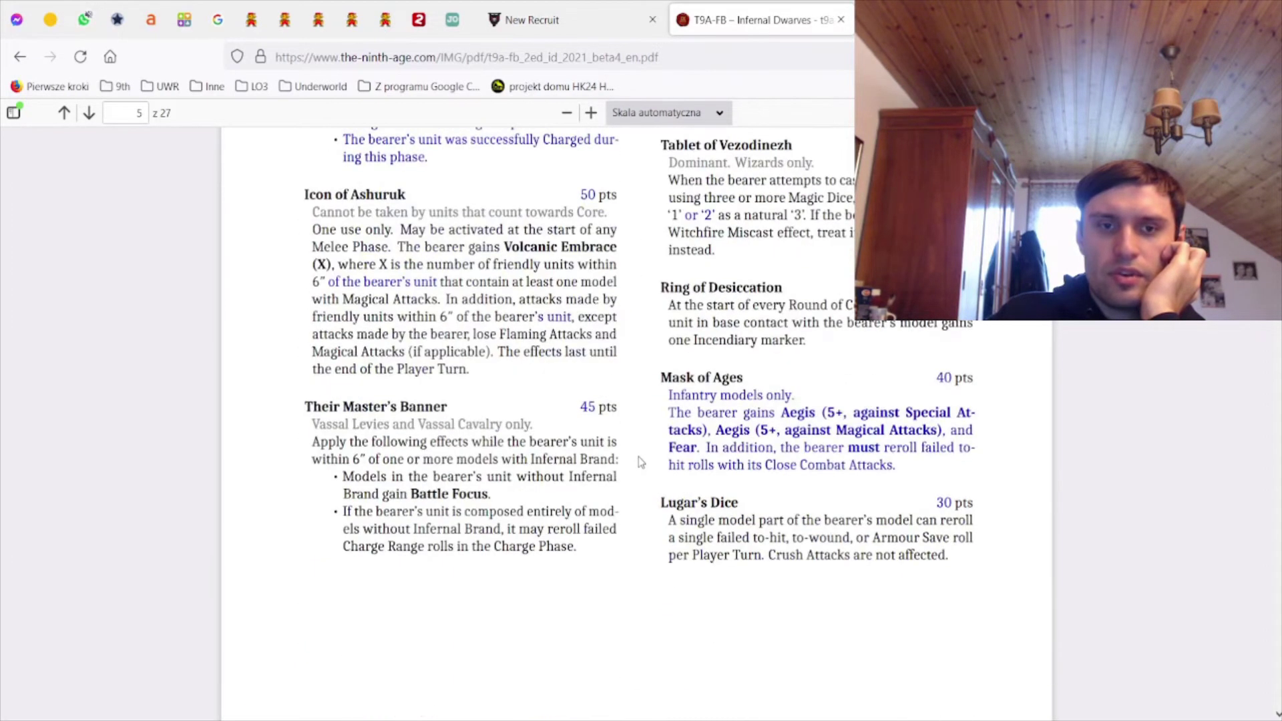
pyautogui.scroll(6, 639, 462)
pyautogui.scroll(10, 640, 462)
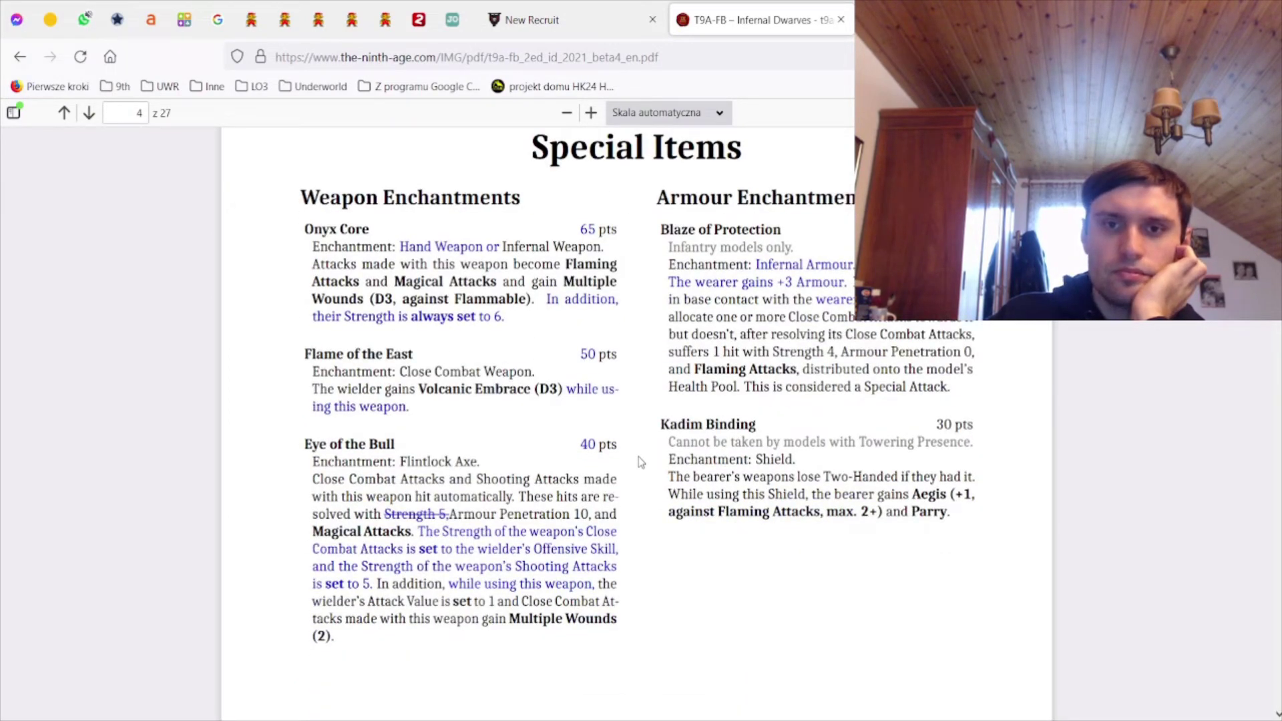
pyautogui.moveTo(671, 250); pyautogui.dragTo(816, 251)
pyautogui.scroll(10, 669, 397)
pyautogui.scroll(10, 668, 396)
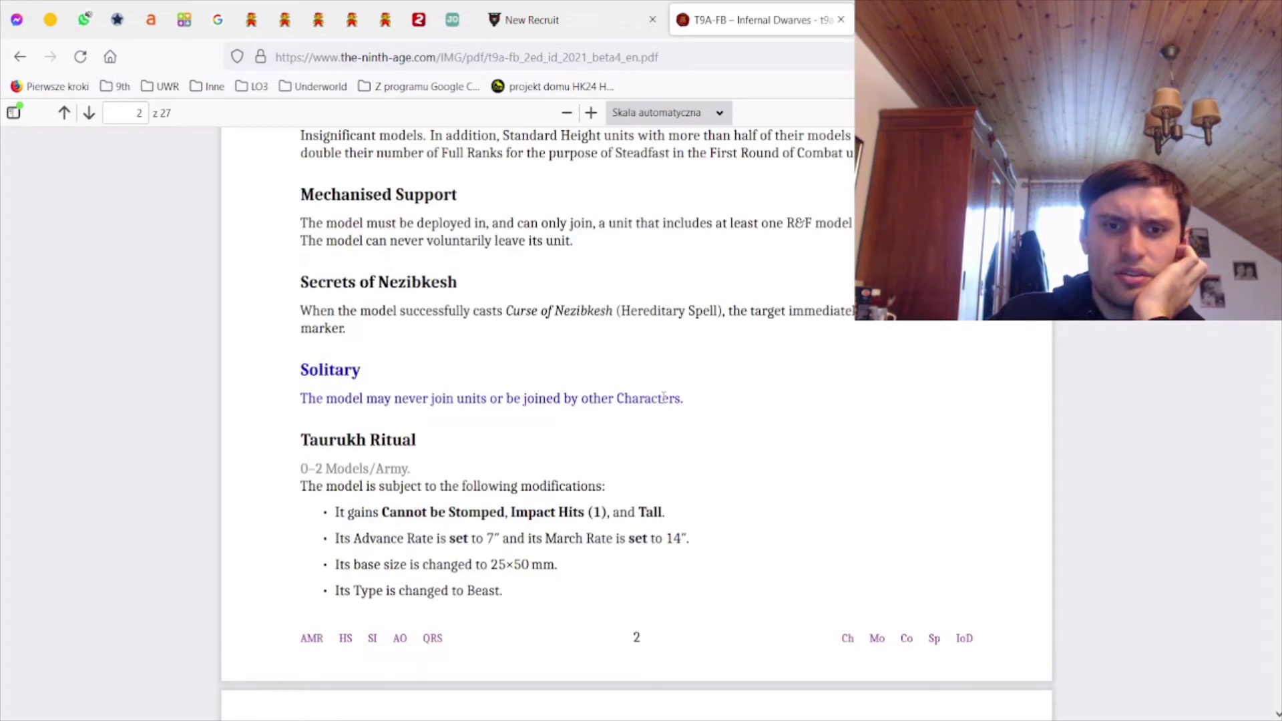
pyautogui.scroll(-15, 620, 472)
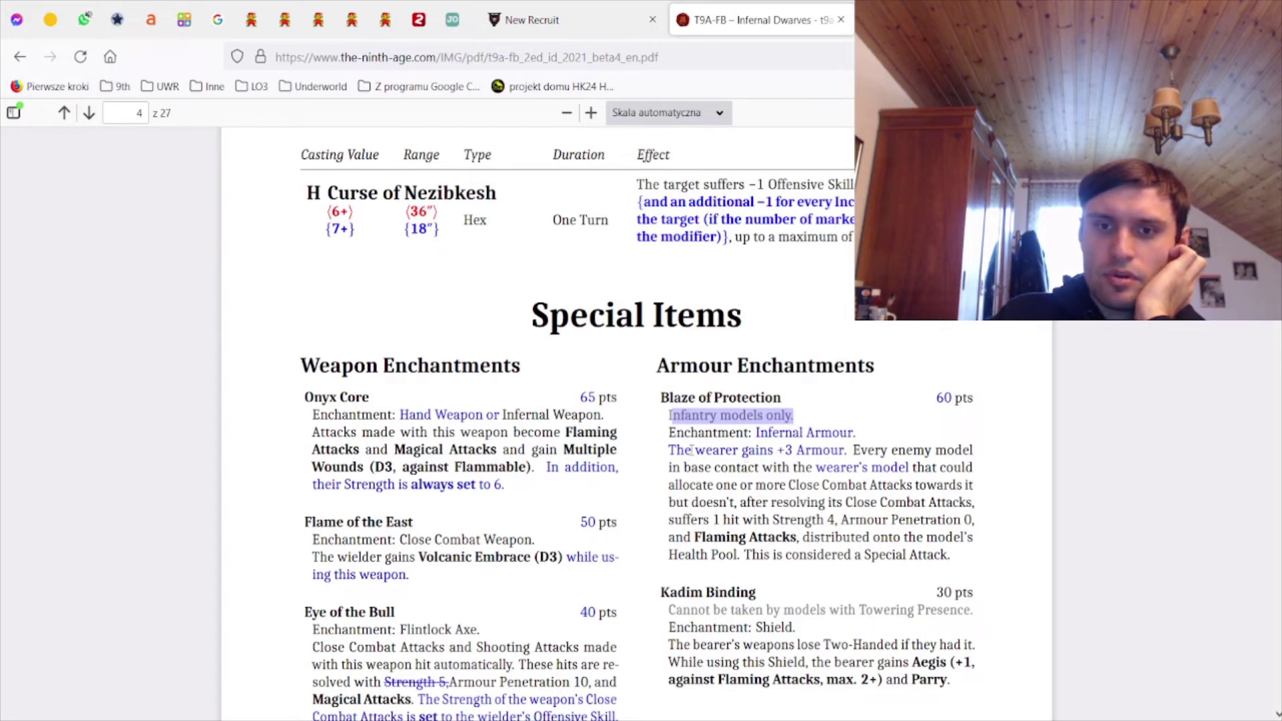
# Read the Blaze of Protection armour enchantment, then go back to the Vizier editor
pyautogui.moveTo(669, 450); pyautogui.dragTo(954, 564)
pyautogui.click(955, 564)
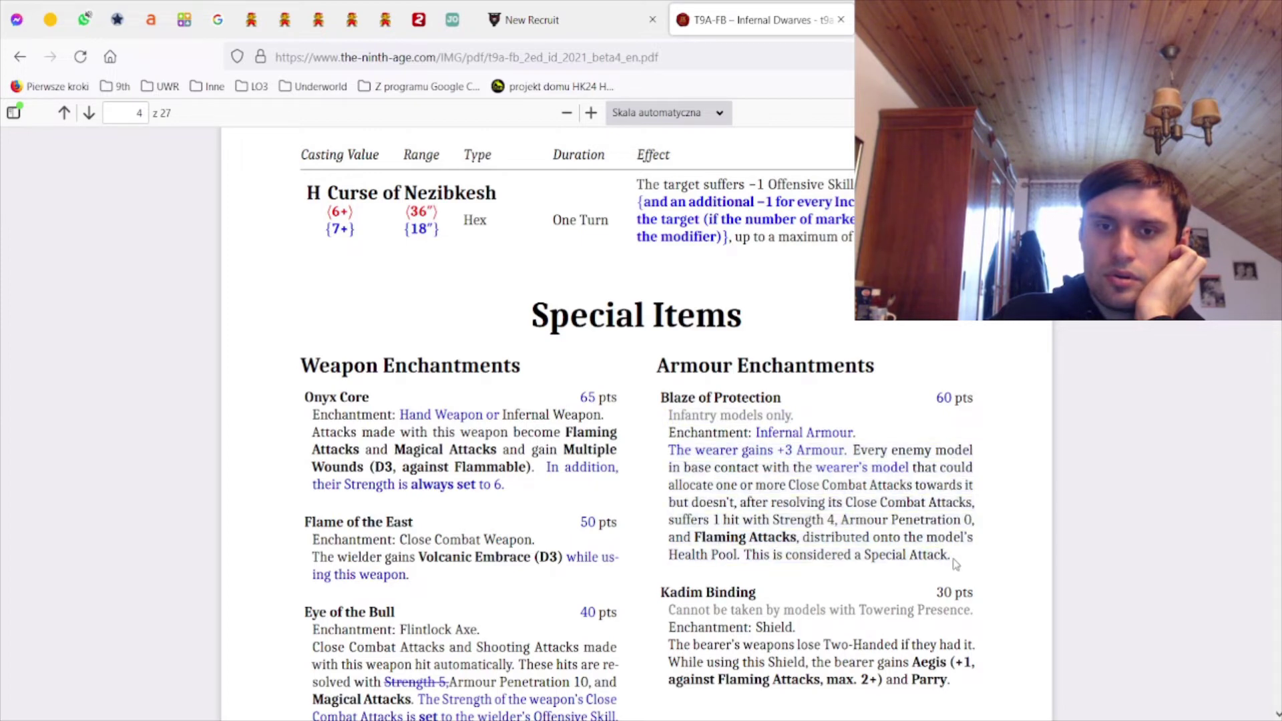
pyautogui.click(564, 9)
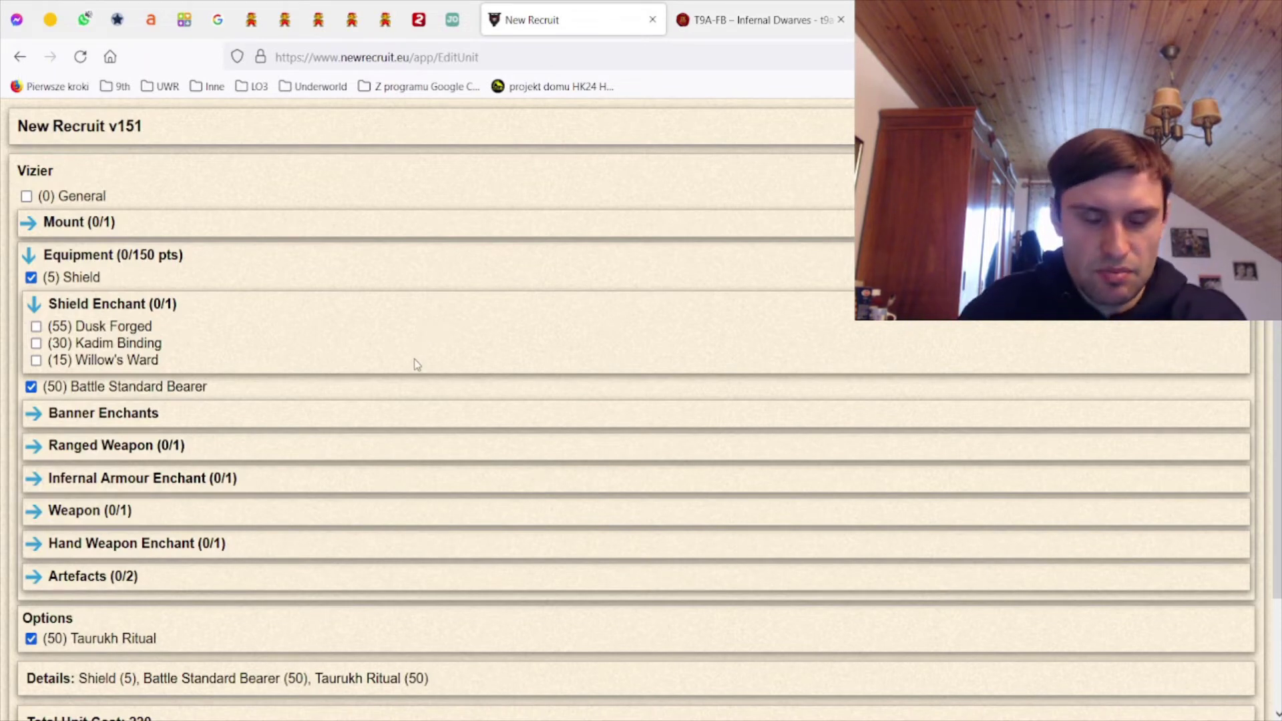
# Browse the Vizier's armour, ranged and weapon options and give the hand weapon King Slayer
pyautogui.scroll(-2, 423, 402)
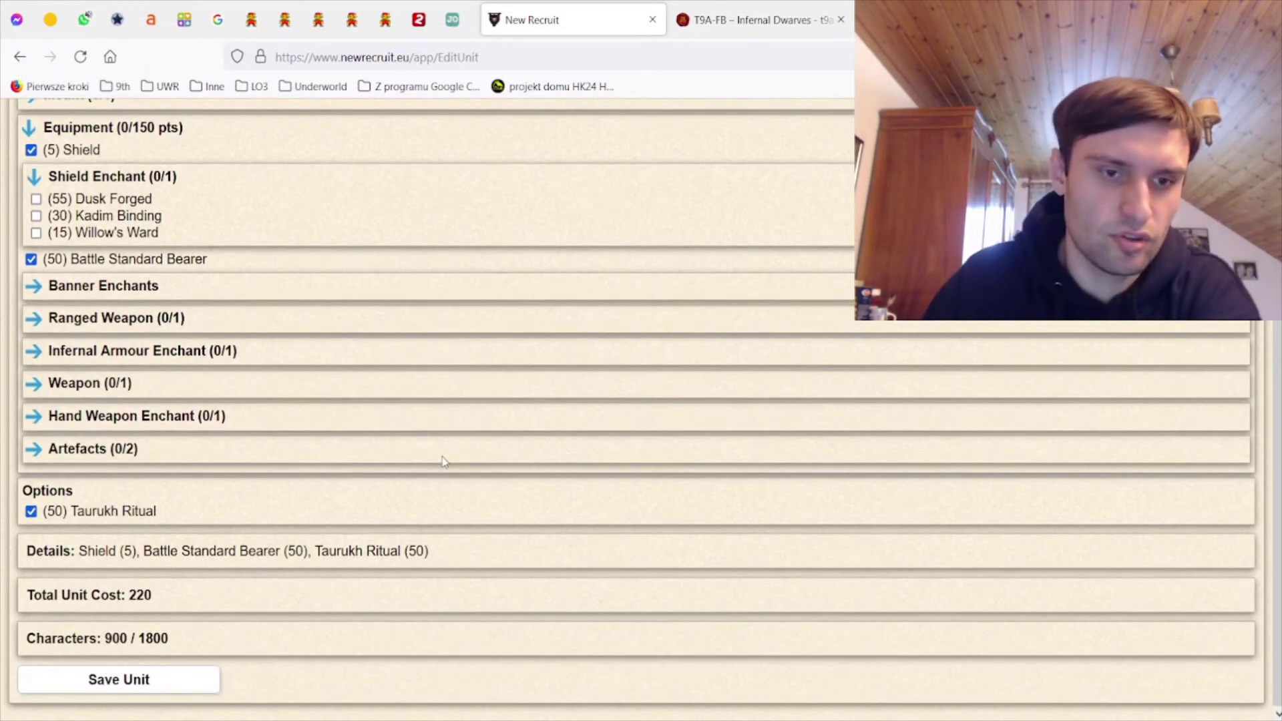
pyautogui.click(102, 352)
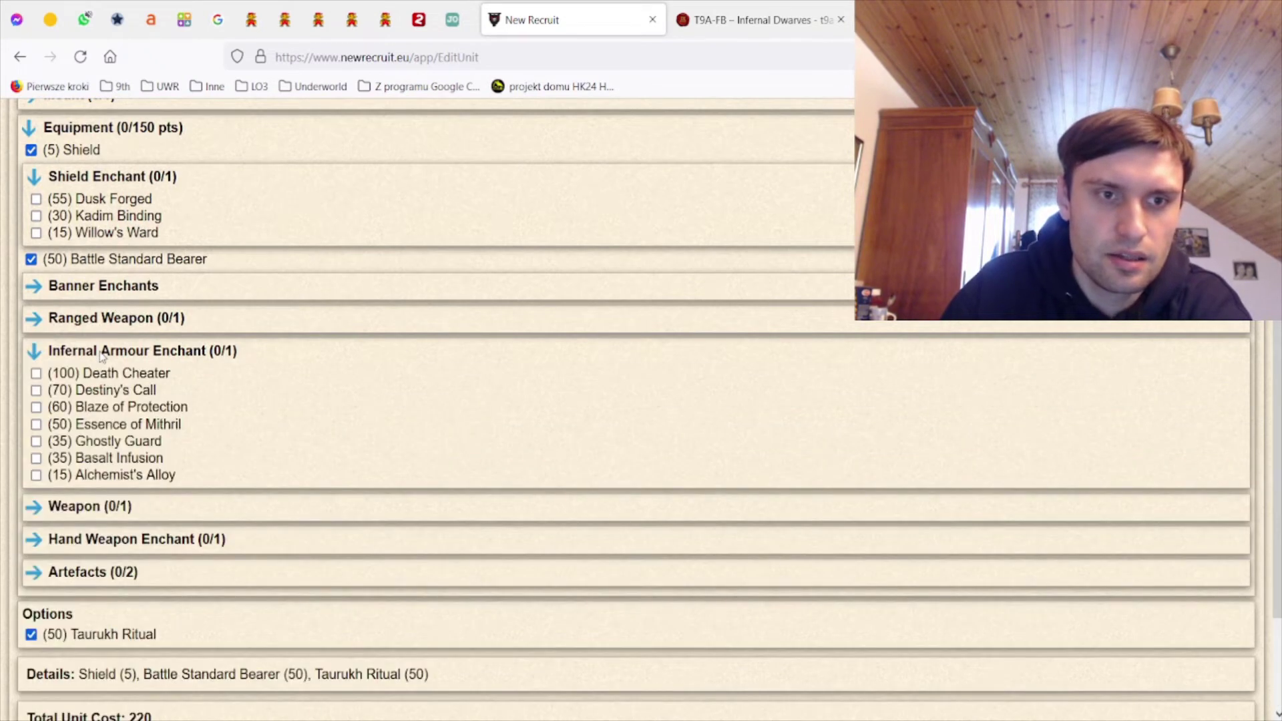
pyautogui.click(116, 322)
pyautogui.click(116, 322)
pyautogui.click(99, 510)
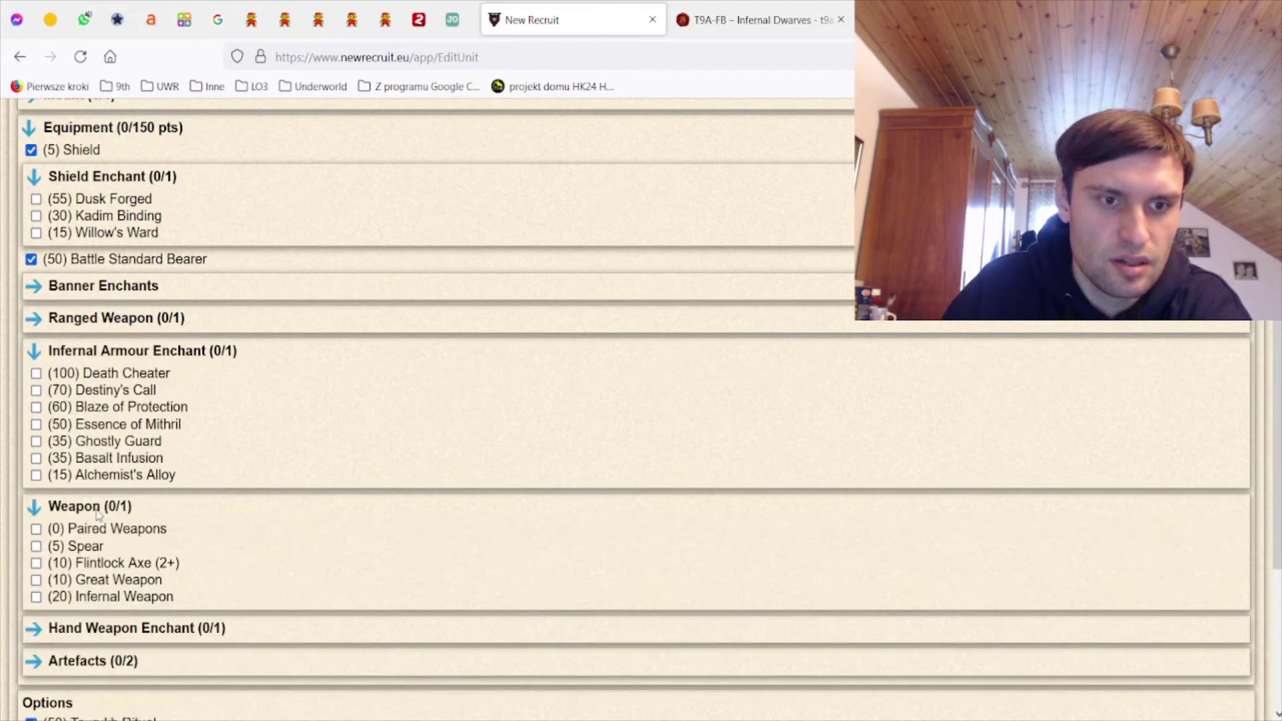
pyautogui.click(97, 510)
pyautogui.click(106, 542)
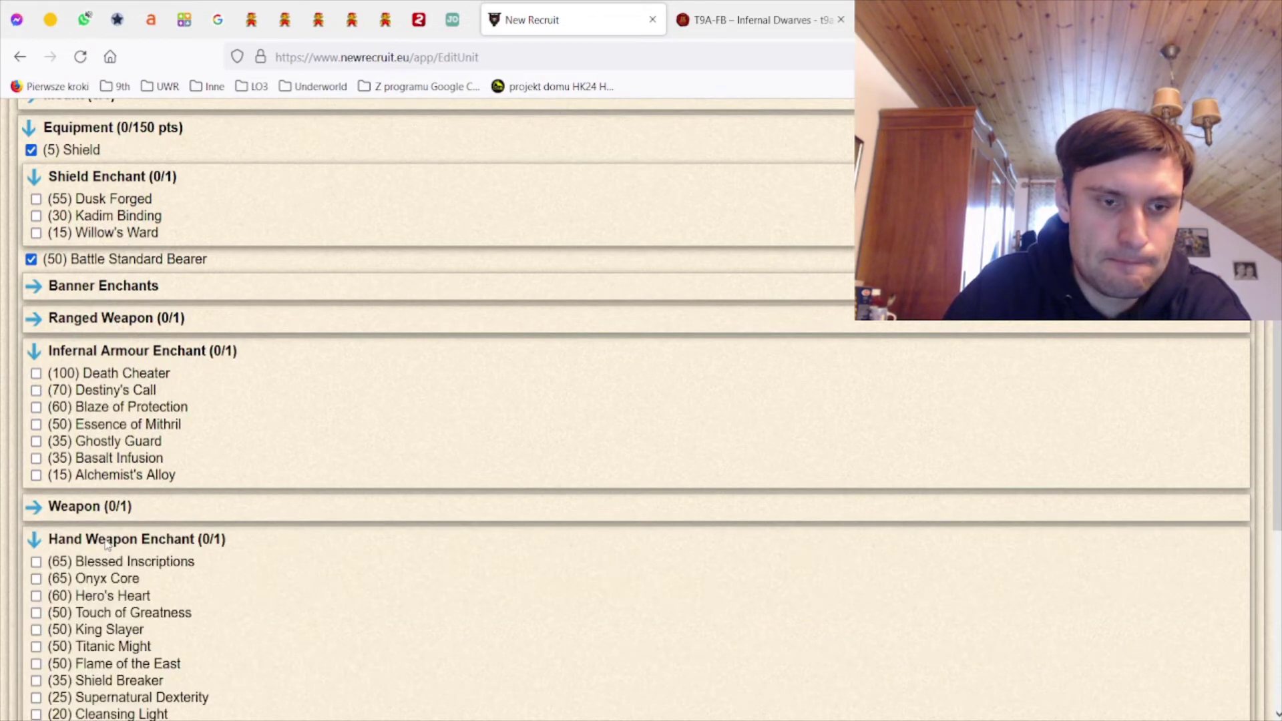
pyautogui.scroll(-4, 105, 544)
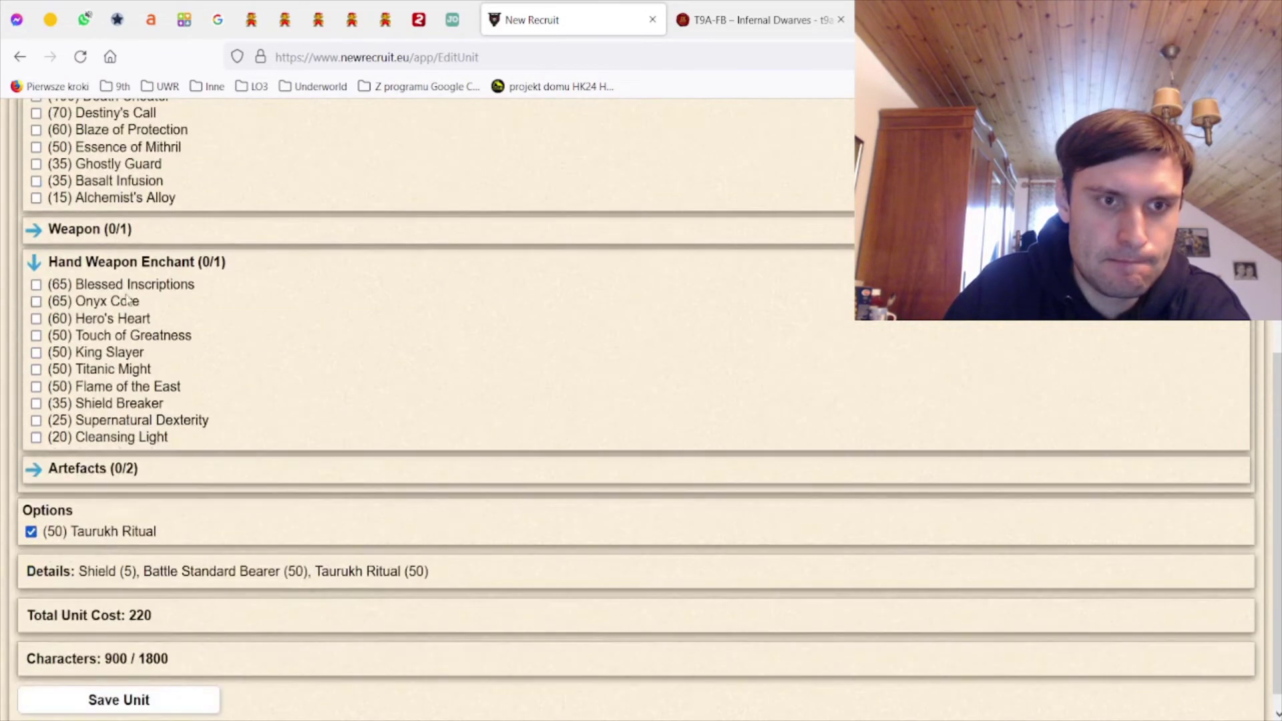
pyautogui.click(105, 349)
# Arm the Vizier with an Infernal Weapon and move King Slayer onto it
pyautogui.click(100, 230)
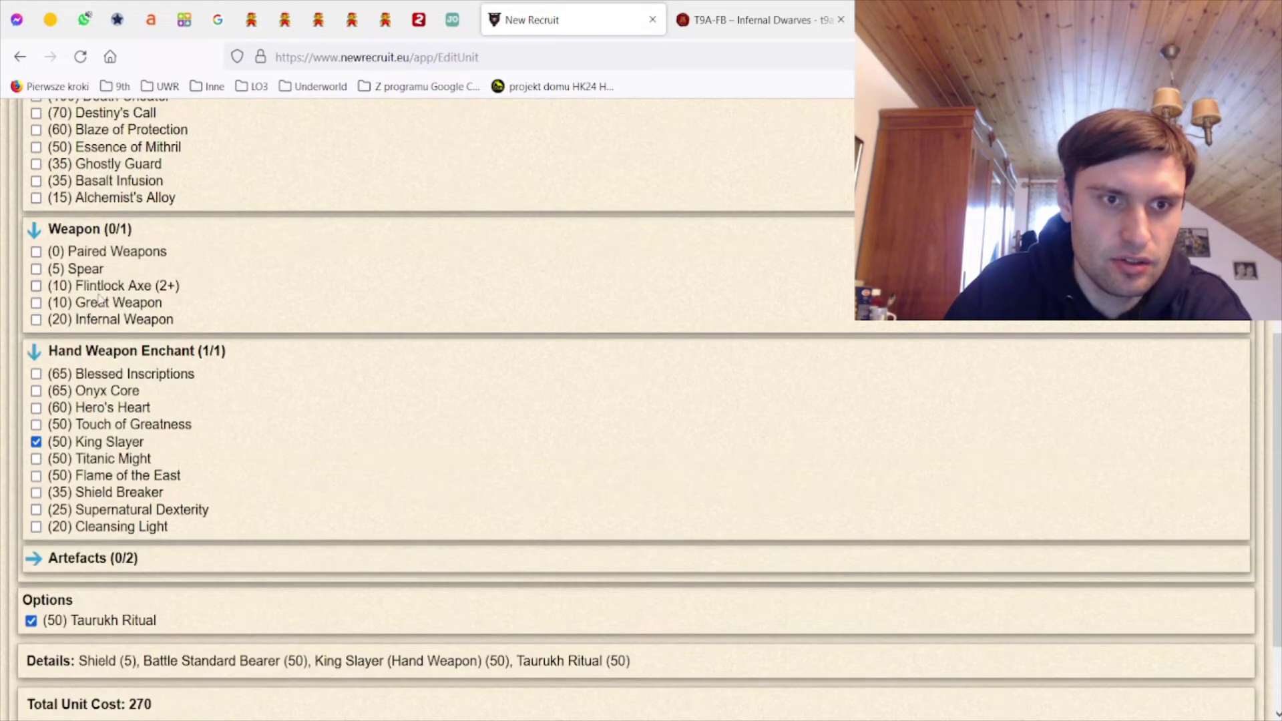
pyautogui.click(100, 320)
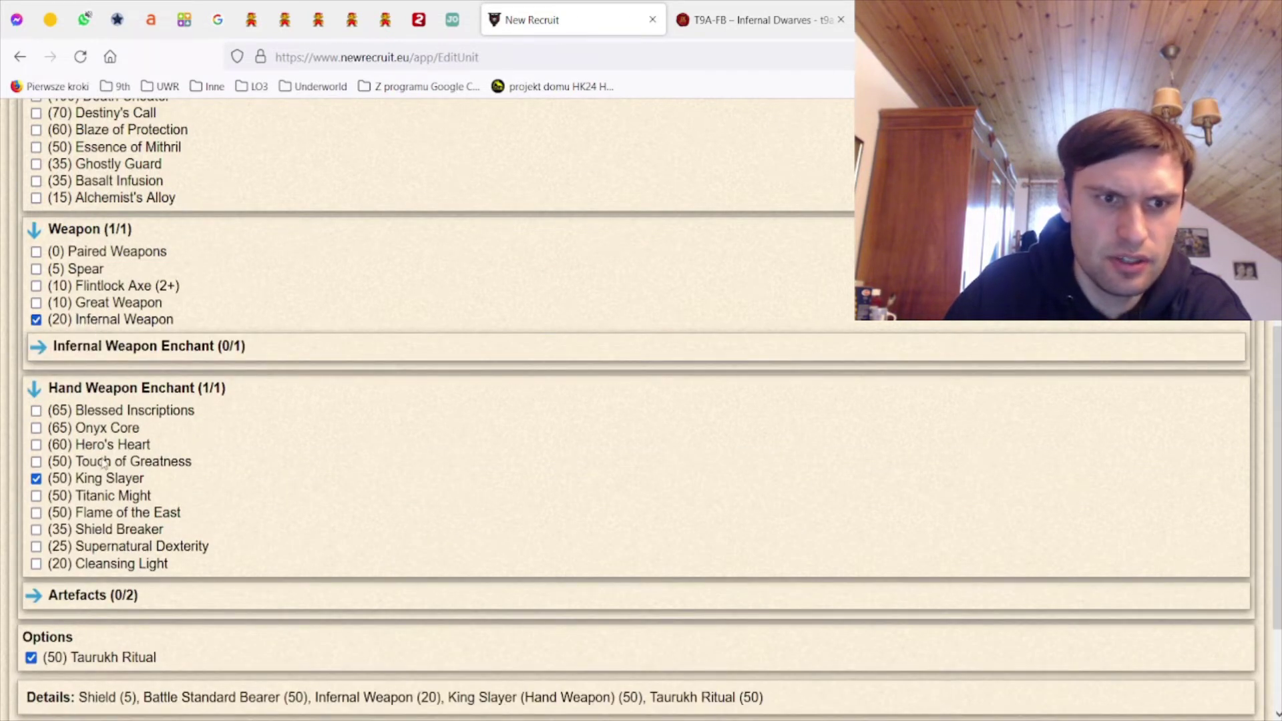
pyautogui.click(94, 478)
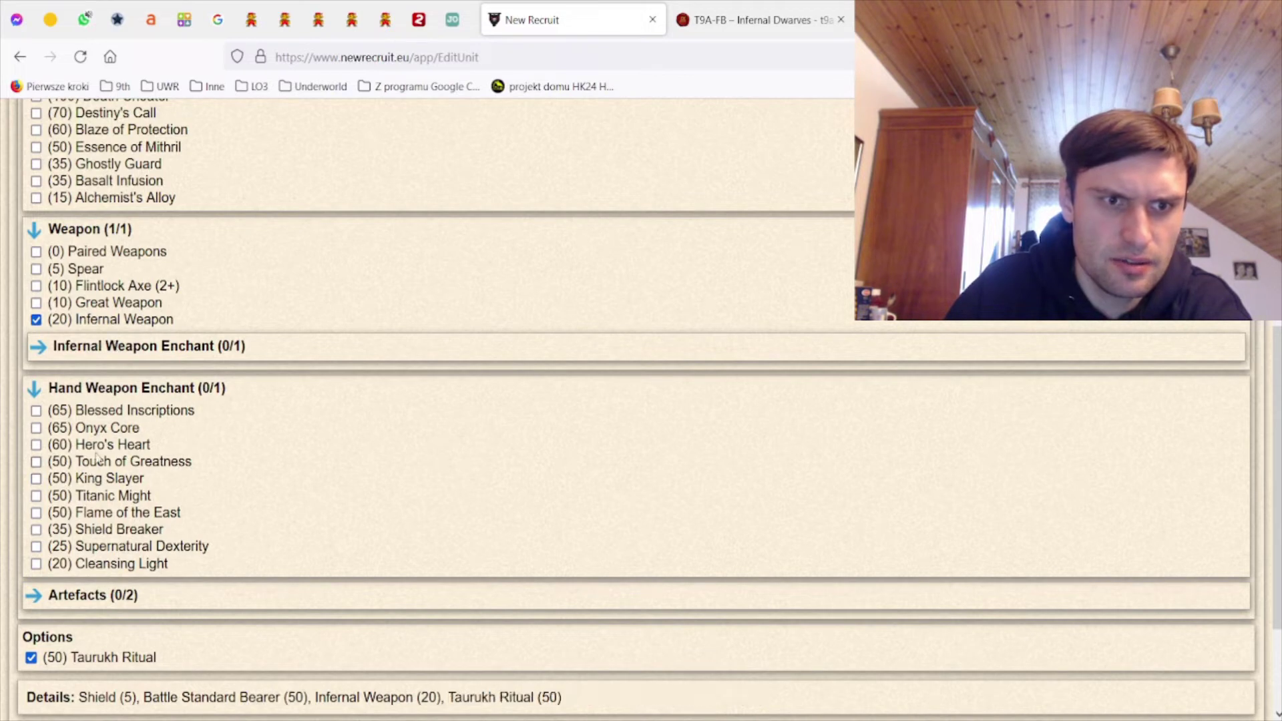
pyautogui.click(136, 353)
pyautogui.click(118, 420)
pyautogui.click(136, 350)
pyautogui.click(133, 383)
pyautogui.click(90, 258)
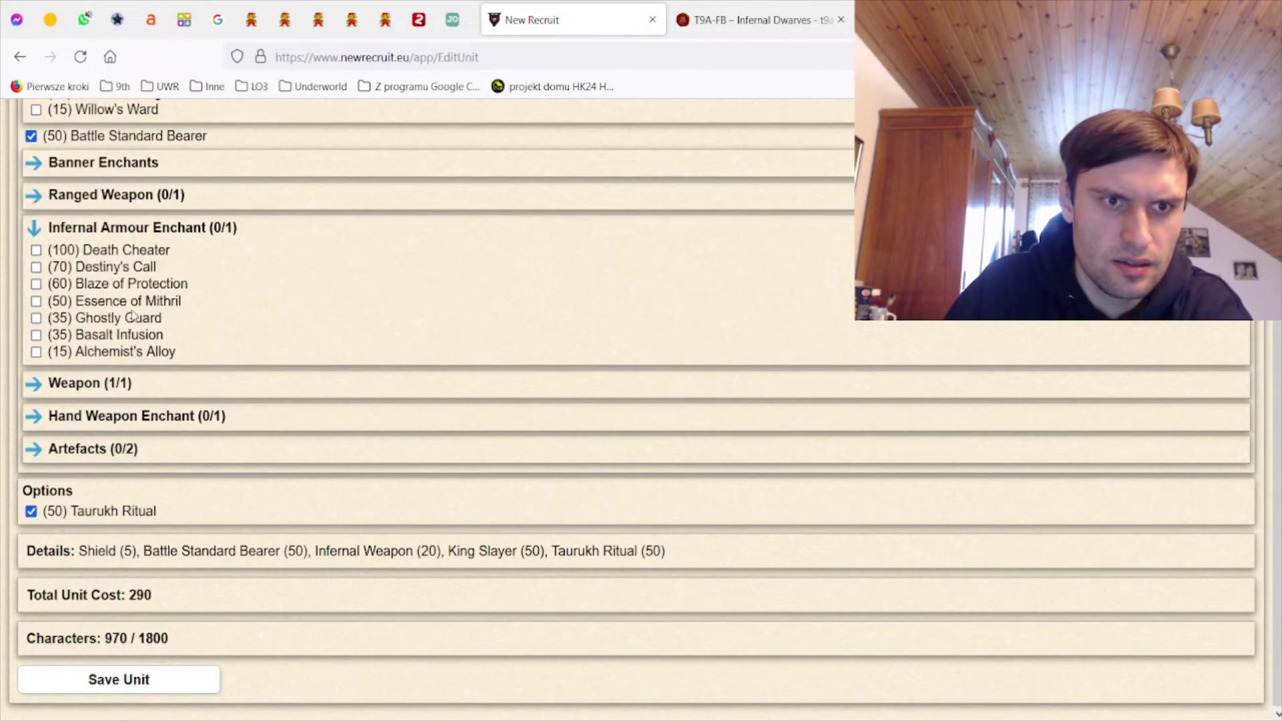
# Add Willow's Ward to the shield, plus Lucky Charm and Talisman of Shielding artefacts
pyautogui.scroll(4, 223, 427)
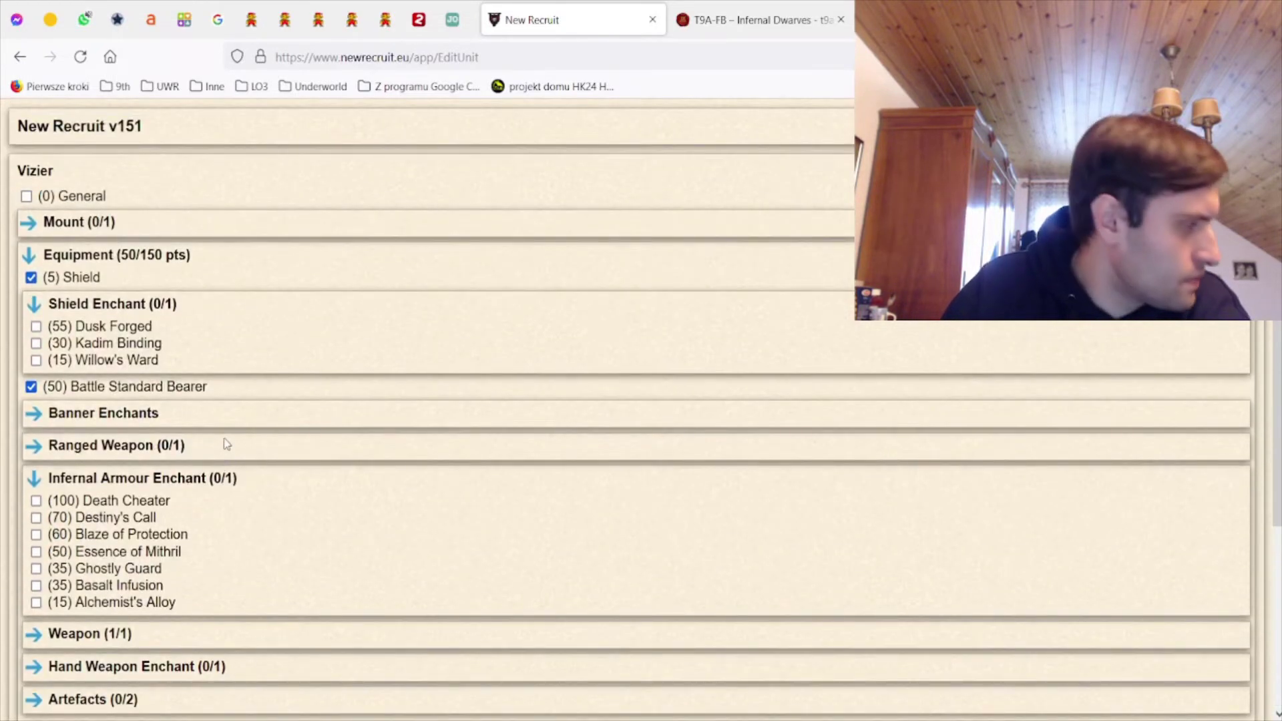
pyautogui.scroll(-1, 227, 451)
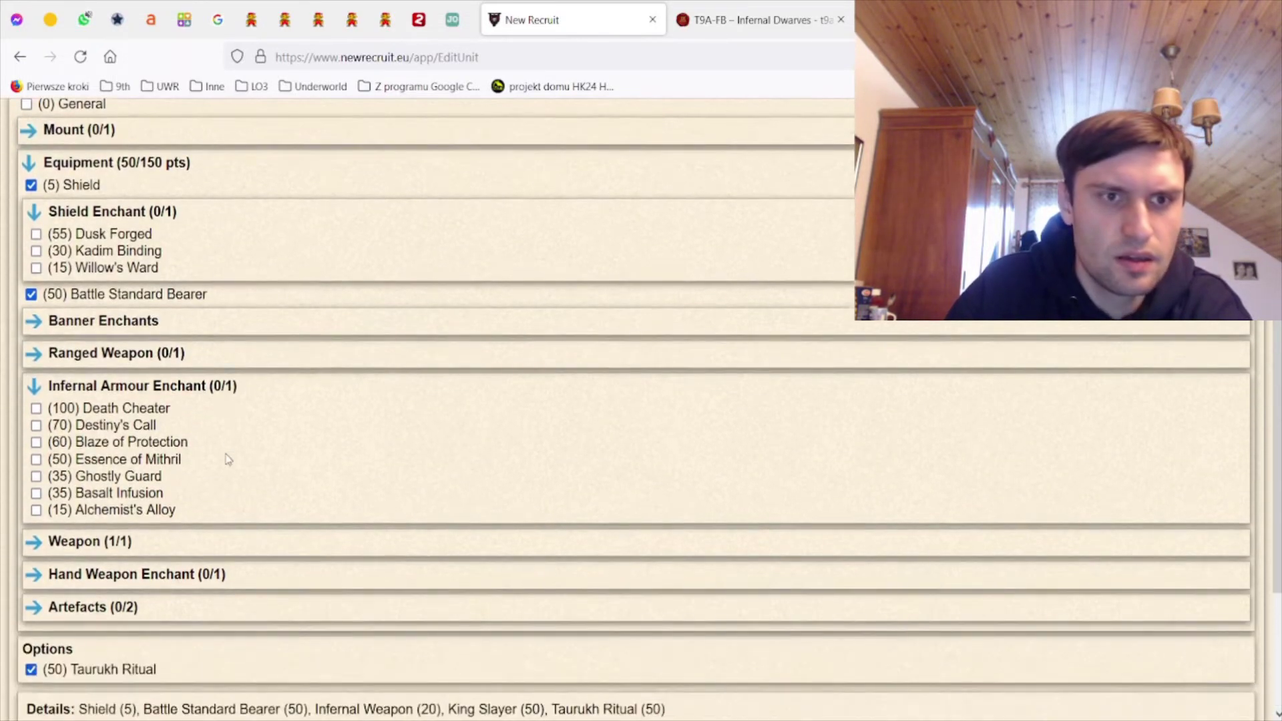
pyautogui.click(136, 271)
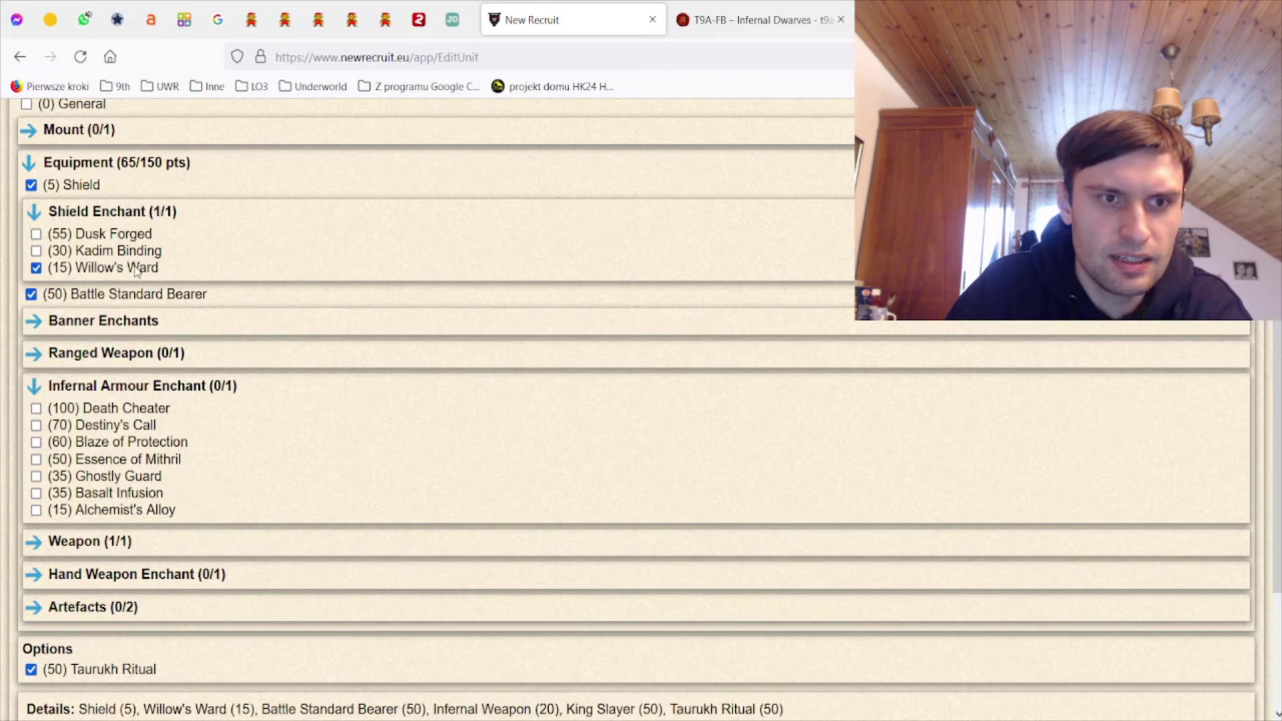
pyautogui.click(85, 611)
pyautogui.scroll(-7, 106, 560)
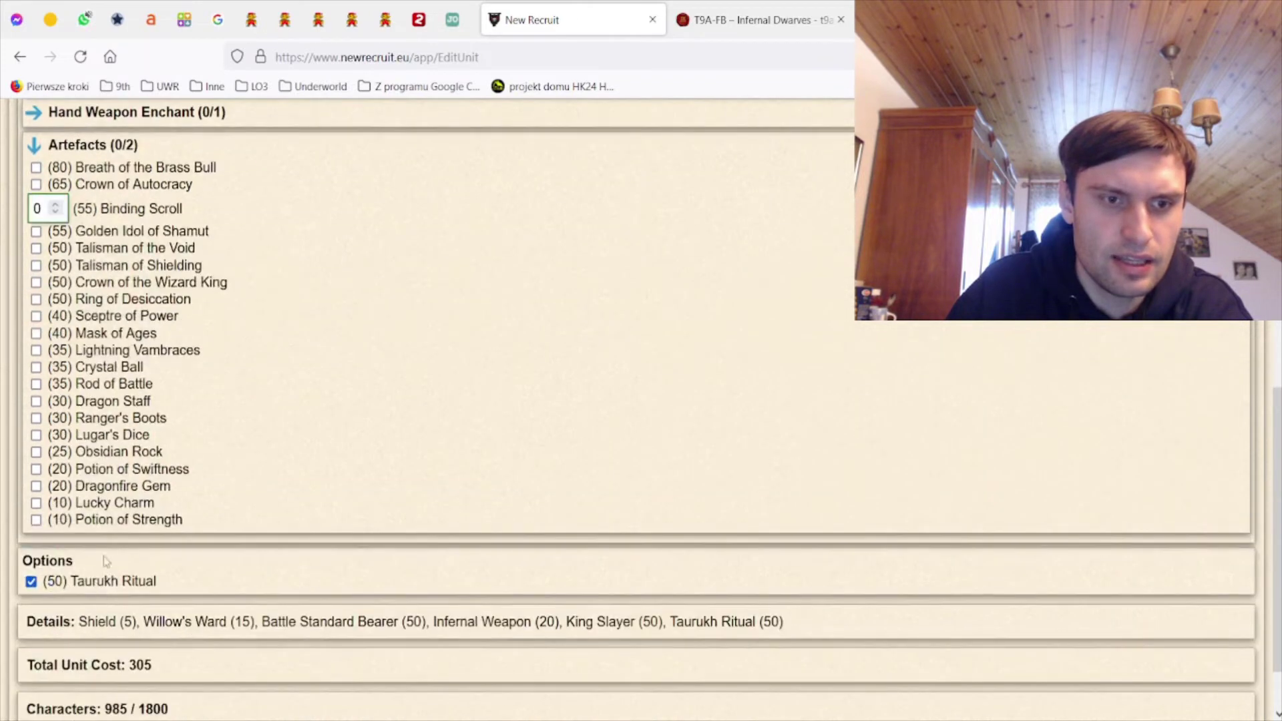
pyautogui.click(113, 505)
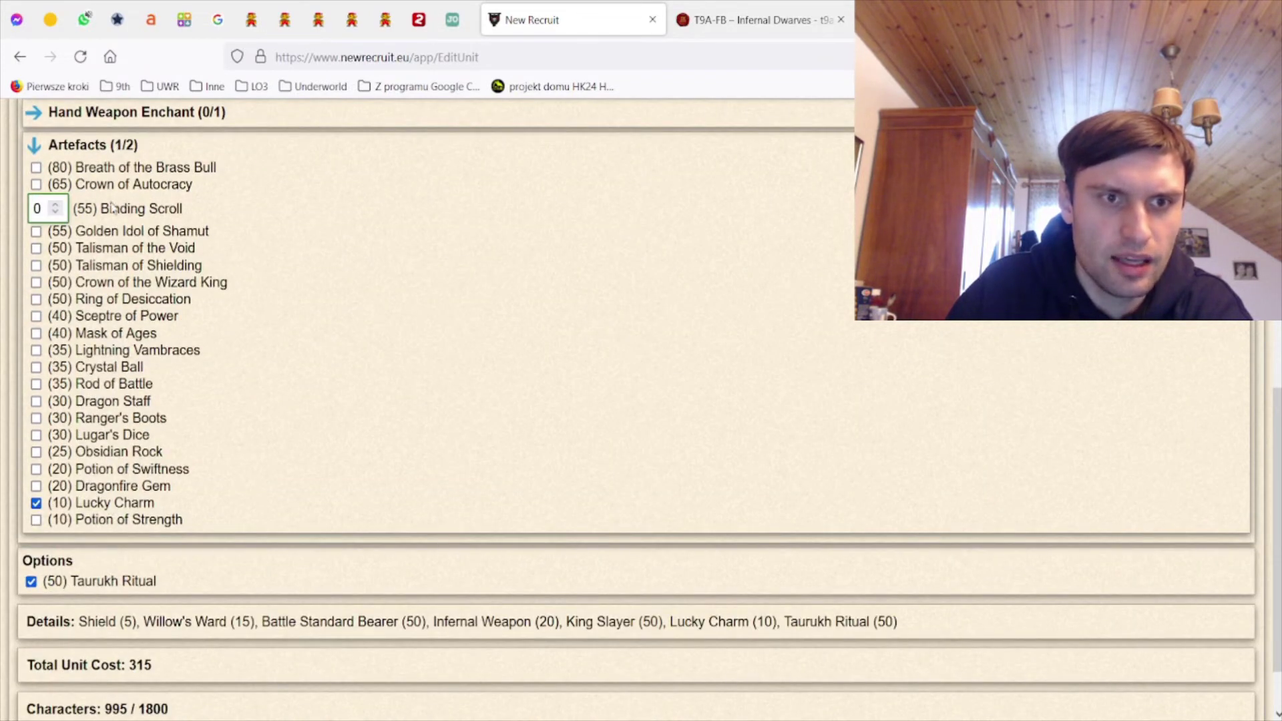
pyautogui.click(112, 267)
pyautogui.scroll(5, 143, 373)
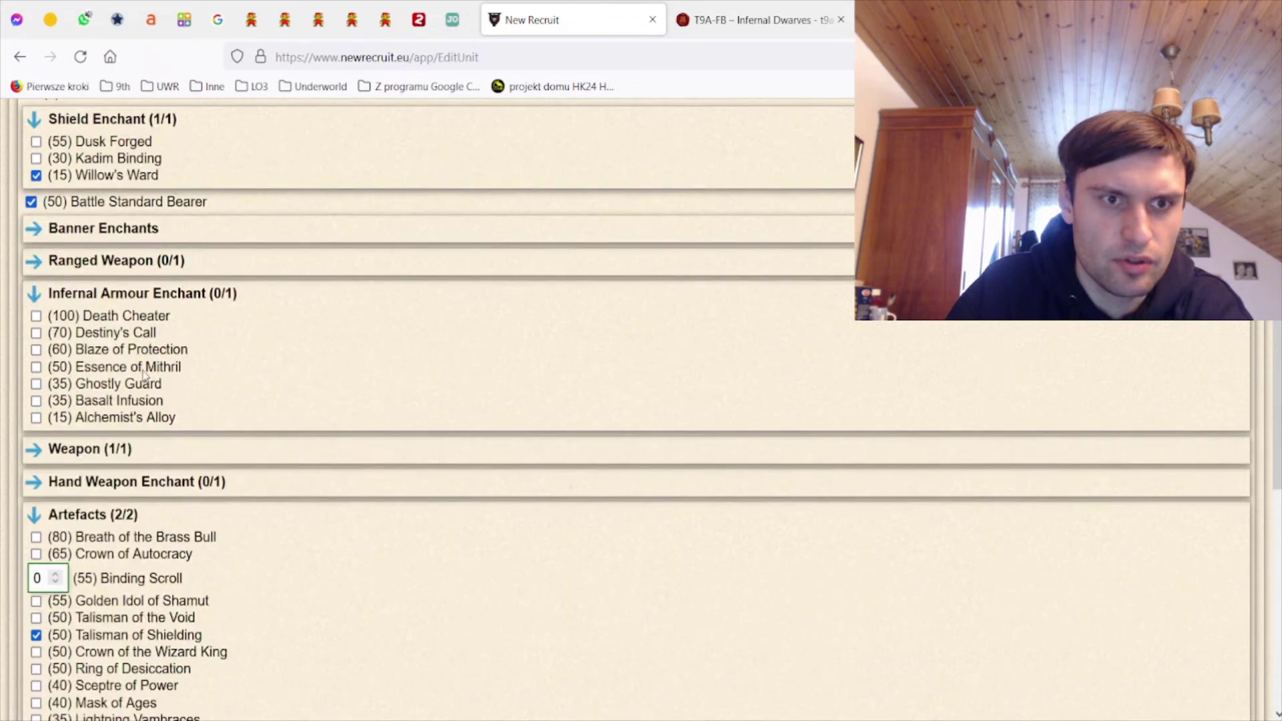
pyautogui.click(84, 513)
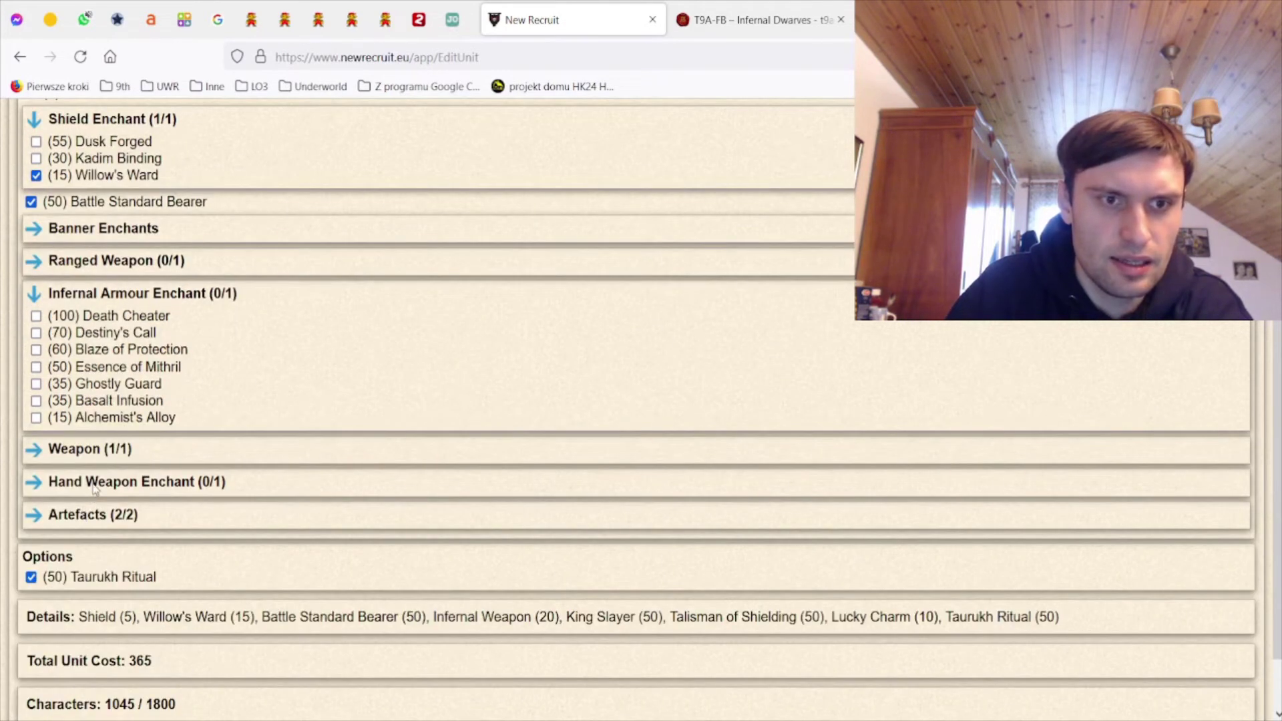
# Try the Basalt Infusion armour enchantment, then save the Vizier at 365 points
pyautogui.click(115, 402)
pyautogui.scroll(3, 160, 427)
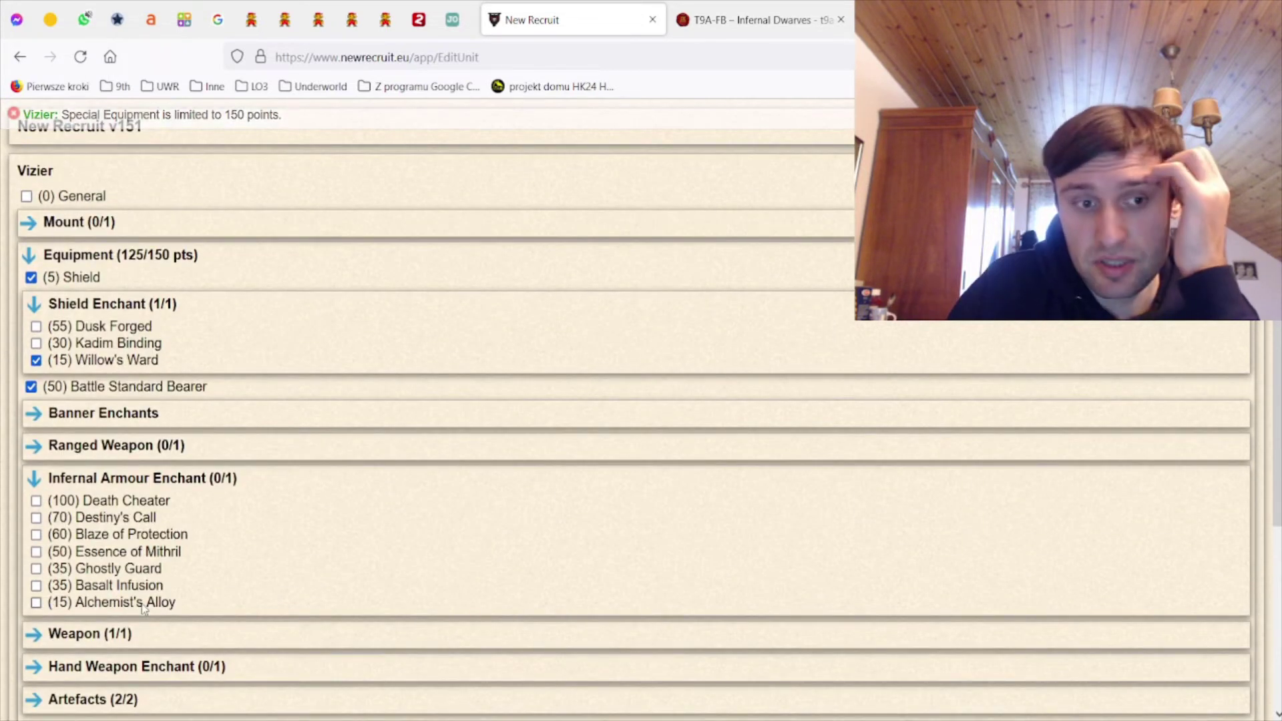
pyautogui.scroll(-5, 233, 554)
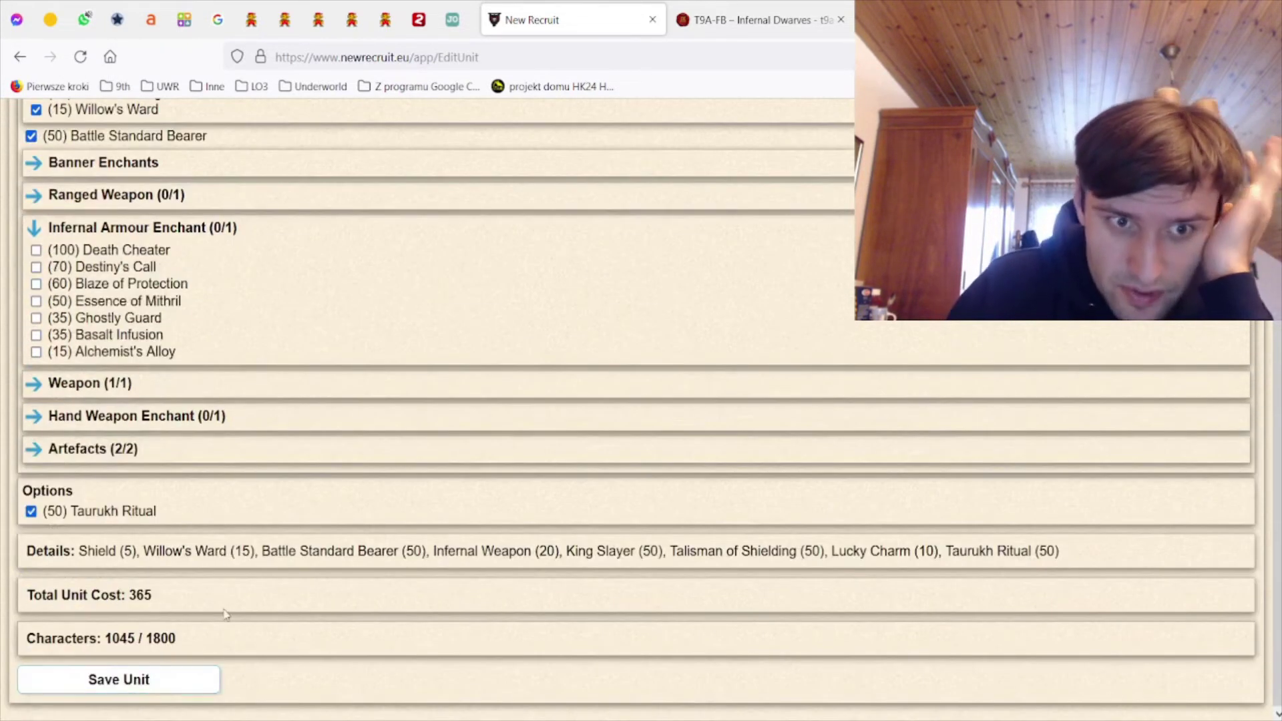
pyautogui.click(97, 678)
# Delete the Vizier from the army list
pyautogui.click(1227, 327)
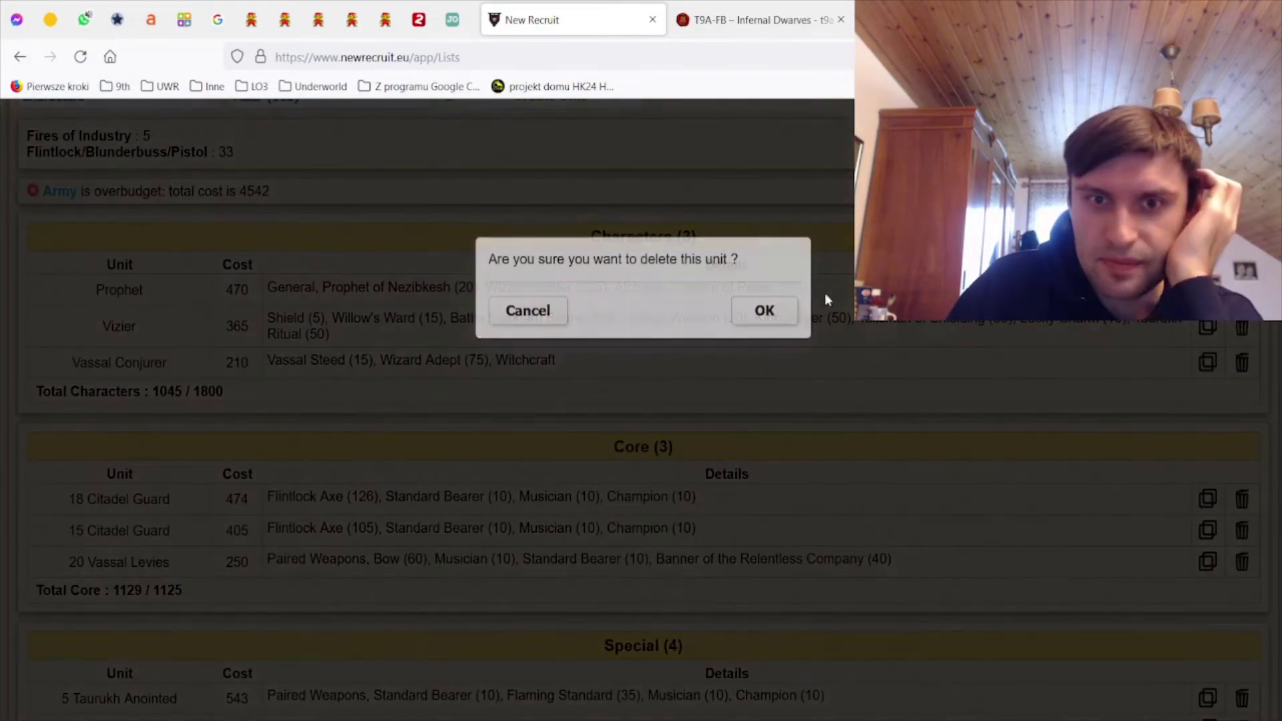
pyautogui.click(764, 309)
pyautogui.click(366, 253)
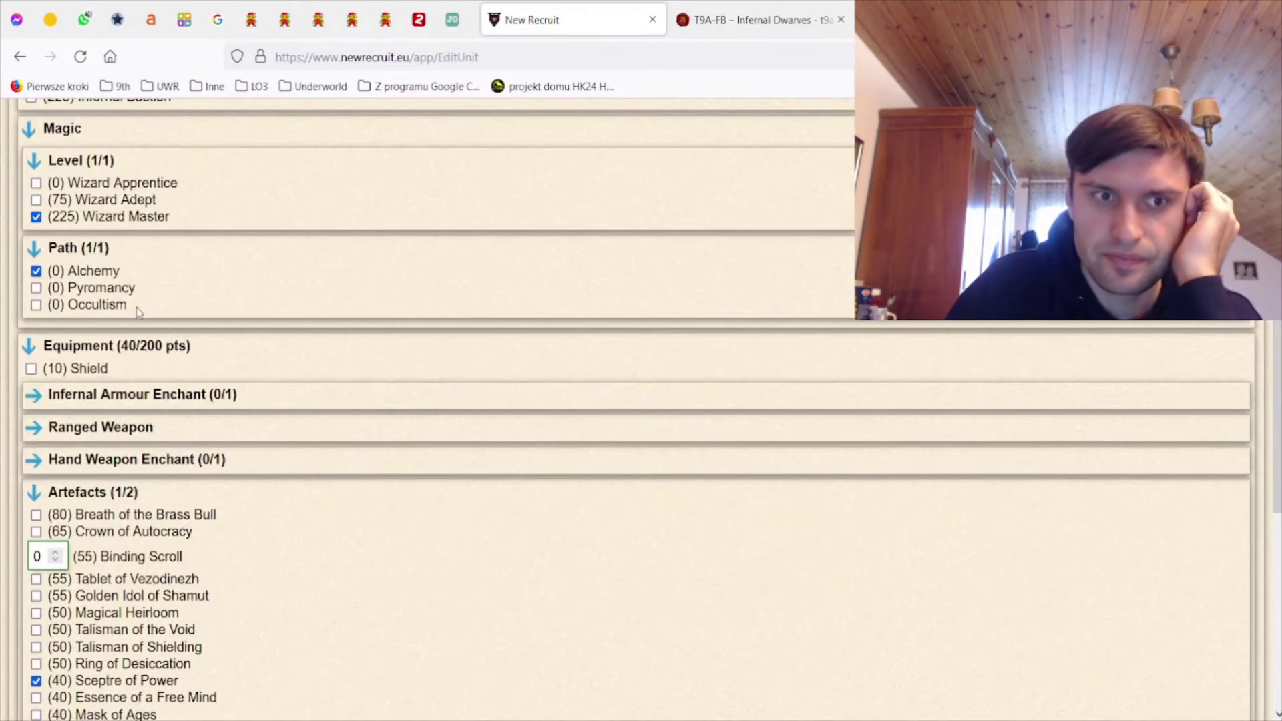
# Give the Prophet a Flintlock Axe, save it, and view the rulebook PDF
pyautogui.click(108, 431)
pyautogui.click(106, 466)
pyautogui.scroll(-7, 200, 588)
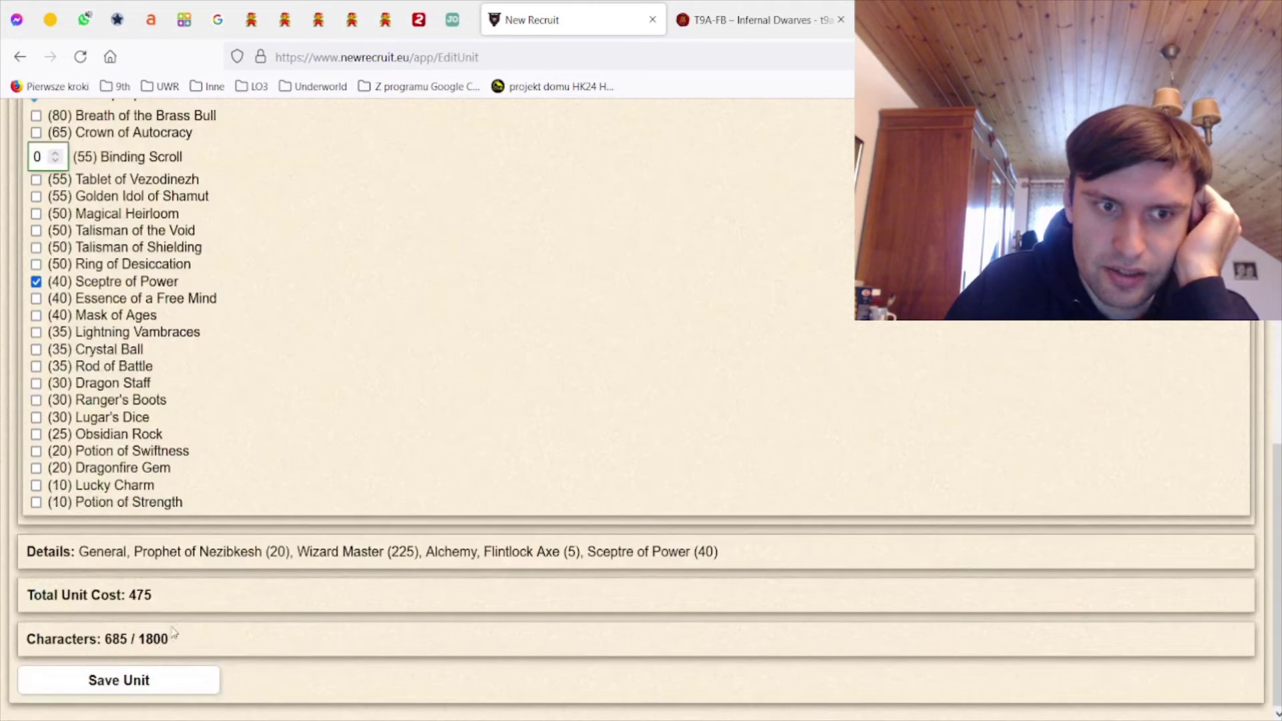
pyautogui.click(137, 680)
pyautogui.click(754, 20)
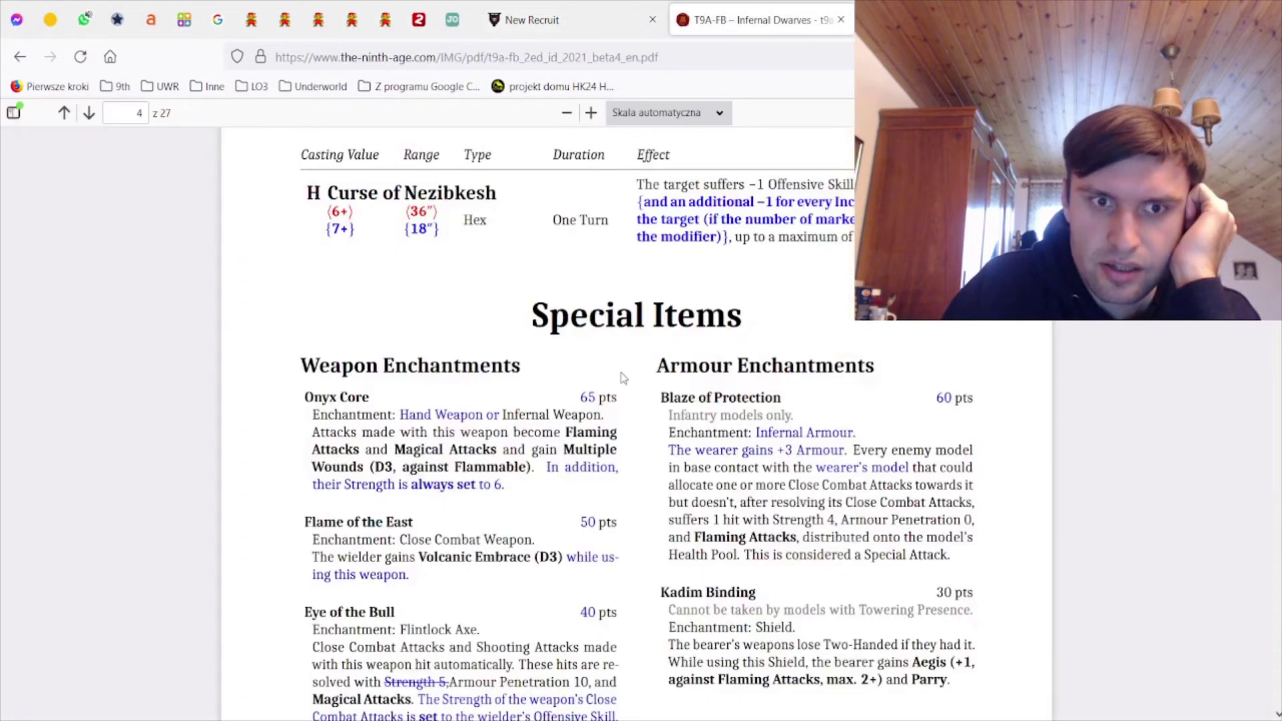
# Read the Vizier and Taurukh Commissioner entries, including the Bull of Shamut mount option
pyautogui.scroll(-3, 621, 378)
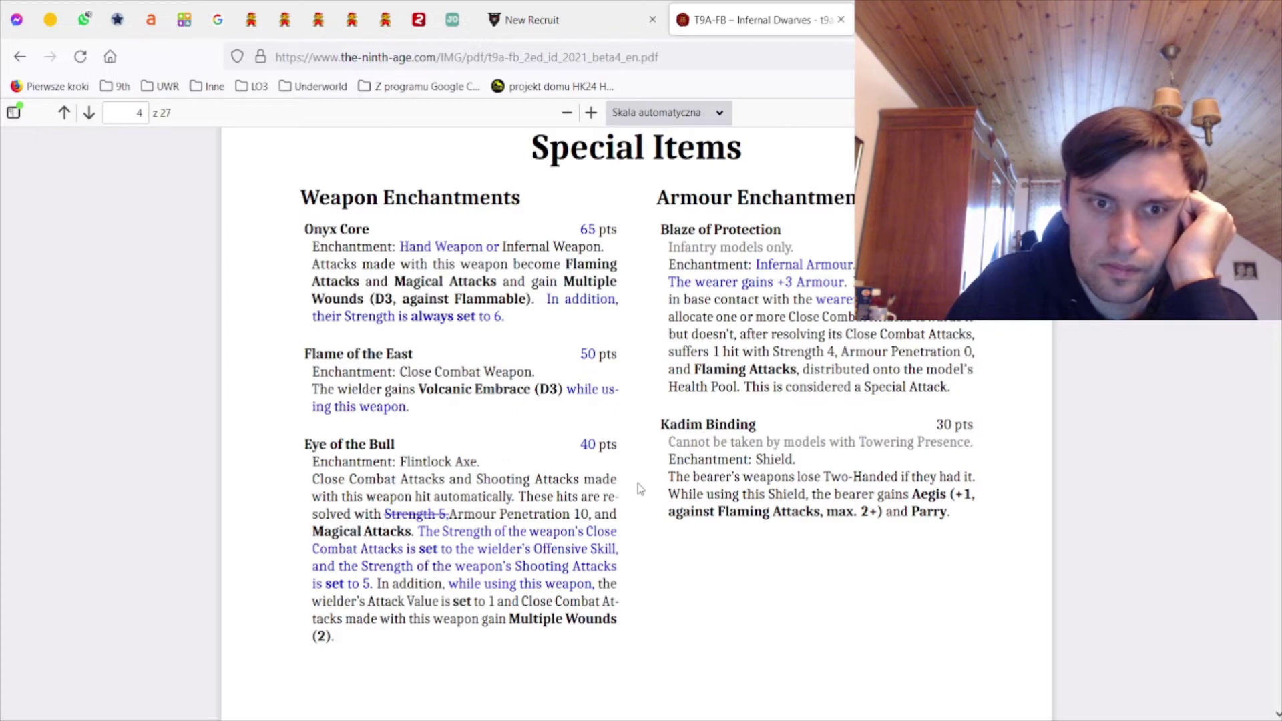
pyautogui.scroll(-20, 640, 488)
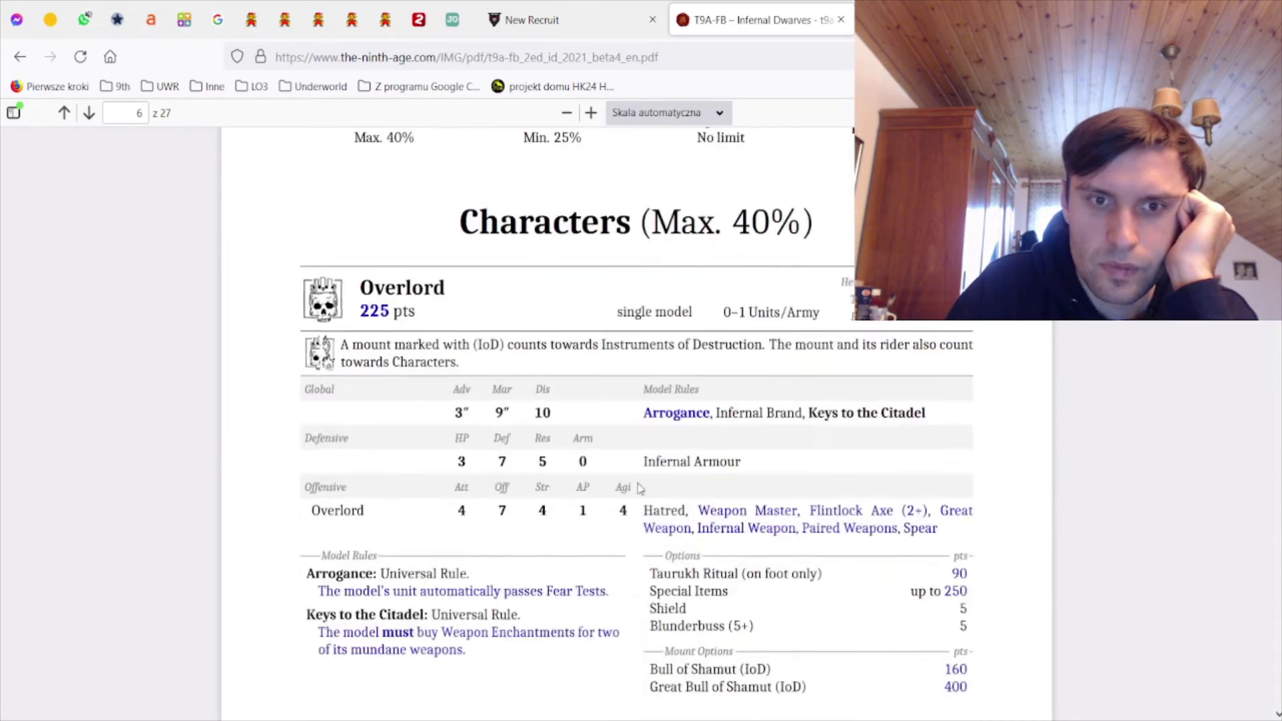
pyautogui.scroll(-20, 639, 488)
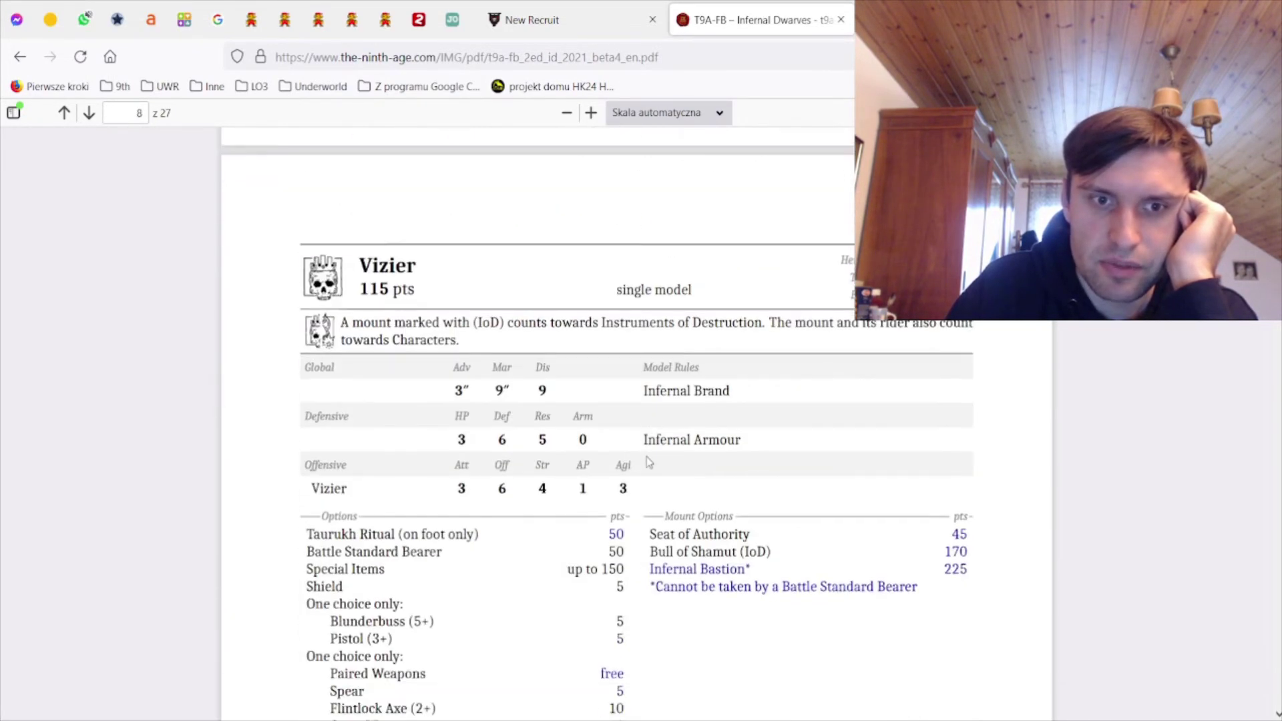
pyautogui.scroll(-3, 646, 456)
pyautogui.scroll(1, 647, 457)
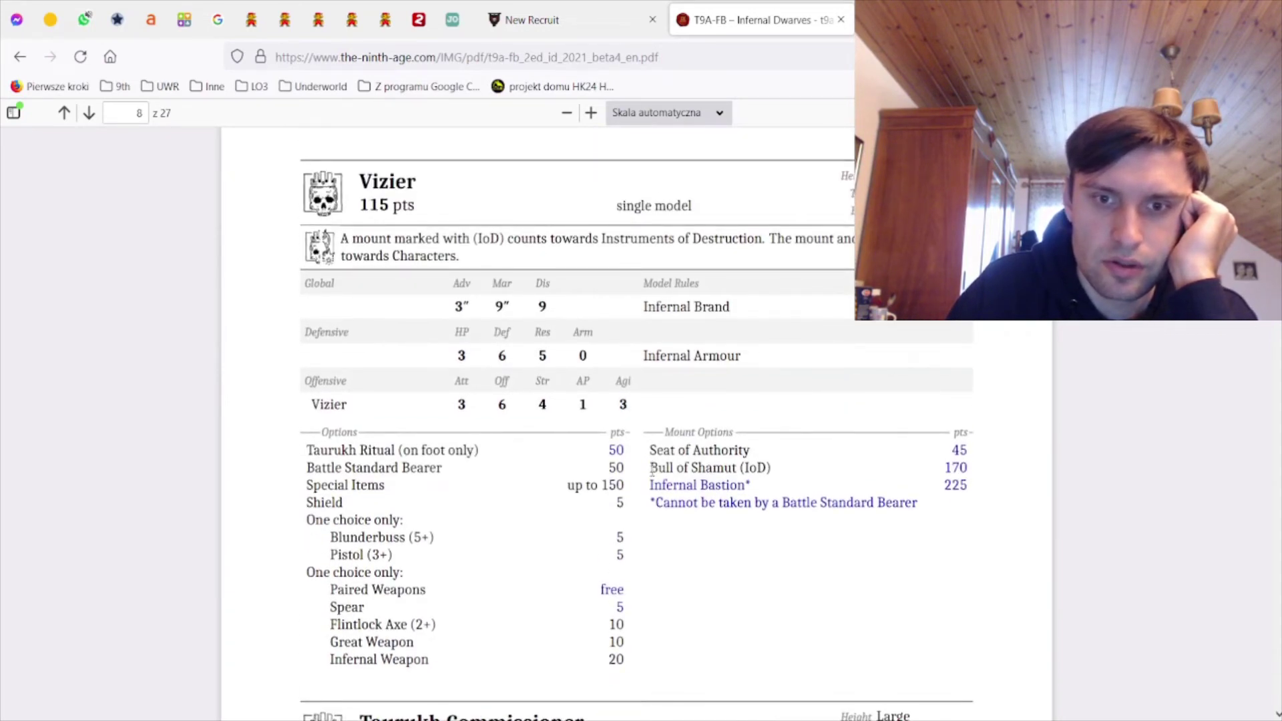
pyautogui.moveTo(651, 469); pyautogui.dragTo(745, 467)
pyautogui.doubleClick(709, 467)
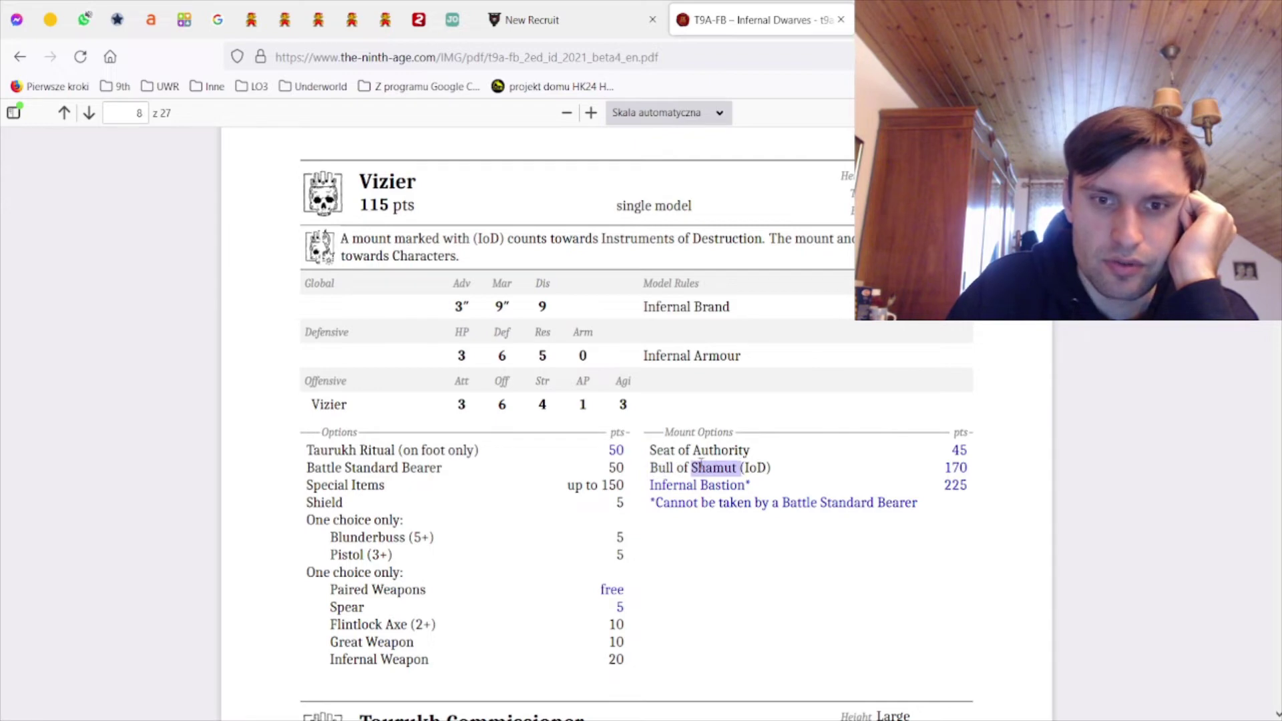
pyautogui.click(720, 465)
pyautogui.click(709, 466)
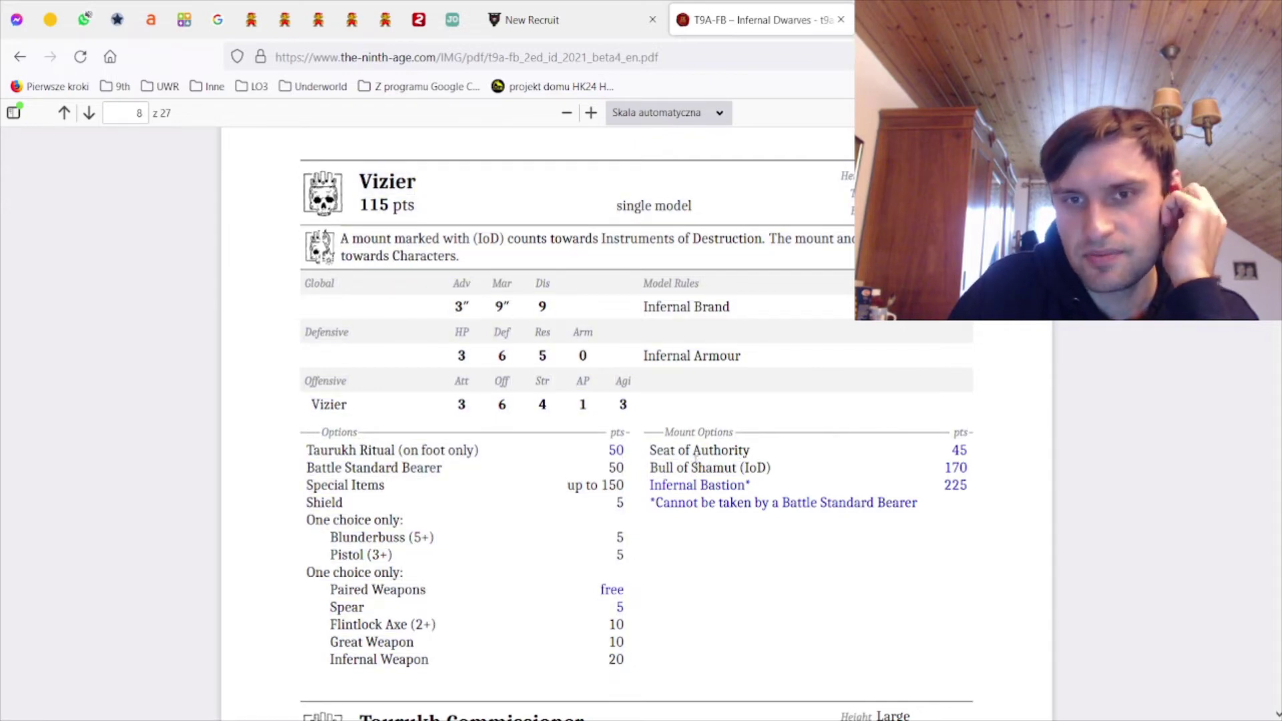
# Back in New Recruit, choose Taurukh Commissioner (260) as the unit to add
pyautogui.hotkey('ctrl', 'shift', 'Tab')
pyautogui.scroll(2, 501, 347)
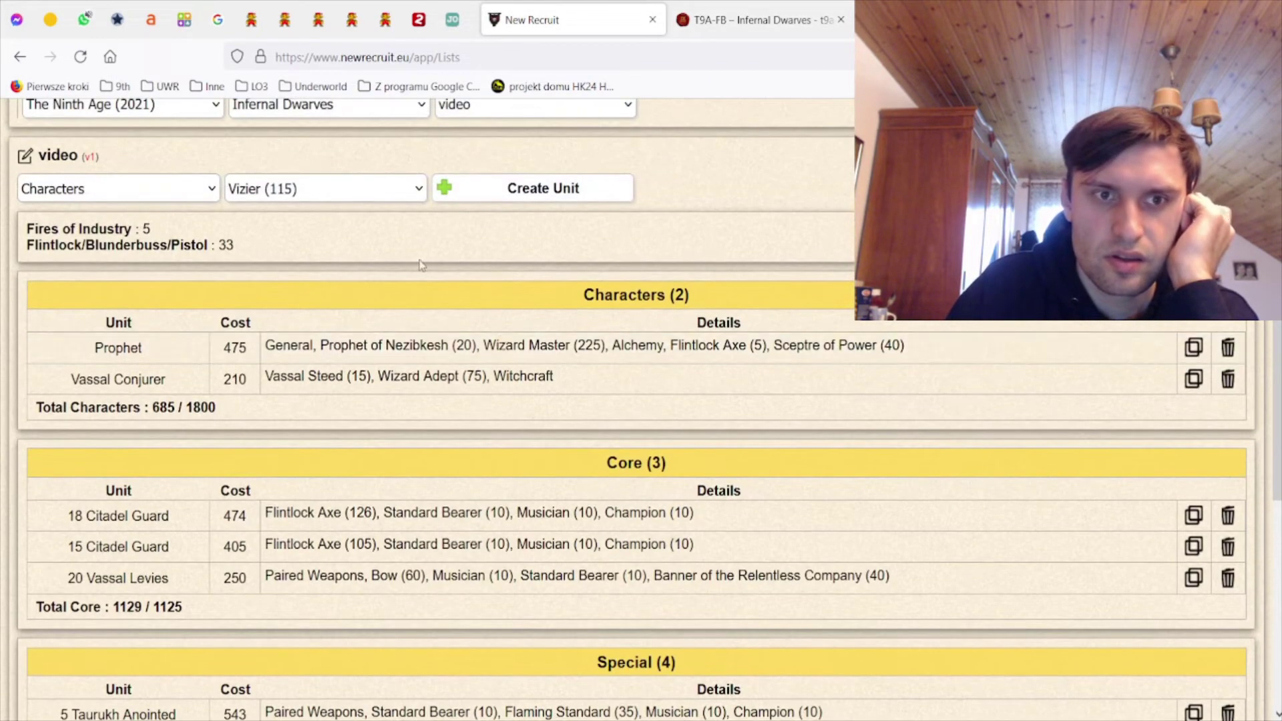
pyautogui.hotkey('ctrl', 'Tab')
pyautogui.scroll(-10, 645, 454)
pyautogui.scroll(4, 645, 454)
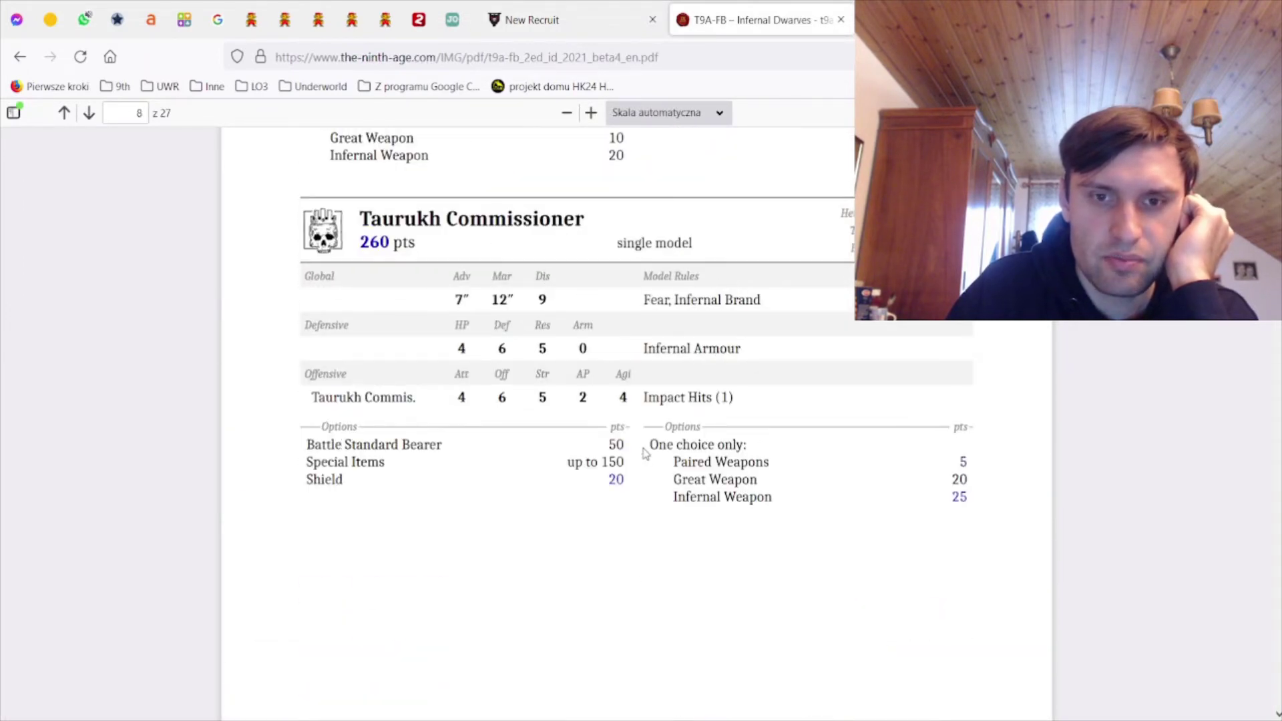
pyautogui.click(594, 8)
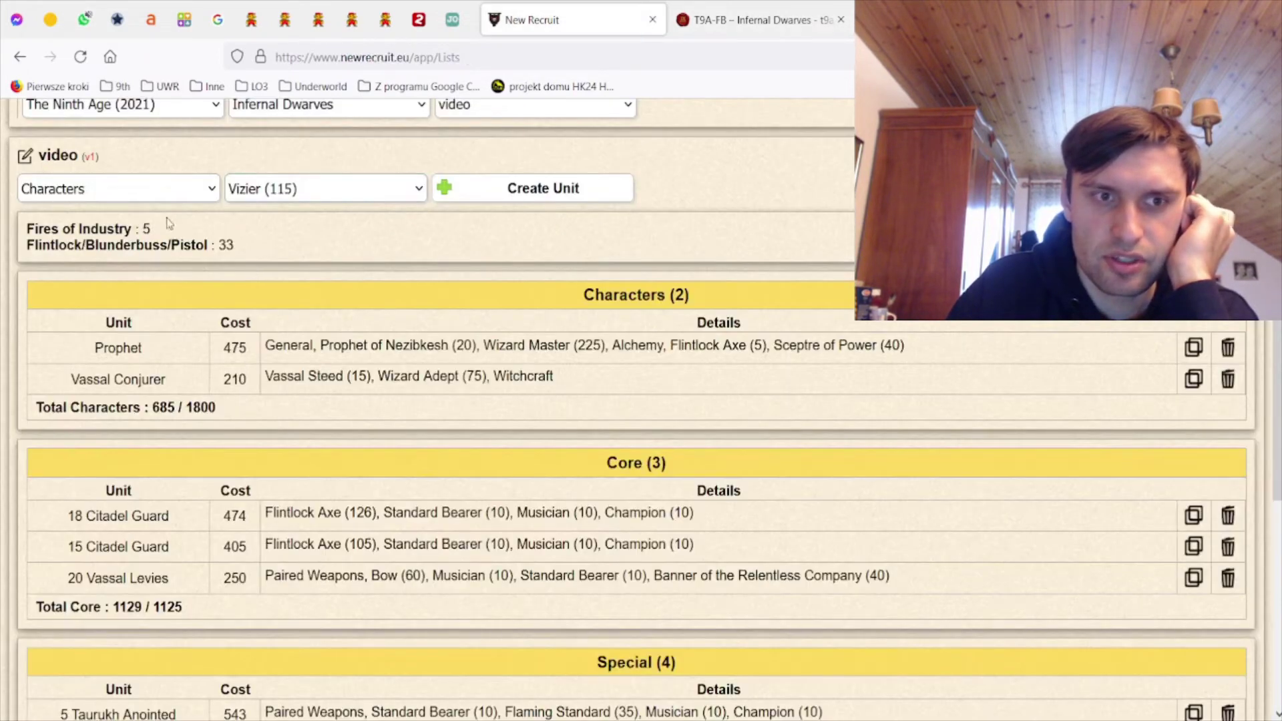
pyautogui.click(325, 305)
# Save a Battle Standard Bearer Commissioner with Destiny's Call and King Slayer Paired Weapons
pyautogui.click(531, 187)
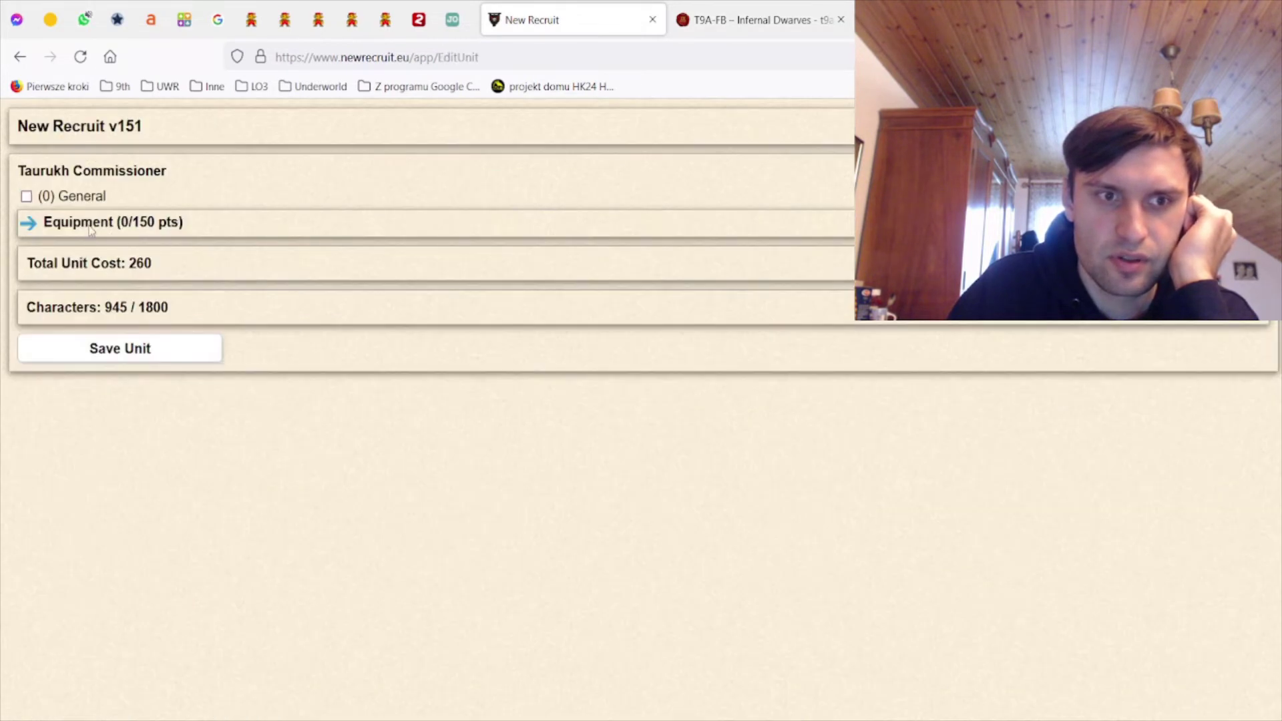
pyautogui.click(91, 227)
pyautogui.click(98, 245)
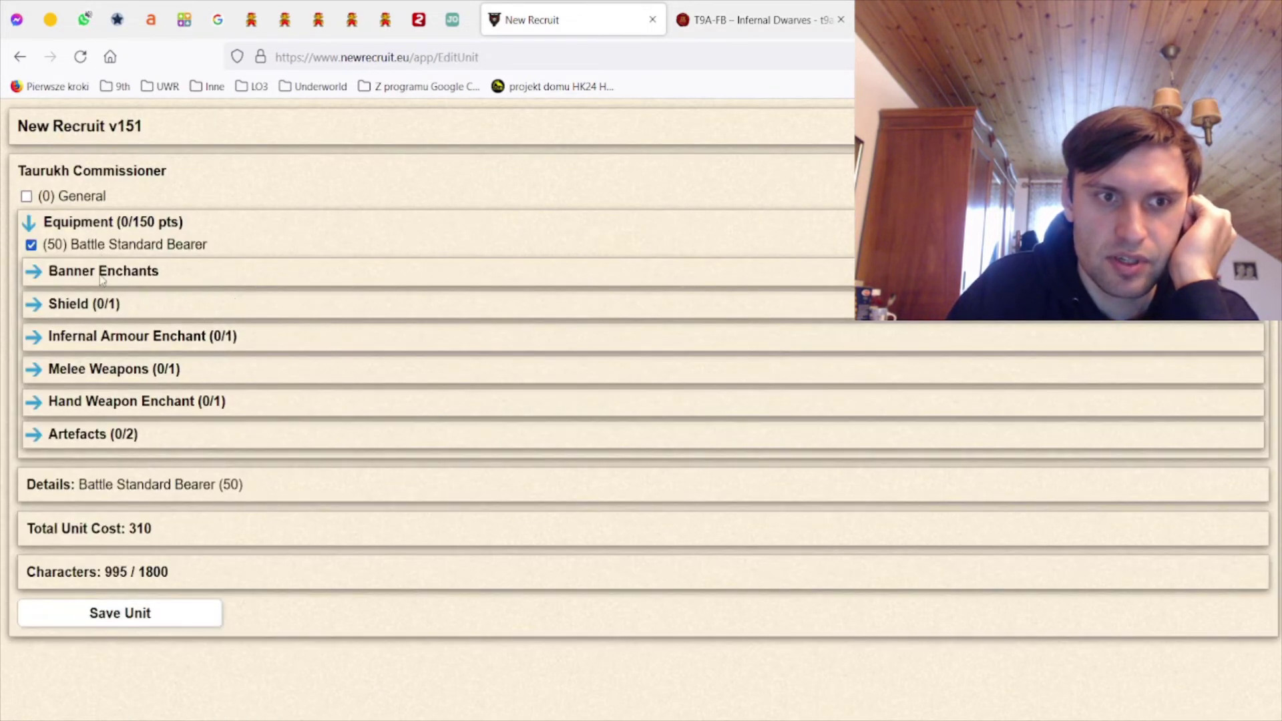
pyautogui.click(99, 337)
pyautogui.click(103, 378)
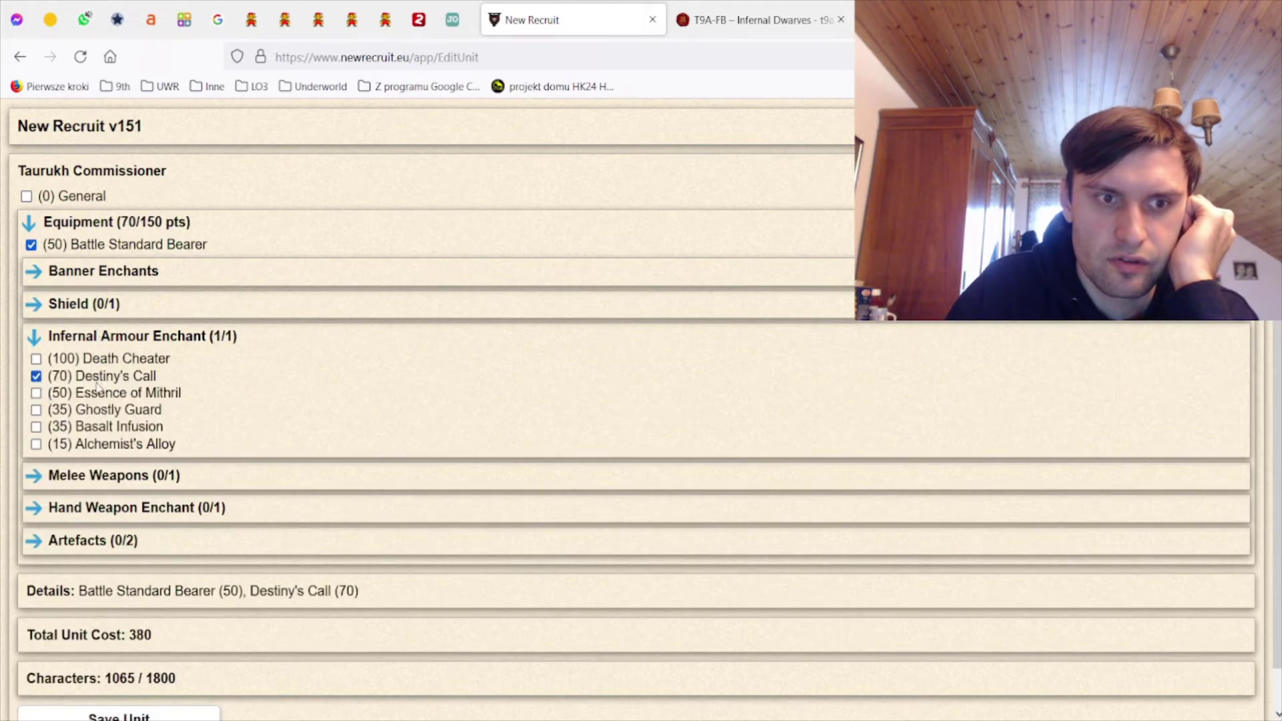
pyautogui.click(88, 476)
pyautogui.click(88, 497)
pyautogui.click(86, 528)
pyautogui.click(95, 598)
pyautogui.scroll(-4, 151, 613)
pyautogui.scroll(-2, 153, 628)
pyautogui.click(144, 676)
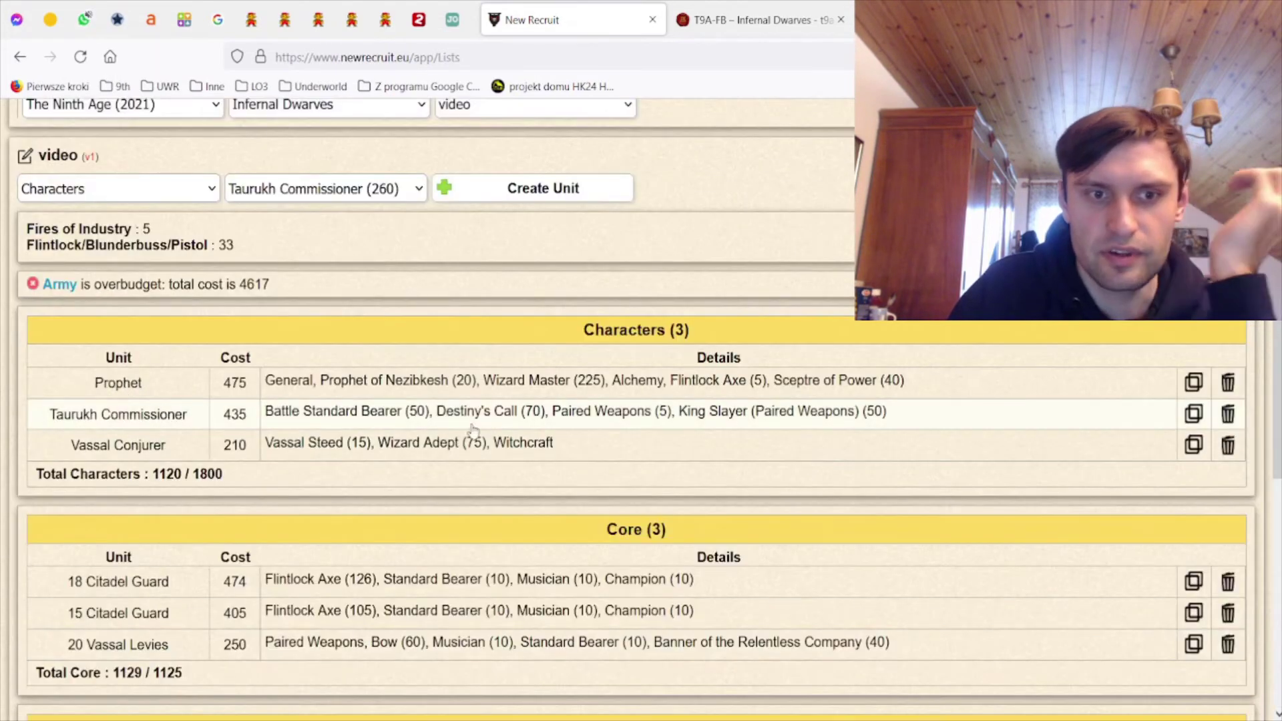
# Delete the Taurukh Commissioner, leaving Characters at 685 / 1800
pyautogui.scroll(-6, 613, 451)
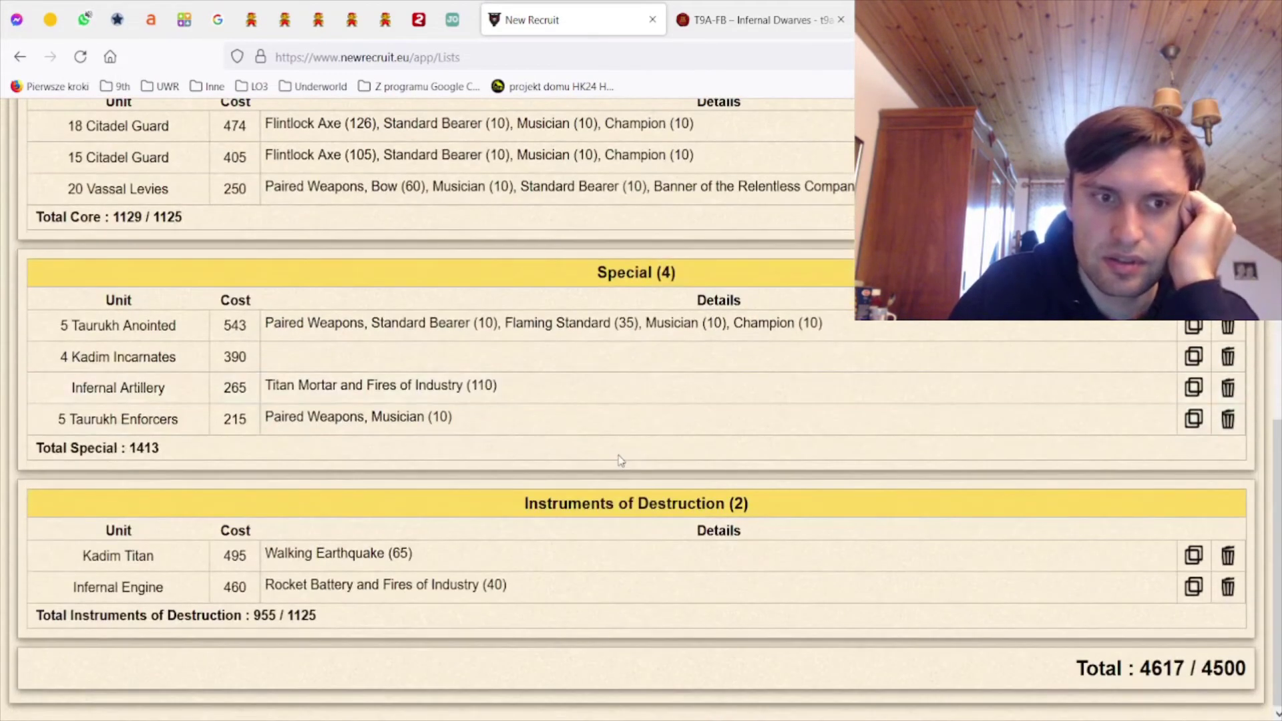
pyautogui.scroll(2, 617, 457)
pyautogui.scroll(6, 620, 462)
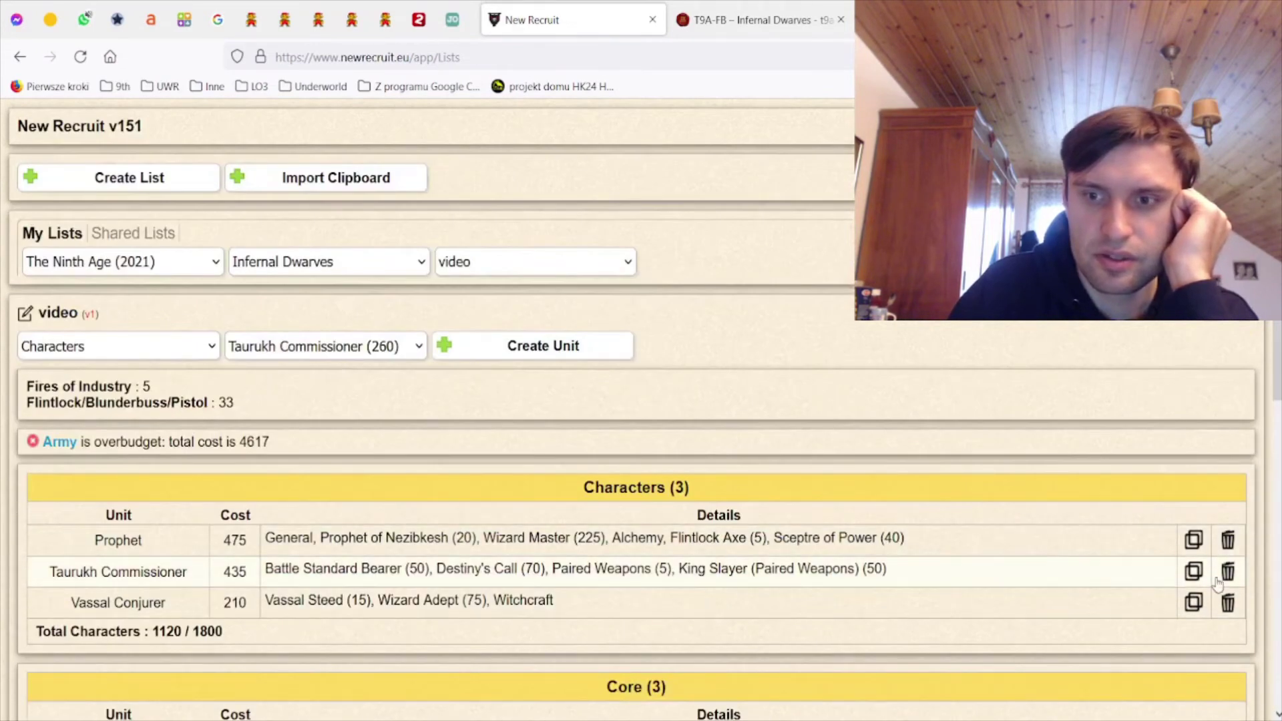
pyautogui.click(1241, 571)
pyautogui.click(764, 310)
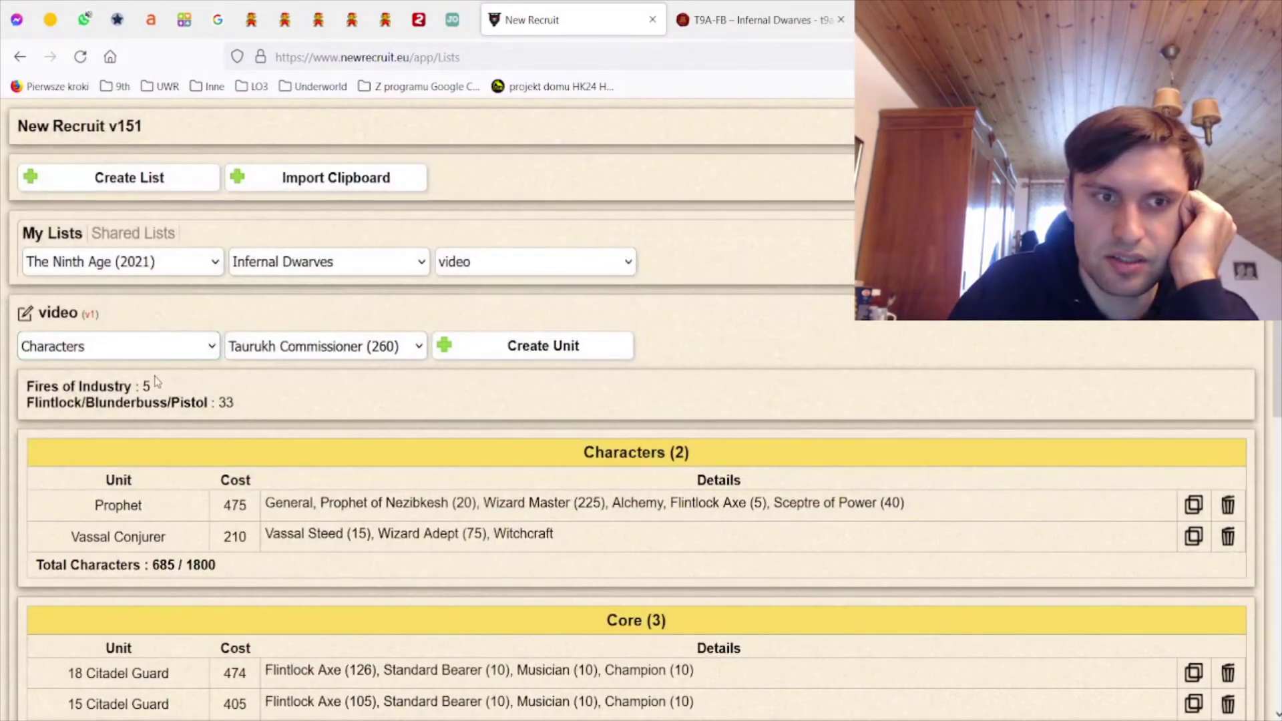
# Create a 165-point Vizier as Battle Standard Bearer and save it
pyautogui.click(491, 354)
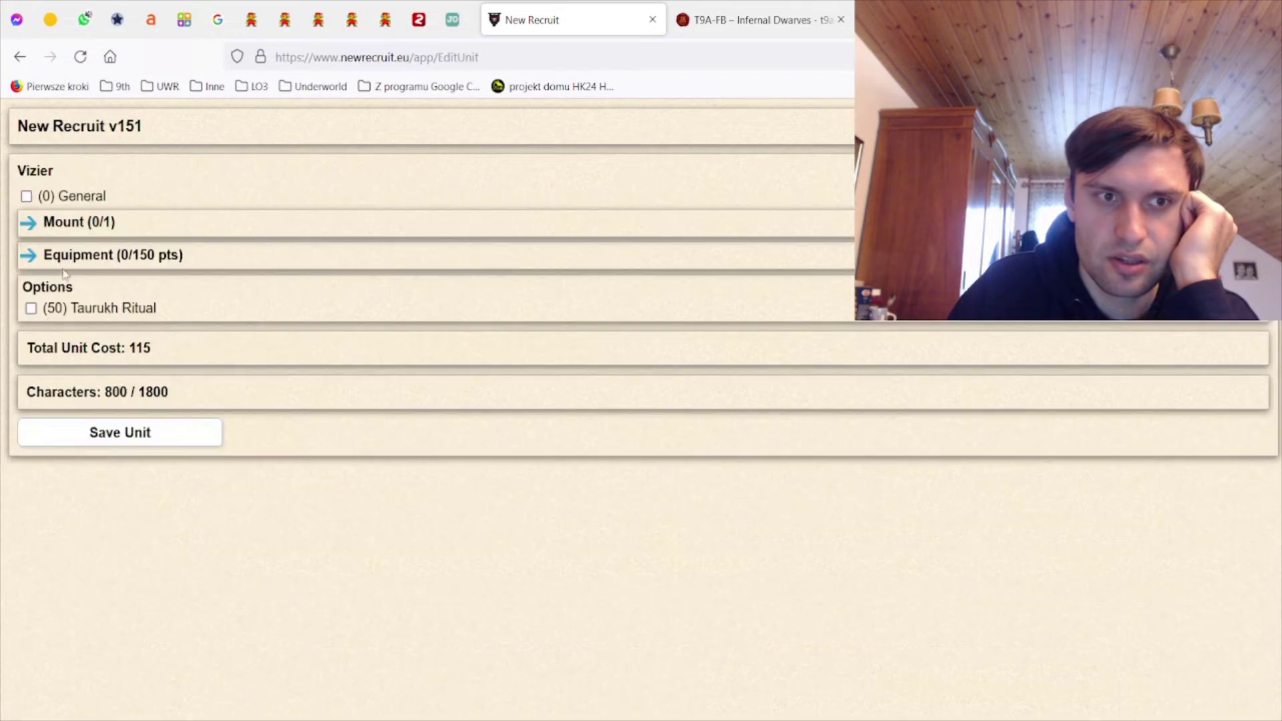
pyautogui.click(82, 227)
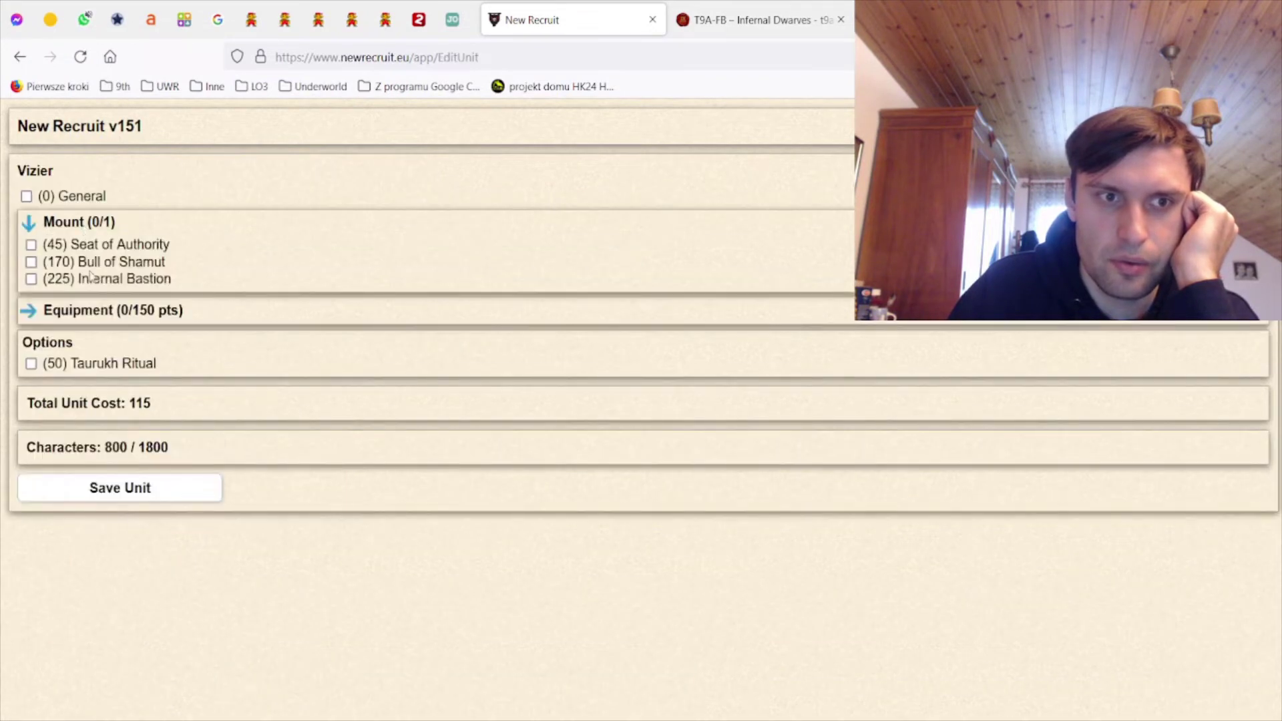
pyautogui.click(87, 310)
pyautogui.click(31, 351)
pyautogui.scroll(-1, 127, 661)
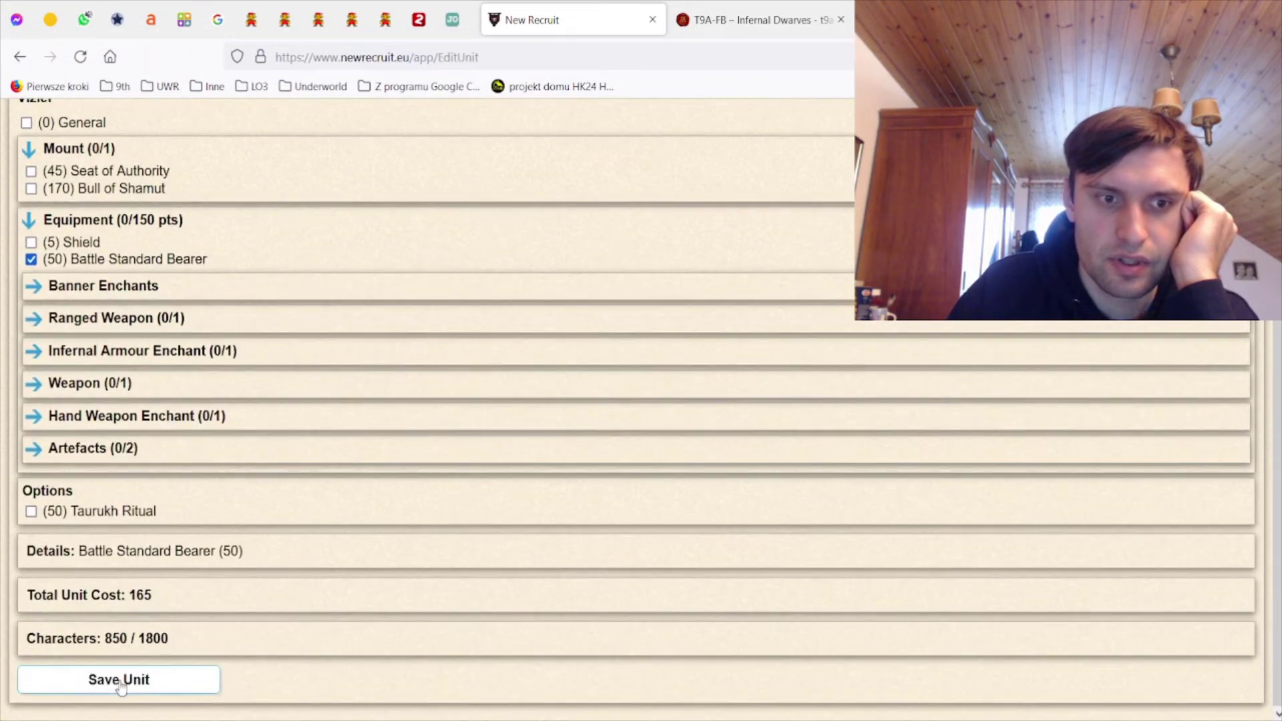
pyautogui.click(125, 674)
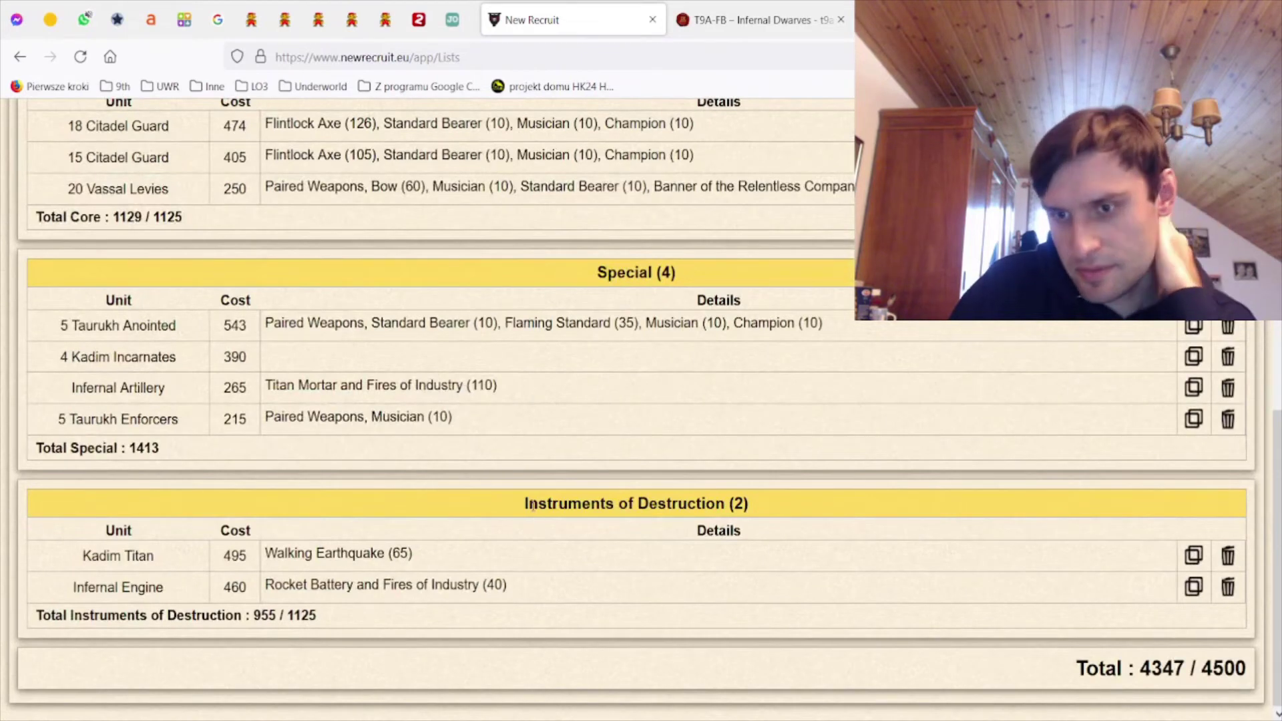
# Check the Vizier's entry in the rulebook PDF, then return to the army list
pyautogui.scroll(5, 533, 505)
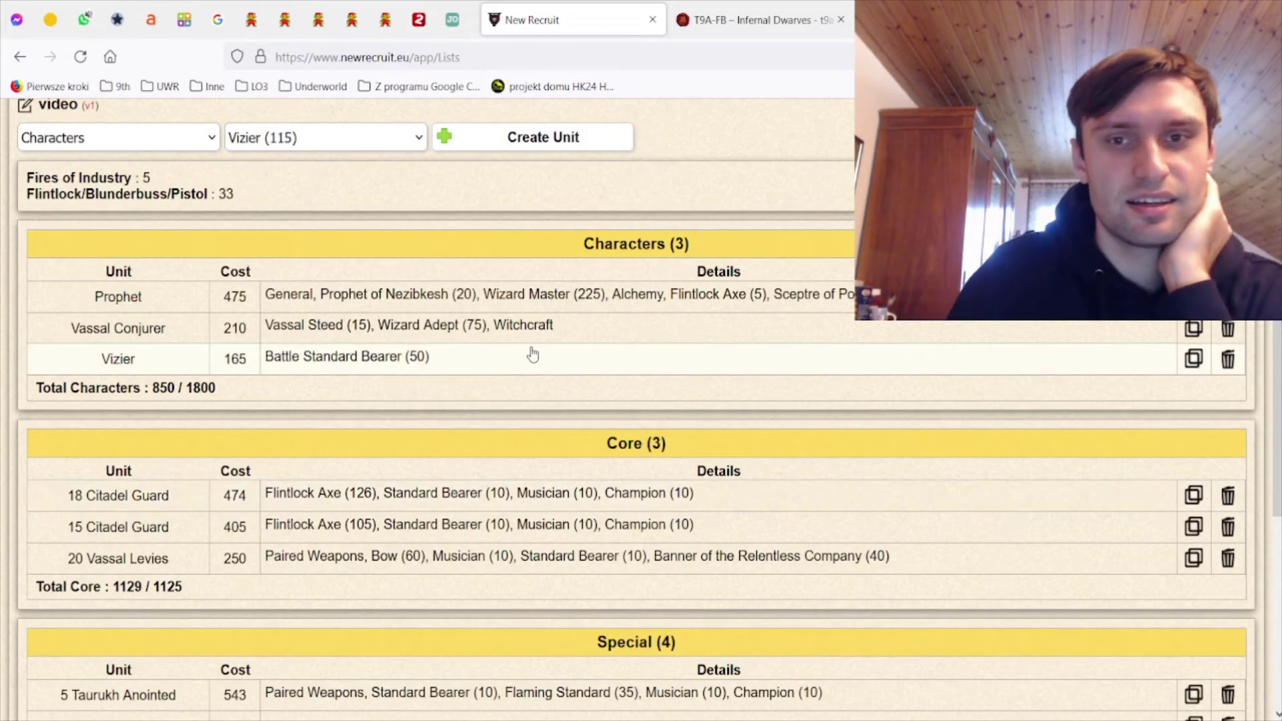
pyautogui.hotkey('ctrl', 'Tab')
pyautogui.scroll(5, 672, 300)
pyautogui.scroll(-4, 672, 299)
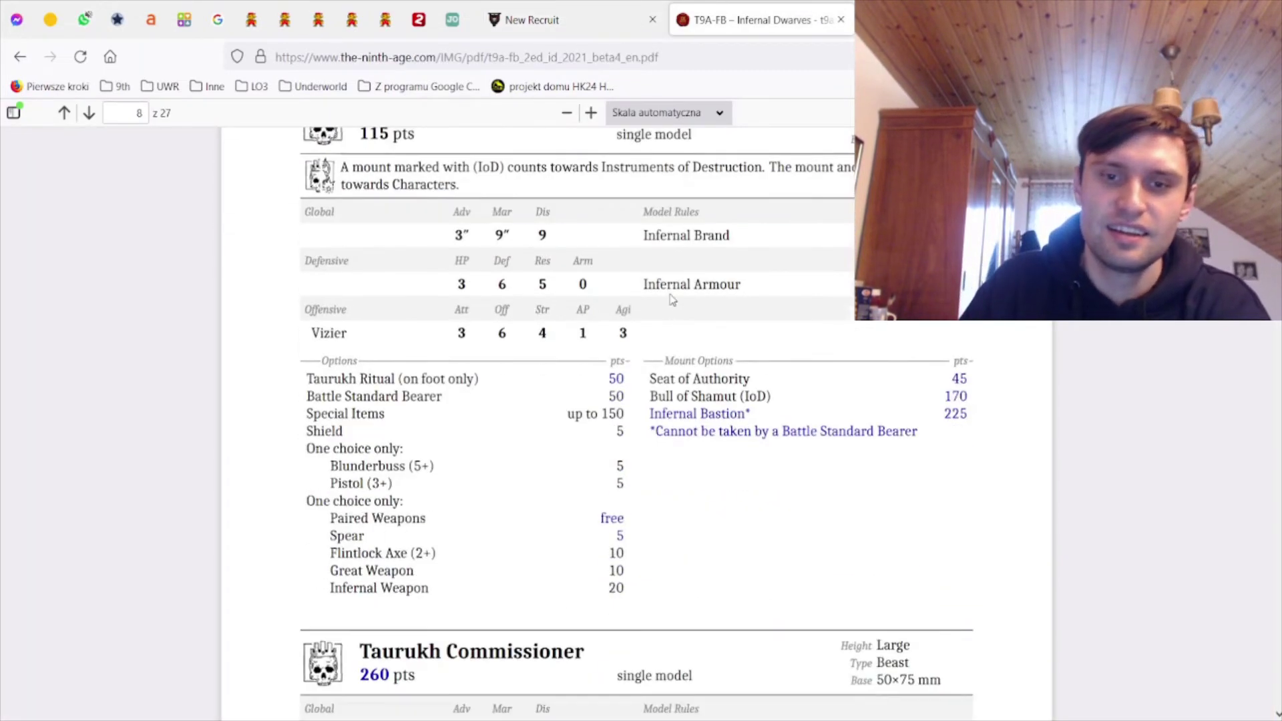
pyautogui.scroll(2, 690, 317)
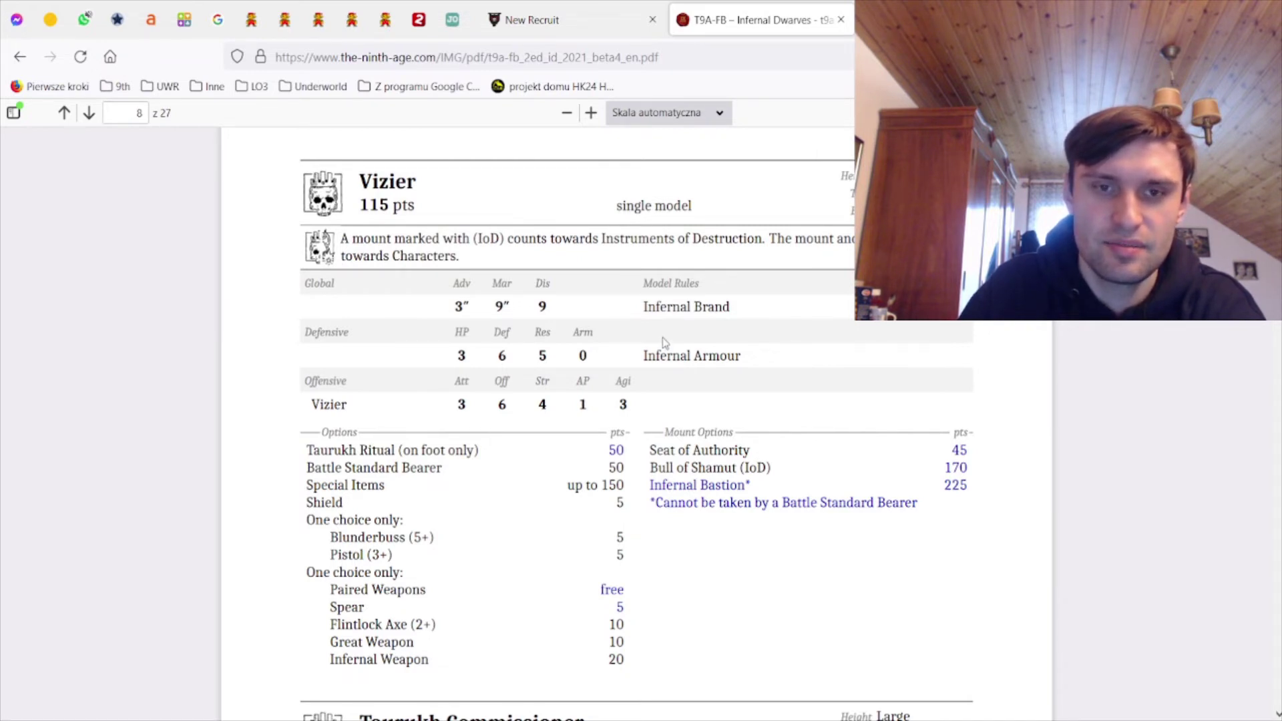
pyautogui.hotkey('ctrl', 'Tab')
# Reopen the Vizier and arm it with a Flintlock Axe
pyautogui.click(214, 358)
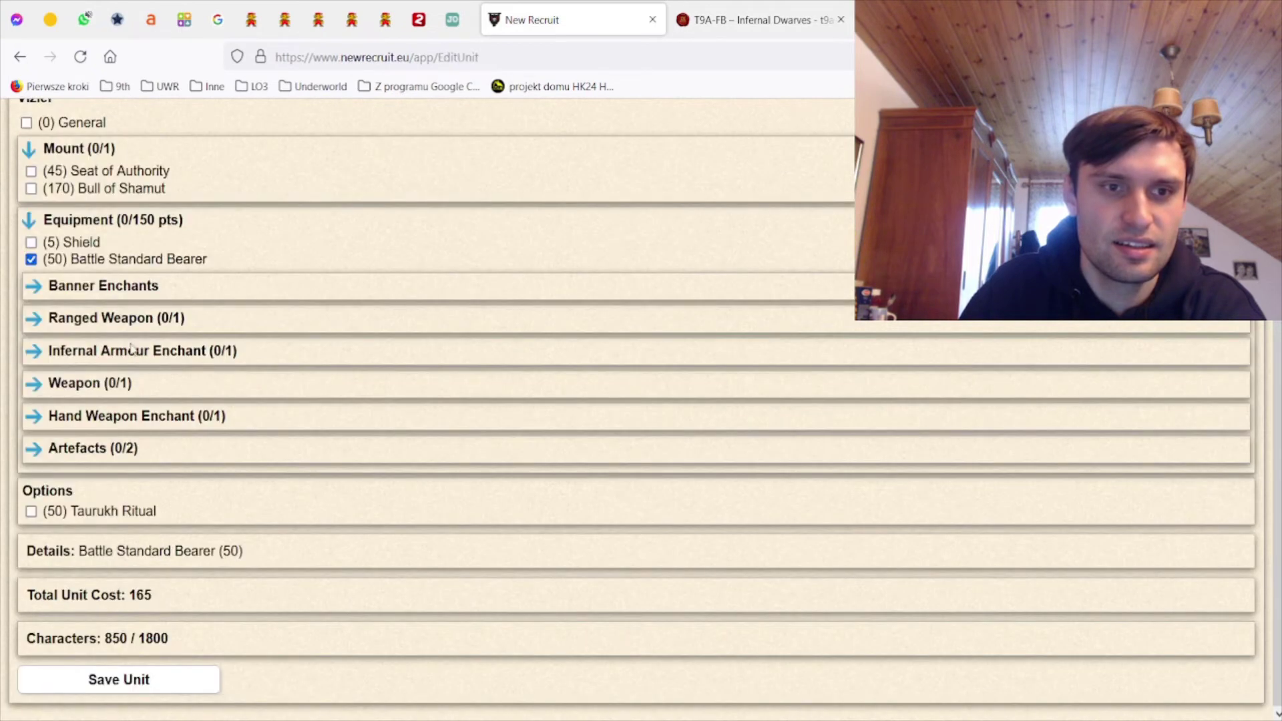
pyautogui.doubleClick(113, 288)
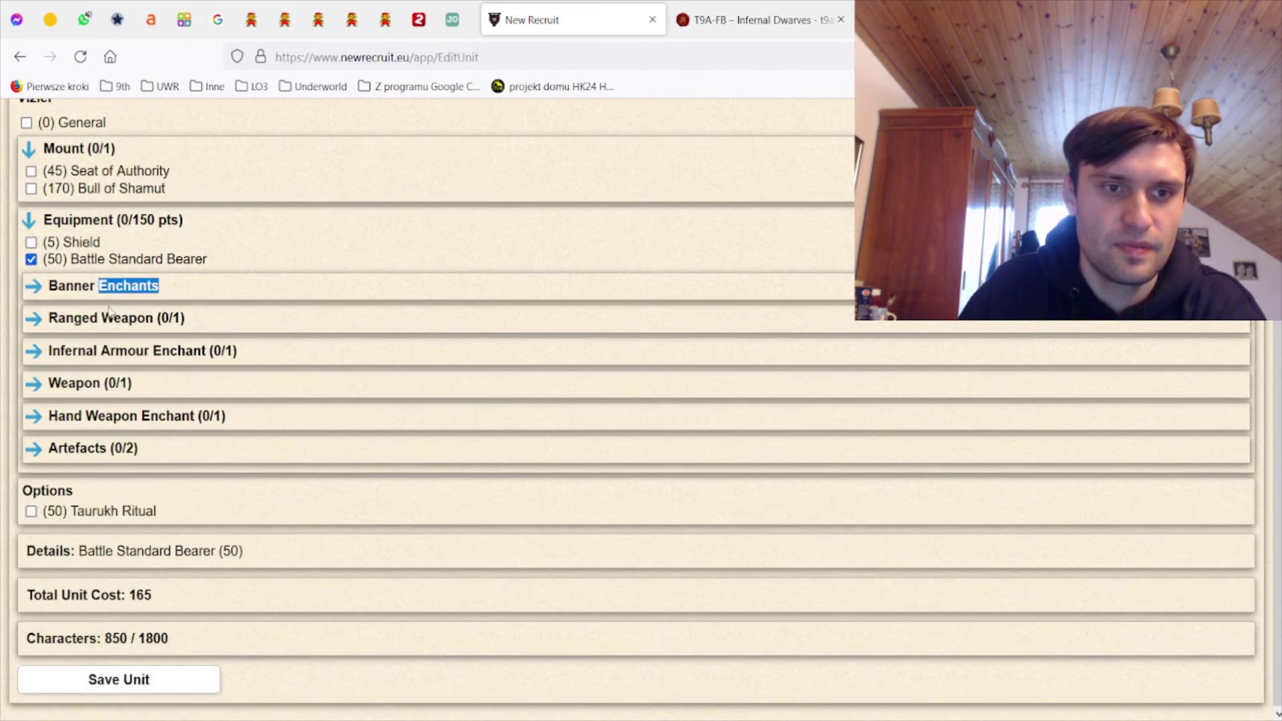
pyautogui.click(110, 321)
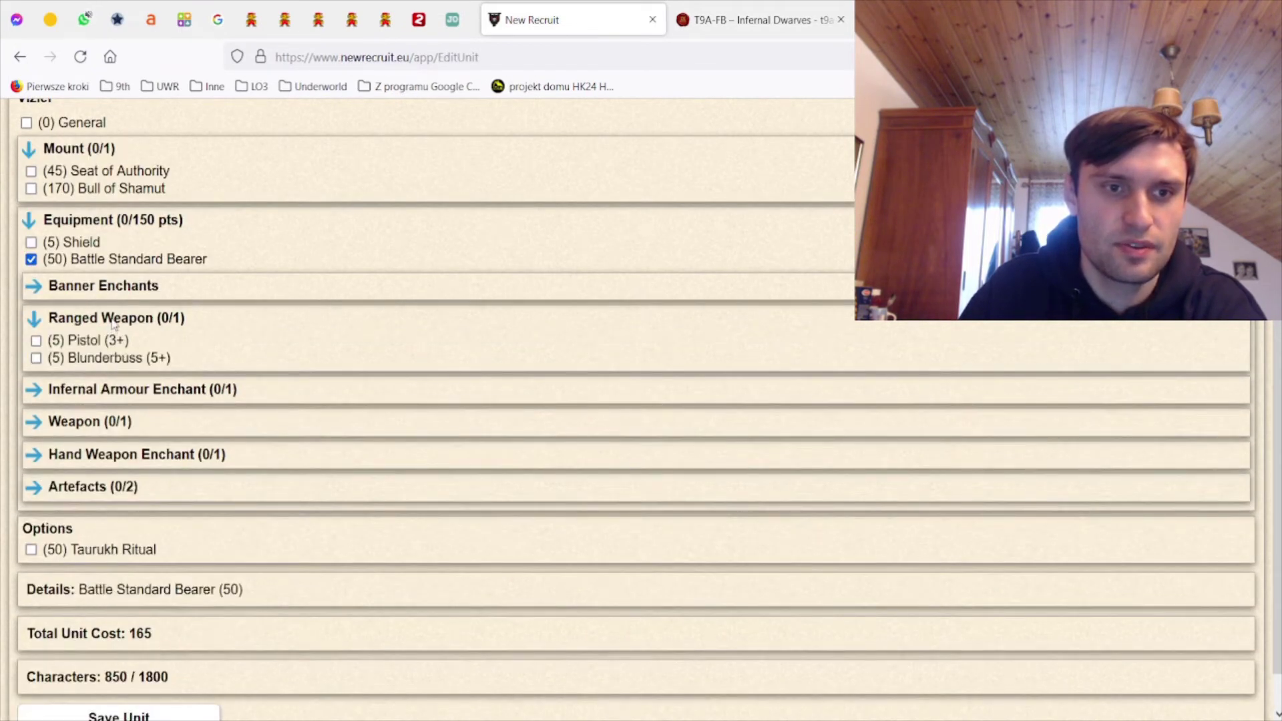
pyautogui.click(113, 320)
pyautogui.click(113, 354)
pyautogui.click(127, 354)
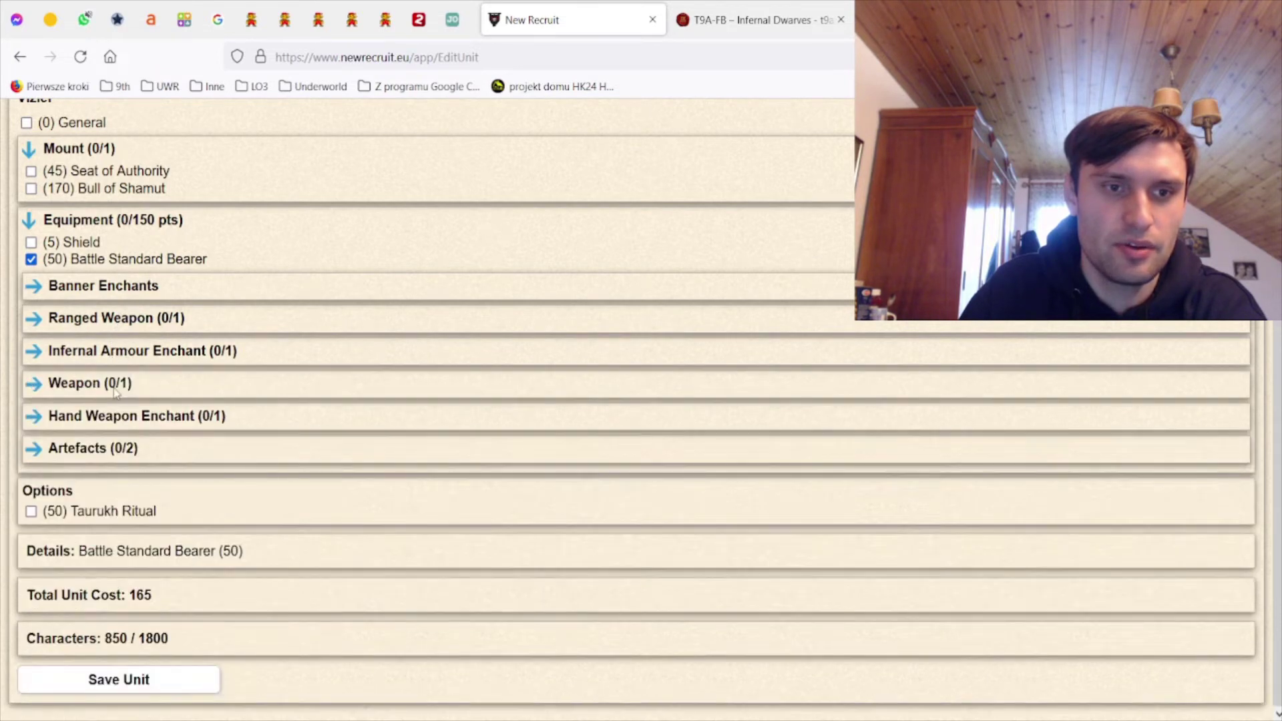
pyautogui.click(118, 384)
pyautogui.click(118, 384)
pyautogui.click(117, 384)
pyautogui.click(103, 442)
pyautogui.click(98, 387)
# Browse the Vizier's artefacts and rulebook entry, then save it, bringing the army to 4357 / 4500
pyautogui.click(108, 418)
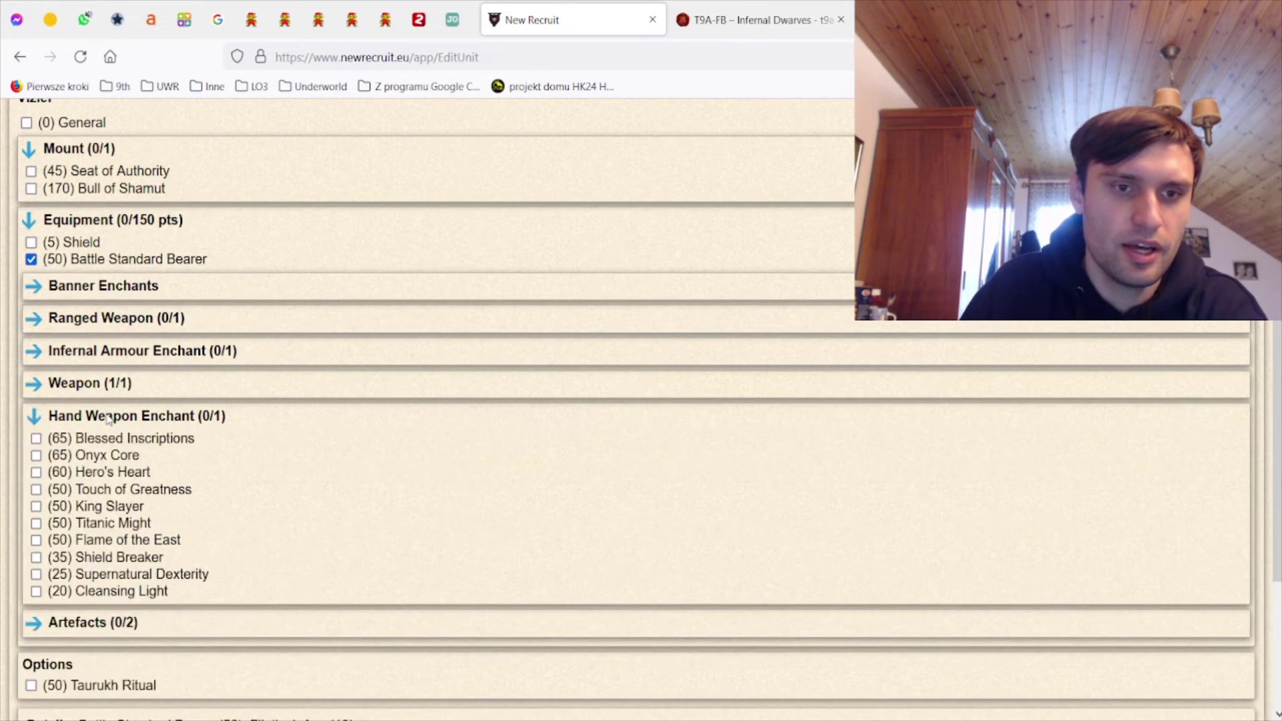
pyautogui.click(108, 417)
pyautogui.click(102, 447)
pyautogui.scroll(-3, 173, 478)
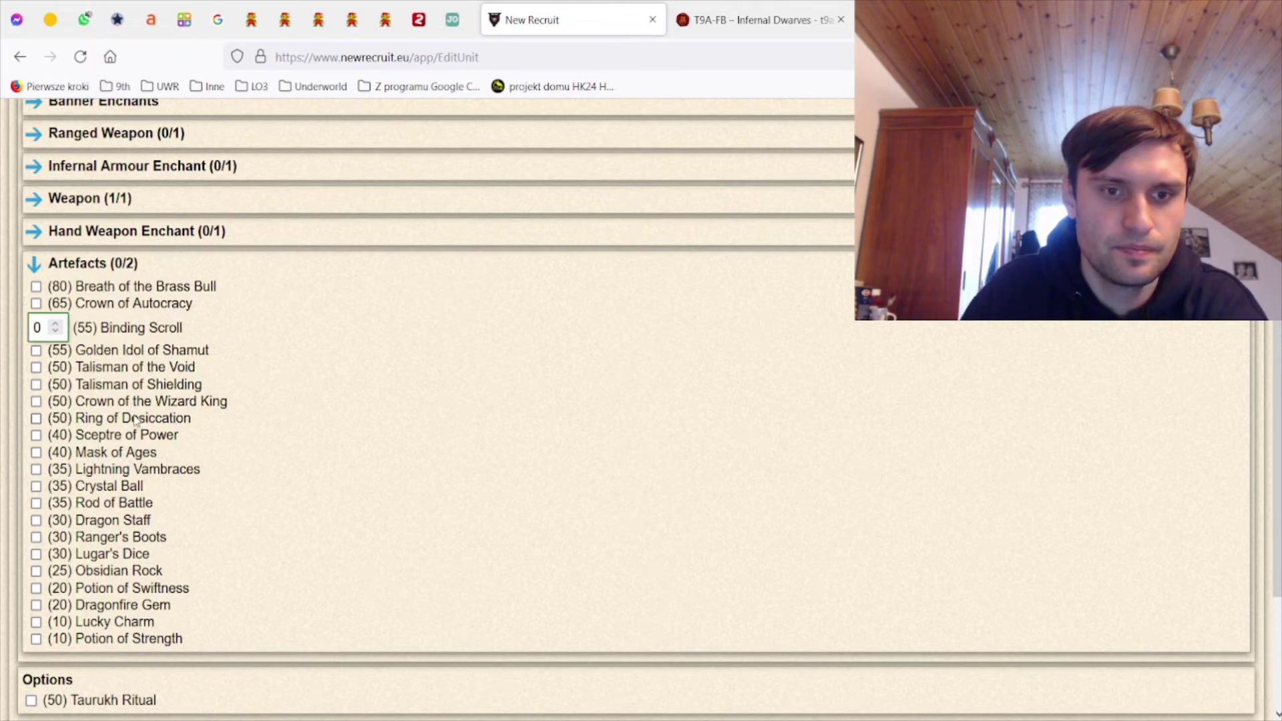
pyautogui.hotkey('ctrl', 'Tab')
pyautogui.scroll(5, 523, 418)
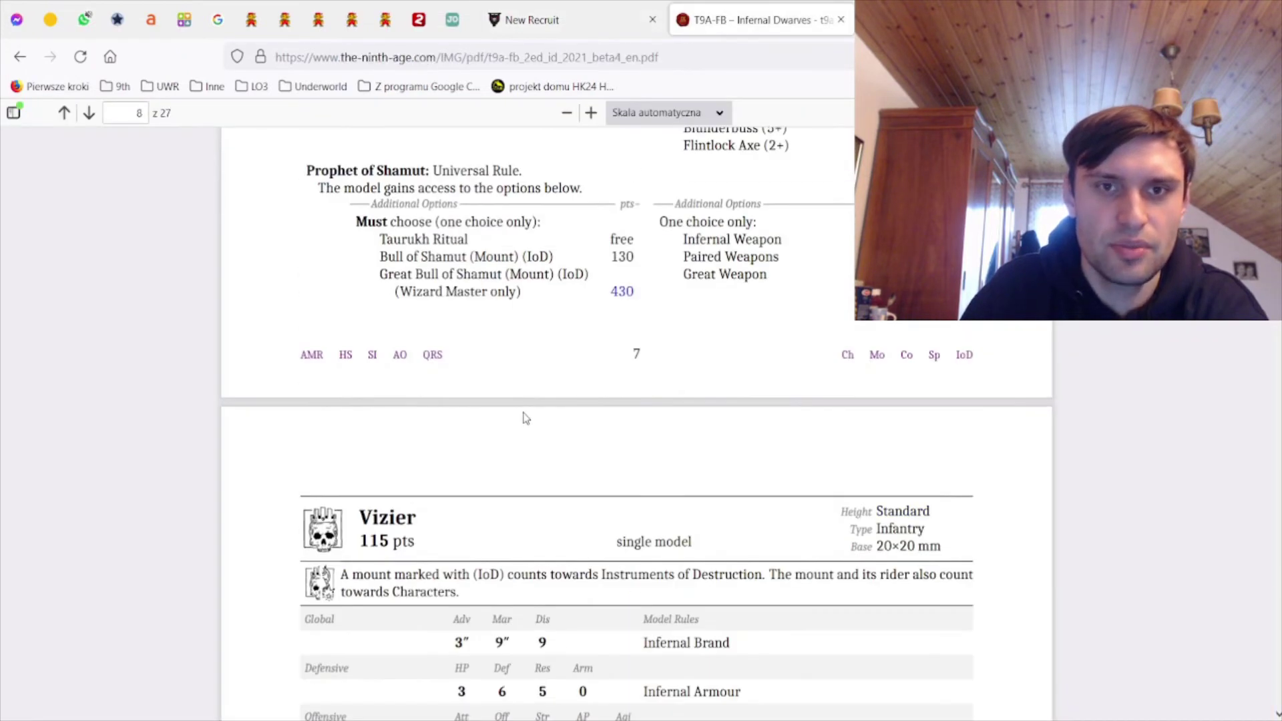
pyautogui.hotkey('ctrl', 'Tab')
pyautogui.scroll(-3, 498, 252)
pyautogui.click(181, 678)
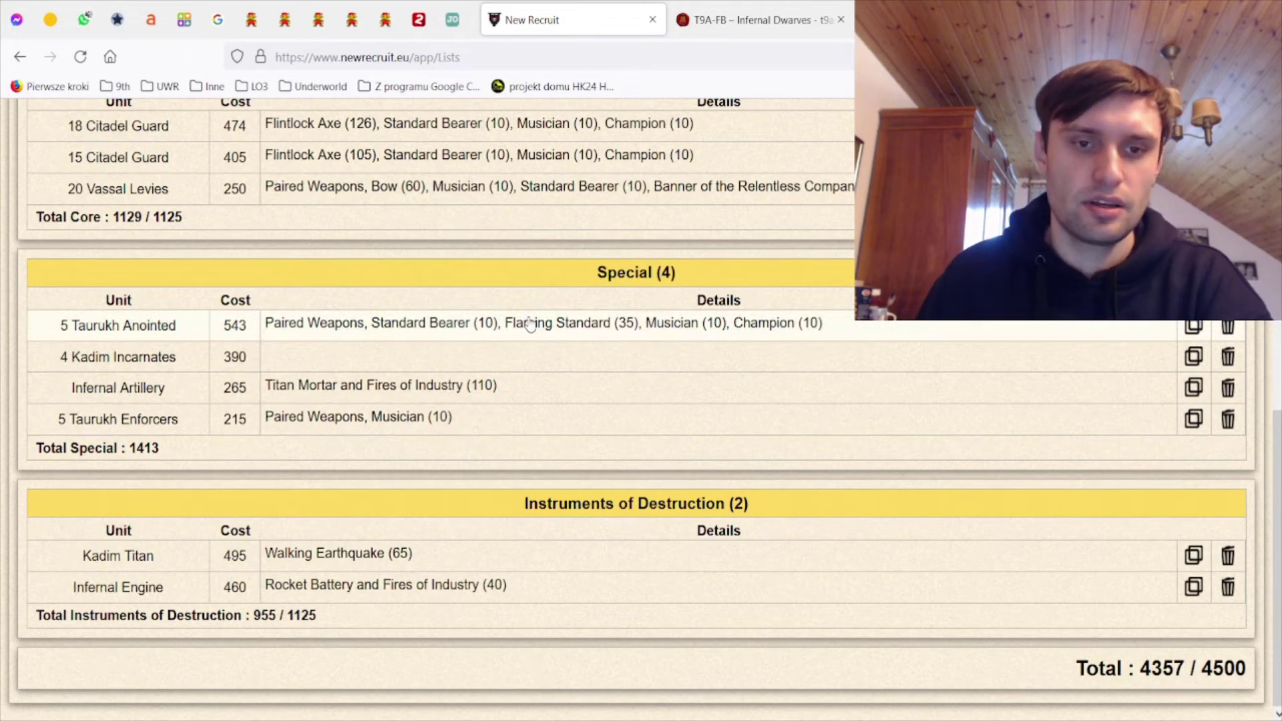
# Open the Taurukh Enforcers' options and leave them unchanged
pyautogui.click(518, 414)
pyautogui.click(163, 618)
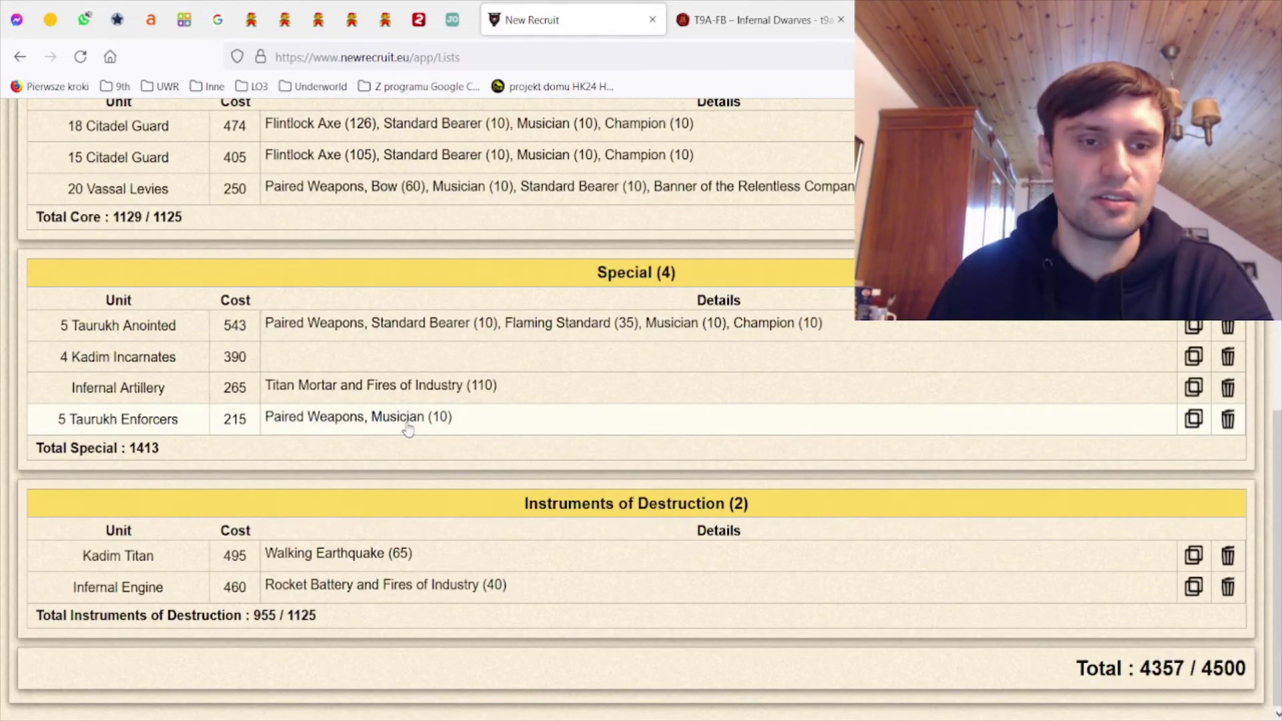
pyautogui.scroll(8, 407, 428)
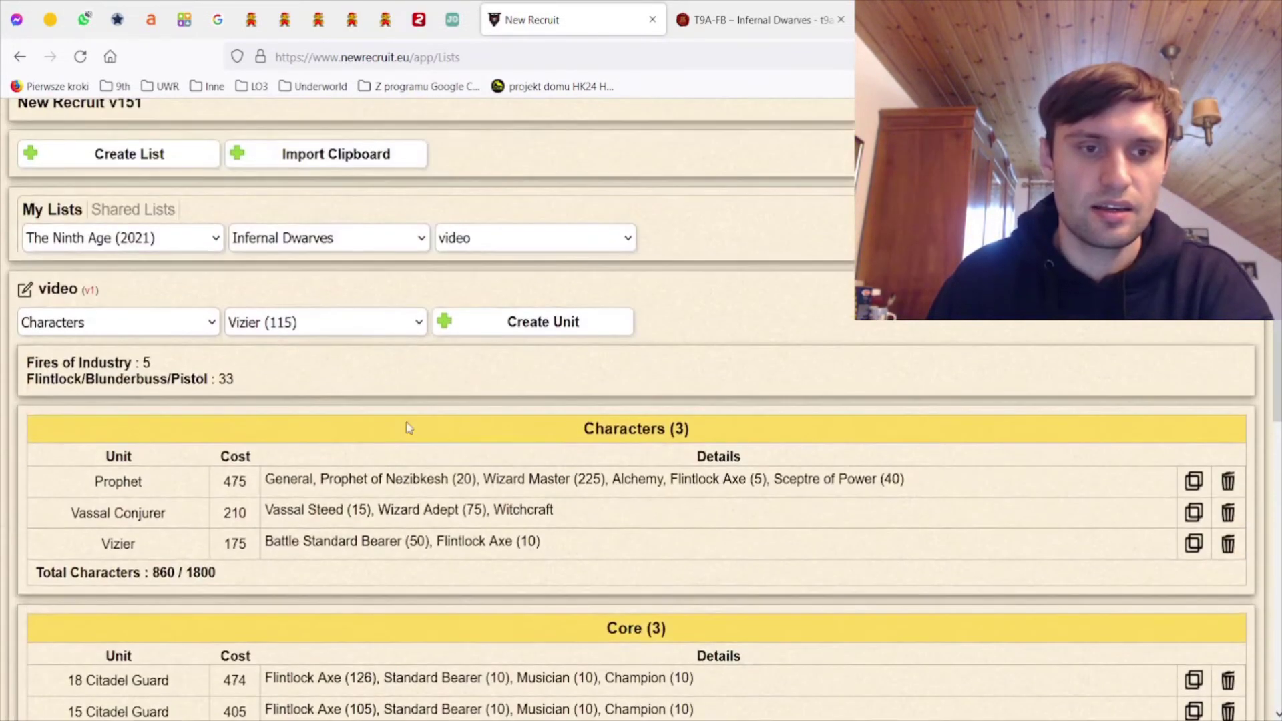
pyautogui.scroll(-1, 408, 428)
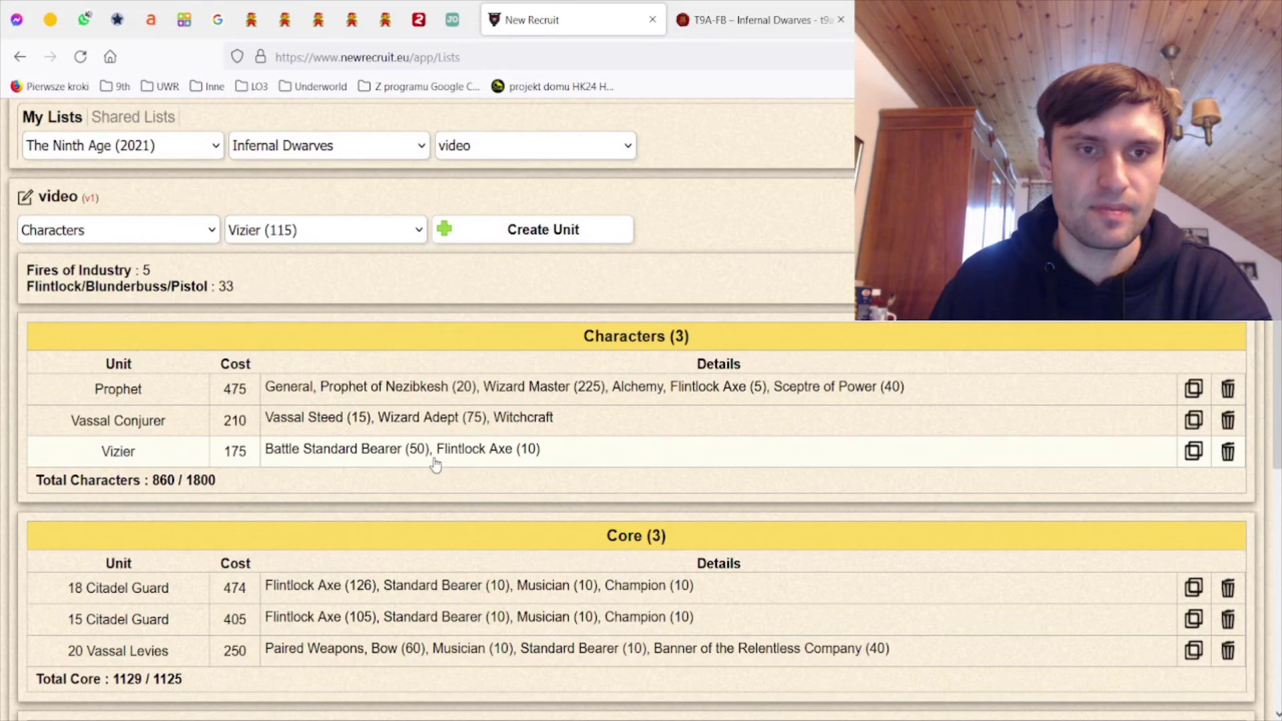
pyautogui.scroll(-5, 435, 463)
pyautogui.scroll(5, 435, 463)
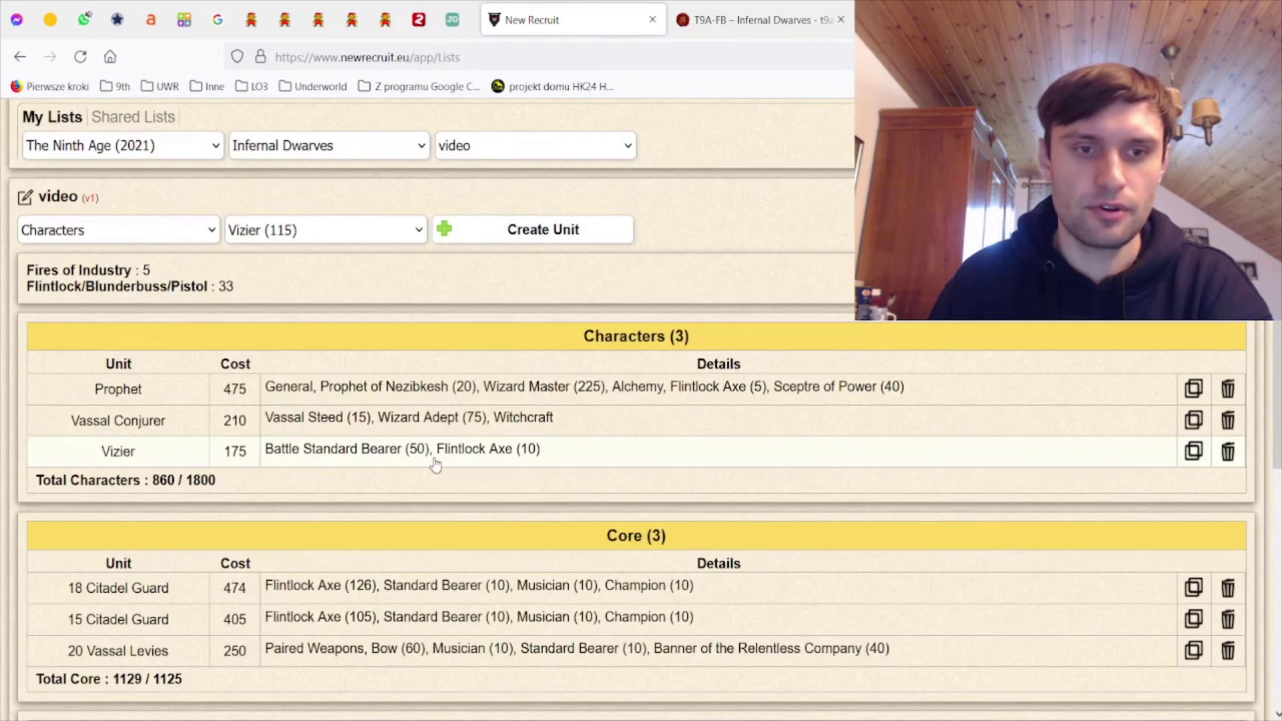
# Reopen the Vizier and read the Volcanic Embrace (D3) weapon enchantment in the rulebook
pyautogui.click(436, 463)
pyautogui.hotkey('ctrl', 'Tab')
pyautogui.scroll(3, 530, 363)
pyautogui.scroll(-2, 561, 431)
pyautogui.scroll(20, 560, 431)
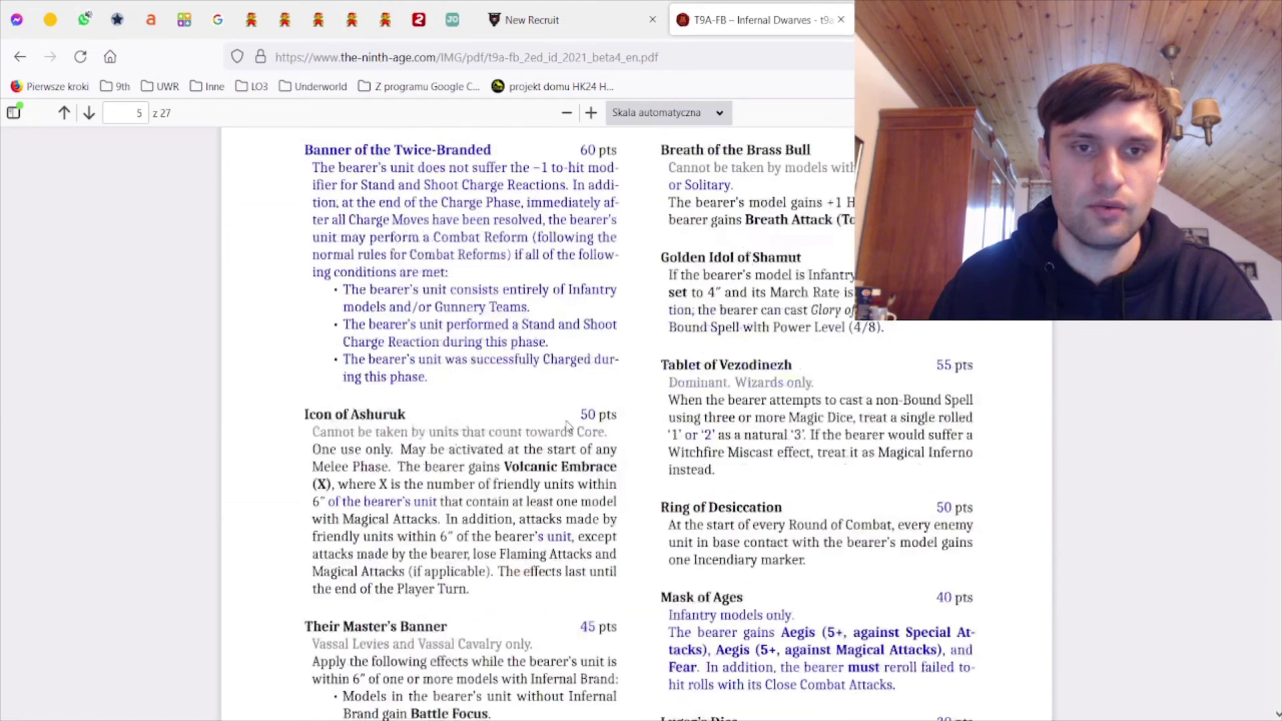
pyautogui.scroll(10, 567, 426)
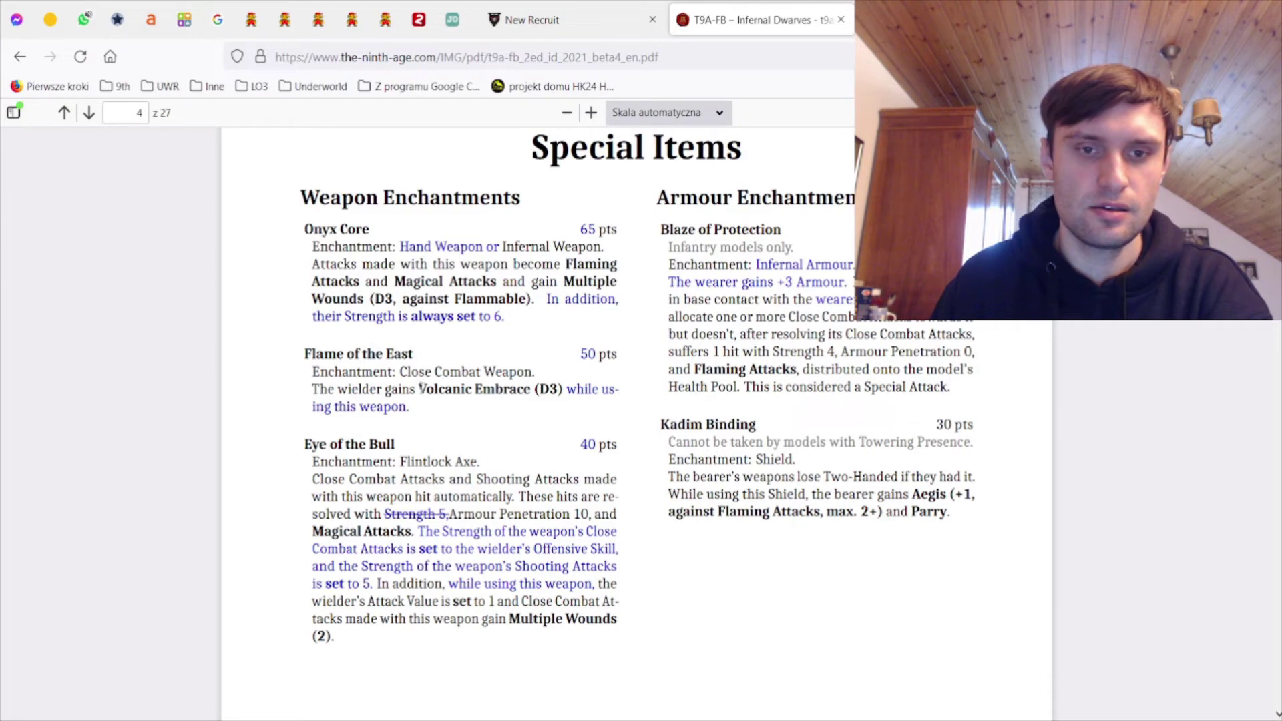
pyautogui.moveTo(420, 389); pyautogui.dragTo(564, 388)
pyautogui.click(563, 389)
# Expand the Vizier's Flintlock Axe enchantments and compare them on the rulebook's Special Items page
pyautogui.click(564, 389)
pyautogui.click(600, 10)
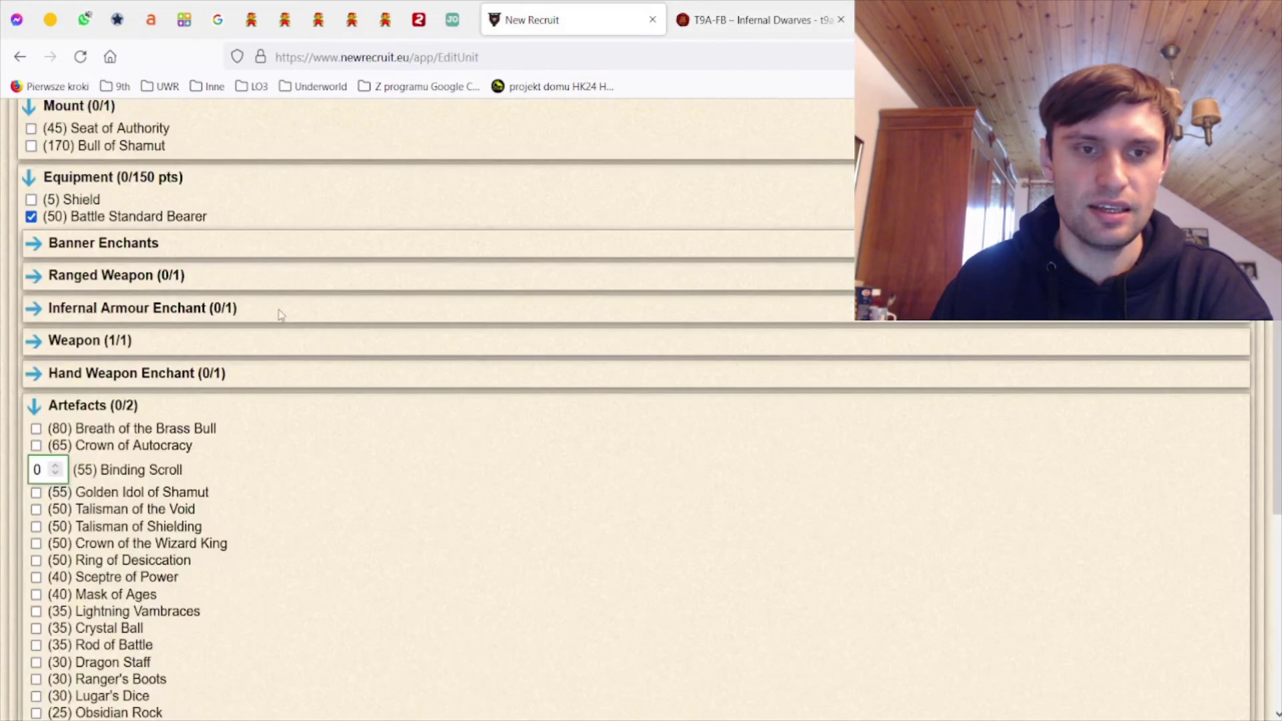
pyautogui.click(78, 340)
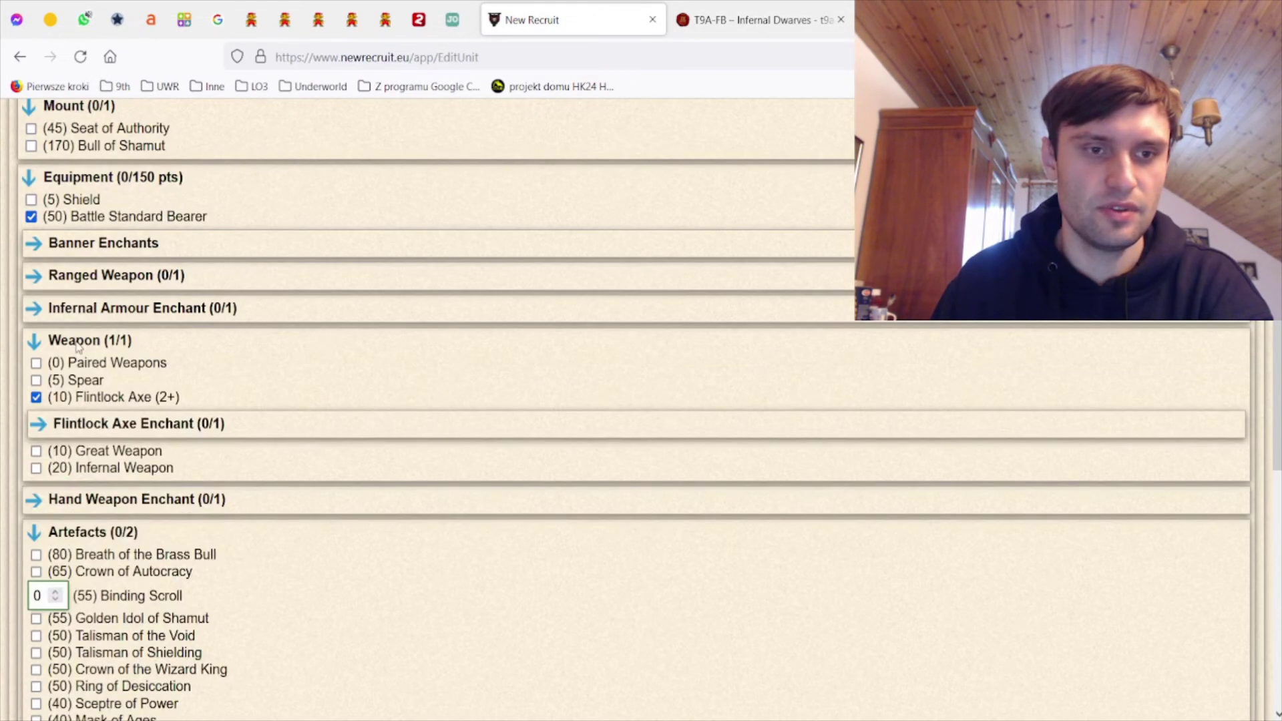
pyautogui.click(92, 425)
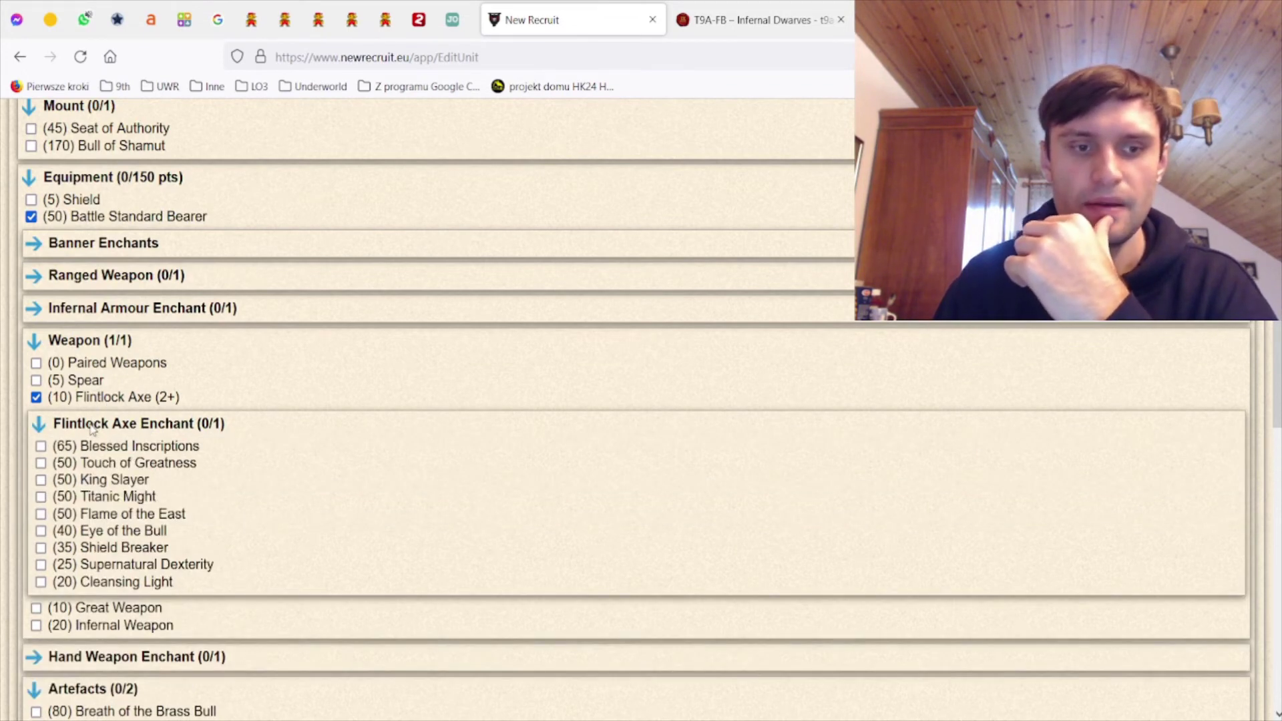
pyautogui.click(755, 20)
pyautogui.scroll(3, 551, 411)
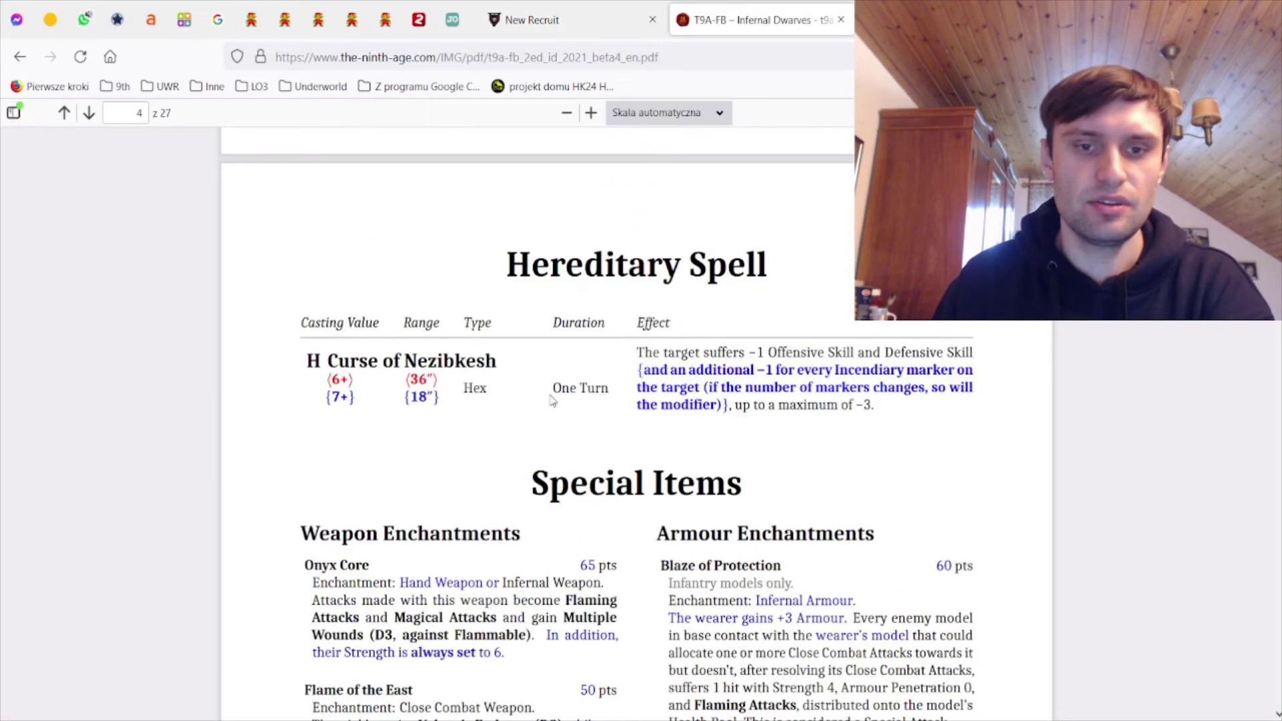
pyautogui.scroll(-1, 550, 410)
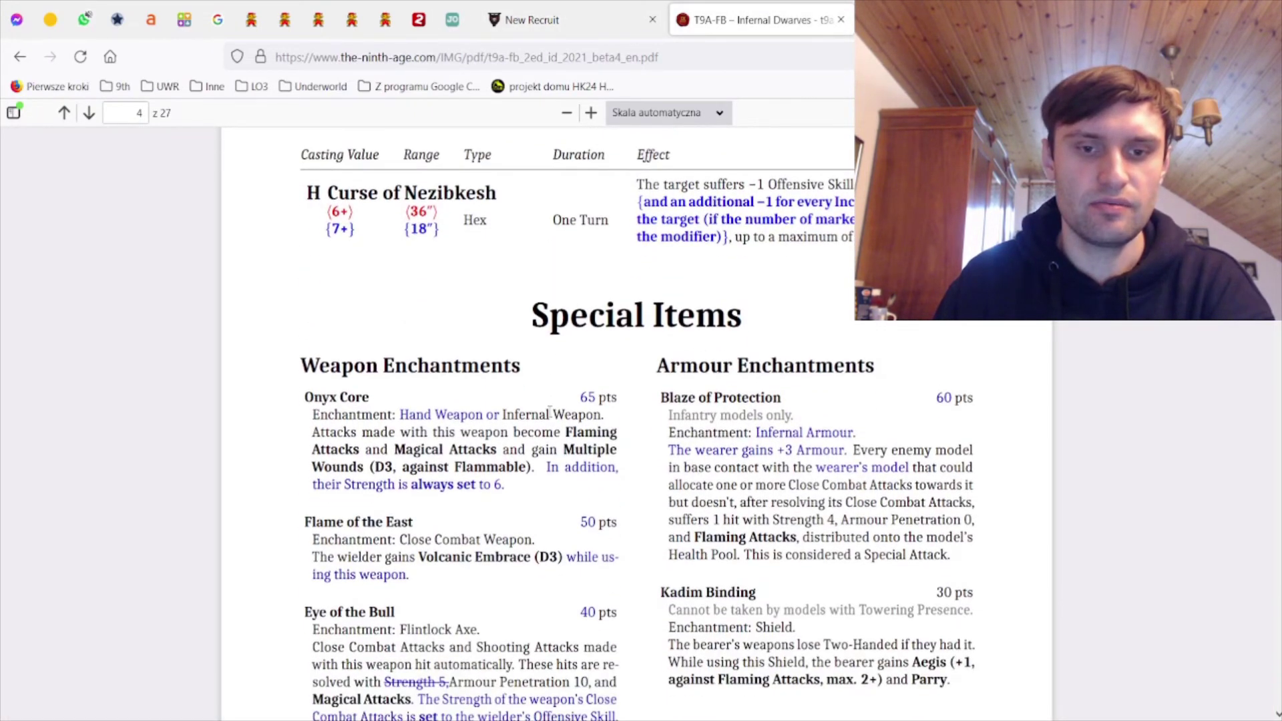
# Re-select the Flintlock Axe for the Vizier and enchant it with Flame of the East
pyautogui.click(515, 14)
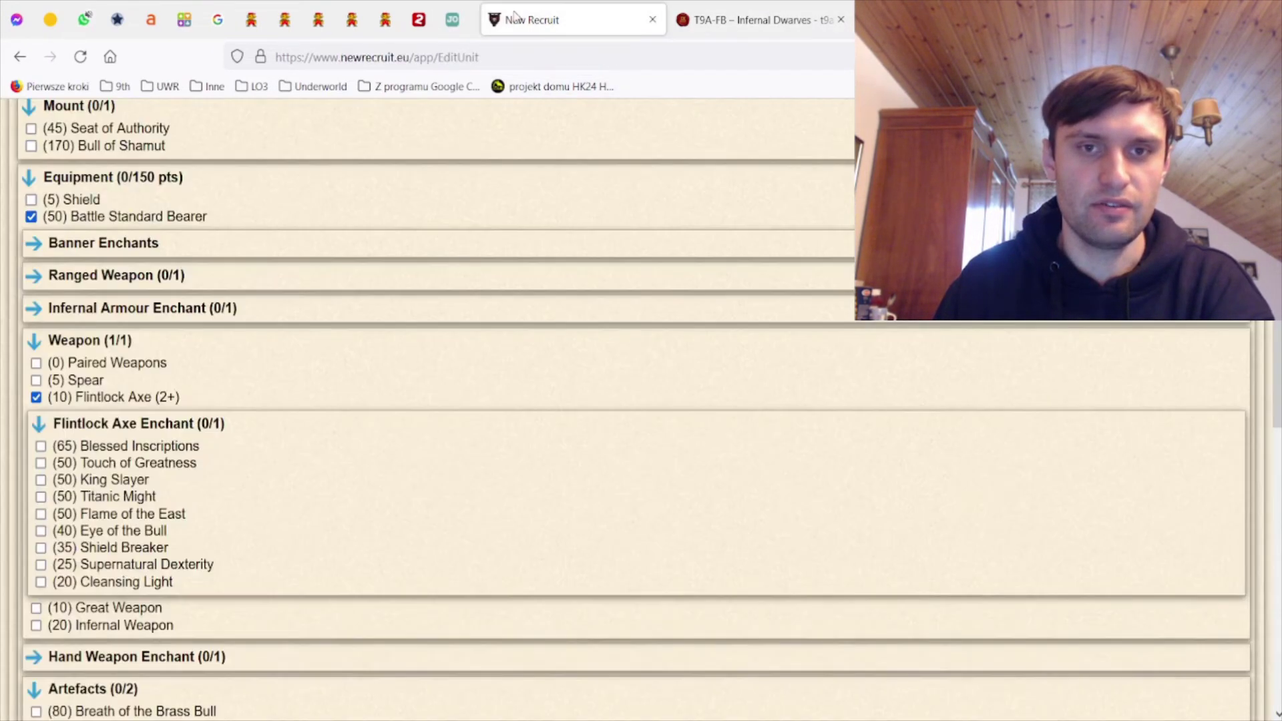
pyautogui.click(125, 398)
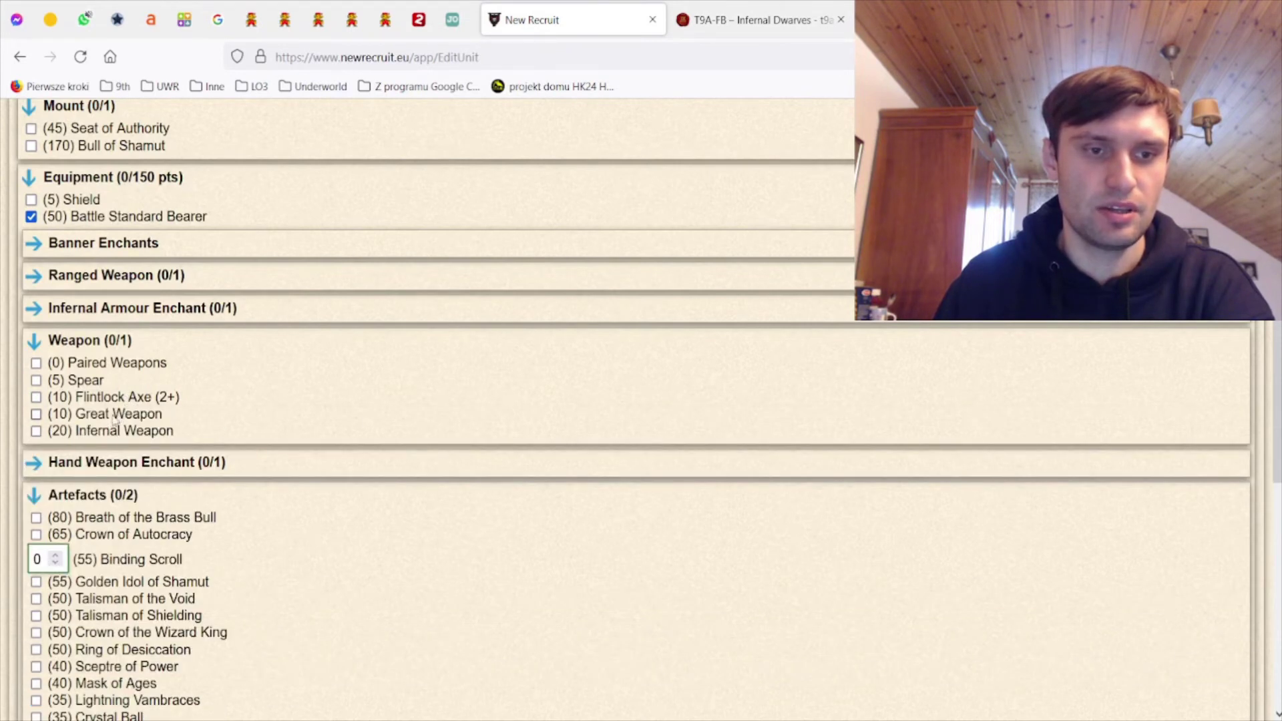
pyautogui.click(117, 399)
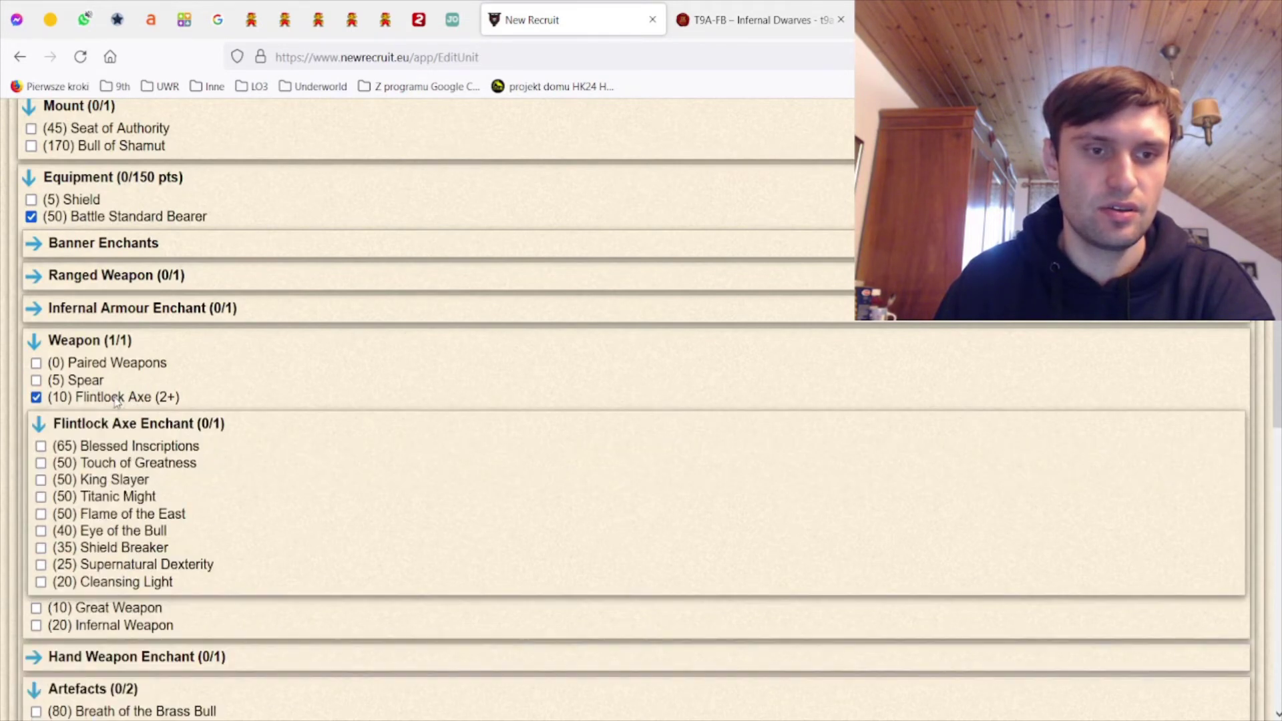
pyautogui.click(113, 515)
pyautogui.click(110, 423)
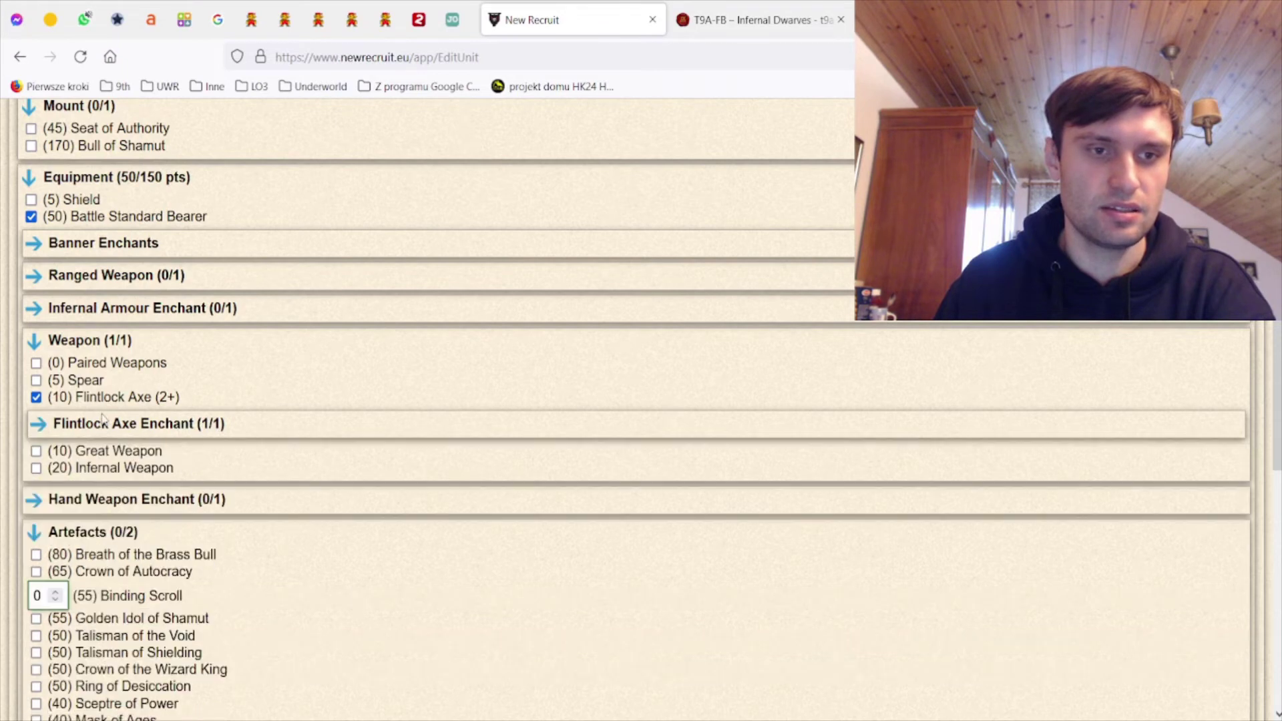
# Give the Vizier the Blaze of Protection armour enchantment
pyautogui.click(93, 342)
pyautogui.click(111, 312)
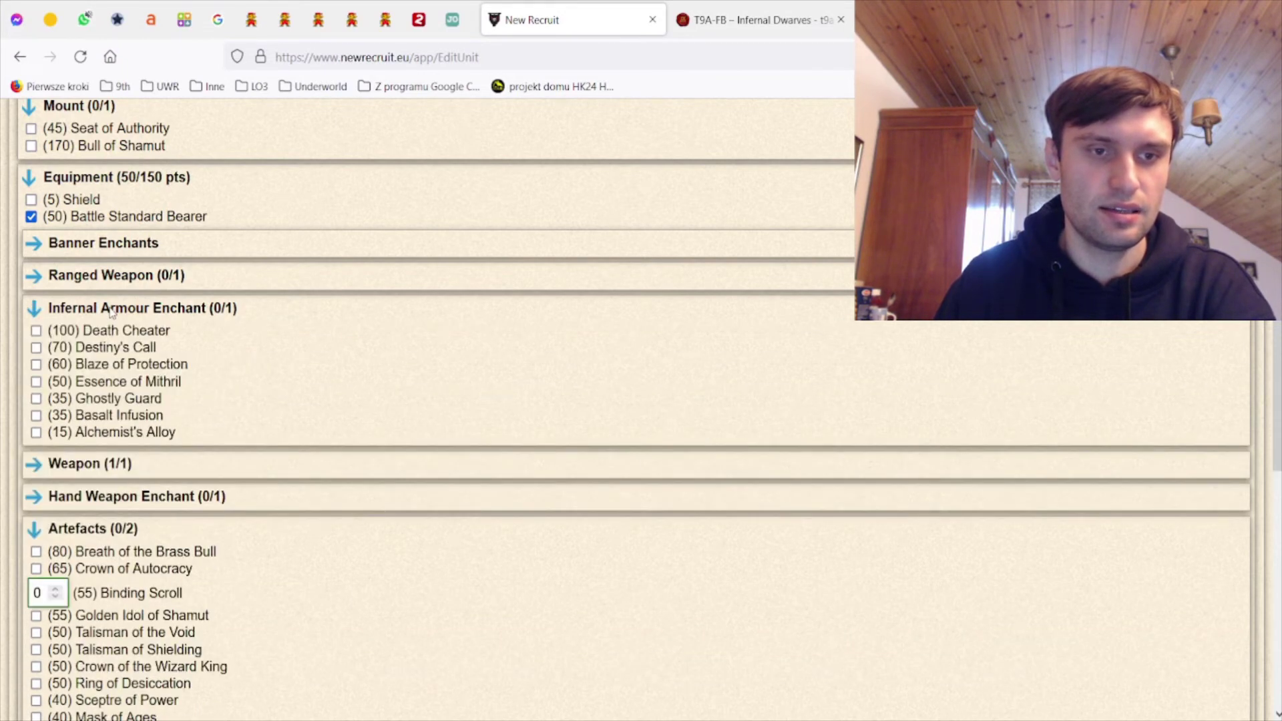
pyautogui.click(116, 371)
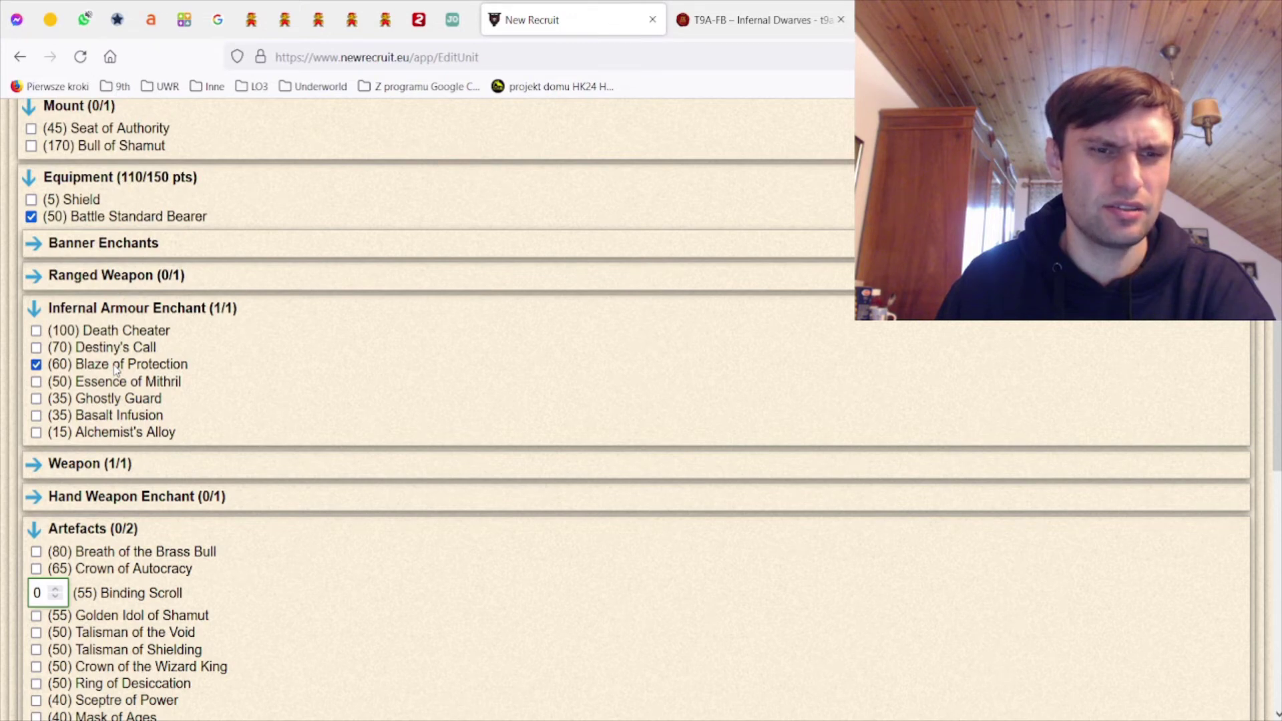
# Add the Lucky Charm artefact to the Vizier
pyautogui.scroll(-7, 127, 394)
pyautogui.click(133, 432)
pyautogui.scroll(9, 179, 450)
pyautogui.scroll(-8, 179, 451)
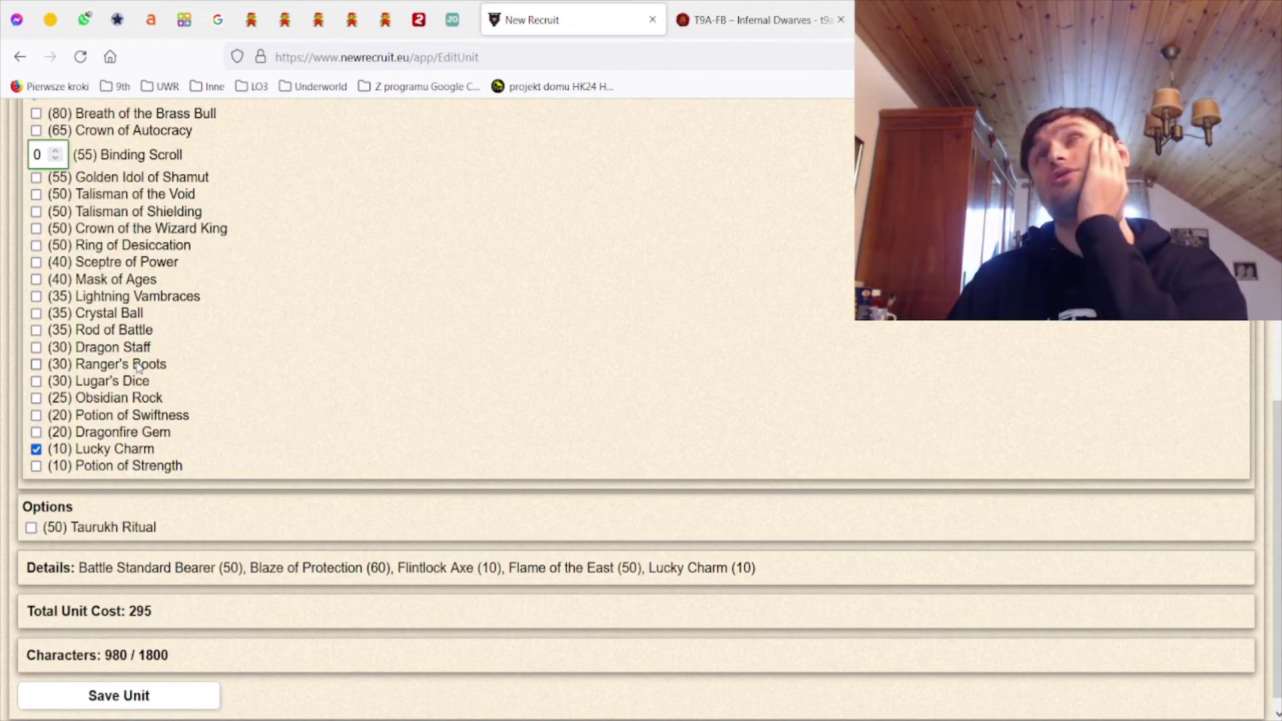
pyautogui.scroll(5, 200, 407)
pyautogui.scroll(1, 259, 441)
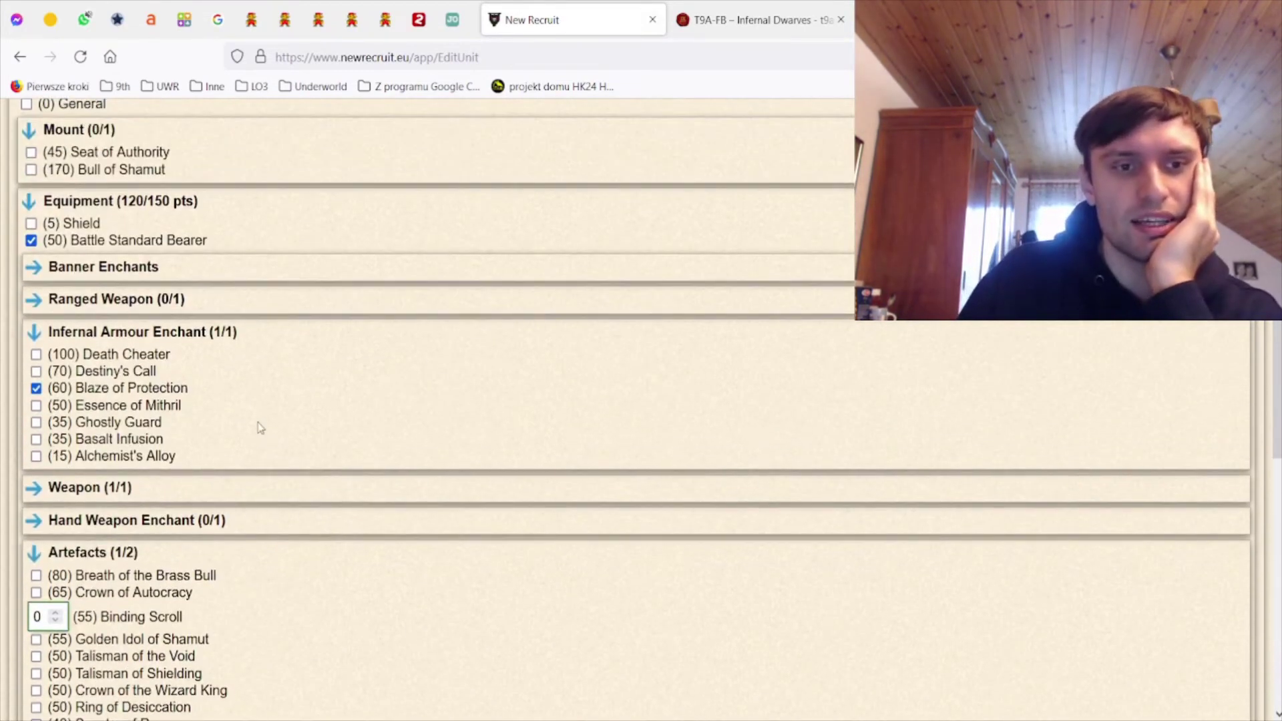
# Re-check the Flintlock Axe enchantment options against the rulebook's Special Items page
pyautogui.click(97, 487)
pyautogui.click(115, 570)
pyautogui.scroll(-1, 148, 549)
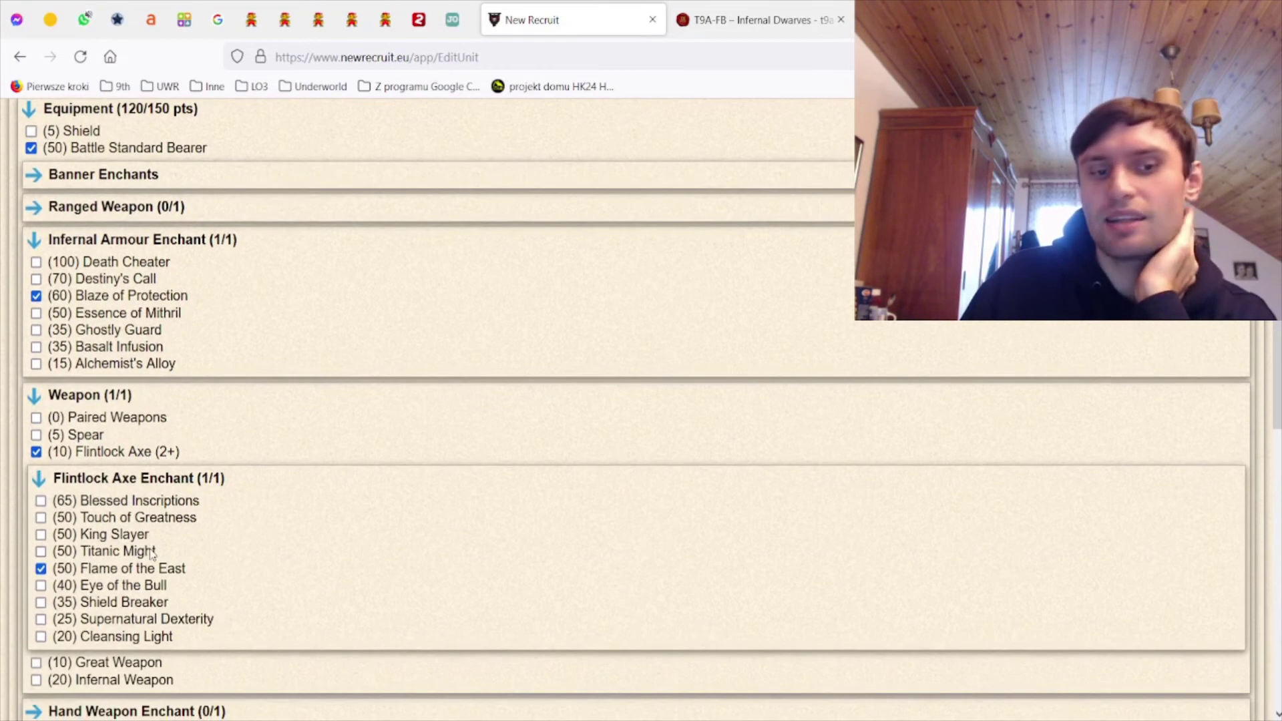
pyautogui.click(761, 25)
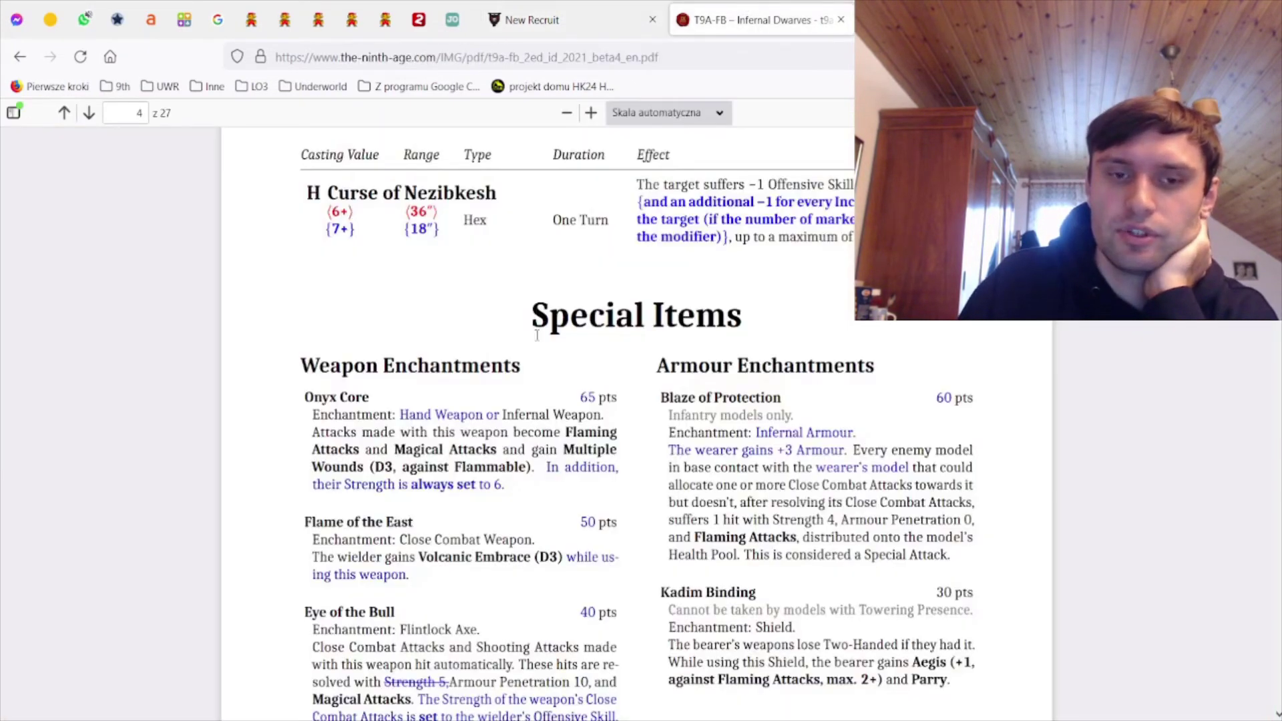
pyautogui.hotkey('ctrl', 'Tab')
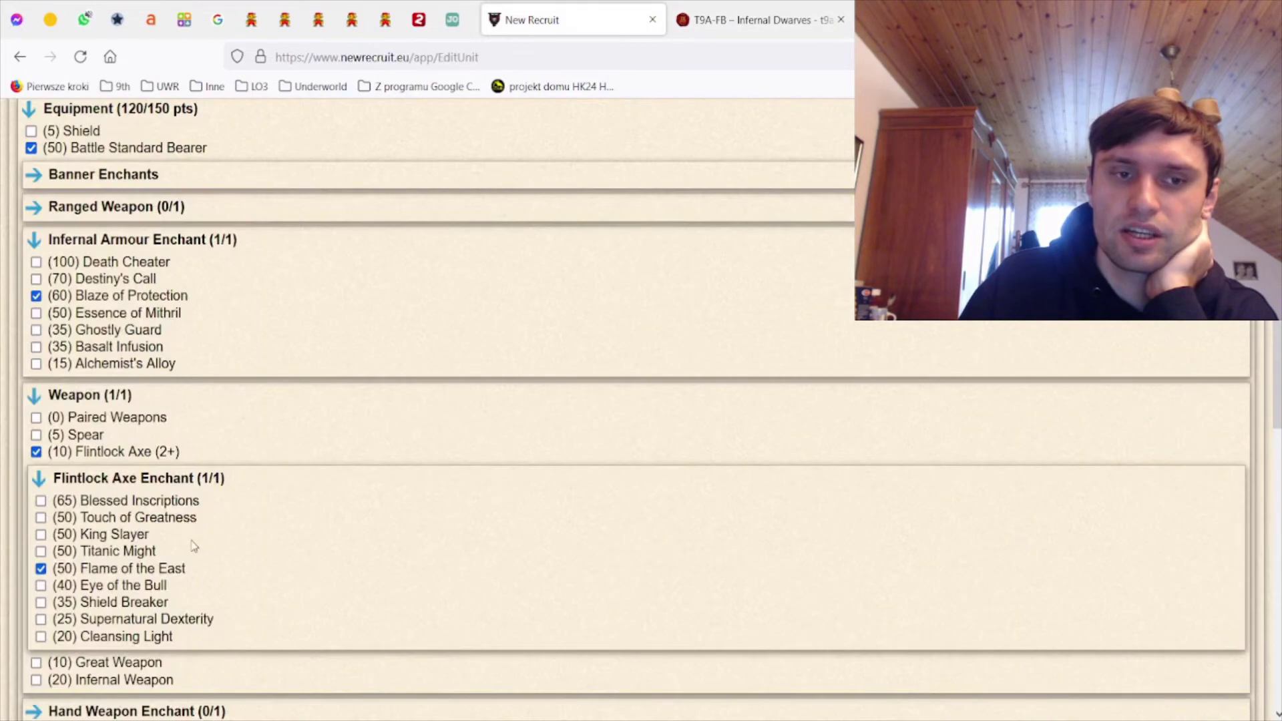
# Add the Dragon Staff artefact to the Vizier
pyautogui.scroll(-6, 193, 541)
pyautogui.click(113, 448)
pyautogui.scroll(-2, 134, 509)
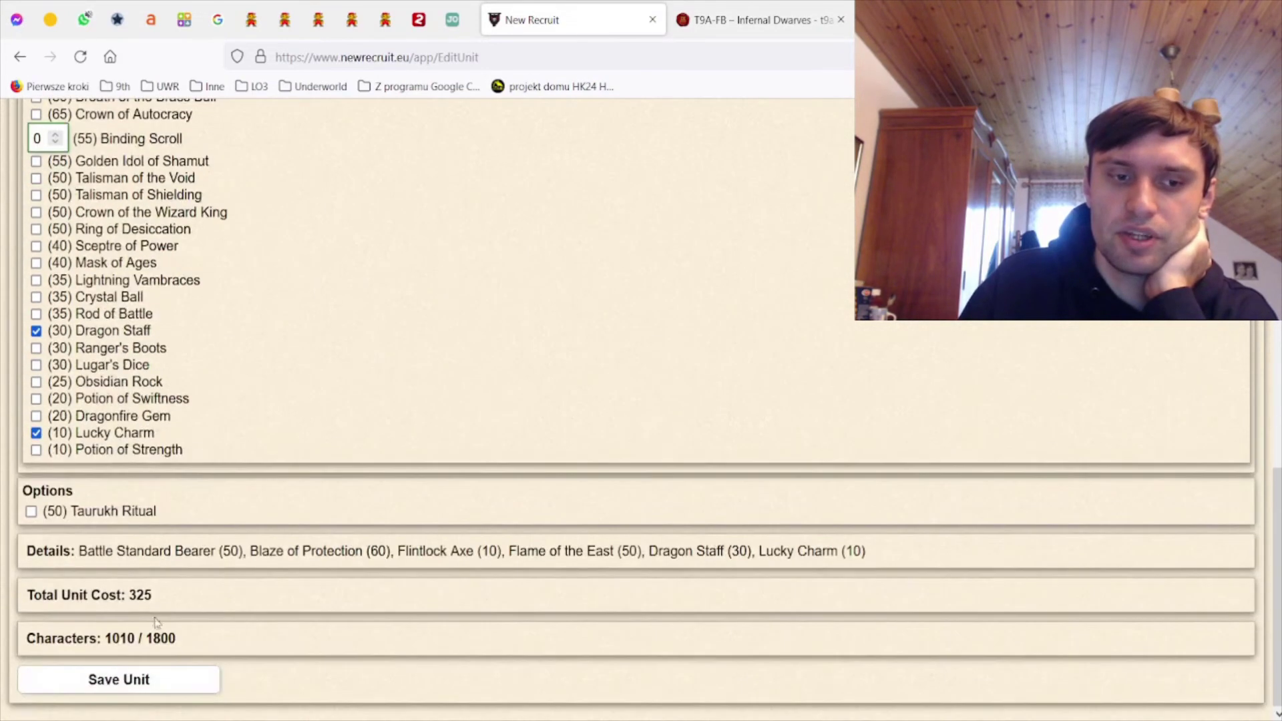
# Save the 325-point Vizier and review the army list at 4507 / 4500 points
pyautogui.click(143, 676)
pyautogui.scroll(-7, 619, 527)
pyautogui.scroll(3, 544, 518)
pyautogui.scroll(-1, 538, 514)
pyautogui.scroll(-2, 539, 514)
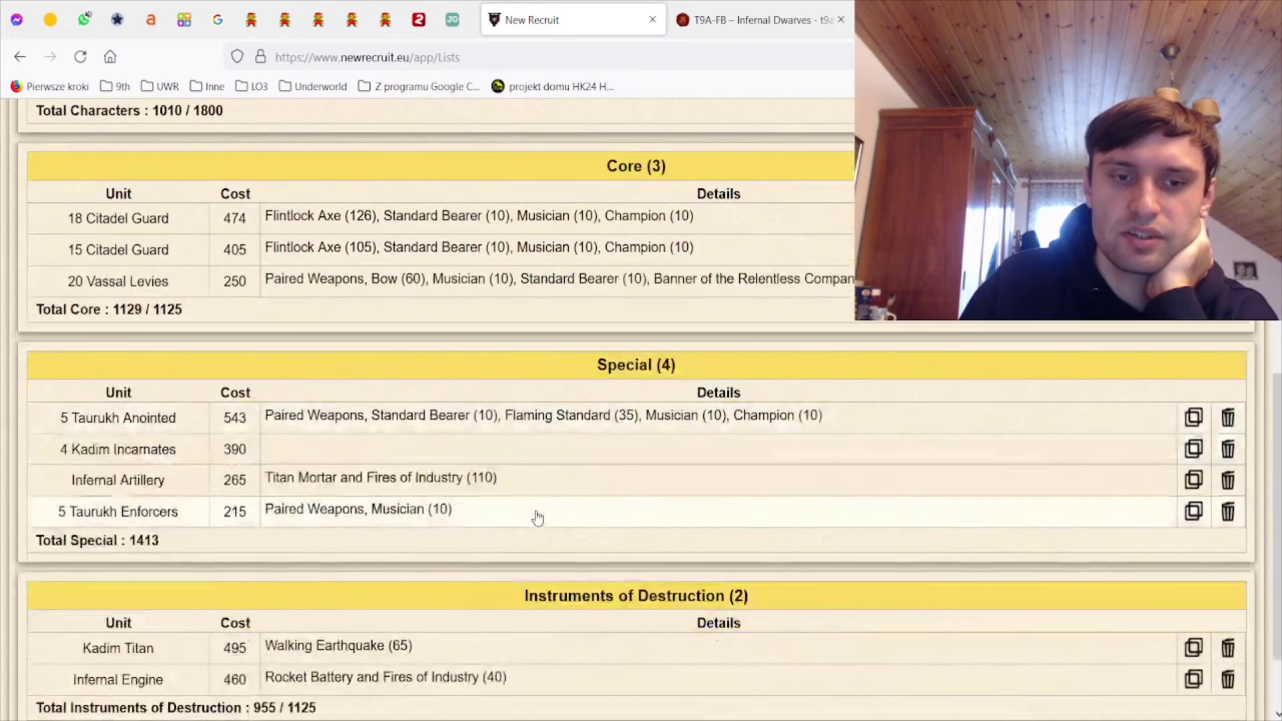
pyautogui.scroll(-1, 538, 516)
pyautogui.scroll(-1, 537, 517)
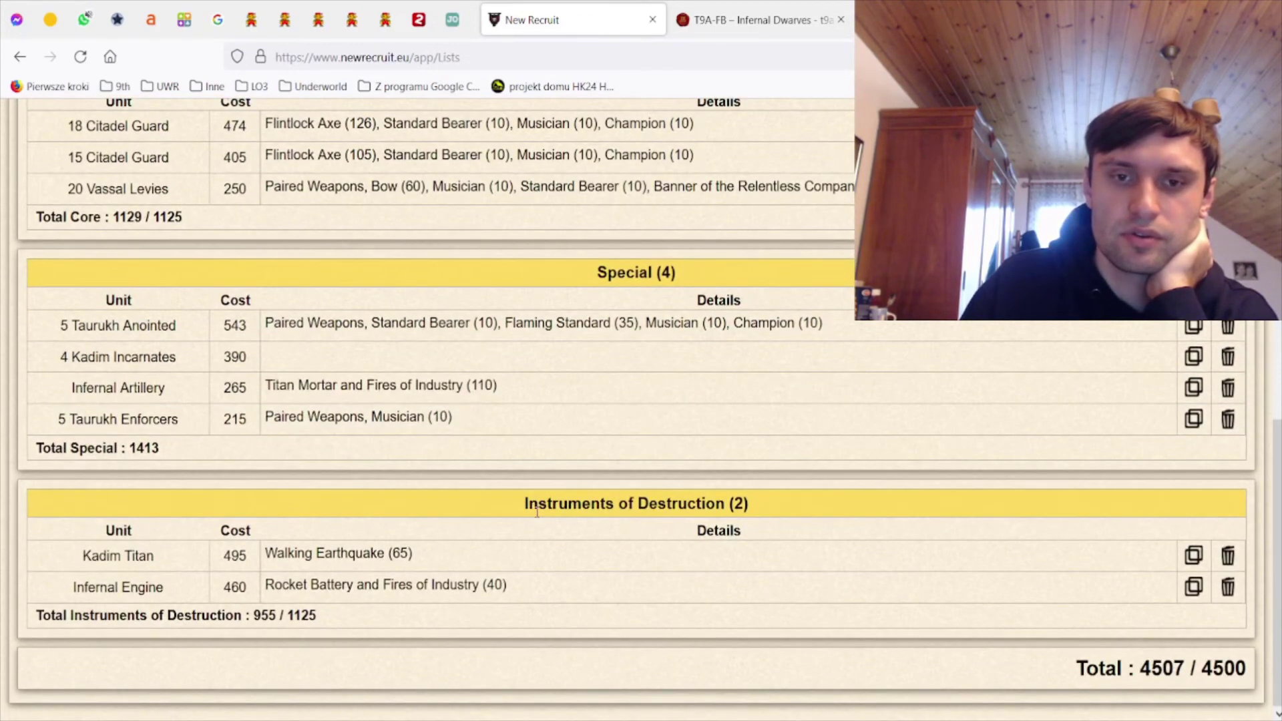
pyautogui.scroll(2, 538, 507)
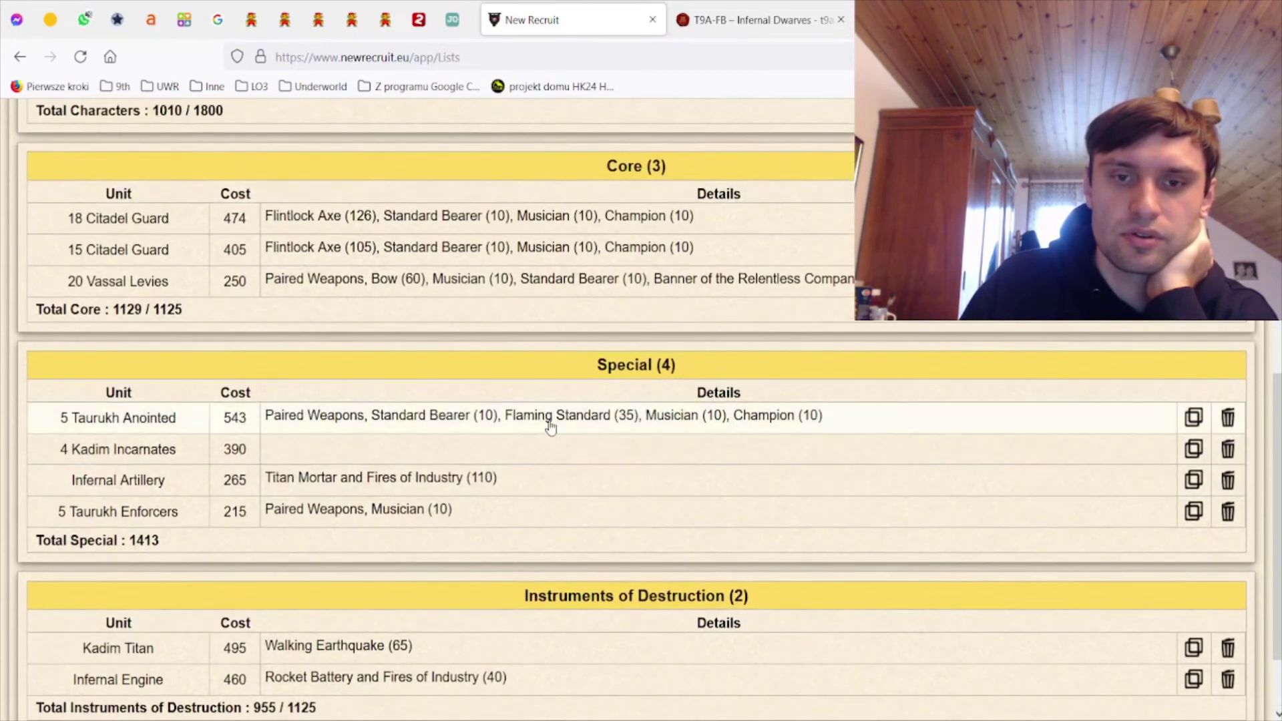
pyautogui.scroll(7, 550, 427)
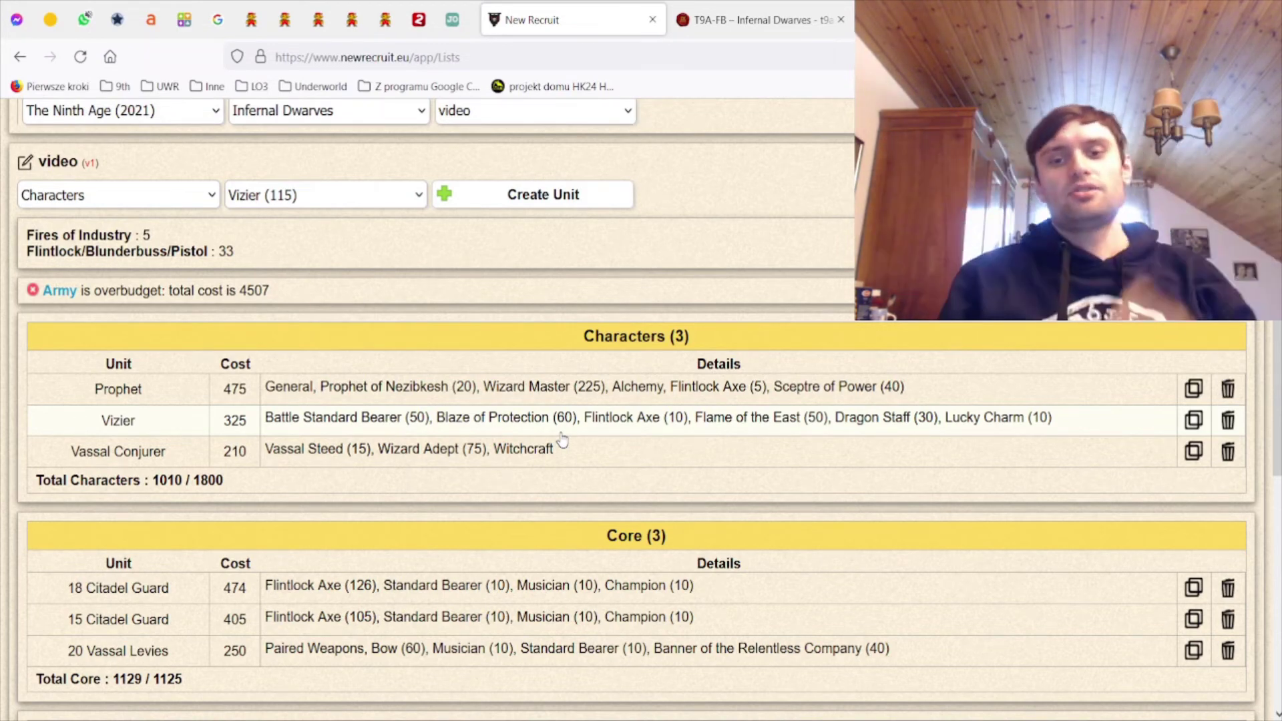
pyautogui.click(761, 20)
pyautogui.scroll(8, 663, 323)
pyautogui.scroll(-15, 664, 347)
pyautogui.scroll(-2, 665, 346)
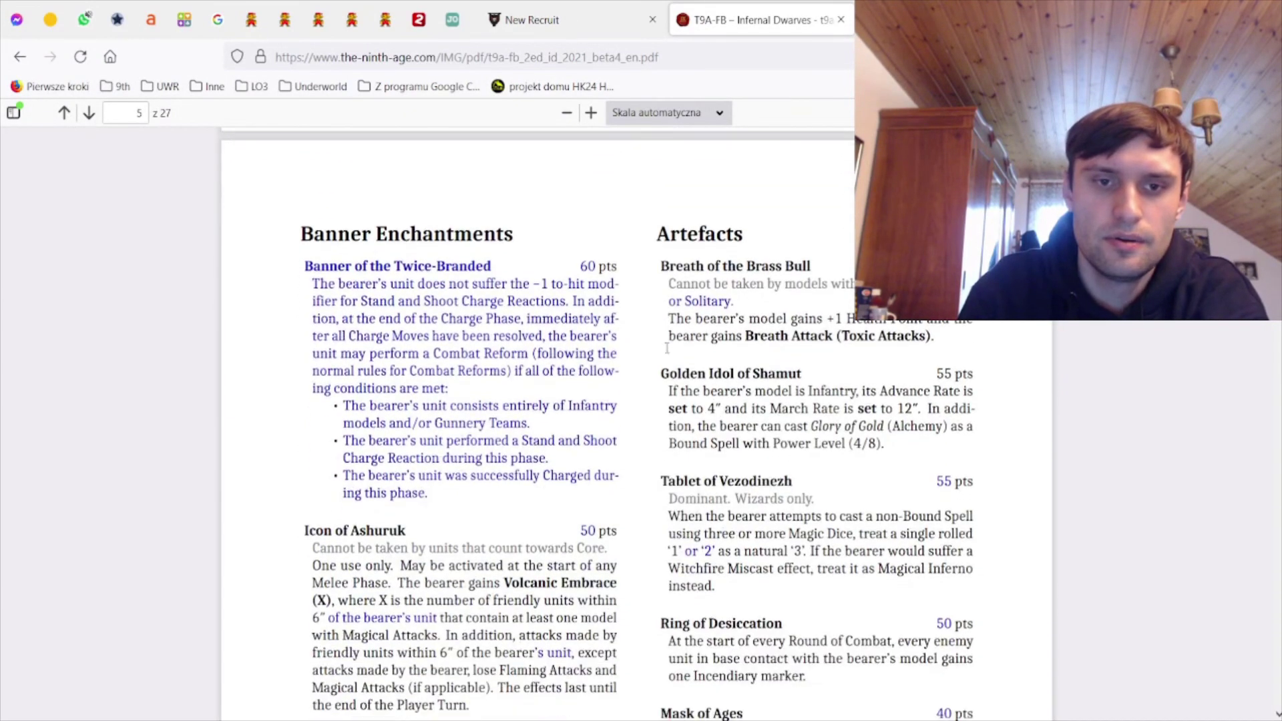
pyautogui.click(648, 8)
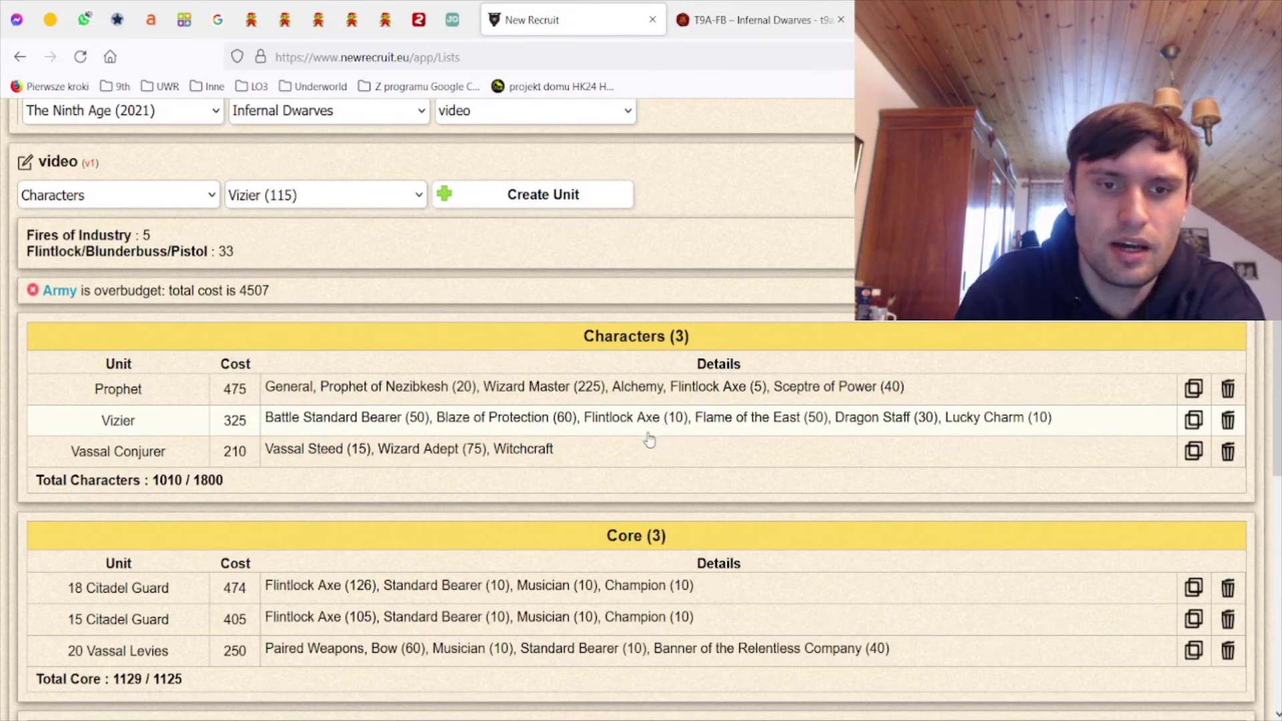
pyautogui.click(758, 1)
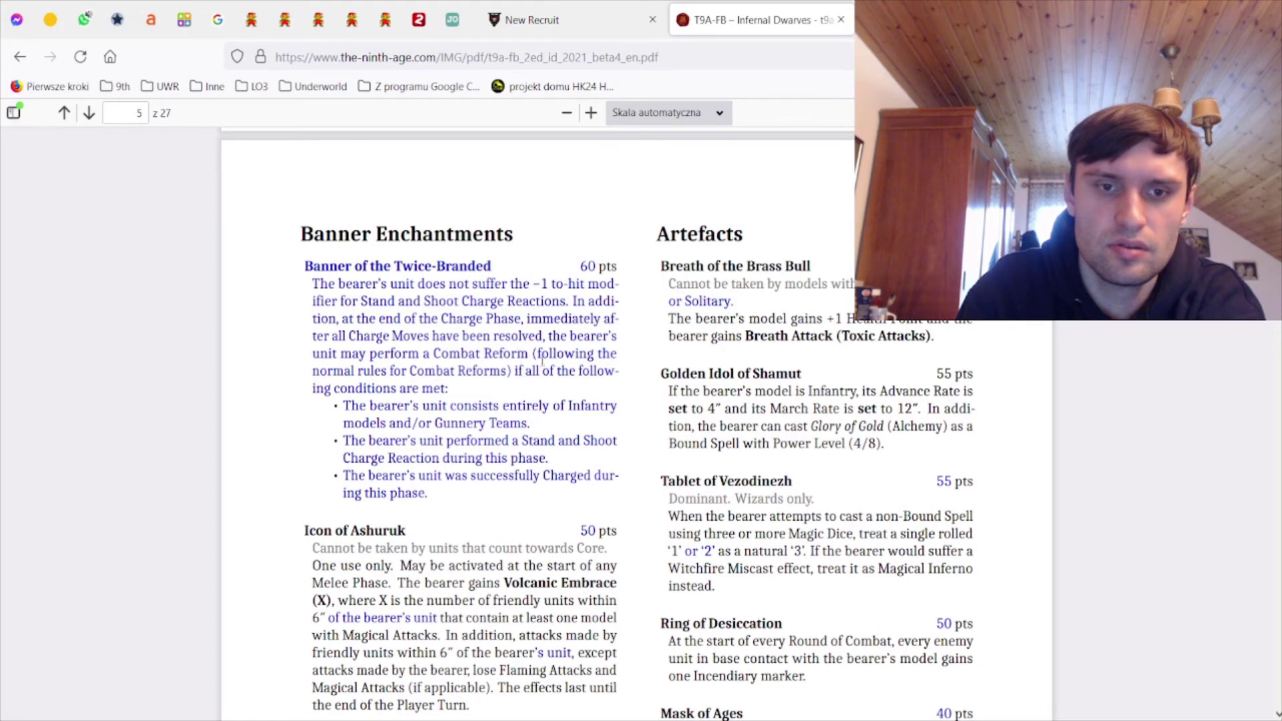
pyautogui.click(586, 8)
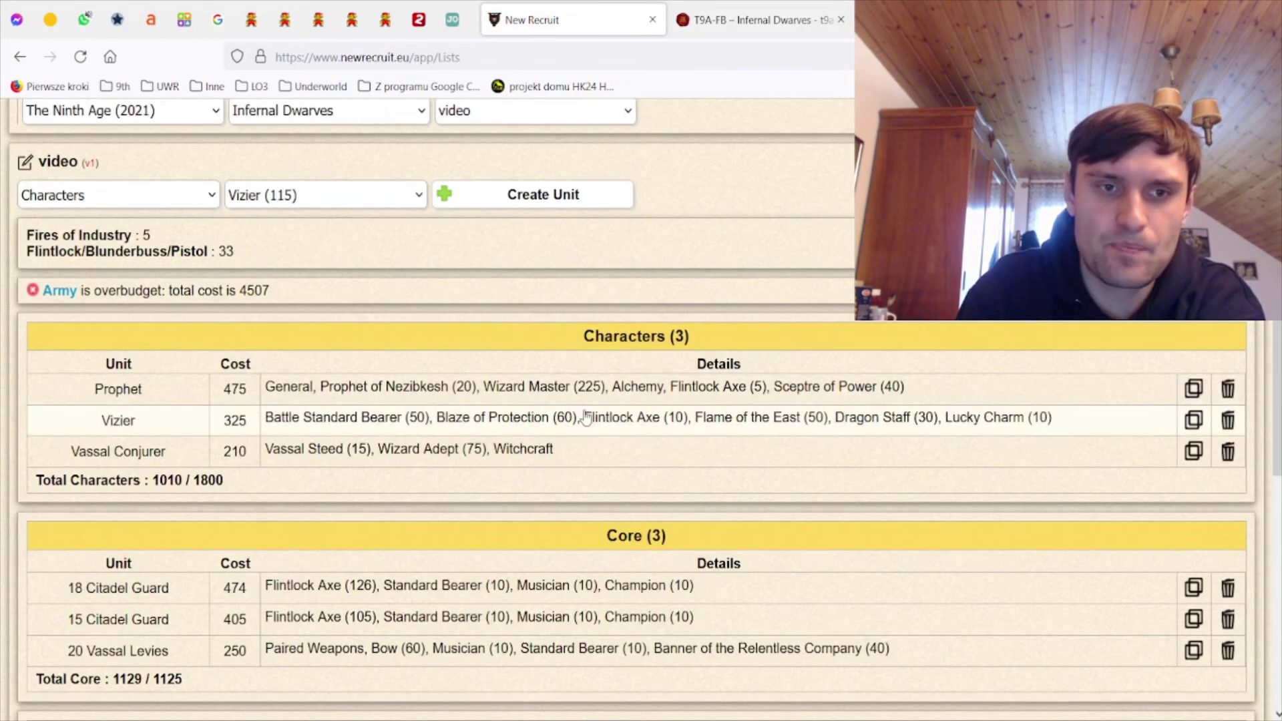
pyautogui.scroll(-3, 587, 452)
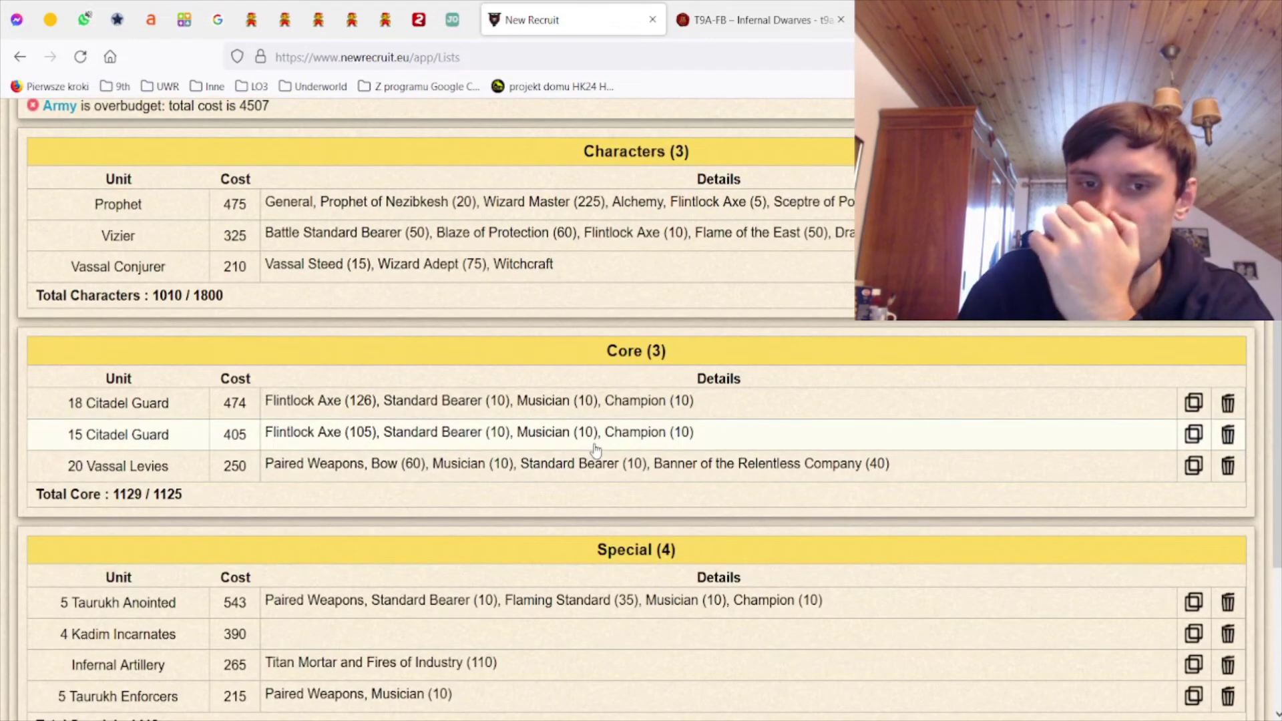
# Scroll through the army list to review the unit entries and points
pyautogui.scroll(-1, 597, 470)
pyautogui.scroll(-2, 599, 472)
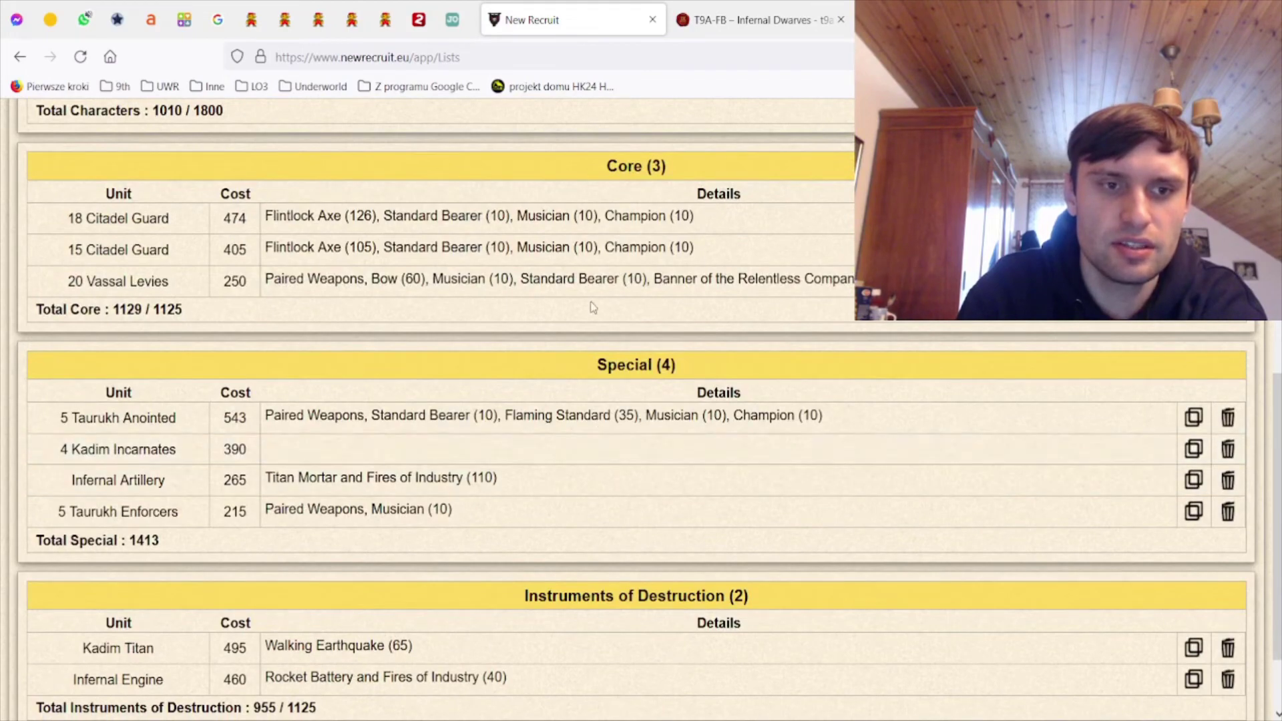
pyautogui.scroll(5, 467, 434)
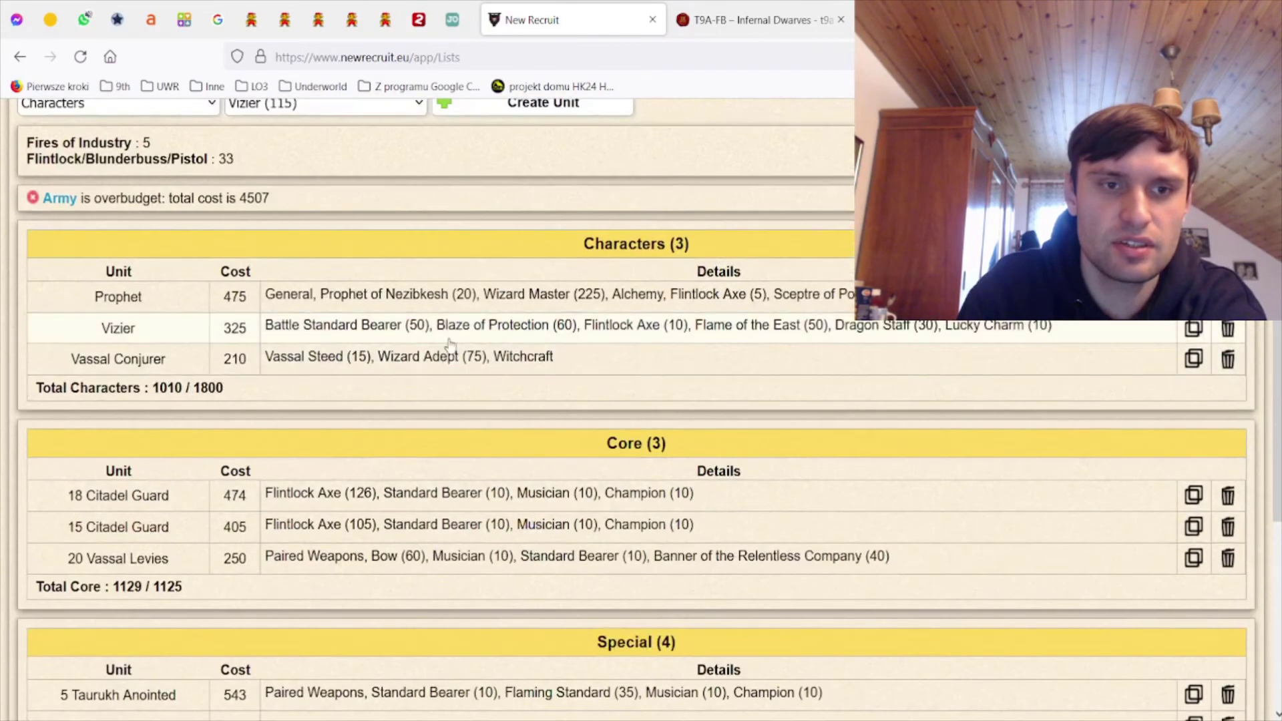
pyautogui.scroll(-7, 500, 480)
pyautogui.scroll(4, 518, 495)
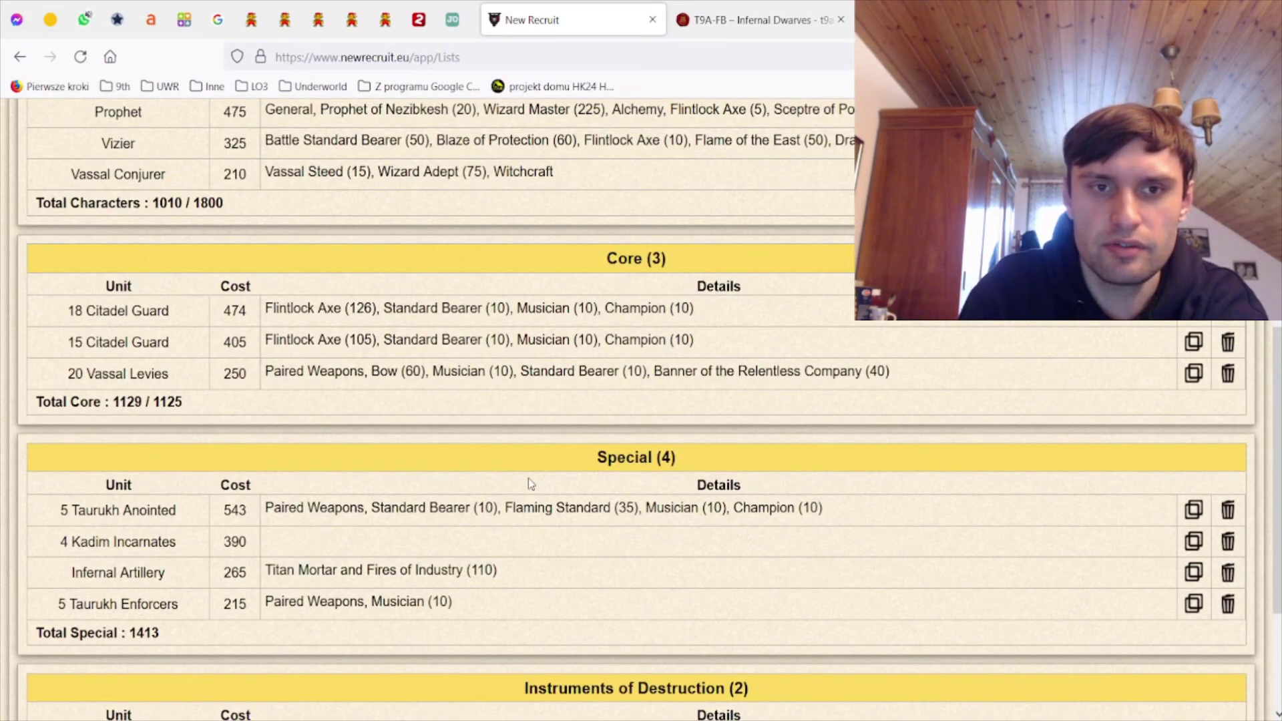
pyautogui.scroll(2, 527, 478)
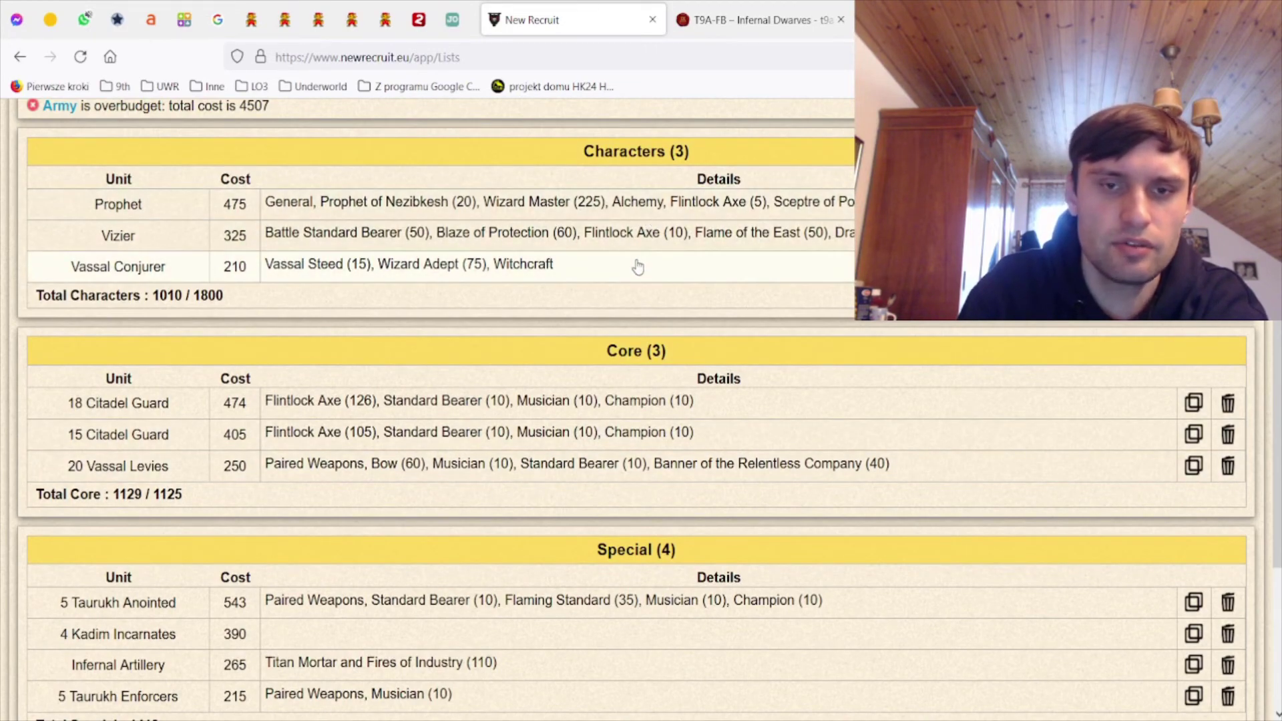
pyautogui.scroll(-5, 641, 367)
pyautogui.scroll(5, 643, 369)
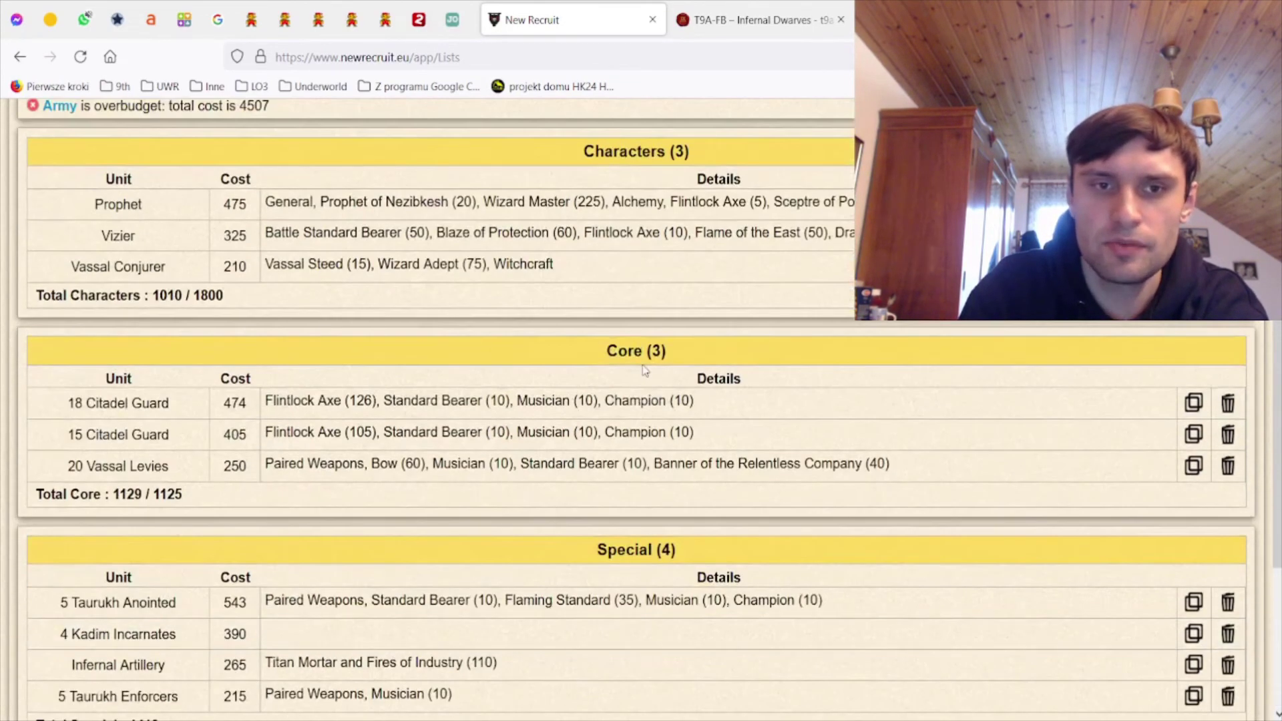
pyautogui.scroll(-4, 643, 369)
pyautogui.scroll(3, 640, 401)
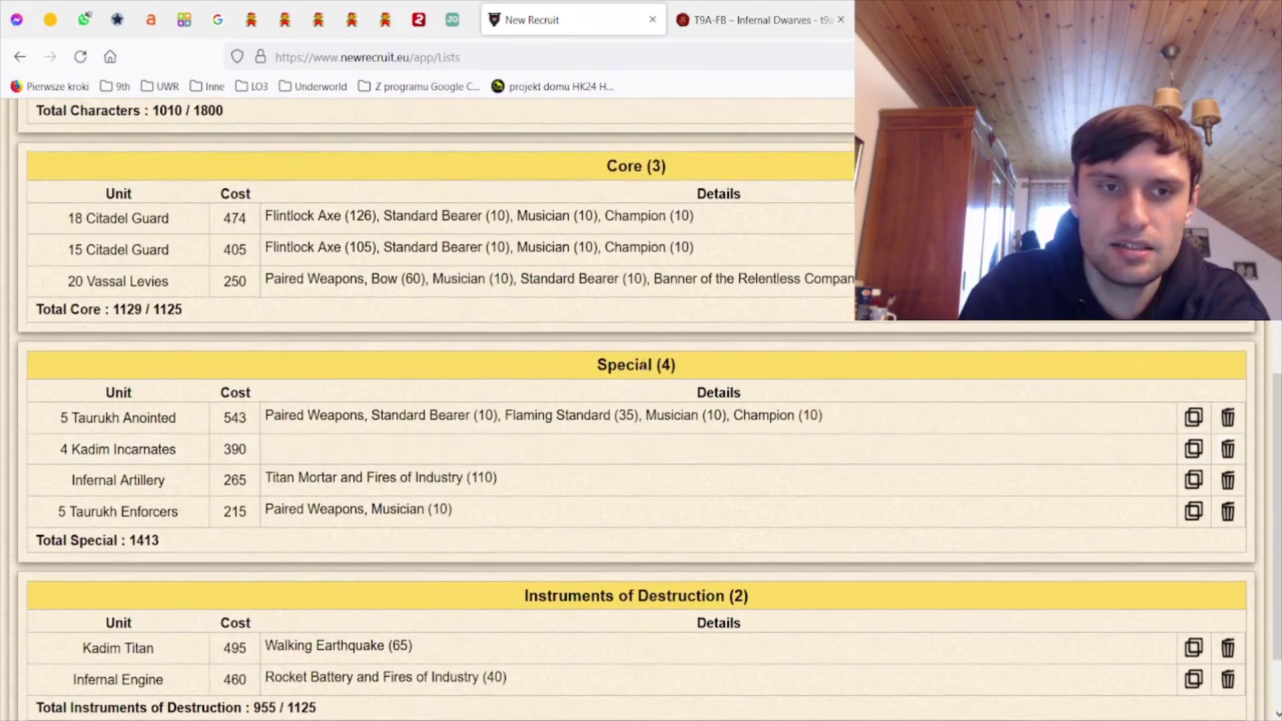
pyautogui.scroll(2, 636, 429)
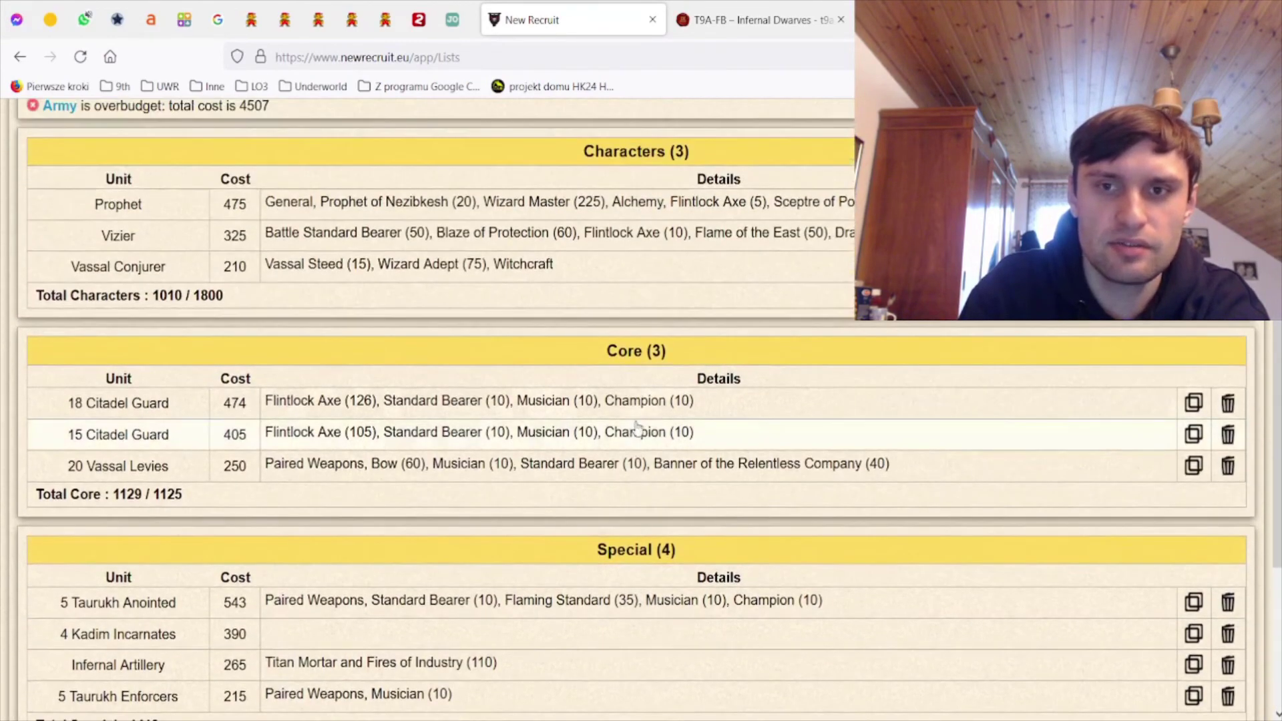
# Drop Lucky Charm from the Vizier, save it at 315 points, and view the Special Items page
pyautogui.click(701, 242)
pyautogui.scroll(-8, 119, 454)
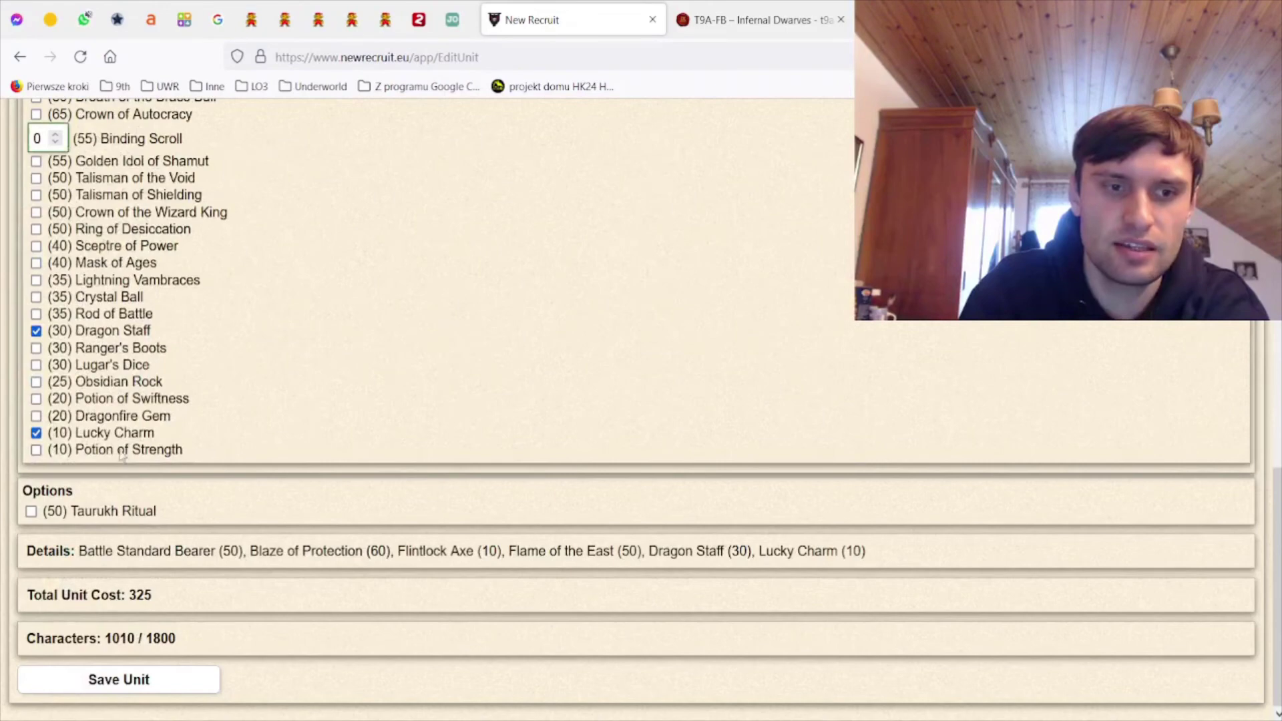
pyautogui.click(110, 432)
pyautogui.click(129, 679)
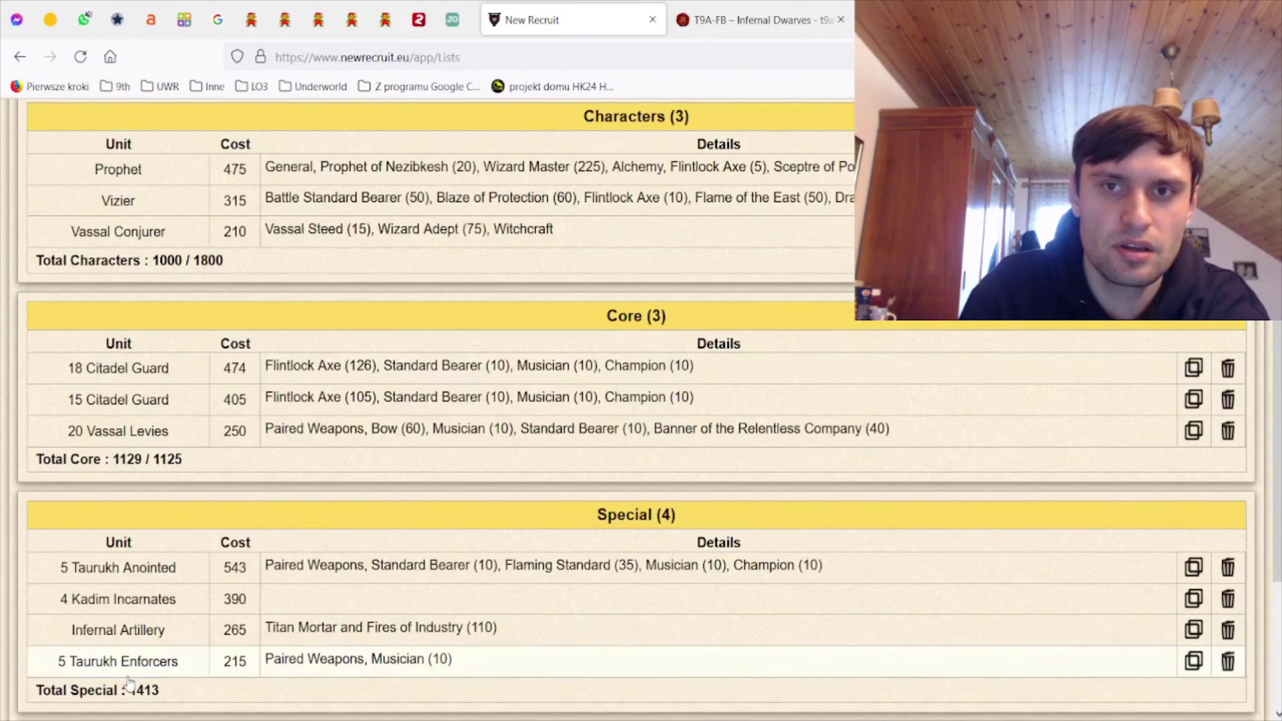
pyautogui.click(755, 20)
pyautogui.scroll(10, 713, 422)
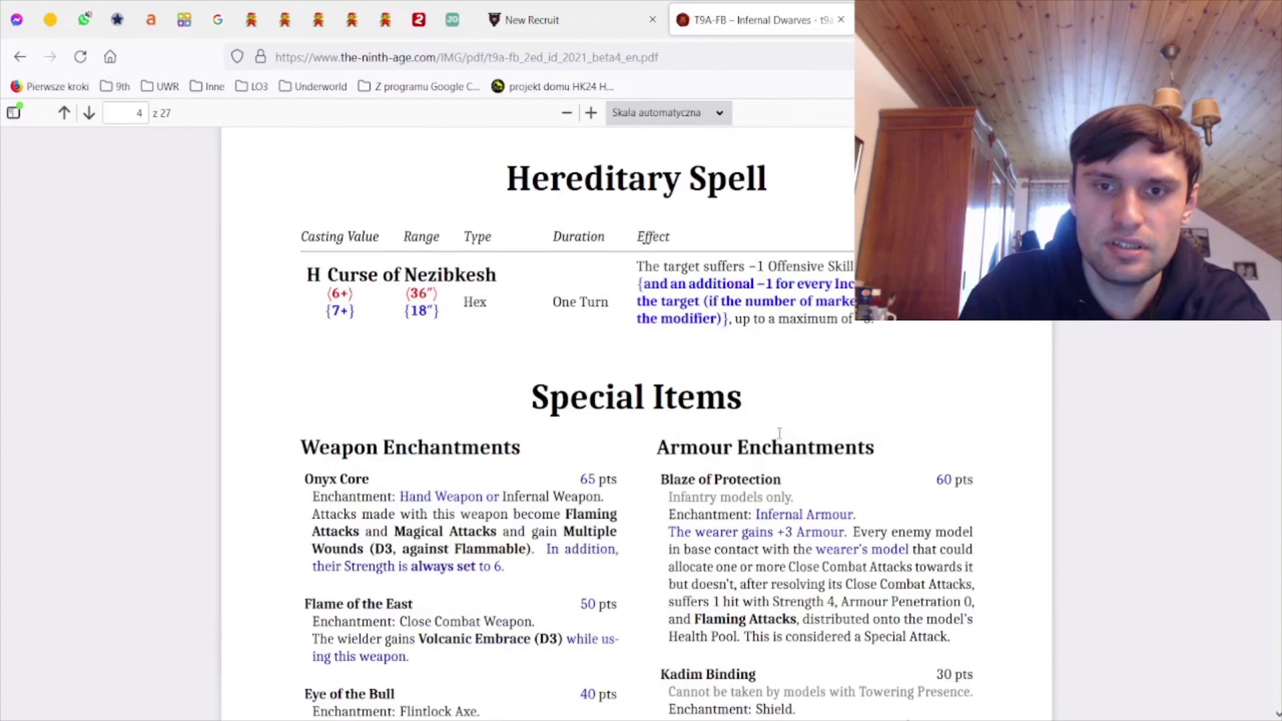
# Highlight the Blaze of Protection rule text on the Special Items page
pyautogui.scroll(-5, 784, 413)
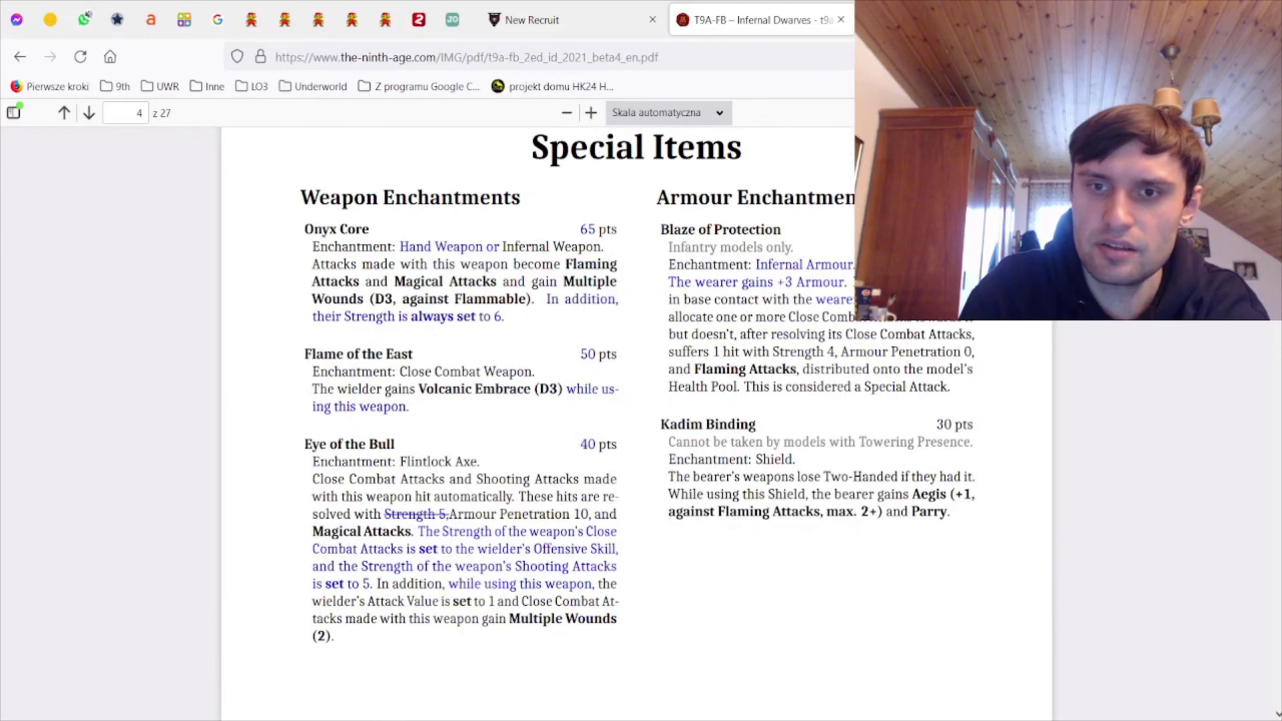
pyautogui.moveTo(668, 299); pyautogui.dragTo(961, 352)
pyautogui.moveTo(837, 351)
pyautogui.mouseDown()
pyautogui.moveTo(925, 352)
pyautogui.moveTo(838, 352)
pyautogui.mouseUp()
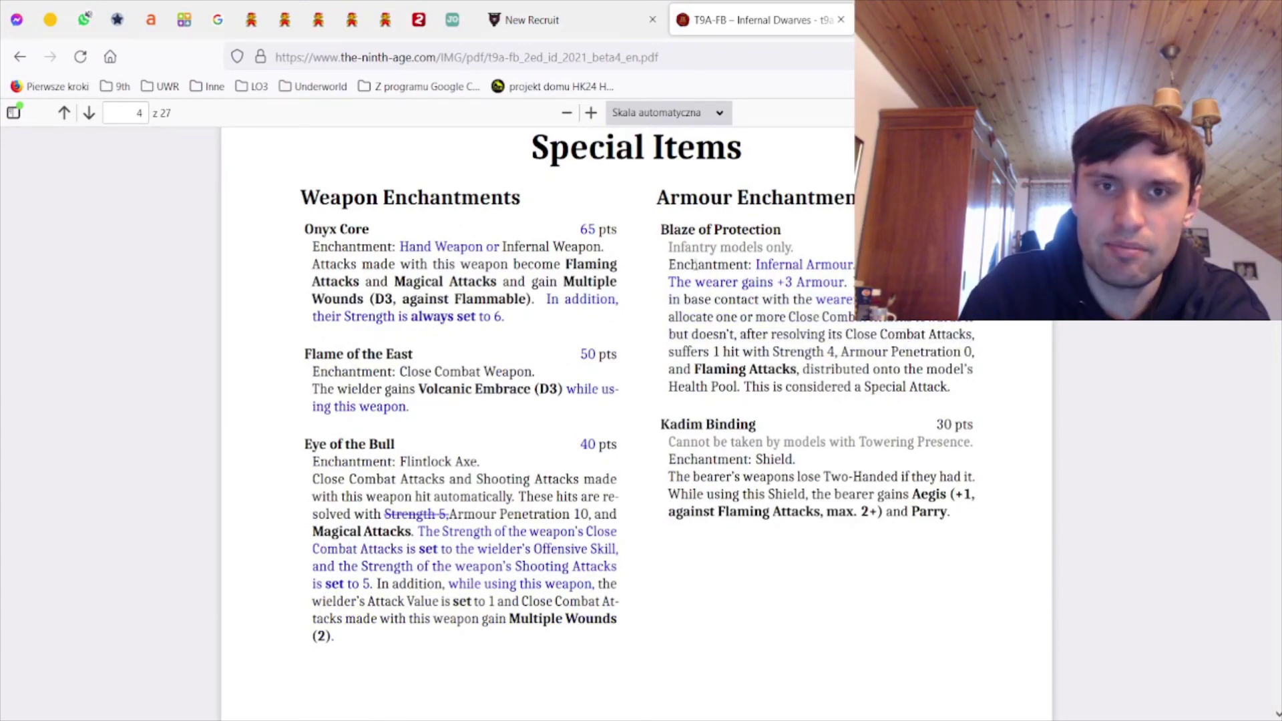
# Review the army list at 4497 / 4500 points, glancing back at the rulebook once
pyautogui.click(534, 19)
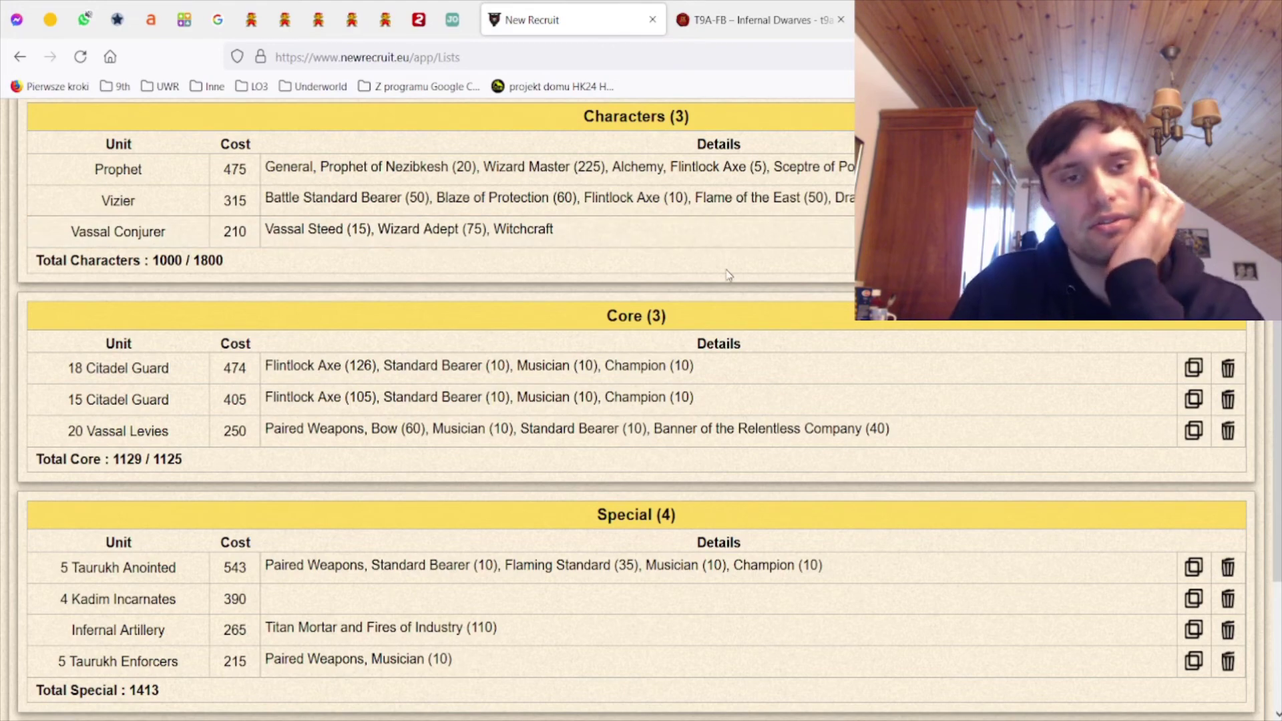
pyautogui.scroll(-3, 746, 323)
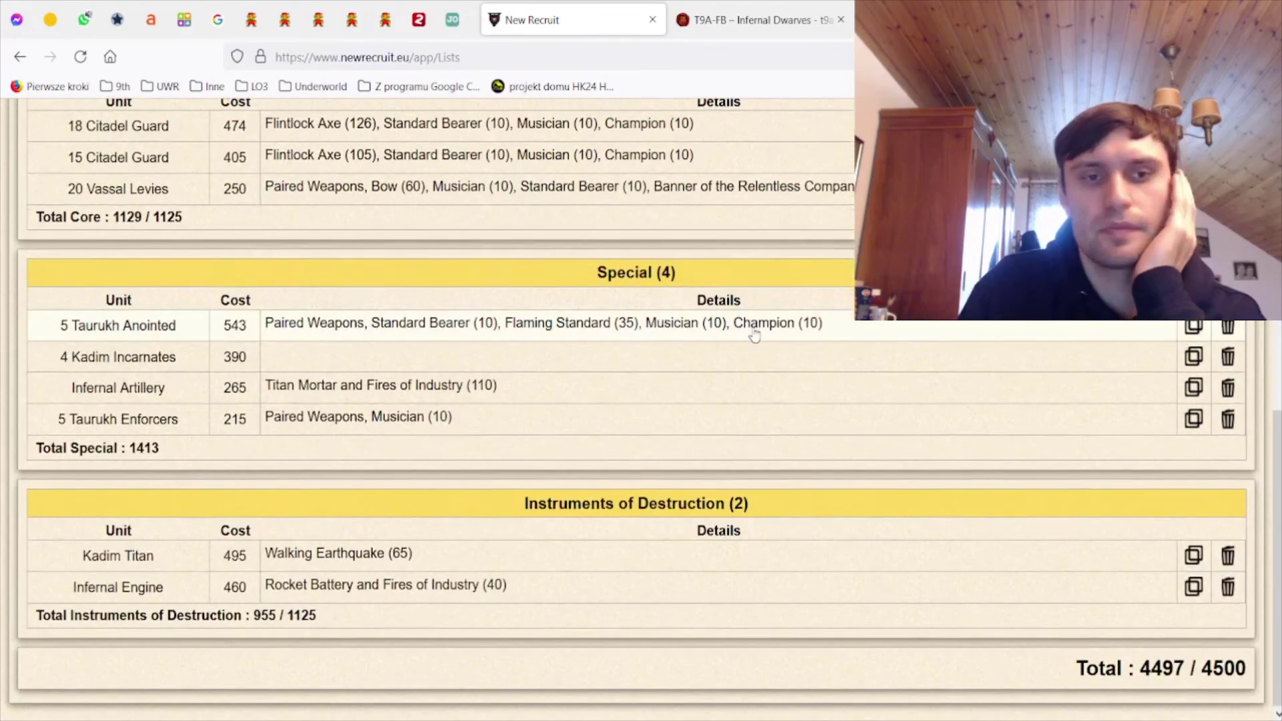
pyautogui.scroll(3, 755, 335)
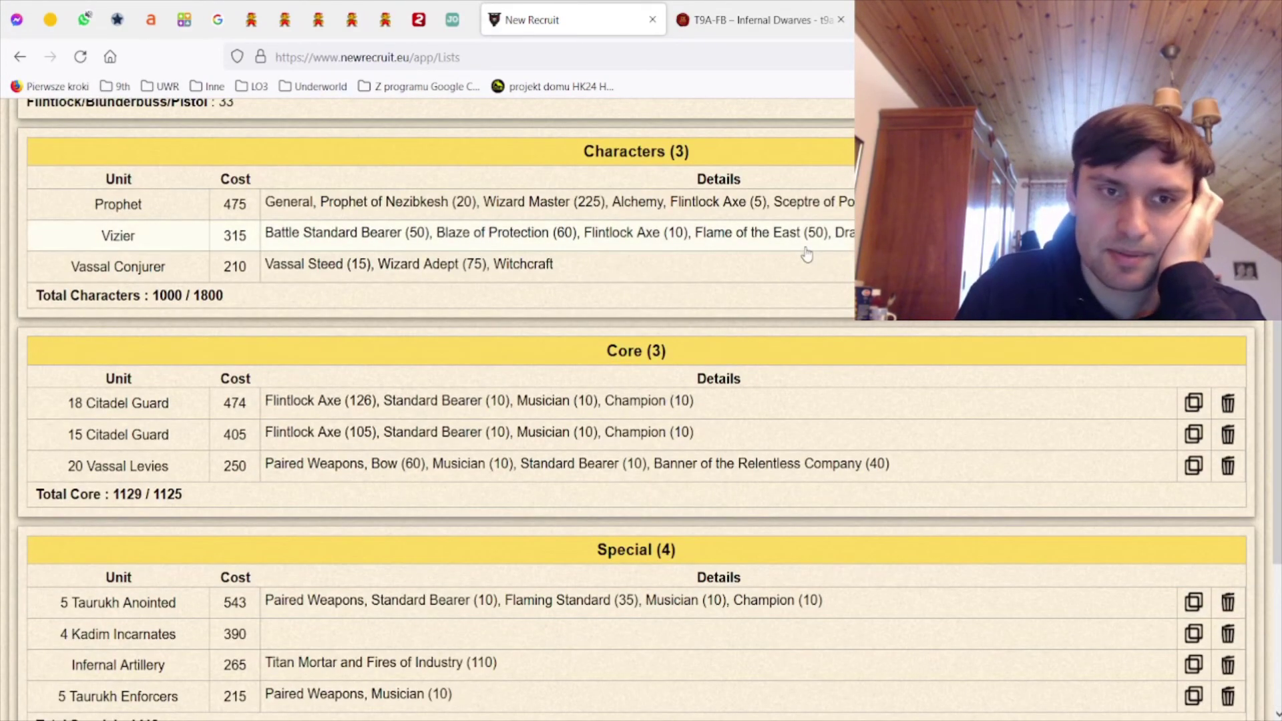
pyautogui.scroll(-2, 818, 347)
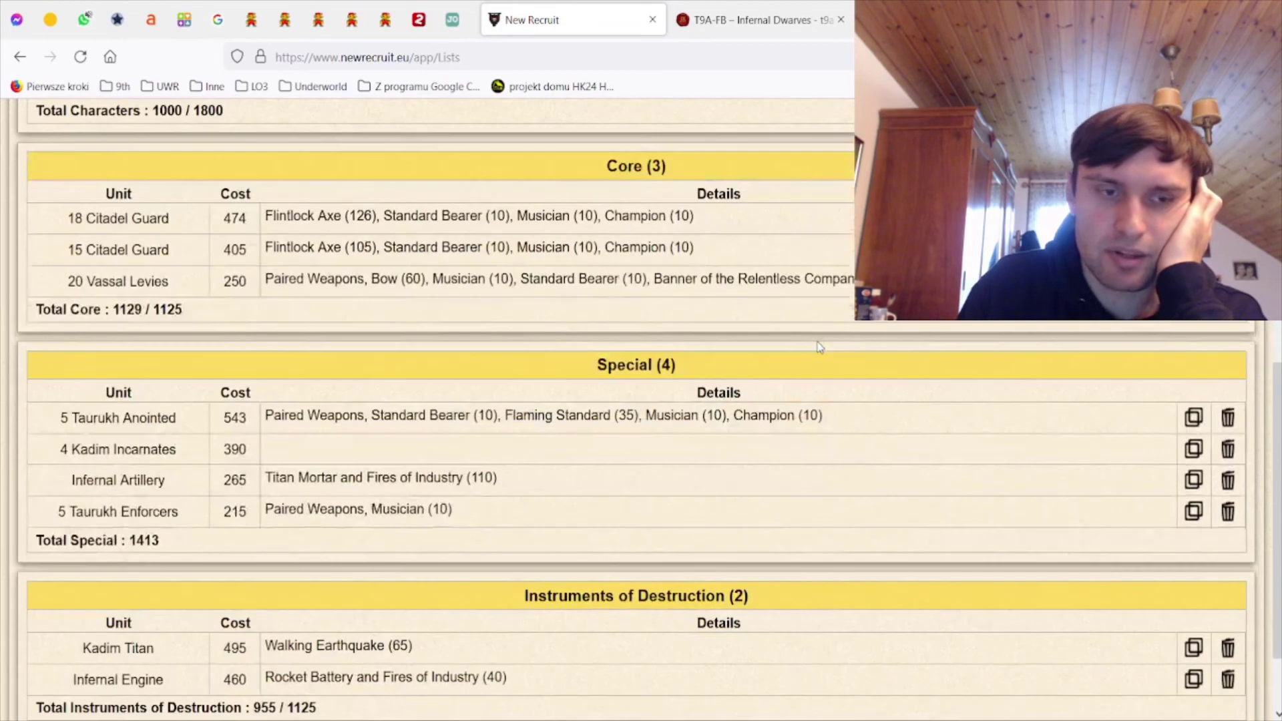
pyautogui.scroll(4, 821, 347)
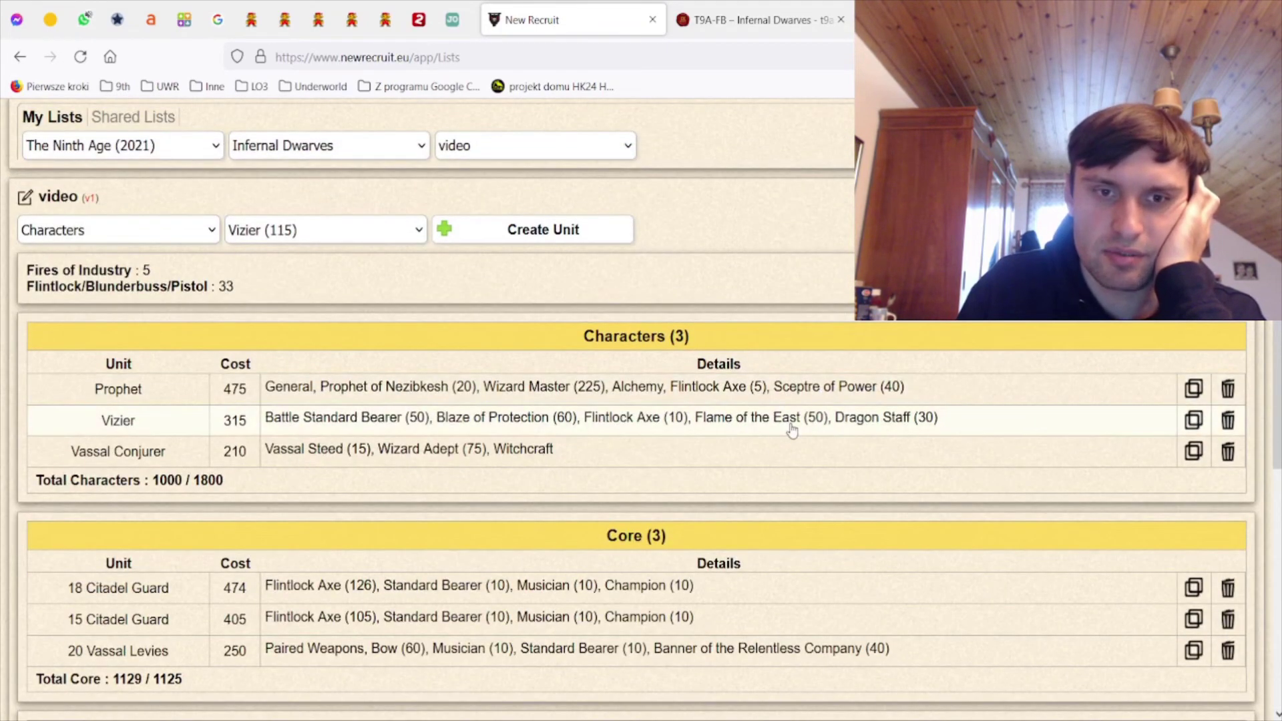
pyautogui.hotkey('ctrl', 'Tab')
pyautogui.scroll(-15, 692, 344)
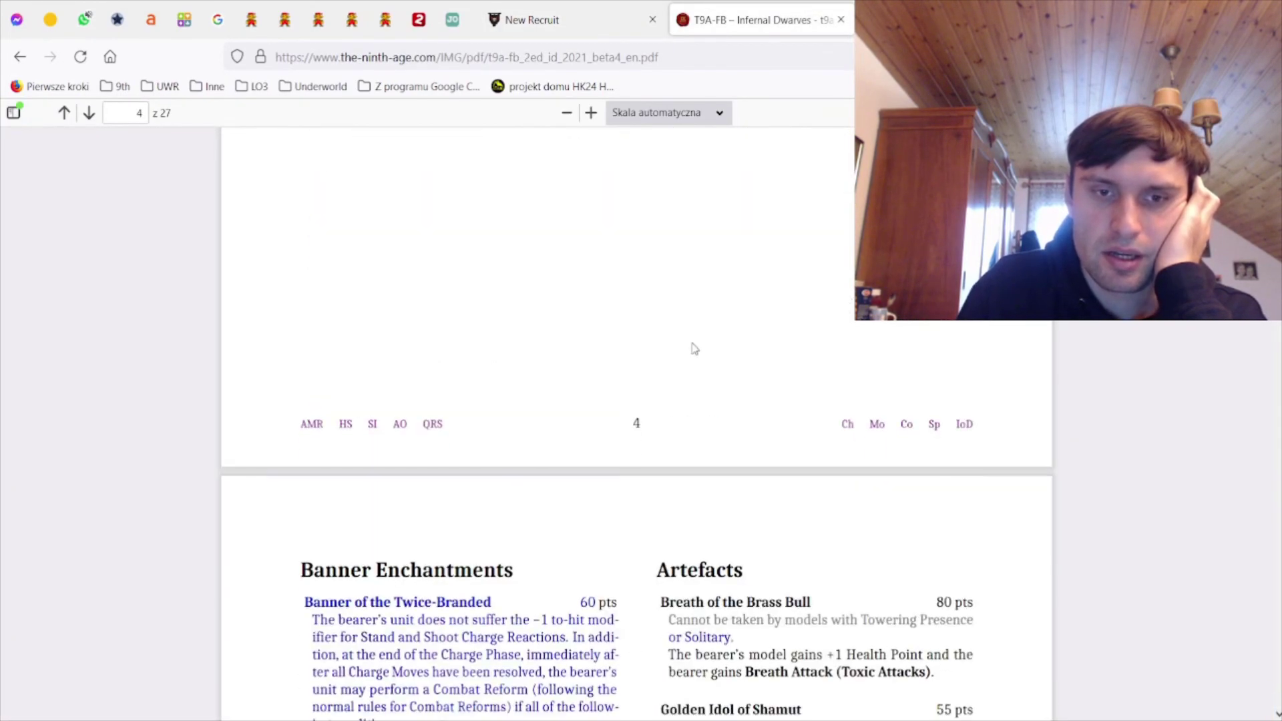
pyautogui.click(607, 30)
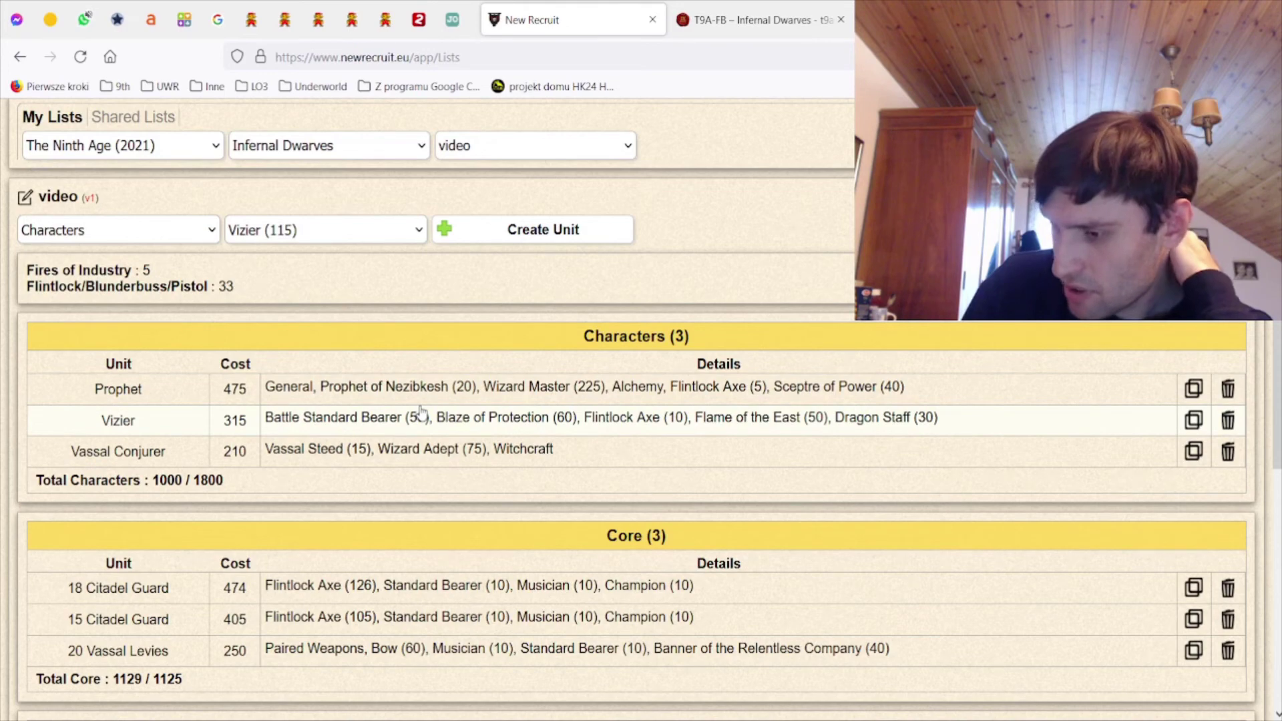
# Look up the Prophet entry in the T9A-FB rulebook PDF
pyautogui.click(755, 20)
pyautogui.scroll(-10, 669, 440)
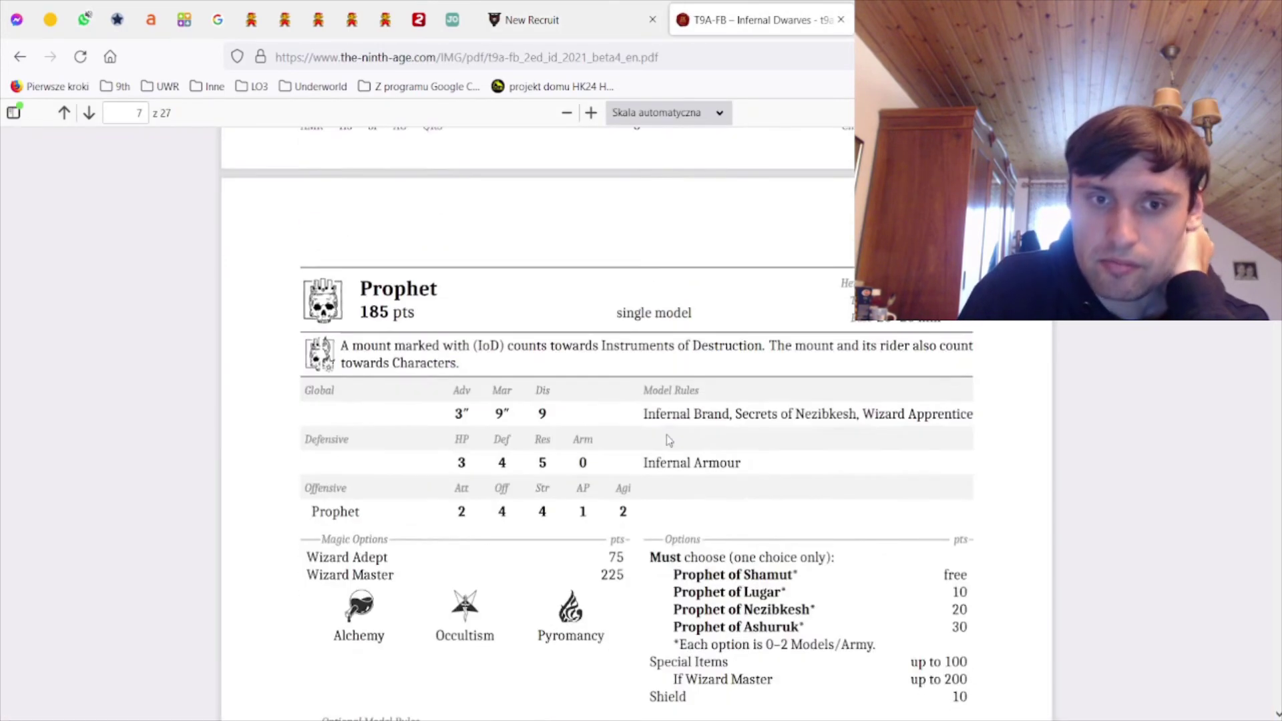
pyautogui.scroll(-7, 669, 440)
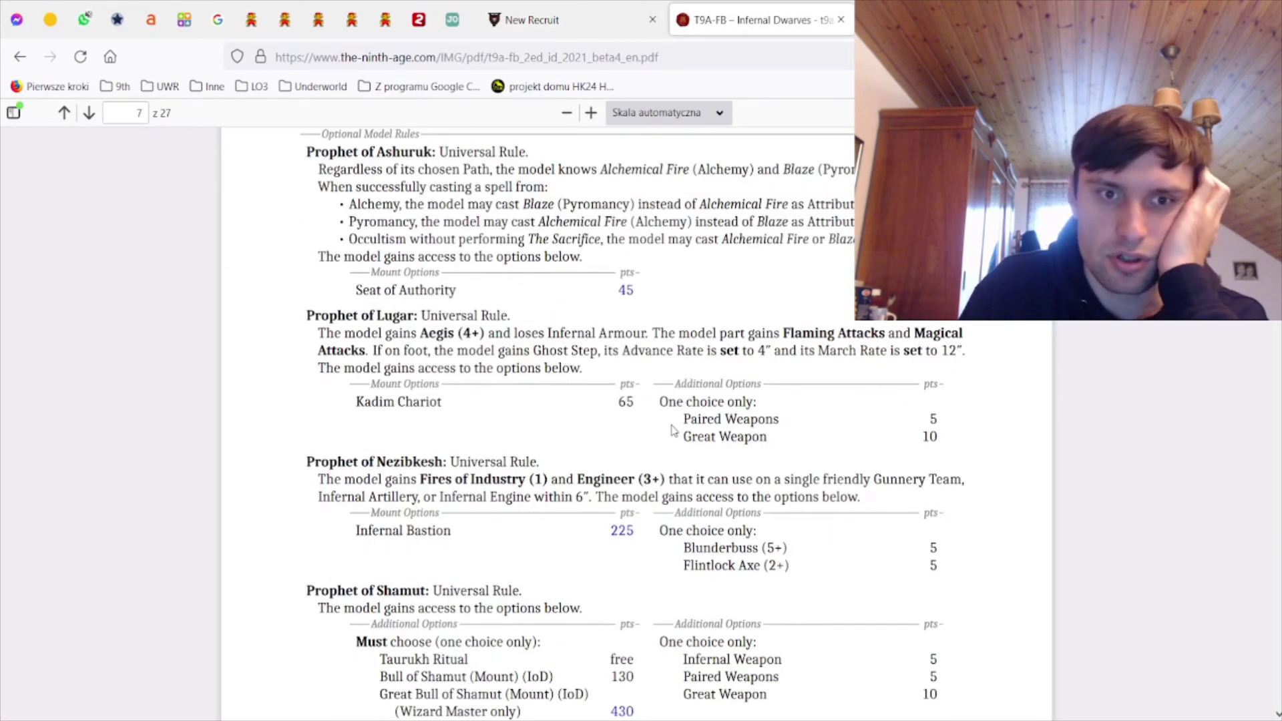
pyautogui.scroll(-2, 538, 405)
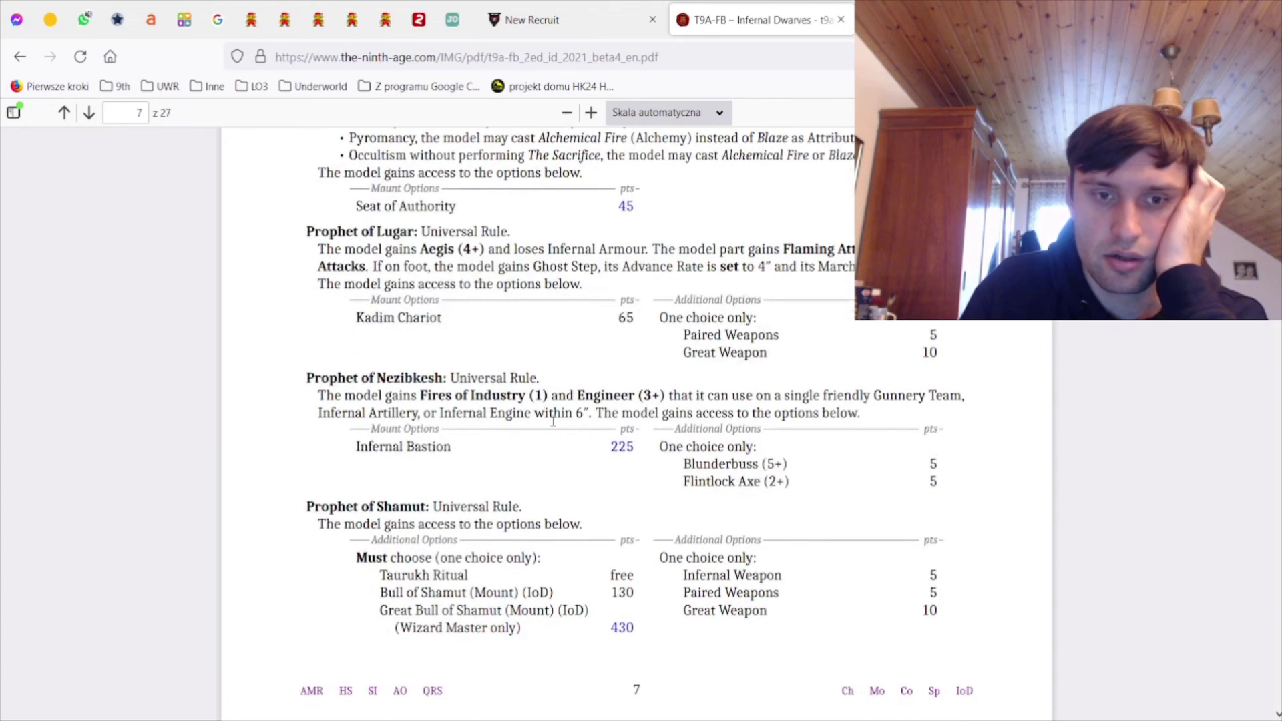
pyautogui.scroll(2, 569, 442)
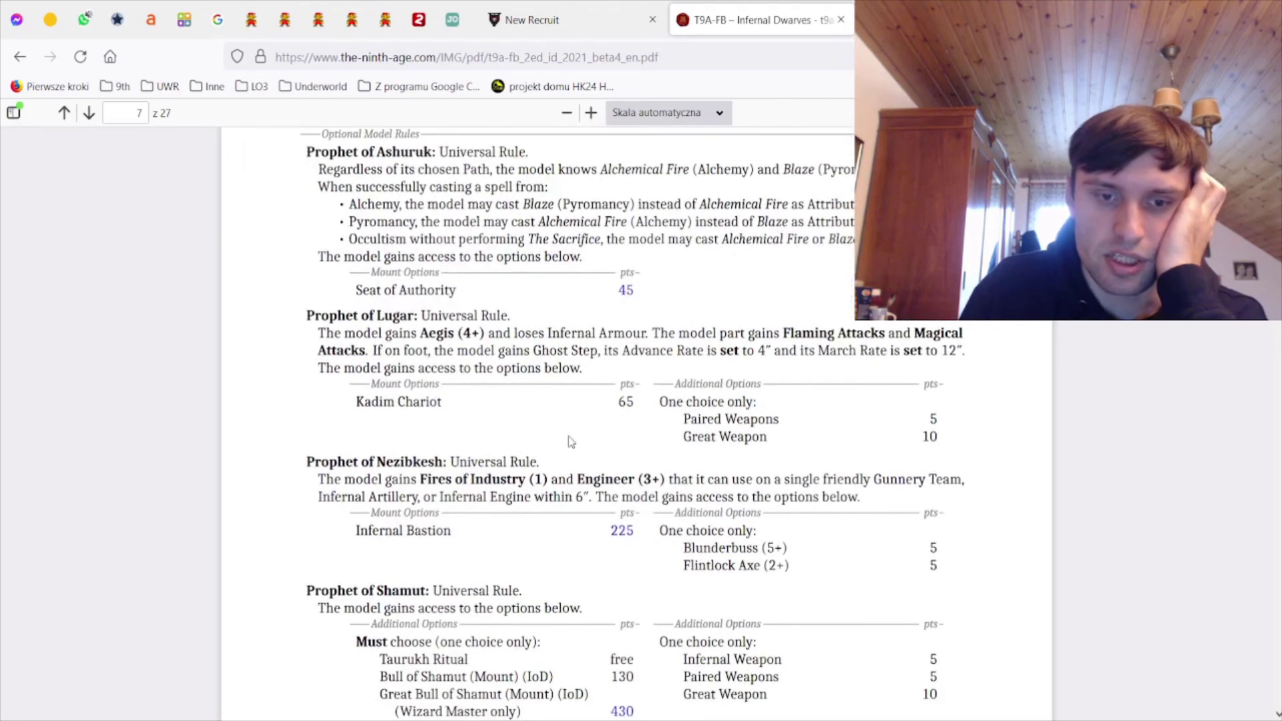
# Return to New Recruit and scroll the plain-text army export down to its 4497-point total
pyautogui.click(615, 14)
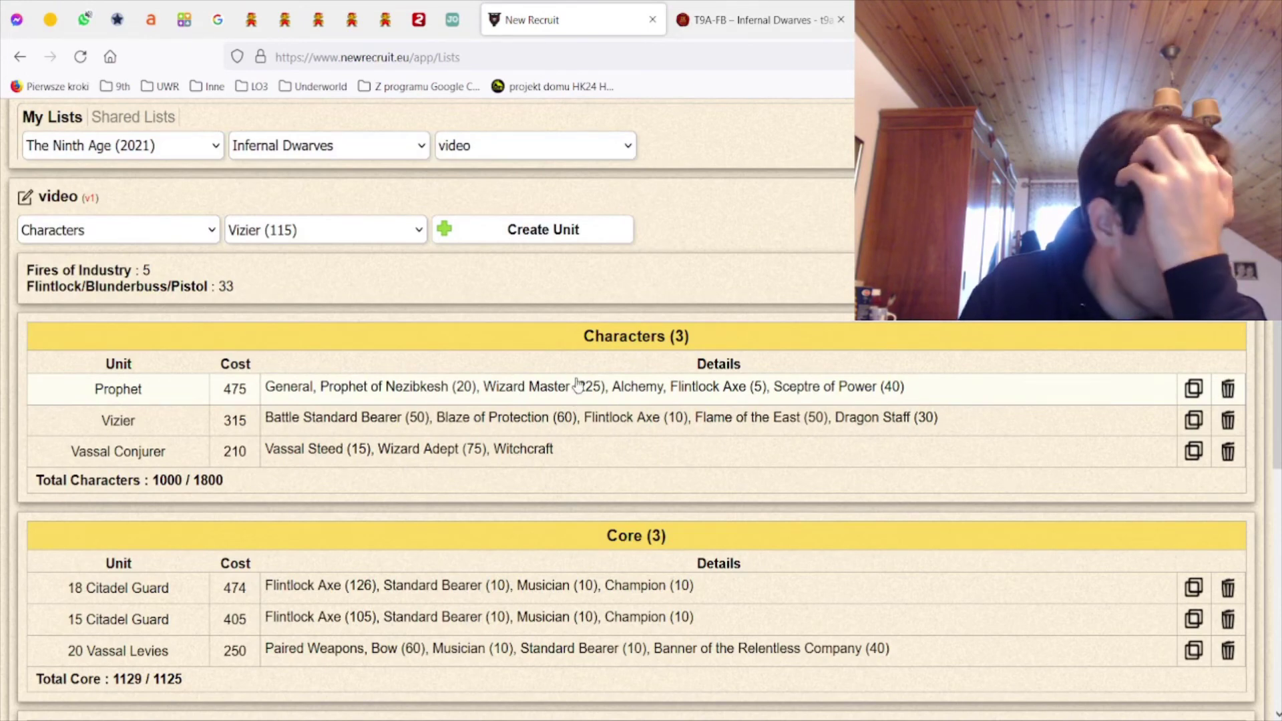
pyautogui.scroll(-3, 578, 385)
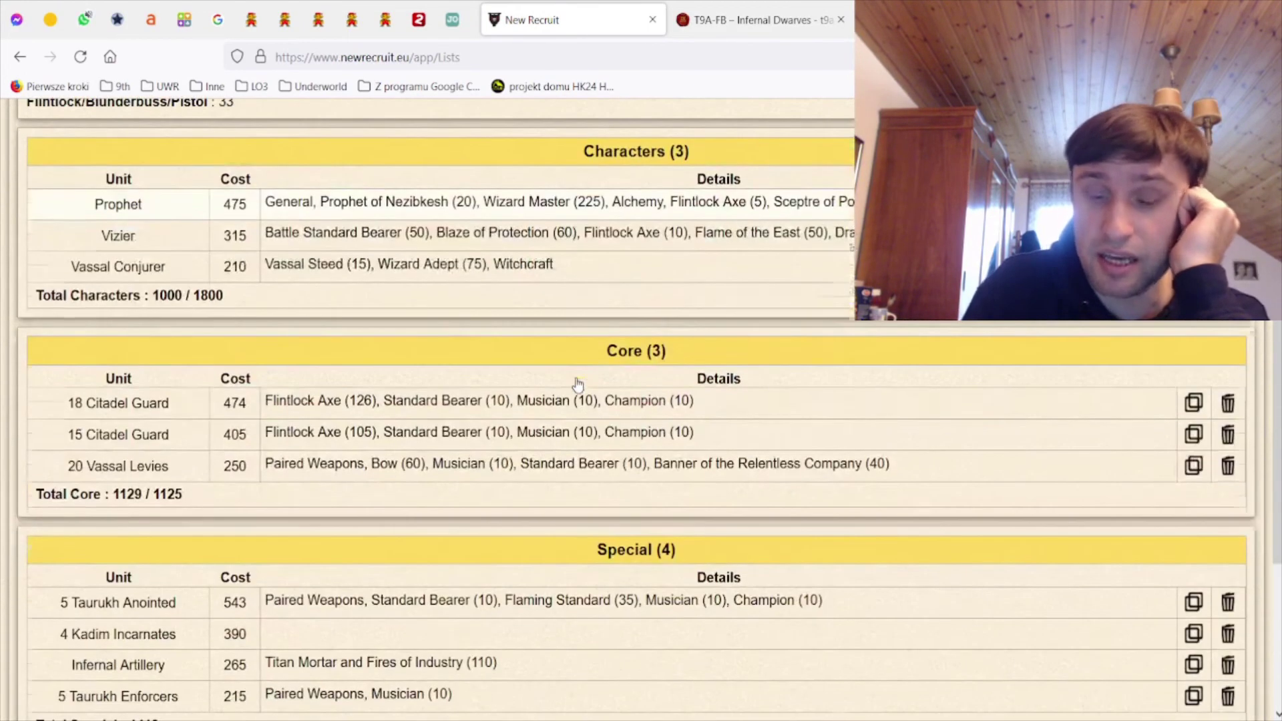
pyautogui.scroll(-1, 583, 423)
pyautogui.scroll(-3, 581, 428)
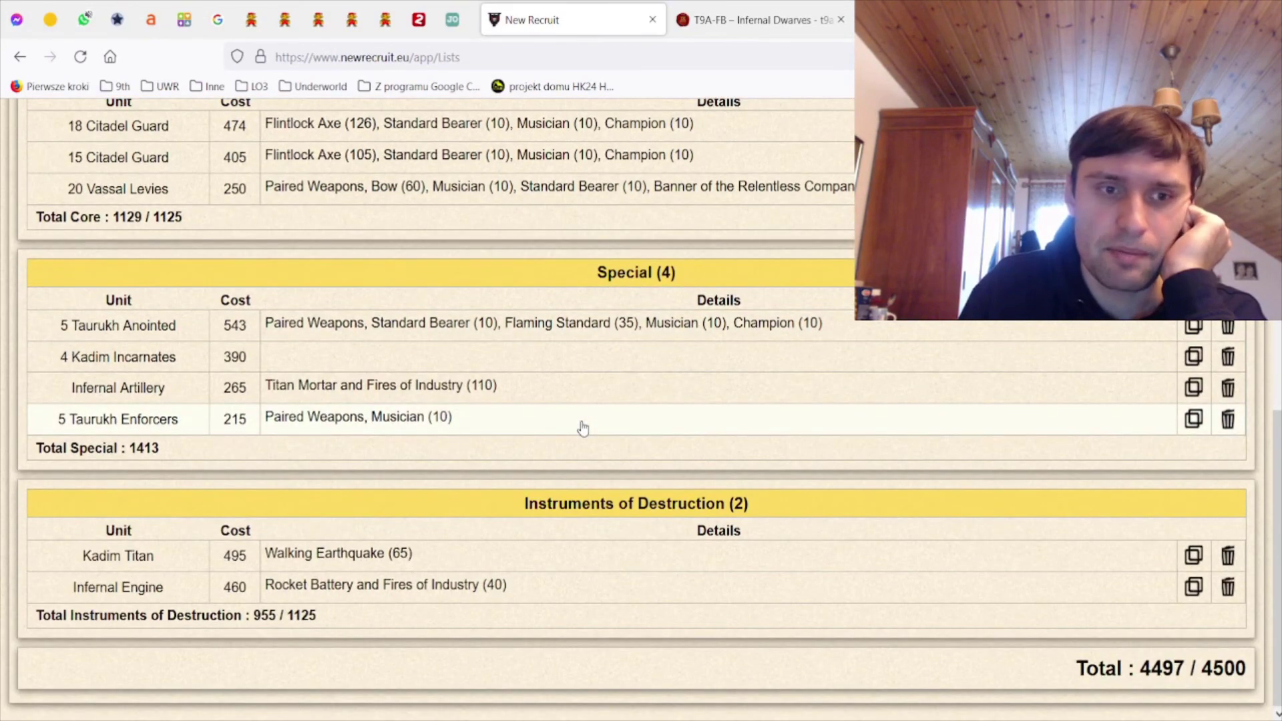
pyautogui.scroll(5, 582, 428)
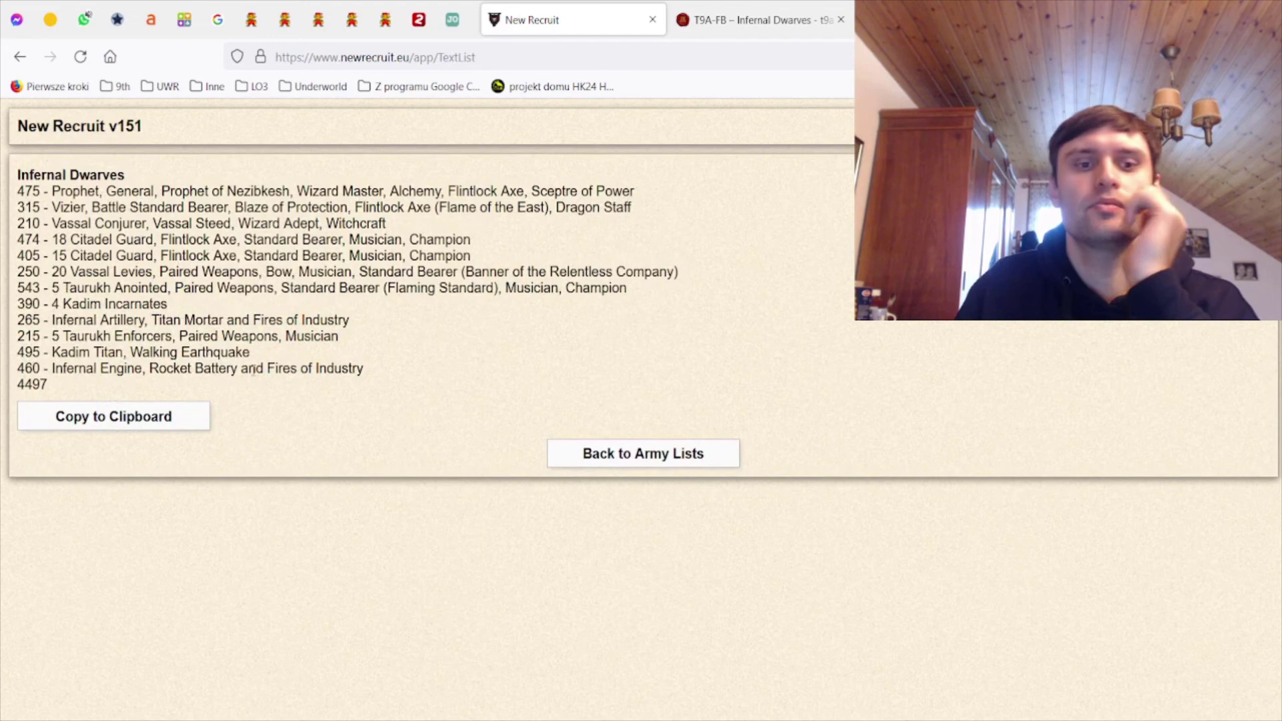
# Highlight the Kadim Titan, Infernal Engine, Kadim Incarnates, Taurukh Anointed and Citadel Guard lines in the export
pyautogui.moveTo(261, 356); pyautogui.dragTo(42, 368)
pyautogui.click(22, 308)
pyautogui.moveTo(22, 309); pyautogui.dragTo(191, 307)
pyautogui.click(191, 307)
pyautogui.moveTo(21, 292); pyautogui.dragTo(279, 288)
pyautogui.moveTo(27, 239)
pyautogui.mouseDown()
pyautogui.moveTo(366, 289)
pyautogui.moveTo(633, 293)
pyautogui.moveTo(25, 239)
pyautogui.mouseUp()
pyautogui.click(634, 296)
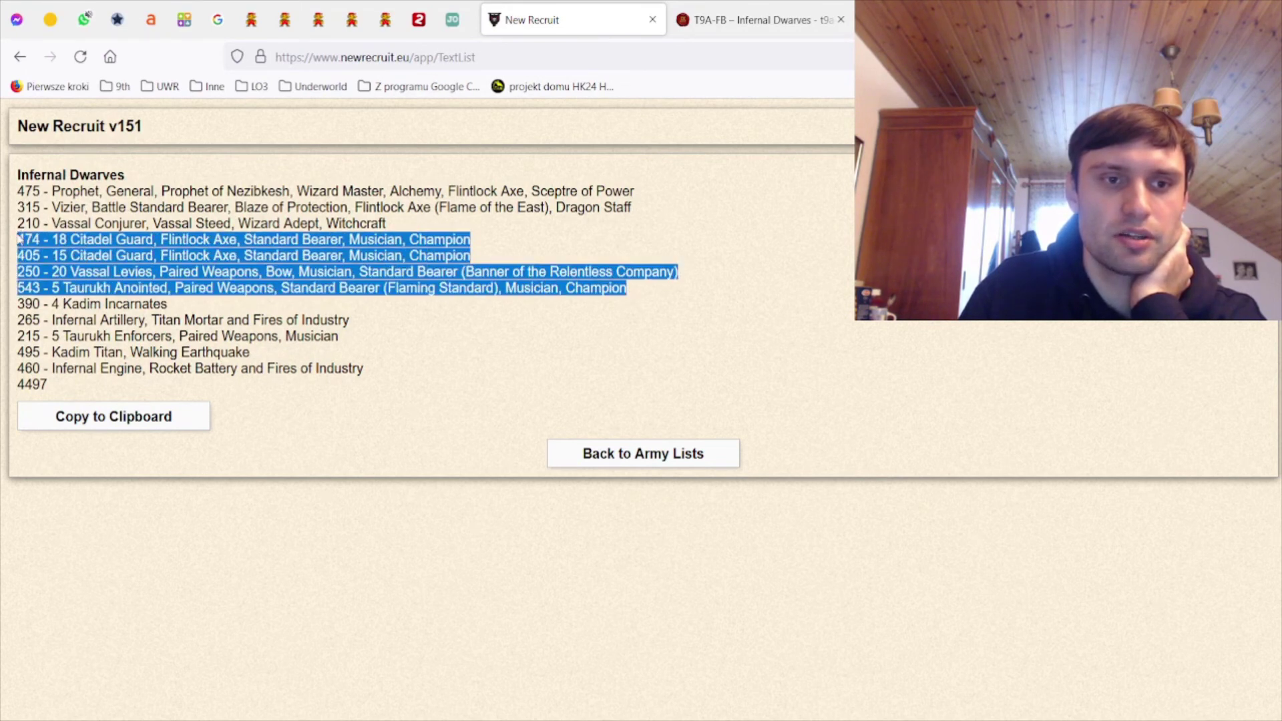
# Highlight the Taurukh Enforcers, Infernal Engine, Citadel Guard, Vassal Levies and Prophet lines, then clear the highlights
pyautogui.moveTo(20, 334); pyautogui.dragTo(384, 344)
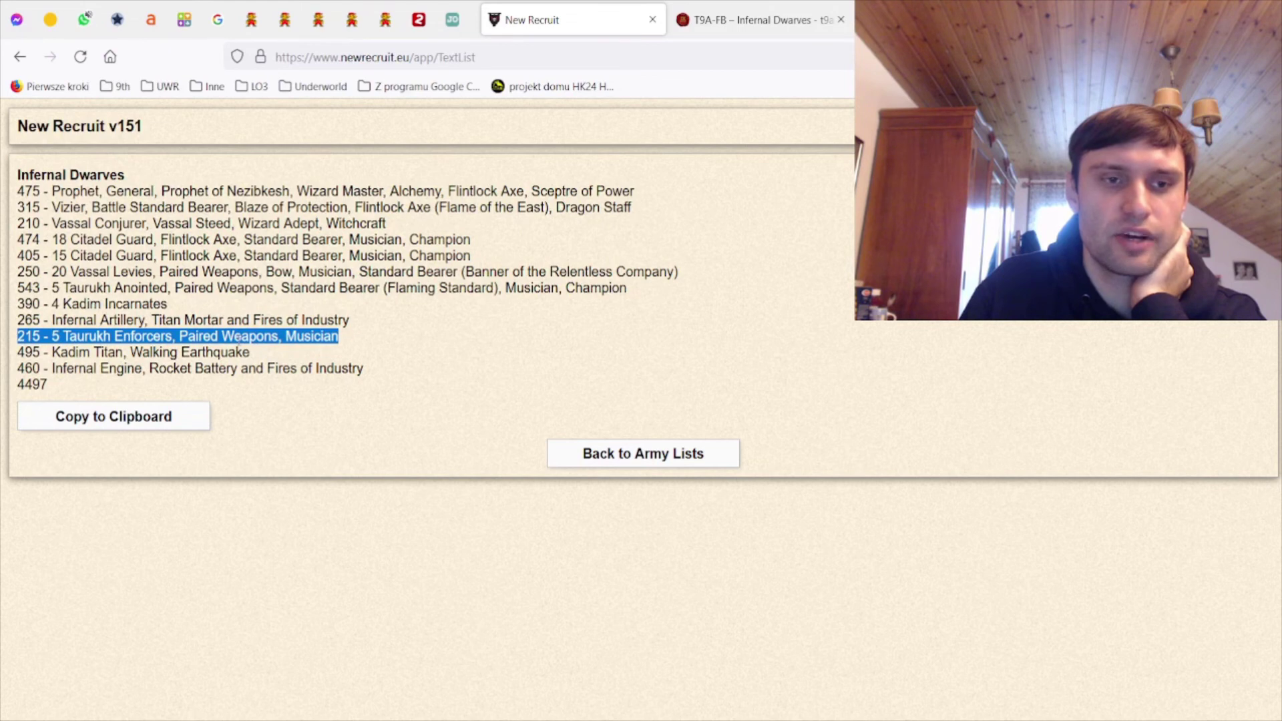
pyautogui.click(224, 345)
pyautogui.moveTo(52, 320); pyautogui.dragTo(20, 321)
pyautogui.moveTo(25, 367); pyautogui.dragTo(276, 368)
pyautogui.moveTo(17, 239); pyautogui.dragTo(211, 256)
pyautogui.moveTo(24, 272); pyautogui.dragTo(108, 272)
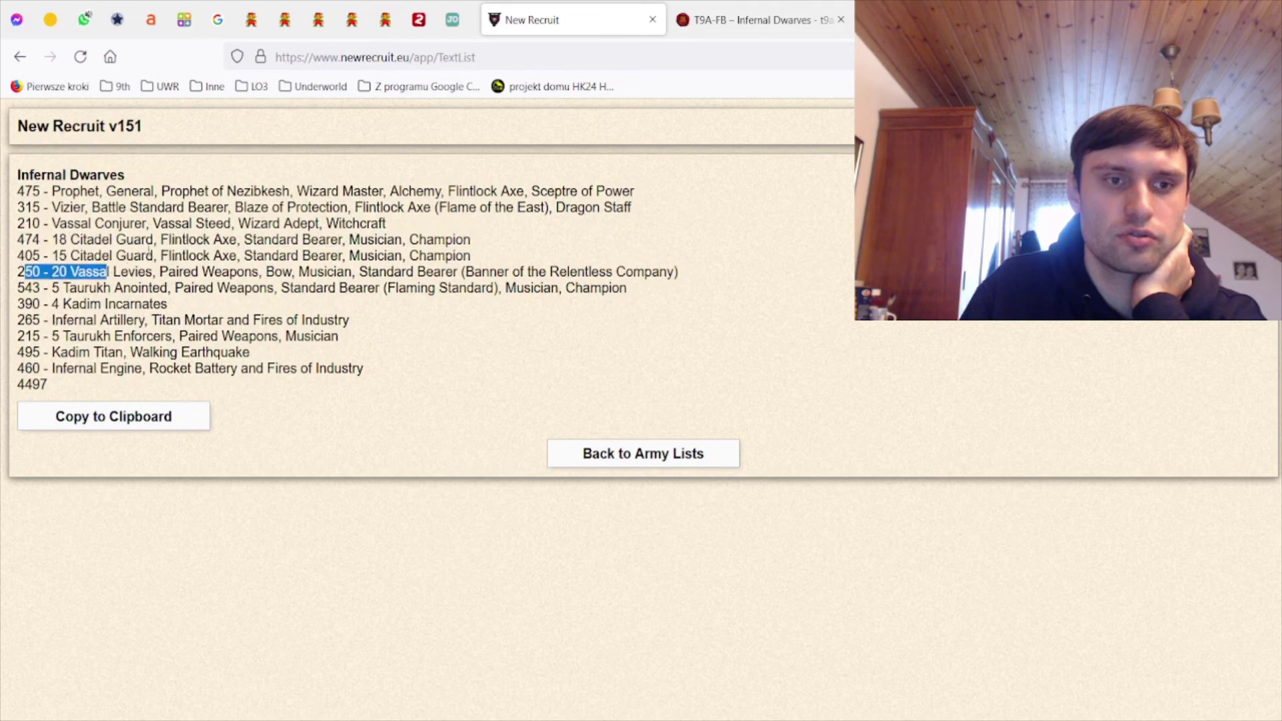
pyautogui.moveTo(211, 191); pyautogui.dragTo(130, 223)
pyautogui.click(624, 197)
pyautogui.click(391, 231)
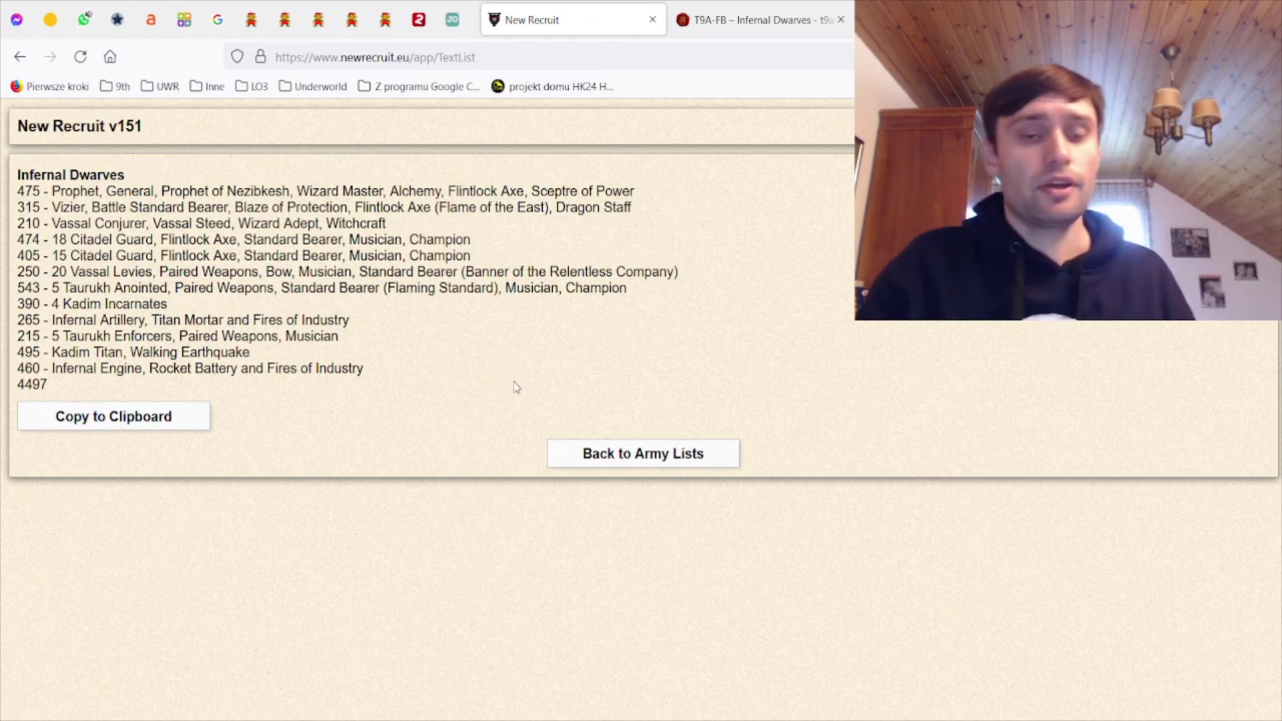
pyautogui.click(628, 451)
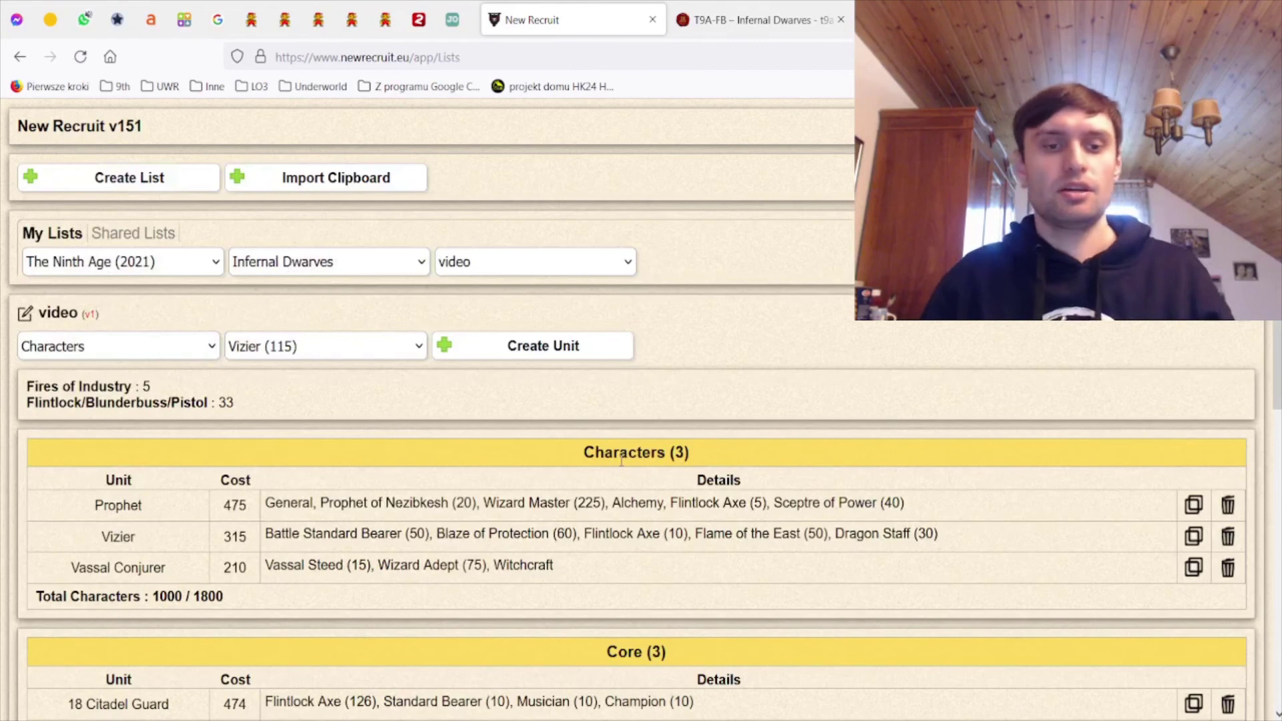
pyautogui.scroll(-3, 621, 460)
pyautogui.scroll(-2, 621, 461)
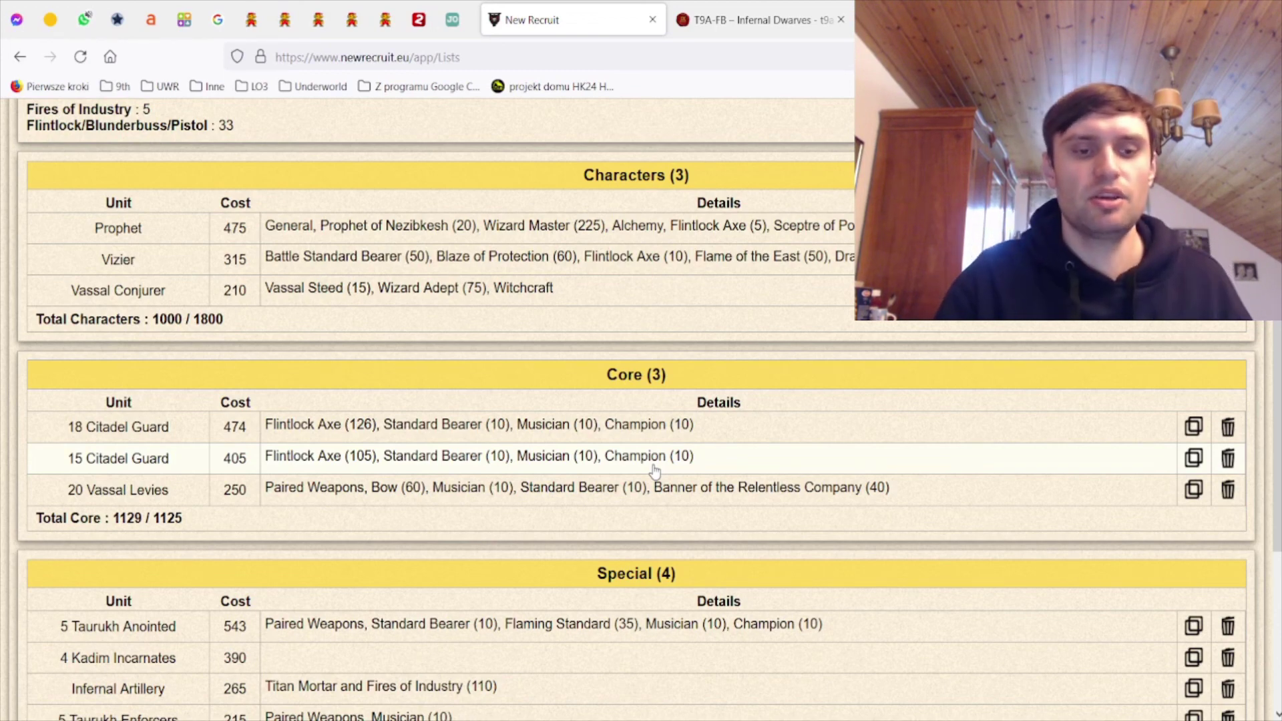
pyautogui.scroll(-5, 654, 471)
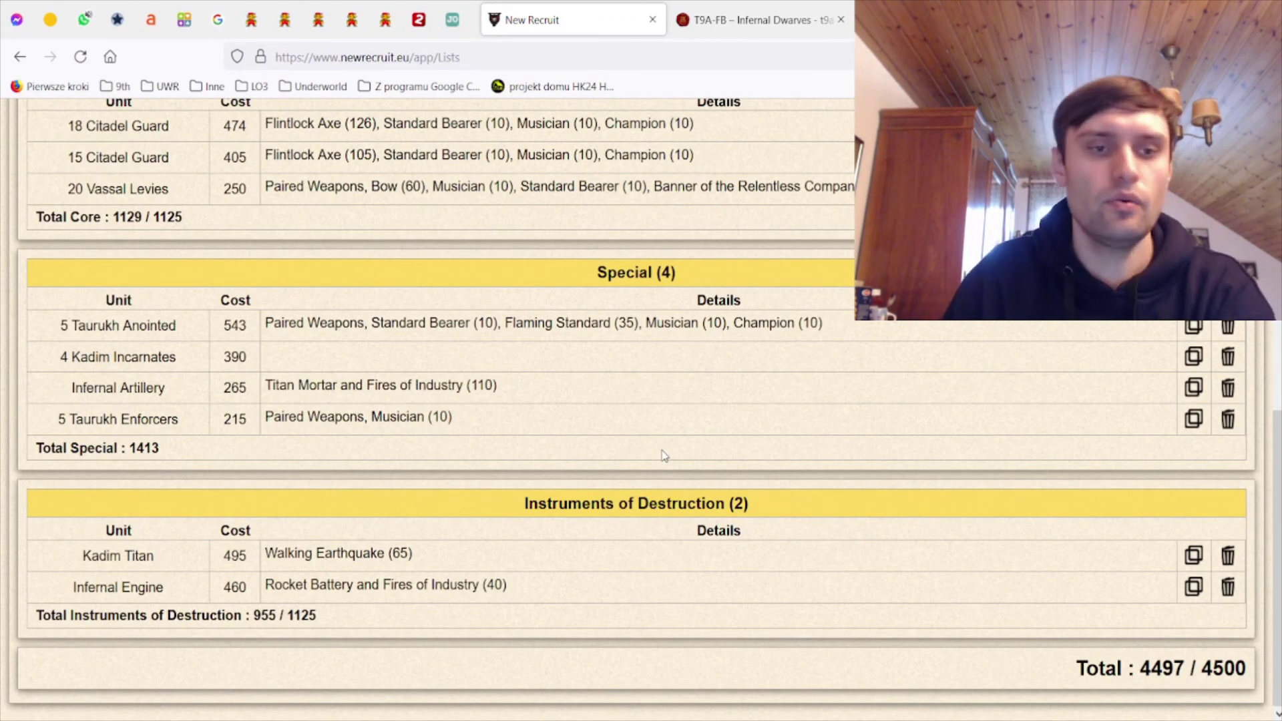
pyautogui.scroll(3, 659, 450)
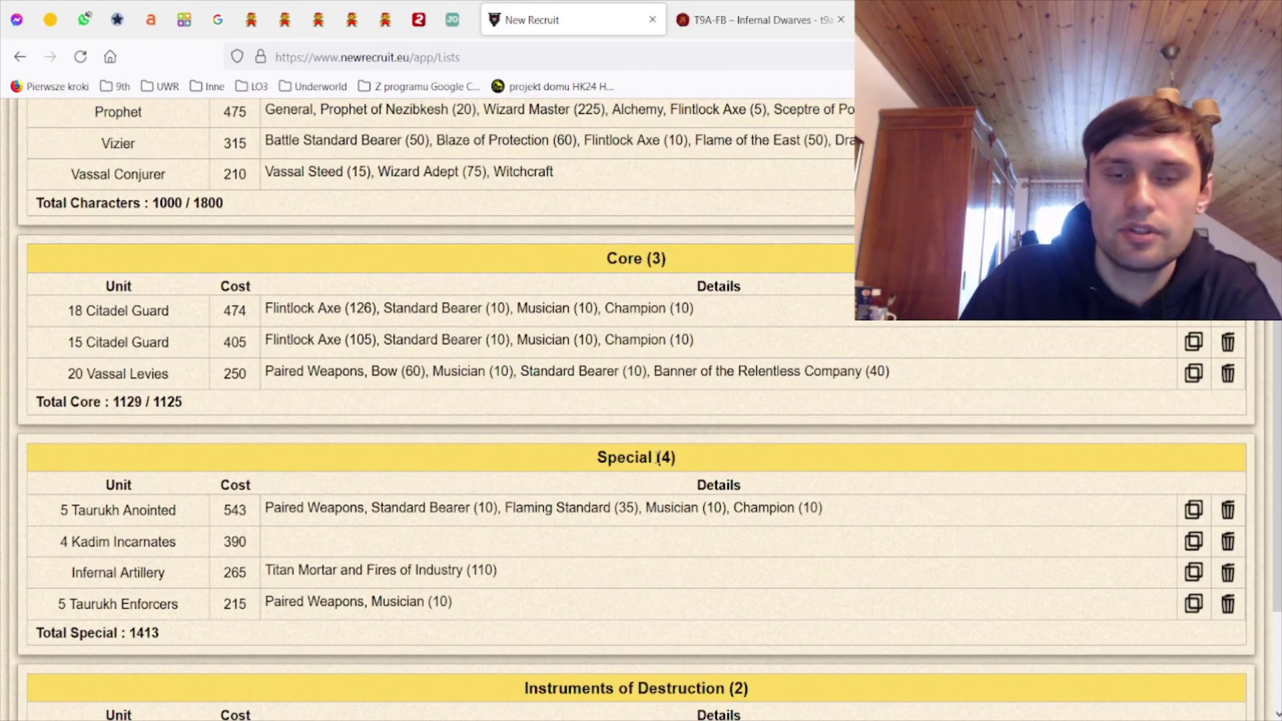